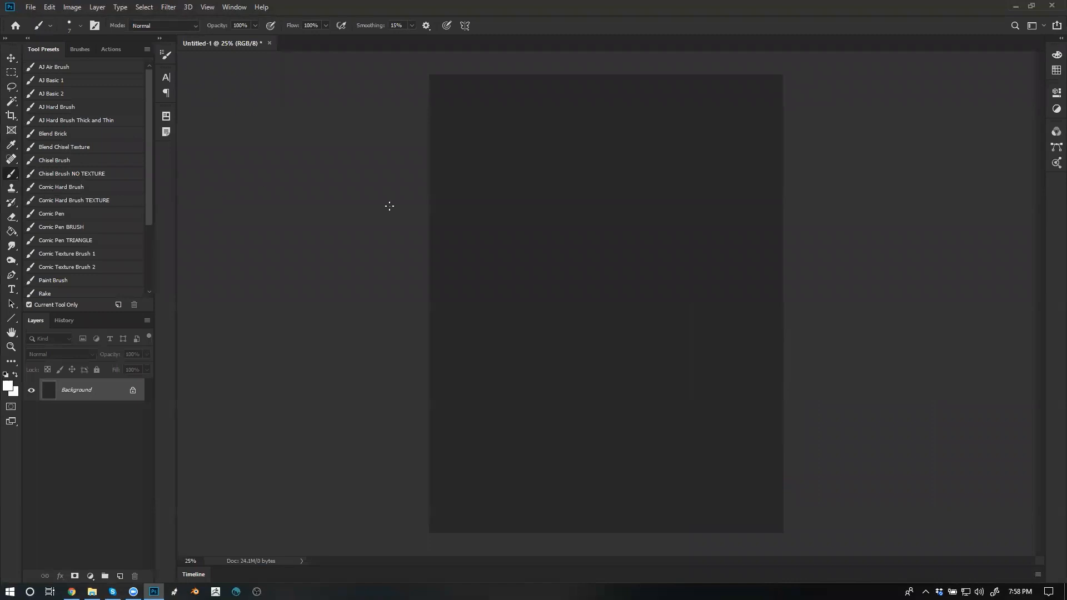
Darken the Background layer with a Hue/Saturation adjustment that lowers its lightness
{"action": "key", "text": "ctrl+u"}
{"action": "left_click_drag", "start_coordinate": [788, 449], "coordinate": [758, 456]}
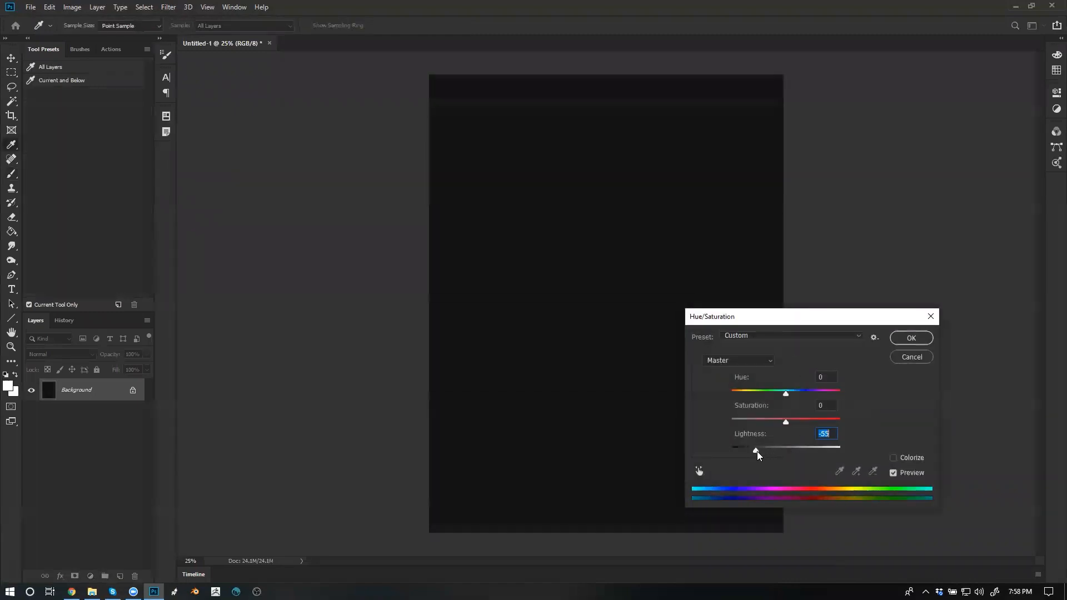
{"action": "left_click", "coordinate": [897, 336]}
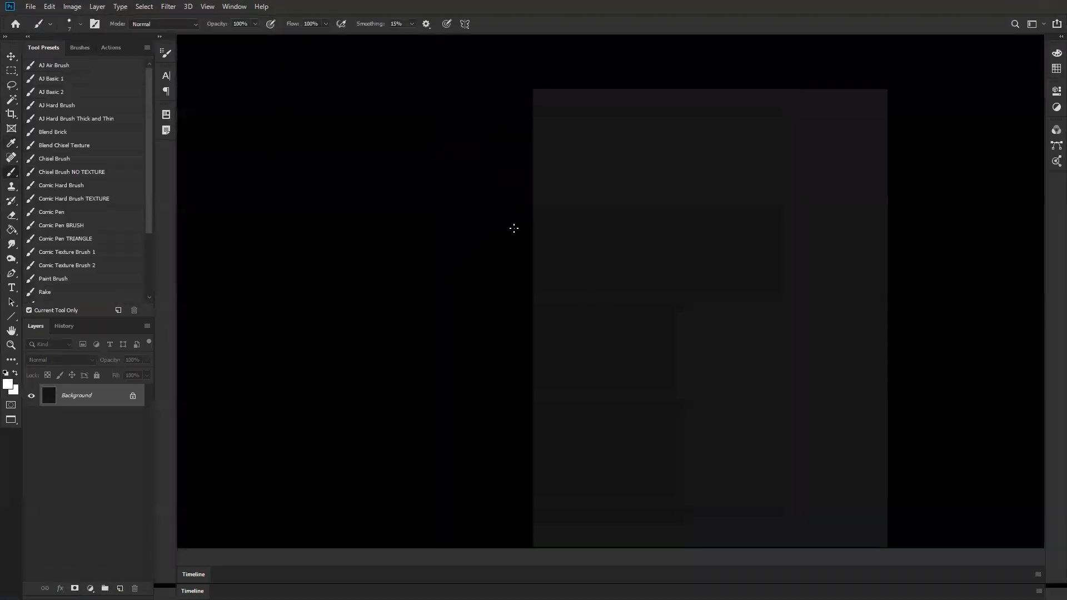
Show the Color panel and set up the full-screen view with the tools and panels displayed
{"action": "key", "text": "F6"}
{"action": "key", "text": "F6"}
{"action": "key", "text": "F6"}
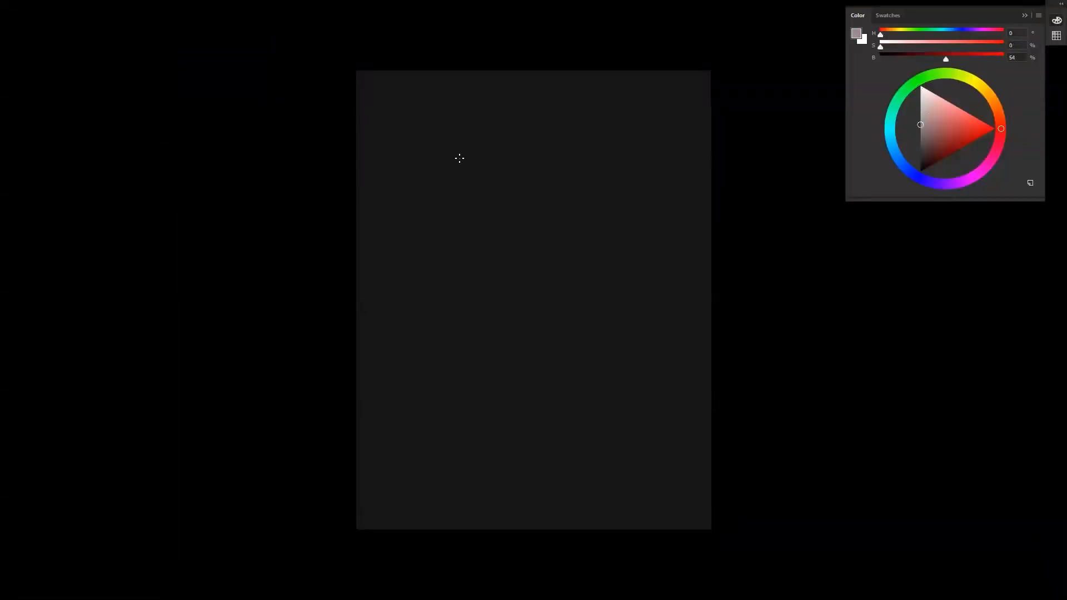
{"action": "key", "text": "f"}
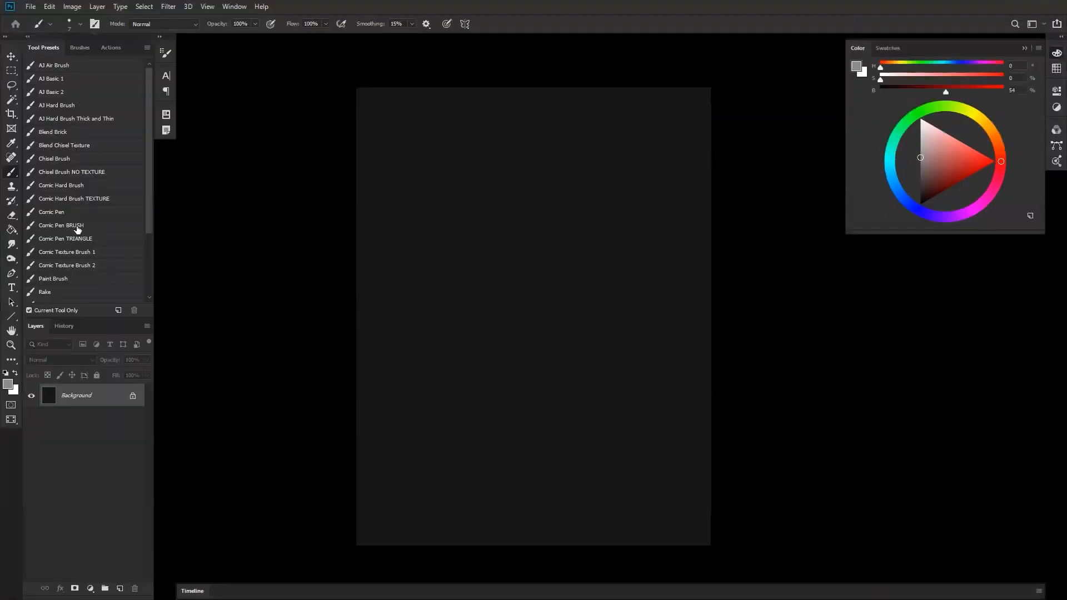
{"action": "left_click", "coordinate": [86, 175]}
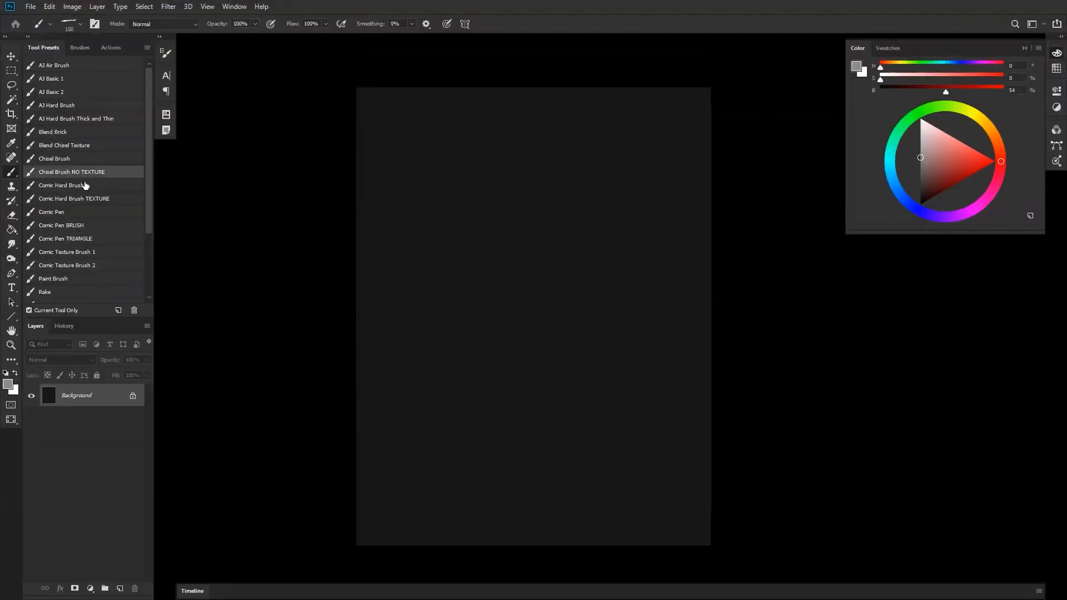
{"action": "left_click", "coordinate": [79, 200]}
{"action": "key", "text": "Tab"}
{"action": "key", "text": "Tab"}
{"action": "key", "text": "Tab"}
{"action": "key", "text": "Tab"}
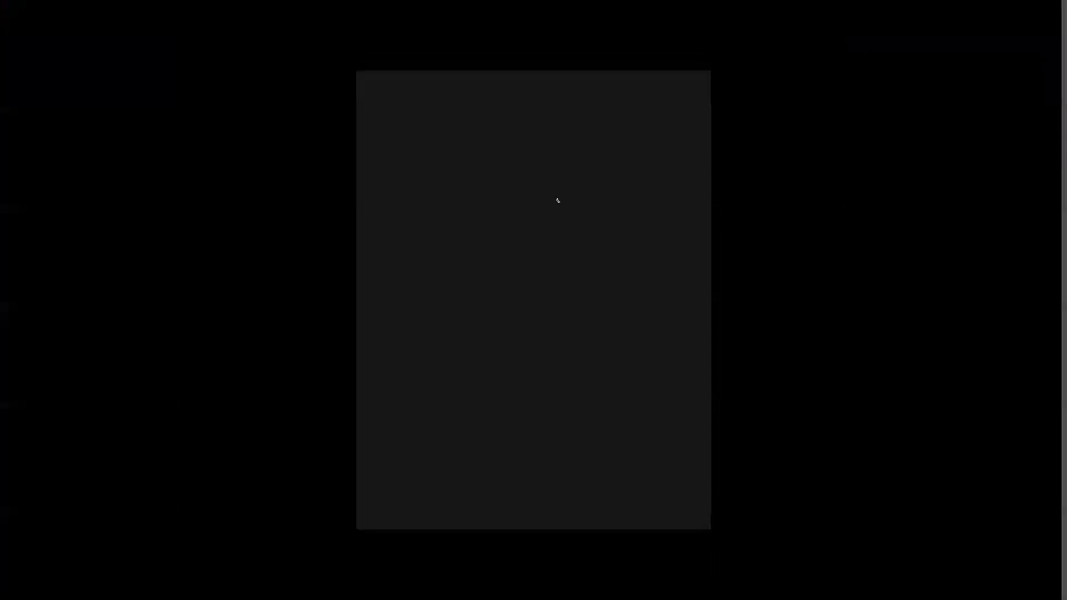
{"action": "key", "text": "]"}
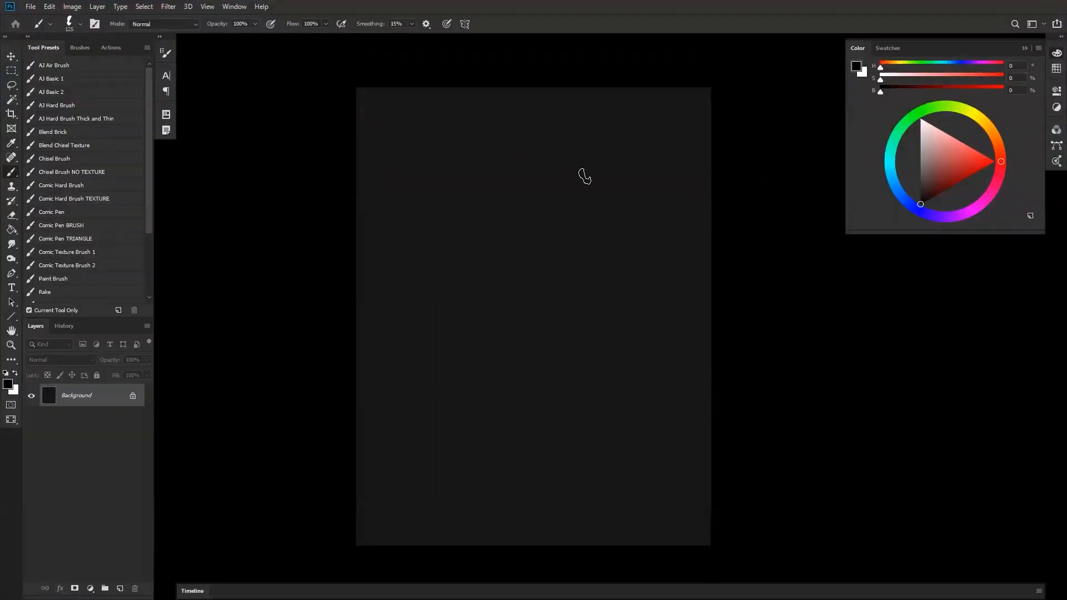
{"action": "mouse_move", "coordinate": [550, 184]}
{"action": "left_mouse_down"}
{"action": "mouse_move", "coordinate": [578, 171]}
{"action": "mouse_move", "coordinate": [541, 137]}
{"action": "left_mouse_up"}
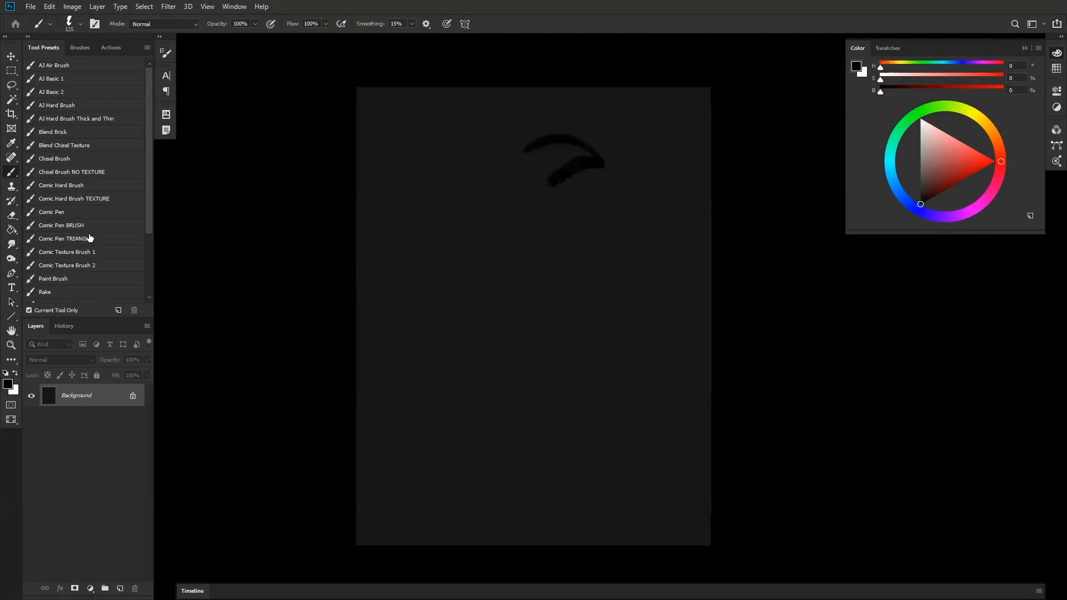
{"action": "key", "text": "ctrl+z"}
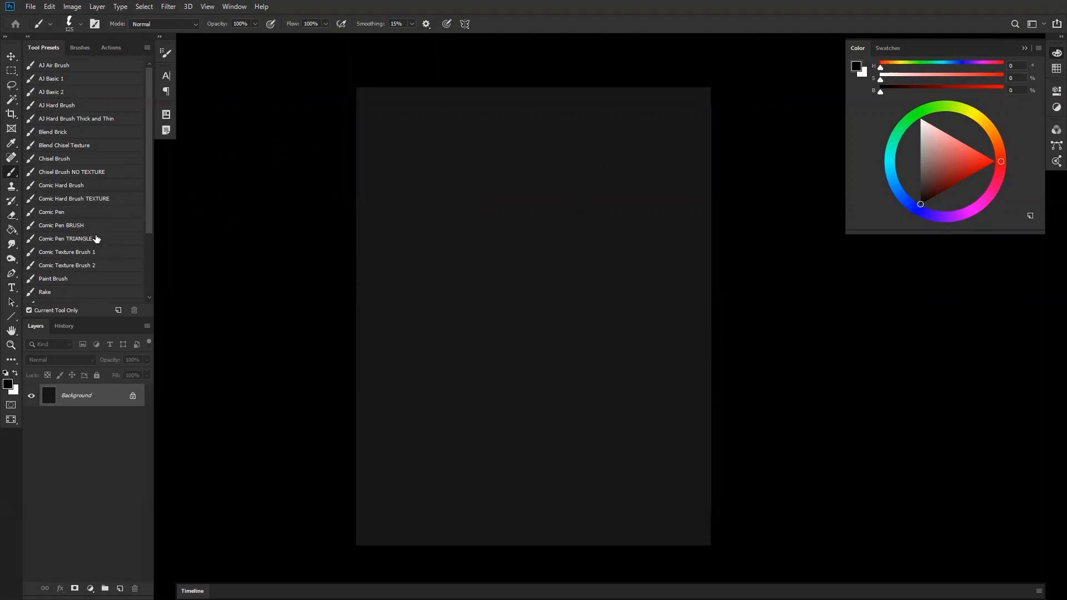
Choose the Rake brush preset and paint a white dome for the head near the canvas's upper centre
{"action": "scroll", "coordinate": [149, 229], "scroll_direction": "down", "scroll_amount": 4}
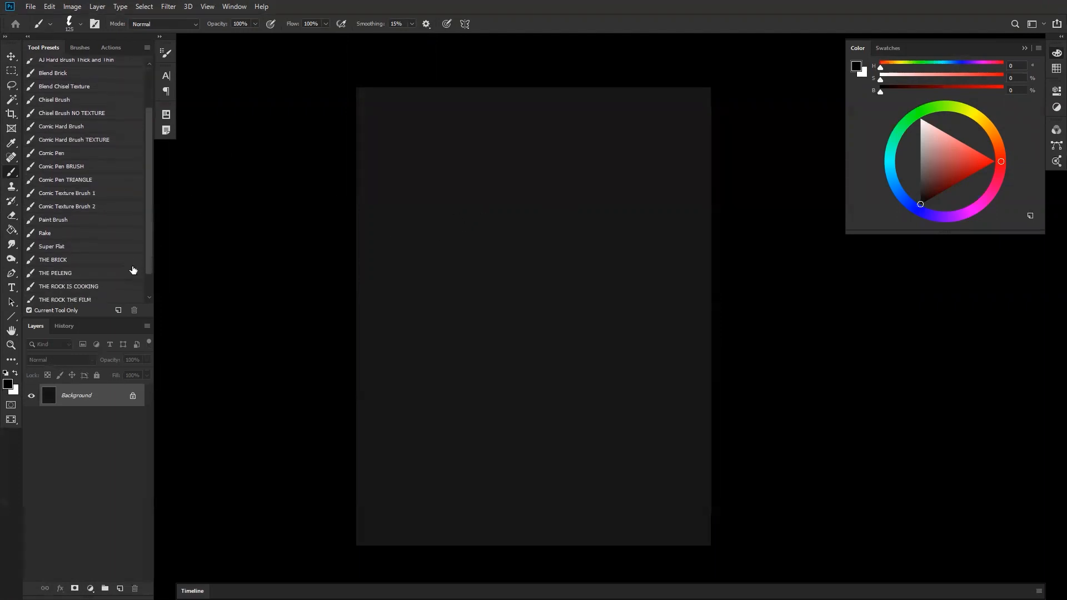
{"action": "left_click", "coordinate": [86, 235]}
{"action": "key", "text": "x"}
{"action": "mouse_move", "coordinate": [547, 129]}
{"action": "left_mouse_down"}
{"action": "mouse_move", "coordinate": [497, 163]}
{"action": "mouse_move", "coordinate": [560, 134]}
{"action": "mouse_move", "coordinate": [578, 152]}
{"action": "mouse_move", "coordinate": [514, 160]}
{"action": "mouse_move", "coordinate": [561, 161]}
{"action": "mouse_move", "coordinate": [504, 142]}
{"action": "mouse_move", "coordinate": [556, 129]}
{"action": "mouse_move", "coordinate": [497, 171]}
{"action": "left_mouse_up"}
Enlarge the Rake brush and paint dark grey textured strokes across the background above and left of the head
{"action": "key", "text": "bracketright"}
{"action": "key", "text": "bracketright"}
{"action": "key", "text": "bracketright"}
{"action": "key", "text": "bracketright"}
{"action": "key", "text": "bracketright"}
{"action": "key", "text": "bracketright"}
{"action": "key", "text": "bracketright"}
{"action": "key", "text": "bracketright"}
{"action": "key", "text": "bracketright"}
{"action": "key", "text": "bracketright"}
{"action": "key", "text": "bracketright"}
{"action": "key", "text": "bracketright"}
{"action": "key", "text": "bracketright"}
{"action": "key", "text": "bracketright"}
{"action": "key", "text": "bracketright"}
{"action": "left_click_drag", "start_coordinate": [414, 131], "coordinate": [442, 147]}
{"action": "left_click", "coordinate": [423, 111], "text": "alt"}
{"action": "left_click_drag", "start_coordinate": [548, 28], "coordinate": [333, 273]}
Reduce the brush size to 175, fill in the bright head dome and stroke a grey face beneath it
{"action": "key", "text": "bracketleft"}
{"action": "key", "text": "bracketleft"}
{"action": "key", "text": "bracketleft"}
{"action": "key", "text": "bracketleft"}
{"action": "key", "text": "bracketleft"}
{"action": "key", "text": "bracketleft"}
{"action": "key", "text": "bracketleft"}
{"action": "key", "text": "bracketleft"}
{"action": "key", "text": "bracketleft"}
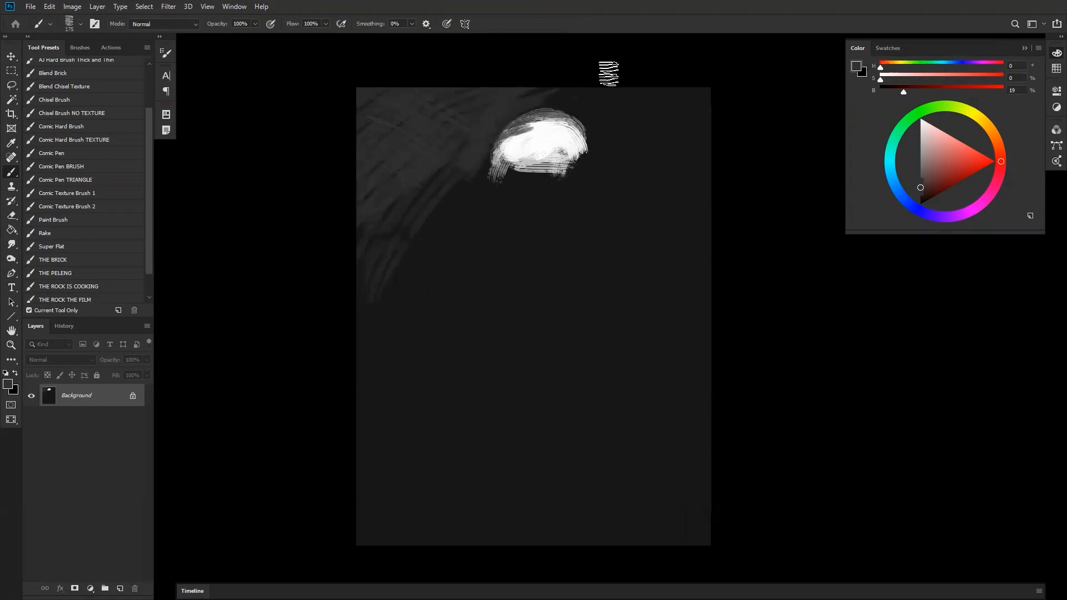
{"action": "left_click", "coordinate": [516, 147], "text": "alt"}
{"action": "mouse_move", "coordinate": [516, 148]}
{"action": "left_mouse_down"}
{"action": "mouse_move", "coordinate": [530, 125]}
{"action": "mouse_move", "coordinate": [508, 144]}
{"action": "left_mouse_up"}
{"action": "mouse_move", "coordinate": [572, 133]}
{"action": "left_mouse_down"}
{"action": "mouse_move", "coordinate": [529, 119]}
{"action": "mouse_move", "coordinate": [569, 158]}
{"action": "mouse_move", "coordinate": [571, 146]}
{"action": "mouse_move", "coordinate": [541, 180]}
{"action": "mouse_move", "coordinate": [522, 164]}
{"action": "mouse_move", "coordinate": [557, 155]}
{"action": "mouse_move", "coordinate": [491, 157]}
{"action": "mouse_move", "coordinate": [570, 155]}
{"action": "mouse_move", "coordinate": [555, 192]}
{"action": "left_mouse_up"}
{"action": "left_click", "coordinate": [449, 204]}
{"action": "left_click", "coordinate": [441, 237], "text": "alt"}
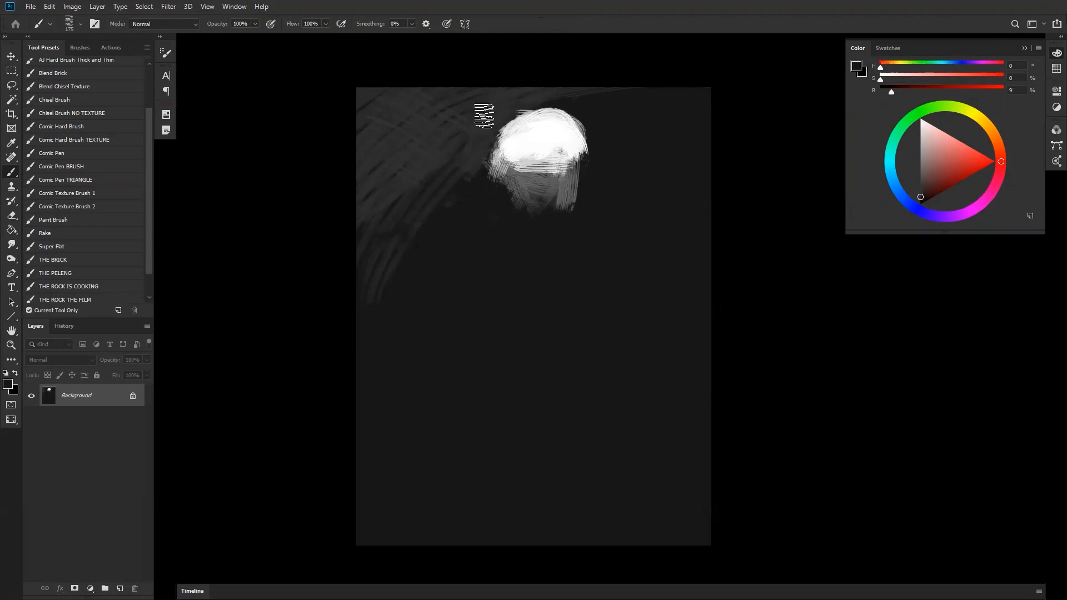
Enlarge the brush, sample a background grey and blend the textured strokes left of the head
{"action": "key", "text": "bracketright"}
{"action": "key", "text": "bracketright"}
{"action": "key", "text": "bracketright"}
{"action": "key", "text": "bracketright"}
{"action": "key", "text": "bracketright"}
{"action": "key", "text": "bracketright"}
{"action": "key", "text": "bracketright"}
{"action": "key", "text": "bracketright"}
{"action": "left_click", "coordinate": [477, 106], "text": "alt"}
{"action": "mouse_move", "coordinate": [482, 108]}
{"action": "left_mouse_down"}
{"action": "mouse_move", "coordinate": [362, 101]}
{"action": "mouse_move", "coordinate": [367, 145]}
{"action": "mouse_move", "coordinate": [432, 188]}
{"action": "left_mouse_up"}
With a size 250 brush, paint dark grey strokes in the background right of the head and shade the head's left edge
{"action": "key", "text": "bracketleft"}
{"action": "key", "text": "bracketleft"}
{"action": "key", "text": "bracketleft"}
{"action": "key", "text": "bracketleft"}
{"action": "key", "text": "bracketleft"}
{"action": "key", "text": "bracketleft"}
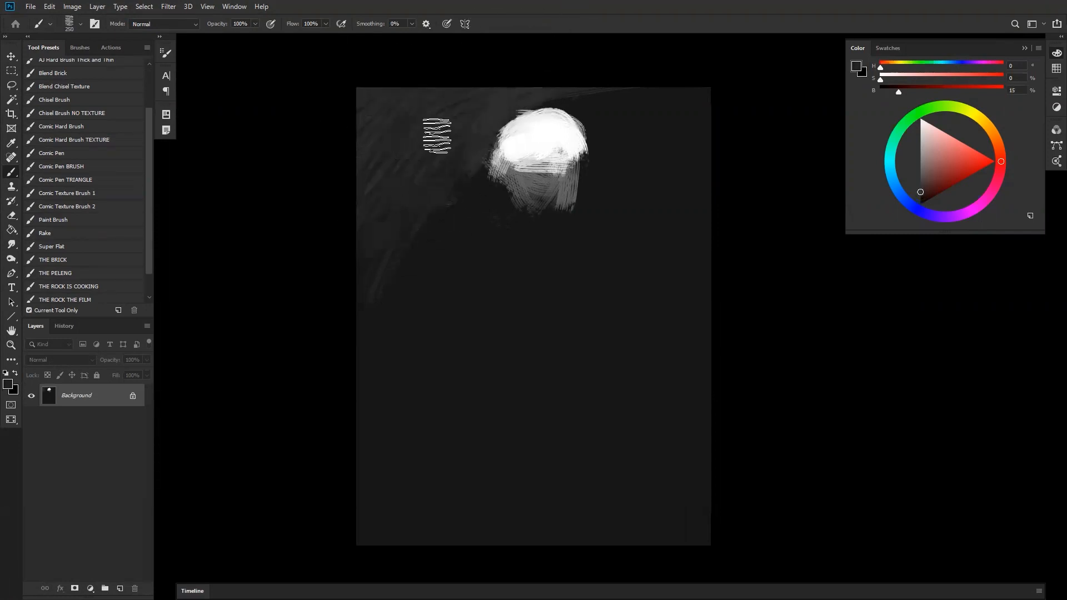
{"action": "mouse_move", "coordinate": [602, 100]}
{"action": "left_mouse_down"}
{"action": "mouse_move", "coordinate": [642, 126]}
{"action": "mouse_move", "coordinate": [664, 59]}
{"action": "mouse_move", "coordinate": [633, 146]}
{"action": "mouse_move", "coordinate": [677, 118]}
{"action": "left_mouse_up"}
{"action": "left_click", "coordinate": [561, 226], "text": "alt"}
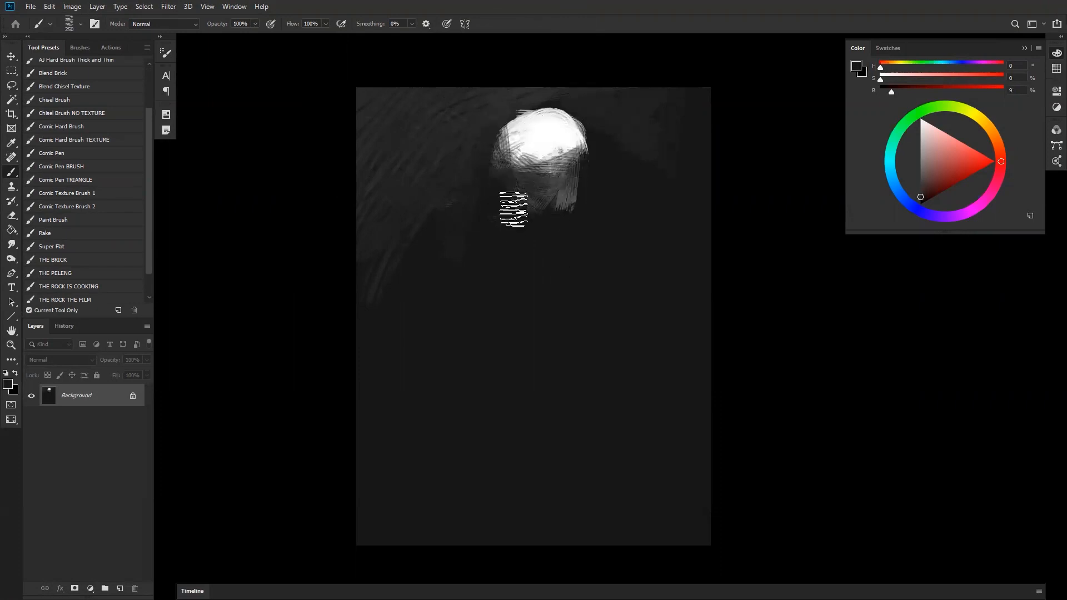
Sample white from the head and paint the left shoulder with THE BRICK brush preset
{"action": "left_click", "coordinate": [545, 139], "text": "alt"}
{"action": "scroll", "coordinate": [148, 286], "scroll_direction": "down", "scroll_amount": 2}
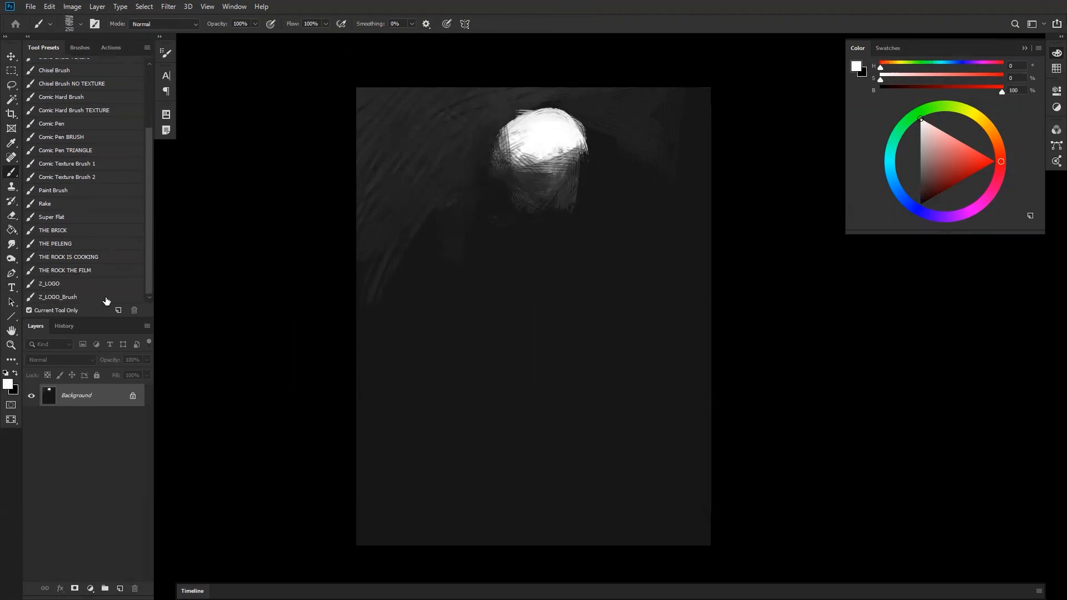
{"action": "left_click", "coordinate": [102, 227]}
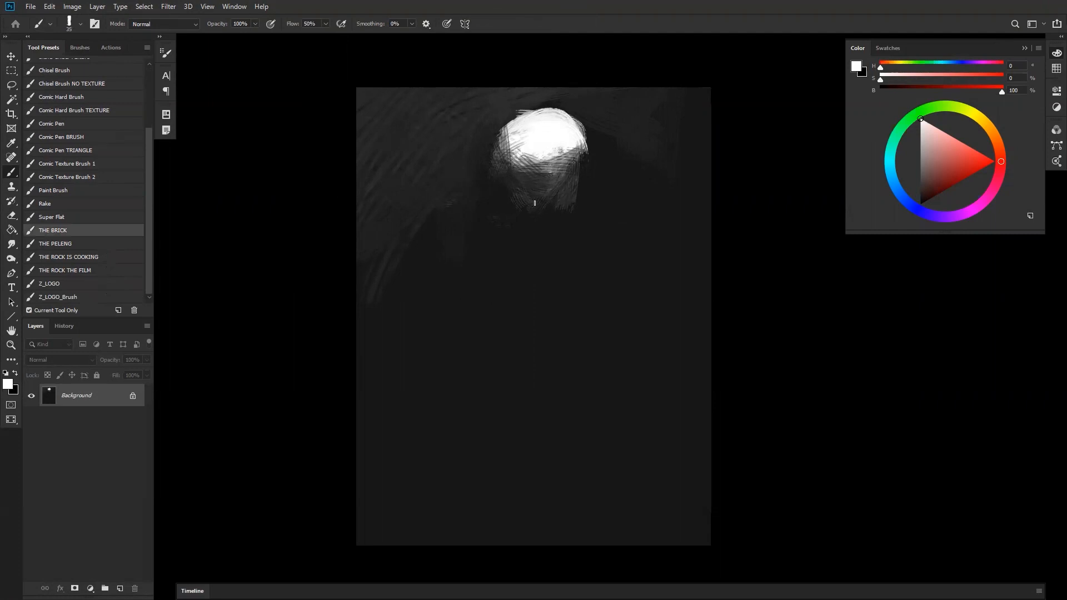
{"action": "left_click", "coordinate": [86, 246]}
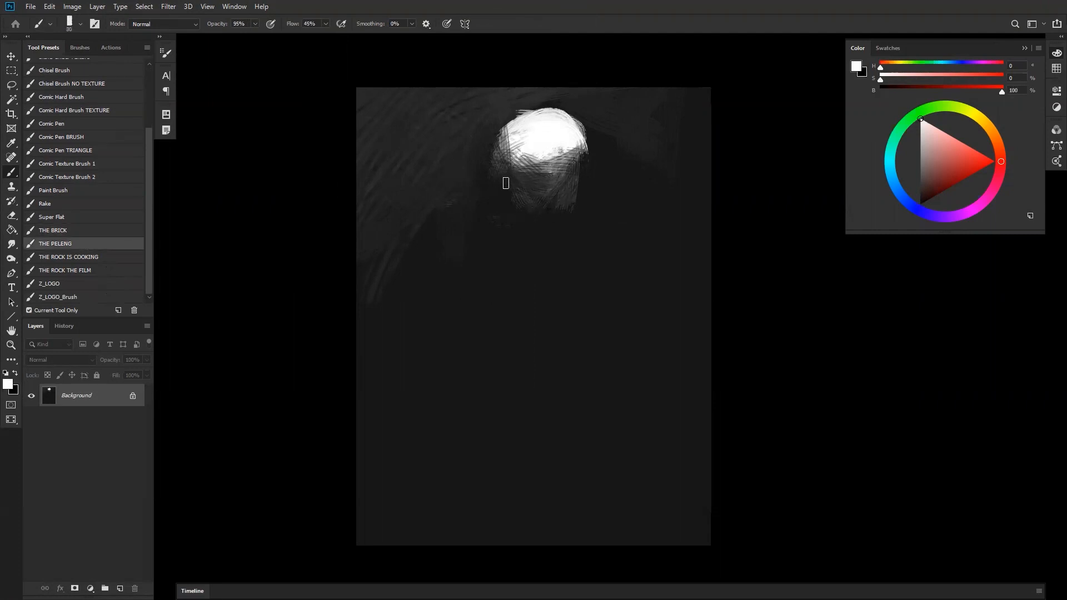
{"action": "left_click", "coordinate": [77, 234]}
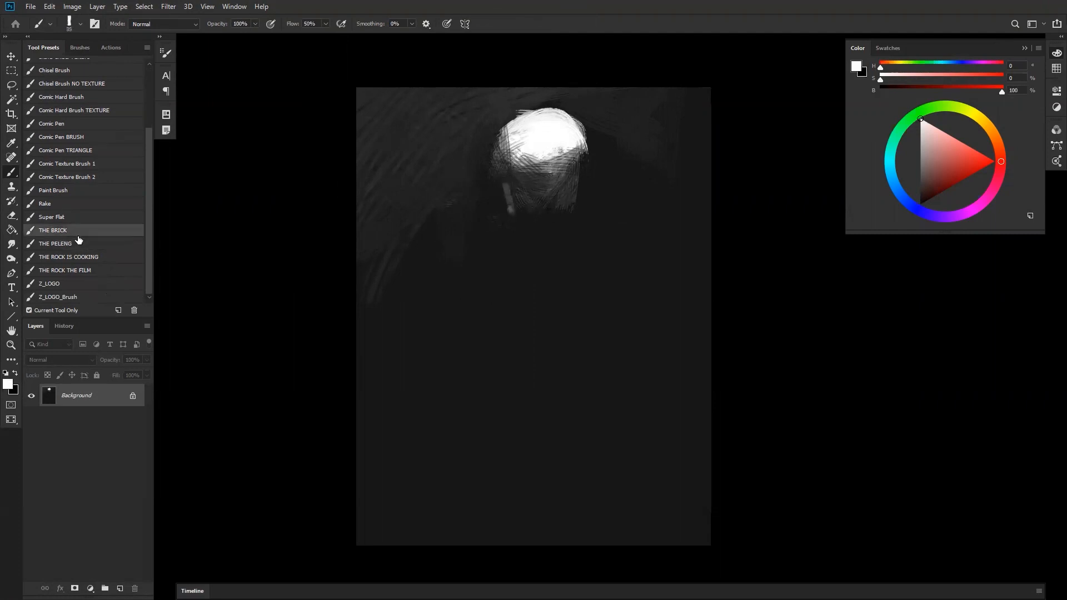
{"action": "key", "text": "bracketright"}
{"action": "mouse_move", "coordinate": [507, 211]}
{"action": "left_mouse_down"}
{"action": "mouse_move", "coordinate": [461, 262]}
{"action": "mouse_move", "coordinate": [516, 230]}
{"action": "mouse_move", "coordinate": [487, 231]}
{"action": "mouse_move", "coordinate": [468, 253]}
{"action": "mouse_move", "coordinate": [504, 230]}
{"action": "mouse_move", "coordinate": [438, 267]}
{"action": "mouse_move", "coordinate": [492, 244]}
{"action": "mouse_move", "coordinate": [508, 264]}
{"action": "mouse_move", "coordinate": [463, 256]}
{"action": "mouse_move", "coordinate": [440, 280]}
{"action": "mouse_move", "coordinate": [479, 261]}
{"action": "mouse_move", "coordinate": [506, 230]}
{"action": "mouse_move", "coordinate": [542, 281]}
{"action": "left_mouse_up"}
Enlarge the brush to 150, sample a grey and paint the base of the neck beside the left shoulder
{"action": "key", "text": "bracketright"}
{"action": "key", "text": "bracketright"}
{"action": "key", "text": "bracketright"}
{"action": "key", "text": "bracketright"}
{"action": "left_click", "coordinate": [524, 264], "text": "alt"}
{"action": "left_click_drag", "start_coordinate": [546, 212], "coordinate": [523, 276]}
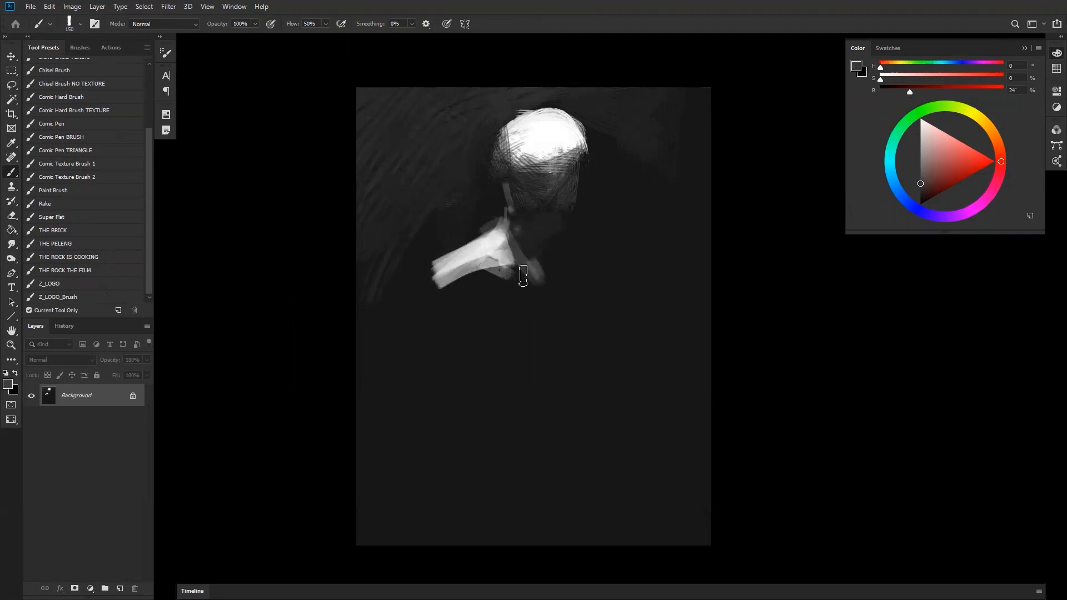
Set the foreground colour to white and paint the right shoulder edge and light bands across the upper chest
{"action": "key", "text": "d"}
{"action": "key", "text": "x"}
{"action": "left_click_drag", "start_coordinate": [573, 250], "coordinate": [592, 311]}
{"action": "mouse_move", "coordinate": [487, 277]}
{"action": "left_mouse_down"}
{"action": "mouse_move", "coordinate": [523, 282]}
{"action": "mouse_move", "coordinate": [492, 267]}
{"action": "left_mouse_up"}
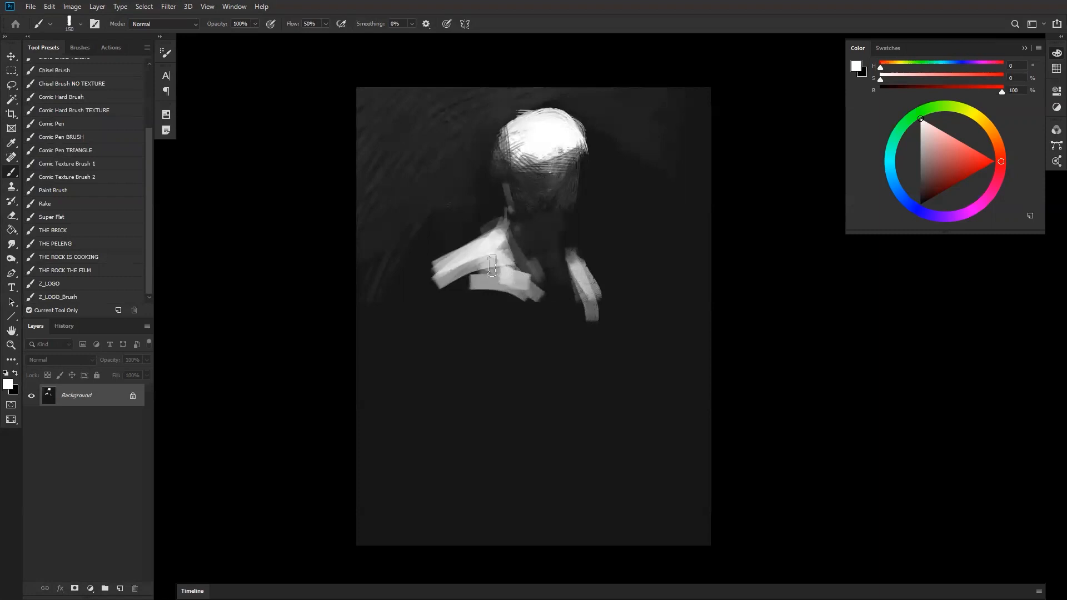
{"action": "mouse_move", "coordinate": [542, 329]}
{"action": "left_mouse_down"}
{"action": "mouse_move", "coordinate": [474, 301]}
{"action": "mouse_move", "coordinate": [458, 259]}
{"action": "mouse_move", "coordinate": [498, 282]}
{"action": "left_mouse_up"}
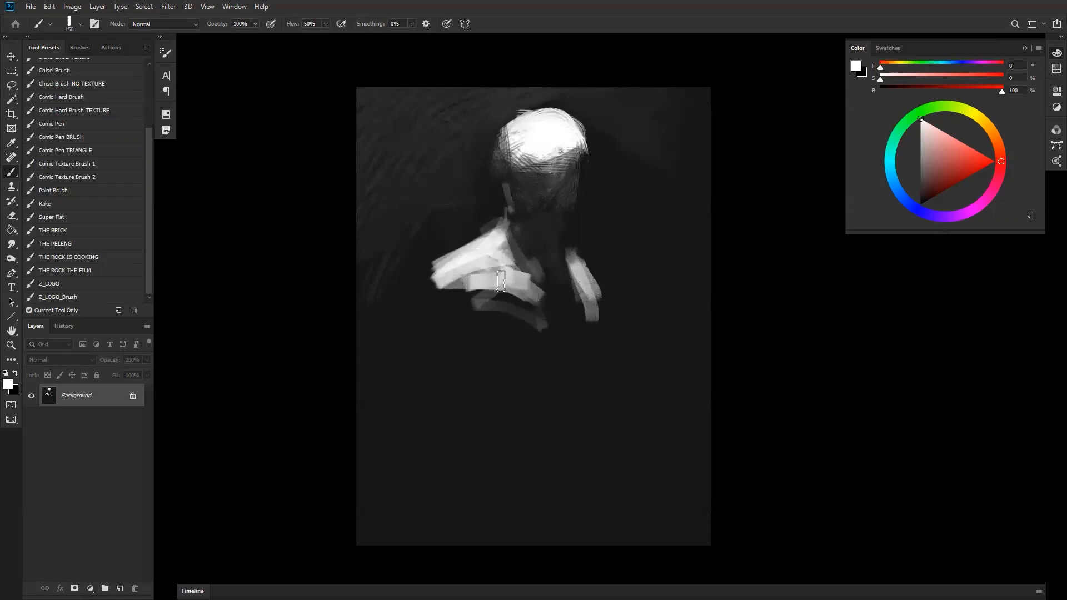
Extend the left shoulder outward, add strokes across the chest and widen the right shoulder
{"action": "mouse_move", "coordinate": [428, 278]}
{"action": "left_mouse_down"}
{"action": "mouse_move", "coordinate": [412, 281]}
{"action": "mouse_move", "coordinate": [441, 326]}
{"action": "mouse_move", "coordinate": [462, 283]}
{"action": "mouse_move", "coordinate": [492, 298]}
{"action": "mouse_move", "coordinate": [465, 325]}
{"action": "left_mouse_up"}
{"action": "mouse_move", "coordinate": [489, 304]}
{"action": "left_mouse_down"}
{"action": "mouse_move", "coordinate": [572, 306]}
{"action": "mouse_move", "coordinate": [576, 332]}
{"action": "left_mouse_up"}
{"action": "mouse_move", "coordinate": [571, 261]}
{"action": "left_mouse_down"}
{"action": "mouse_move", "coordinate": [620, 296]}
{"action": "mouse_move", "coordinate": [599, 296]}
{"action": "mouse_move", "coordinate": [602, 311]}
{"action": "mouse_move", "coordinate": [621, 301]}
{"action": "mouse_move", "coordinate": [611, 339]}
{"action": "left_mouse_up"}
Sample greys from the figure and blend the left neckline down into the upper chest
{"action": "left_click", "coordinate": [595, 277], "text": "alt"}
{"action": "left_click", "coordinate": [527, 254], "text": "alt"}
{"action": "mouse_move", "coordinate": [528, 253]}
{"action": "left_mouse_down"}
{"action": "mouse_move", "coordinate": [538, 320]}
{"action": "mouse_move", "coordinate": [546, 285]}
{"action": "mouse_move", "coordinate": [513, 296]}
{"action": "left_mouse_up"}
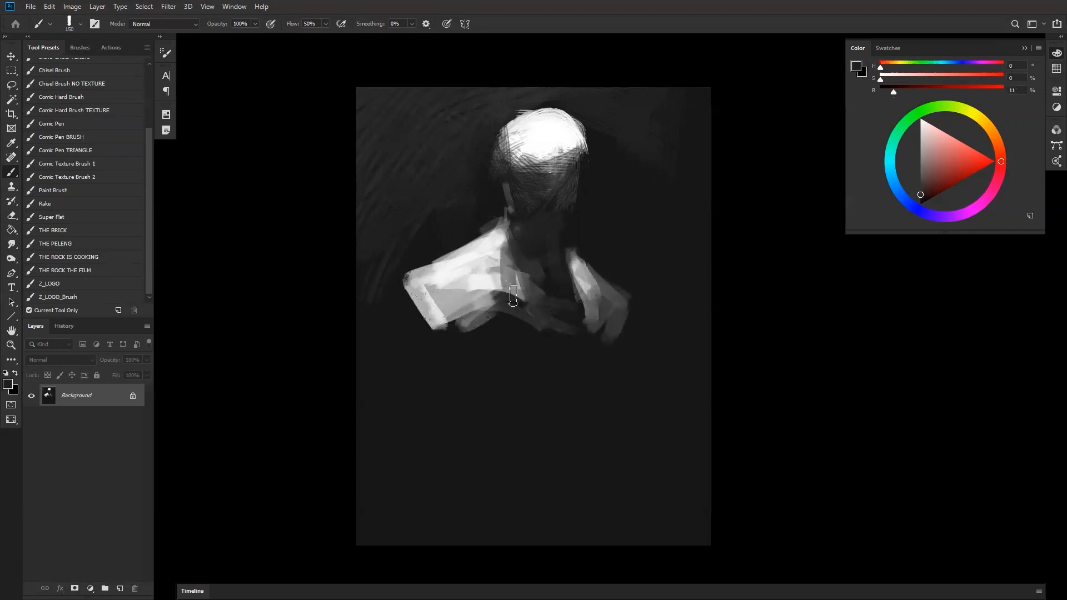
{"action": "mouse_move", "coordinate": [510, 227]}
{"action": "left_mouse_down"}
{"action": "mouse_move", "coordinate": [483, 250]}
{"action": "mouse_move", "coordinate": [501, 237]}
{"action": "mouse_move", "coordinate": [496, 267]}
{"action": "mouse_move", "coordinate": [528, 311]}
{"action": "mouse_move", "coordinate": [496, 265]}
{"action": "mouse_move", "coordinate": [456, 323]}
{"action": "mouse_move", "coordinate": [502, 295]}
{"action": "mouse_move", "coordinate": [488, 312]}
{"action": "left_mouse_up"}
{"action": "left_click", "coordinate": [473, 264], "text": "alt"}
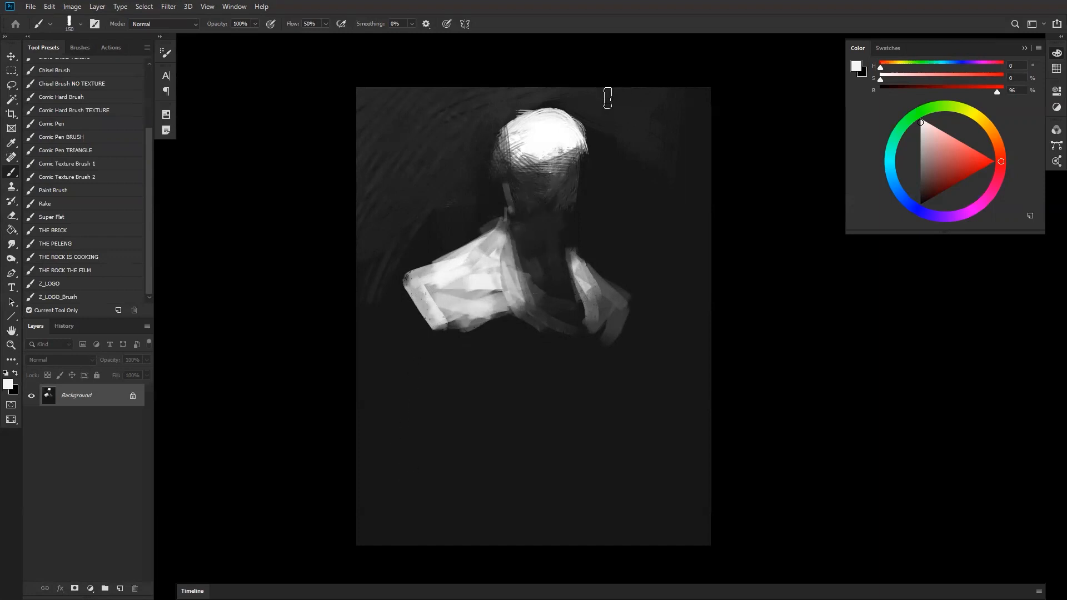
Sample light and dark tones from the head and blend the shading down over the lower face
{"action": "left_click", "coordinate": [547, 134], "text": "alt"}
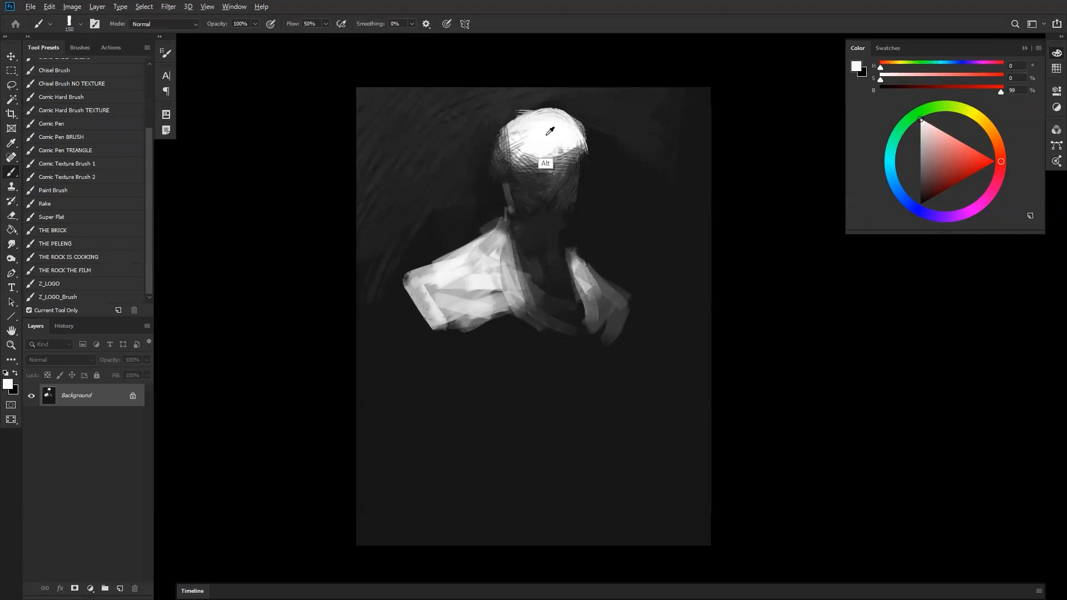
{"action": "left_click", "coordinate": [510, 186], "text": "alt"}
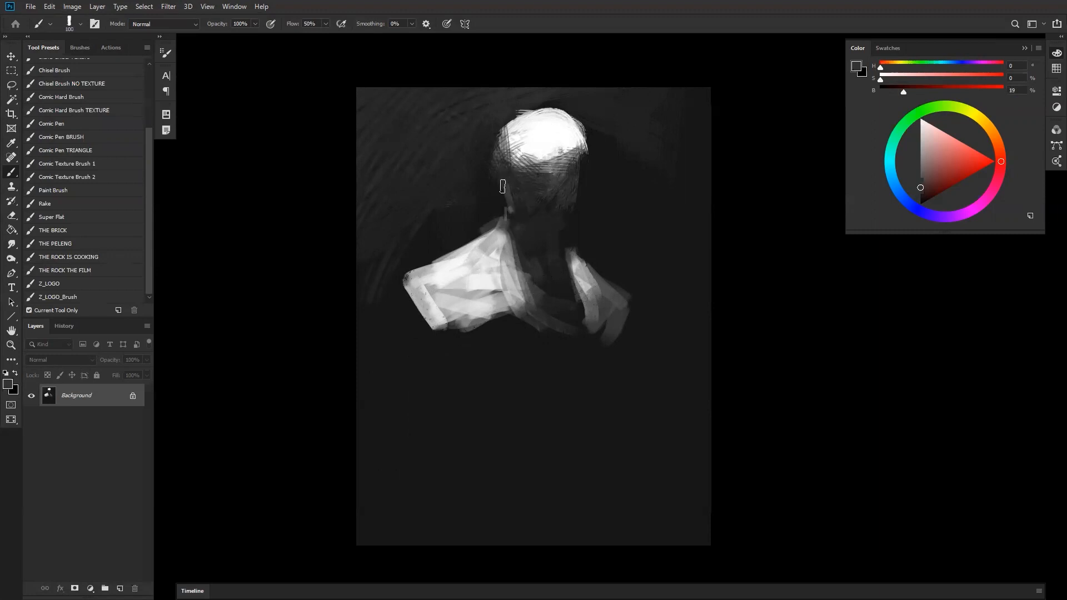
{"action": "left_click", "coordinate": [514, 169], "text": "alt"}
{"action": "mouse_move", "coordinate": [544, 165]}
{"action": "left_mouse_down"}
{"action": "mouse_move", "coordinate": [572, 167]}
{"action": "mouse_move", "coordinate": [565, 185]}
{"action": "left_mouse_up"}
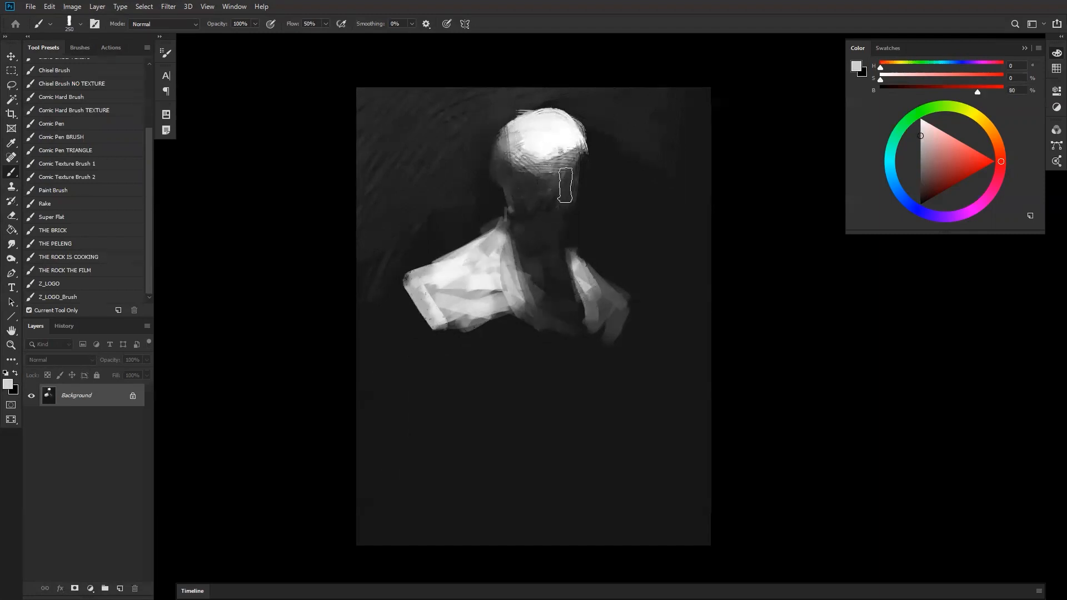
Sample the dark background grey, enlarge the brush to 500 and paint over the background right of the head
{"action": "left_click", "coordinate": [570, 237], "text": "alt"}
{"action": "left_click", "coordinate": [619, 157], "text": "alt"}
{"action": "key", "text": "bracketright"}
{"action": "key", "text": "bracketright"}
{"action": "key", "text": "bracketright"}
{"action": "key", "text": "bracketright"}
{"action": "key", "text": "bracketright"}
{"action": "key", "text": "bracketright"}
{"action": "key", "text": "bracketright"}
{"action": "key", "text": "bracketright"}
{"action": "key", "text": "bracketright"}
{"action": "mouse_move", "coordinate": [588, 136]}
{"action": "left_mouse_down"}
{"action": "mouse_move", "coordinate": [622, 179]}
{"action": "mouse_move", "coordinate": [716, 153]}
{"action": "mouse_move", "coordinate": [693, 174]}
{"action": "left_mouse_up"}
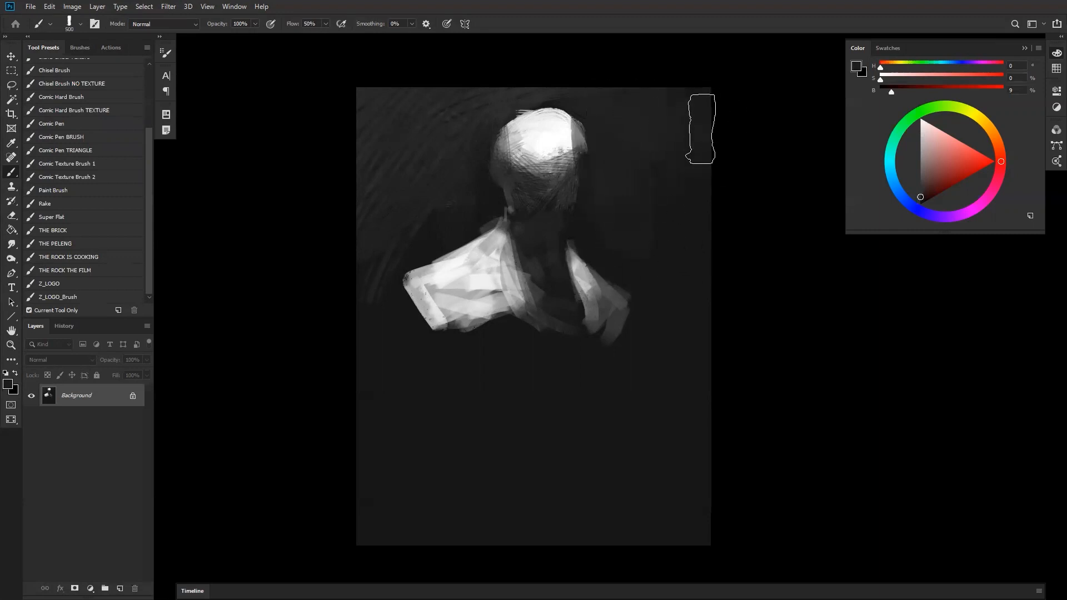
Sample background greys and smooth the textured strokes left of and above the head
{"action": "left_click", "coordinate": [452, 215], "text": "alt"}
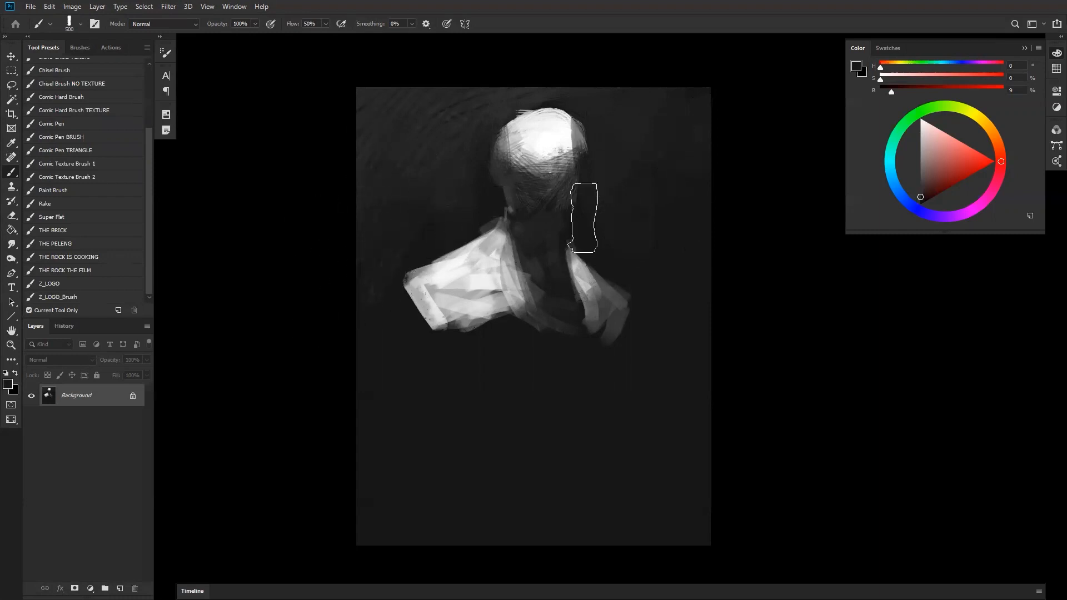
{"action": "left_click", "coordinate": [420, 168], "text": "alt"}
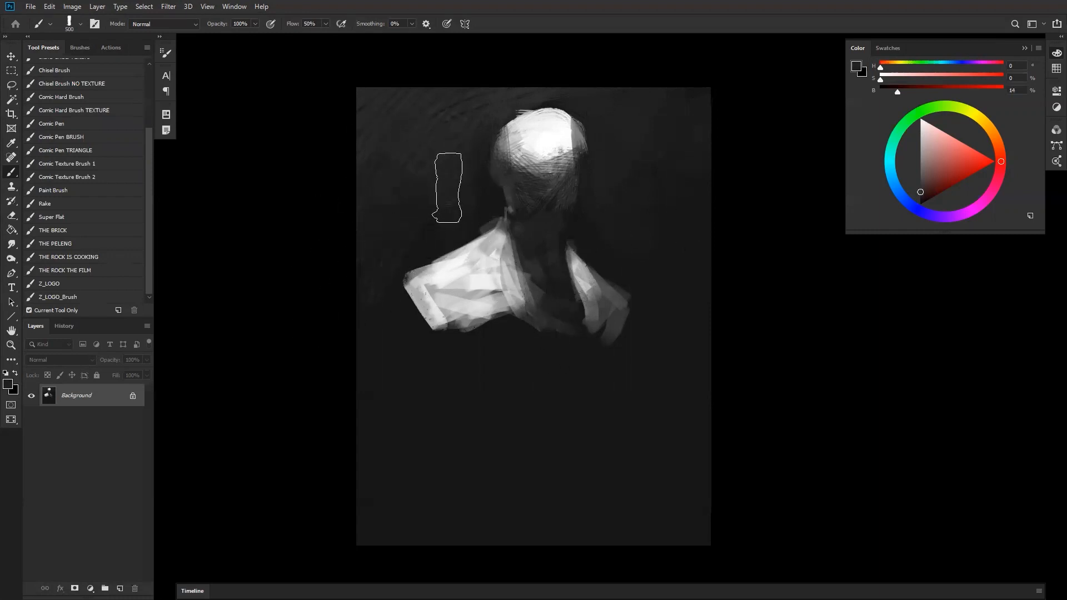
{"action": "left_click", "coordinate": [485, 105], "text": "alt"}
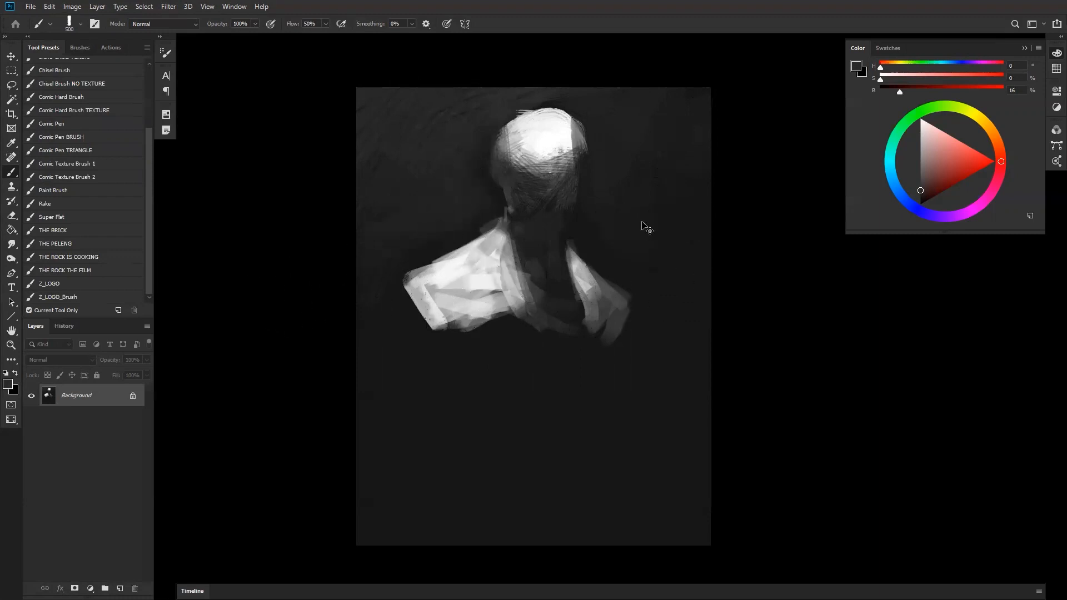
Reduce the brush to 125 and, with tones sampled from the head, model its right side and upper highlight
{"action": "left_click", "coordinate": [573, 157], "text": "alt"}
{"action": "key", "text": "bracketleft"}
{"action": "left_click", "coordinate": [578, 181], "text": "alt"}
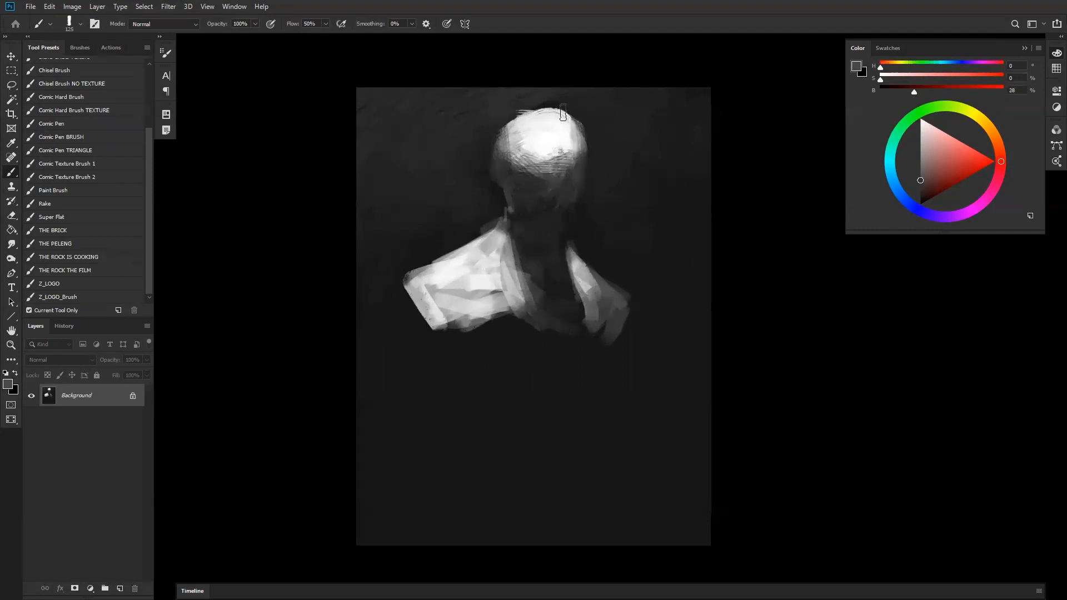
{"action": "left_click_drag", "start_coordinate": [547, 113], "coordinate": [569, 132]}
{"action": "left_click", "coordinate": [559, 131], "text": "alt"}
{"action": "left_click", "coordinate": [574, 125], "text": "alt"}
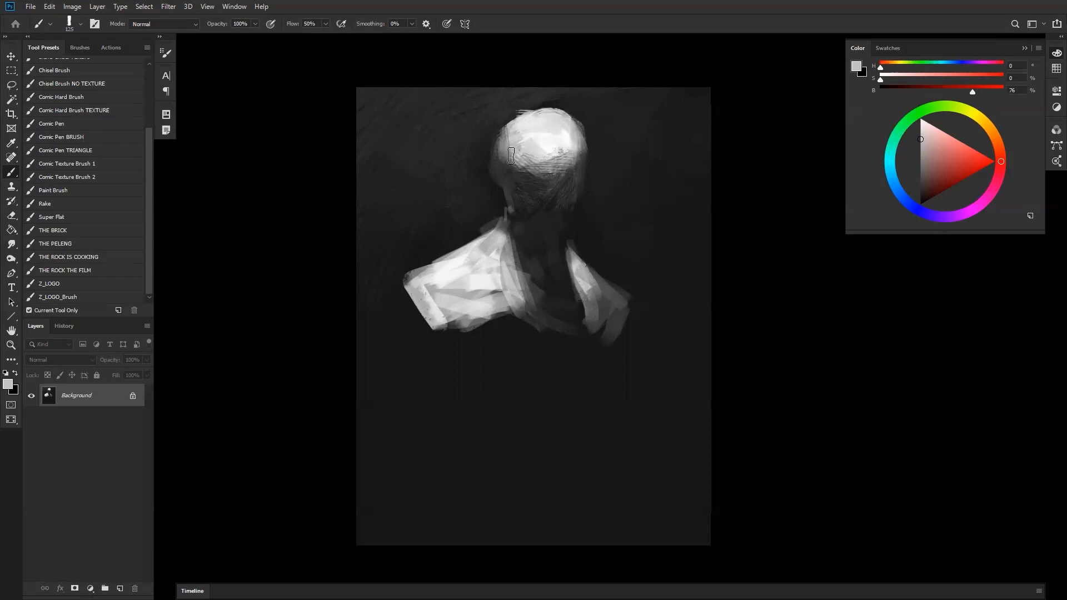
{"action": "left_click", "coordinate": [571, 197], "text": "alt"}
Sample light greys from the left shoulder and smooth its planes and the chest below the collar
{"action": "key", "text": "d"}
{"action": "left_click", "coordinate": [511, 258], "text": "alt"}
{"action": "left_click", "coordinate": [499, 262], "text": "alt"}
{"action": "left_click_drag", "start_coordinate": [457, 268], "coordinate": [414, 285]}
{"action": "mouse_move", "coordinate": [481, 298]}
{"action": "left_mouse_down"}
{"action": "mouse_move", "coordinate": [501, 283]}
{"action": "mouse_move", "coordinate": [521, 339]}
{"action": "mouse_move", "coordinate": [529, 326]}
{"action": "mouse_move", "coordinate": [509, 283]}
{"action": "mouse_move", "coordinate": [526, 335]}
{"action": "mouse_move", "coordinate": [465, 314]}
{"action": "mouse_move", "coordinate": [527, 313]}
{"action": "mouse_move", "coordinate": [461, 319]}
{"action": "mouse_move", "coordinate": [504, 308]}
{"action": "mouse_move", "coordinate": [538, 338]}
{"action": "left_mouse_up"}
Sample a mid grey from the chest and paint soft strokes along its lower edge with varied brush sizes
{"action": "left_click", "coordinate": [463, 319], "text": "alt"}
{"action": "key", "text": "]"}
{"action": "key", "text": "]"}
{"action": "key", "text": "]"}
{"action": "key", "text": "]"}
{"action": "key", "text": "]"}
{"action": "key", "text": "bracketleft"}
{"action": "key", "text": "bracketleft"}
{"action": "key", "text": "bracketleft"}
{"action": "left_click_drag", "start_coordinate": [500, 349], "coordinate": [520, 362]}
{"action": "key", "text": "bracketleft"}
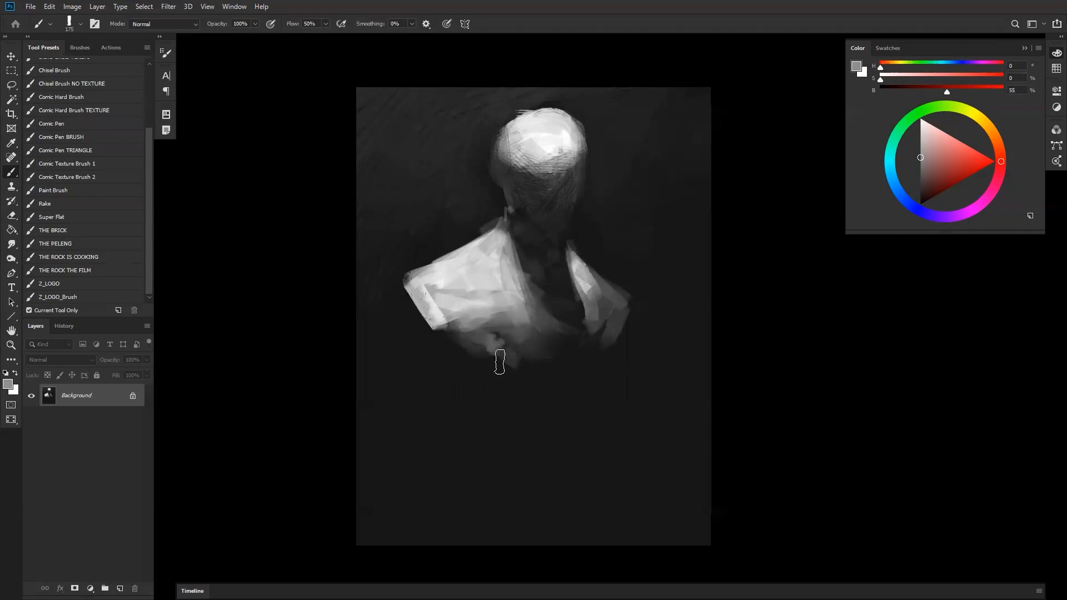
Paint the left upper arm in mid grey, hanging from the shoulder down toward the canvas's lower edge
{"action": "mouse_move", "coordinate": [435, 298]}
{"action": "left_mouse_down"}
{"action": "mouse_move", "coordinate": [420, 323]}
{"action": "mouse_move", "coordinate": [410, 287]}
{"action": "mouse_move", "coordinate": [411, 312]}
{"action": "mouse_move", "coordinate": [432, 340]}
{"action": "mouse_move", "coordinate": [418, 294]}
{"action": "mouse_move", "coordinate": [423, 355]}
{"action": "mouse_move", "coordinate": [415, 331]}
{"action": "mouse_move", "coordinate": [434, 320]}
{"action": "mouse_move", "coordinate": [418, 294]}
{"action": "mouse_move", "coordinate": [436, 357]}
{"action": "mouse_move", "coordinate": [400, 364]}
{"action": "left_mouse_up"}
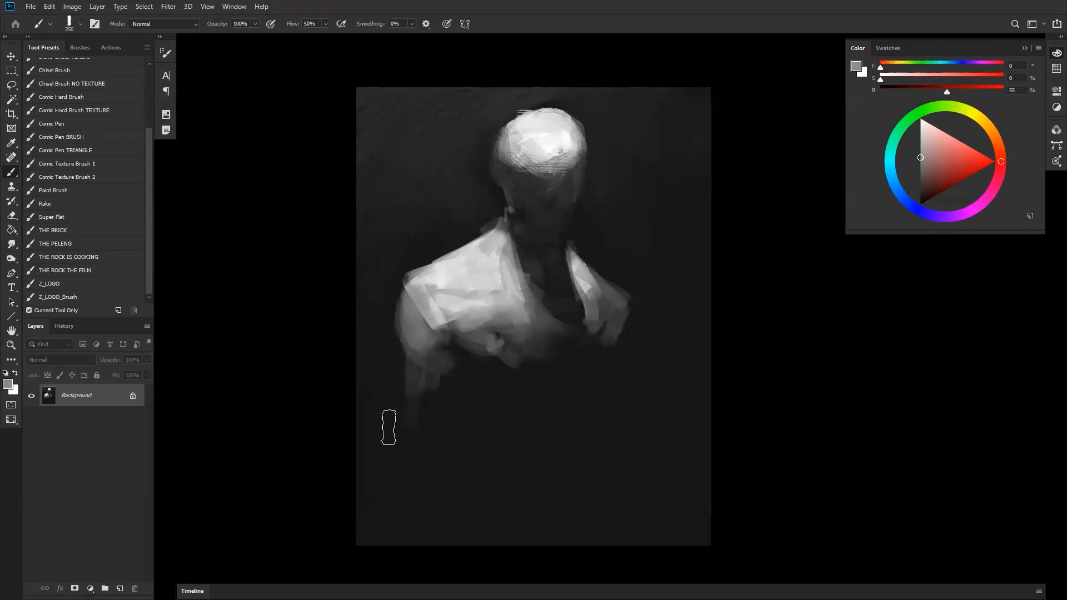
{"action": "left_click_drag", "start_coordinate": [412, 323], "coordinate": [387, 436]}
{"action": "left_click_drag", "start_coordinate": [444, 344], "coordinate": [421, 410]}
{"action": "left_click_drag", "start_coordinate": [409, 422], "coordinate": [388, 473]}
Rough in the right upper arm and, with a dark grey sampled below the chest, the torso down to the canvas's lower edge
{"action": "mouse_move", "coordinate": [614, 317]}
{"action": "left_mouse_down"}
{"action": "mouse_move", "coordinate": [622, 355]}
{"action": "mouse_move", "coordinate": [624, 326]}
{"action": "mouse_move", "coordinate": [615, 359]}
{"action": "mouse_move", "coordinate": [606, 340]}
{"action": "mouse_move", "coordinate": [612, 446]}
{"action": "left_mouse_up"}
{"action": "mouse_move", "coordinate": [457, 373]}
{"action": "left_mouse_down"}
{"action": "mouse_move", "coordinate": [484, 375]}
{"action": "mouse_move", "coordinate": [508, 406]}
{"action": "mouse_move", "coordinate": [542, 401]}
{"action": "mouse_move", "coordinate": [543, 374]}
{"action": "mouse_move", "coordinate": [595, 350]}
{"action": "left_mouse_up"}
{"action": "left_click", "coordinate": [567, 375], "text": "alt"}
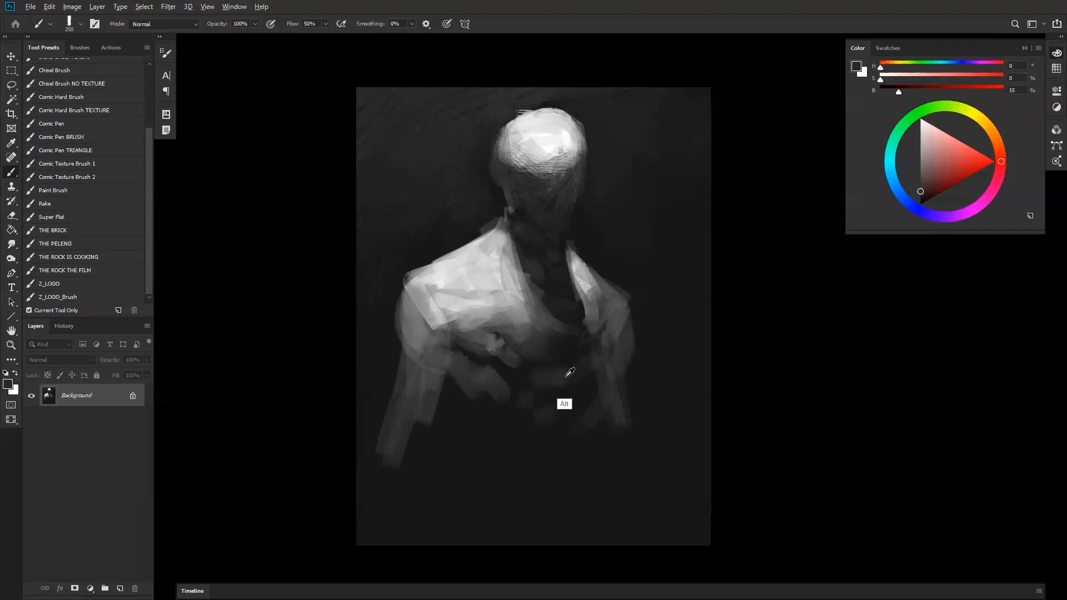
{"action": "mouse_move", "coordinate": [589, 401]}
{"action": "left_mouse_down"}
{"action": "mouse_move", "coordinate": [519, 376]}
{"action": "mouse_move", "coordinate": [522, 436]}
{"action": "mouse_move", "coordinate": [479, 400]}
{"action": "mouse_move", "coordinate": [487, 454]}
{"action": "mouse_move", "coordinate": [469, 490]}
{"action": "mouse_move", "coordinate": [495, 516]}
{"action": "mouse_move", "coordinate": [566, 528]}
{"action": "left_mouse_up"}
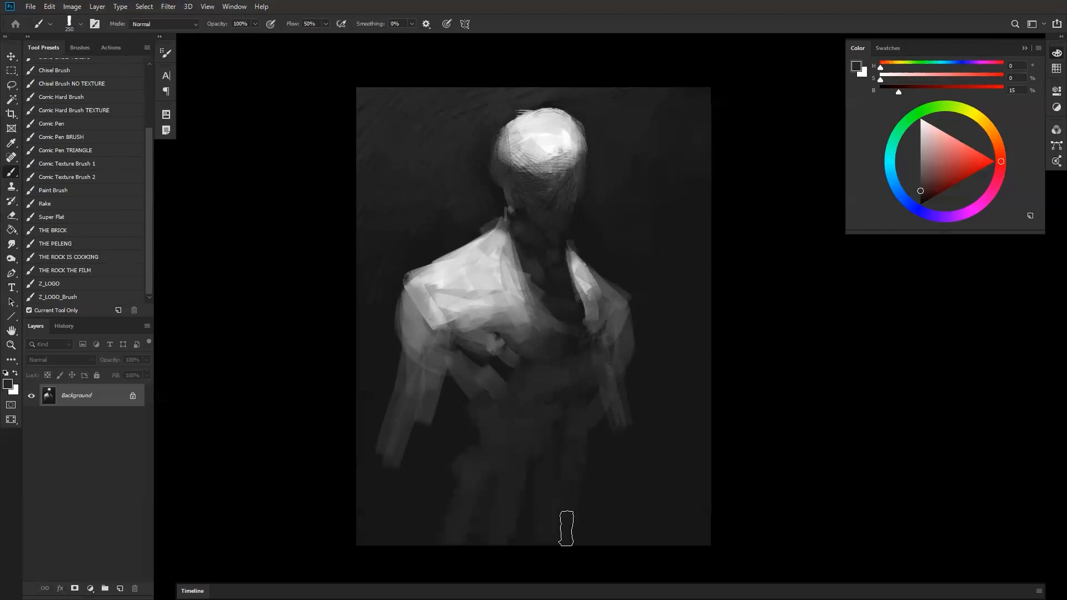
Flip the canvas horizontally, enlarge the brush to 250, and fill out the narrow side of the chest with greys sampled from the figure
{"action": "key", "text": "ctrl+shift+h"}
{"action": "left_click", "coordinate": [589, 256], "text": "alt"}
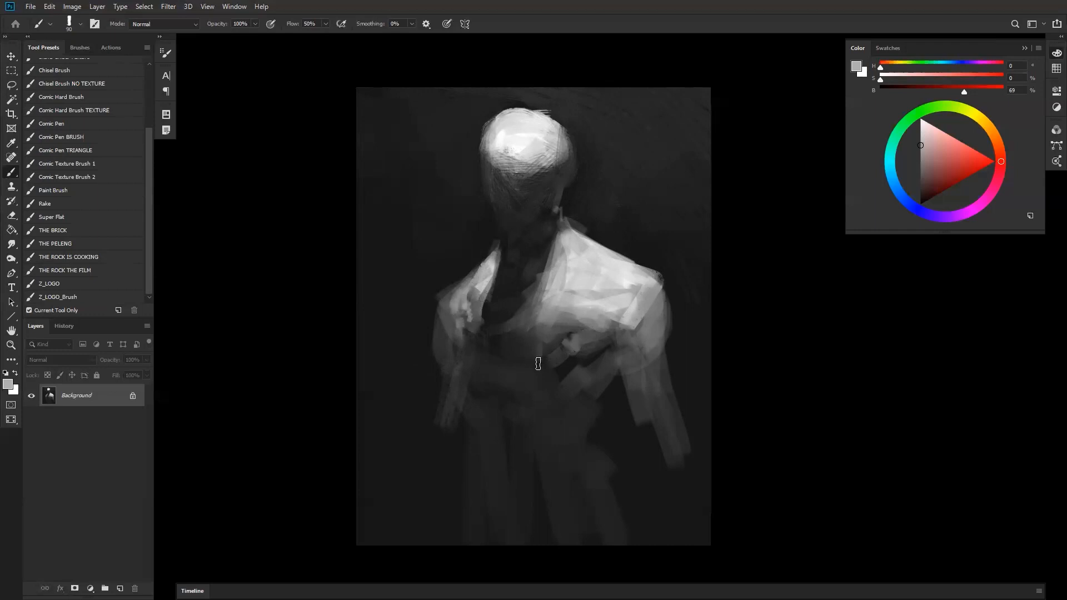
{"action": "key", "text": "bracketright"}
{"action": "key", "text": "bracketright"}
{"action": "key", "text": "bracketright"}
{"action": "key", "text": "bracketright"}
{"action": "key", "text": "bracketright"}
{"action": "left_click", "coordinate": [498, 315], "text": "alt"}
{"action": "left_click", "coordinate": [487, 309], "text": "alt"}
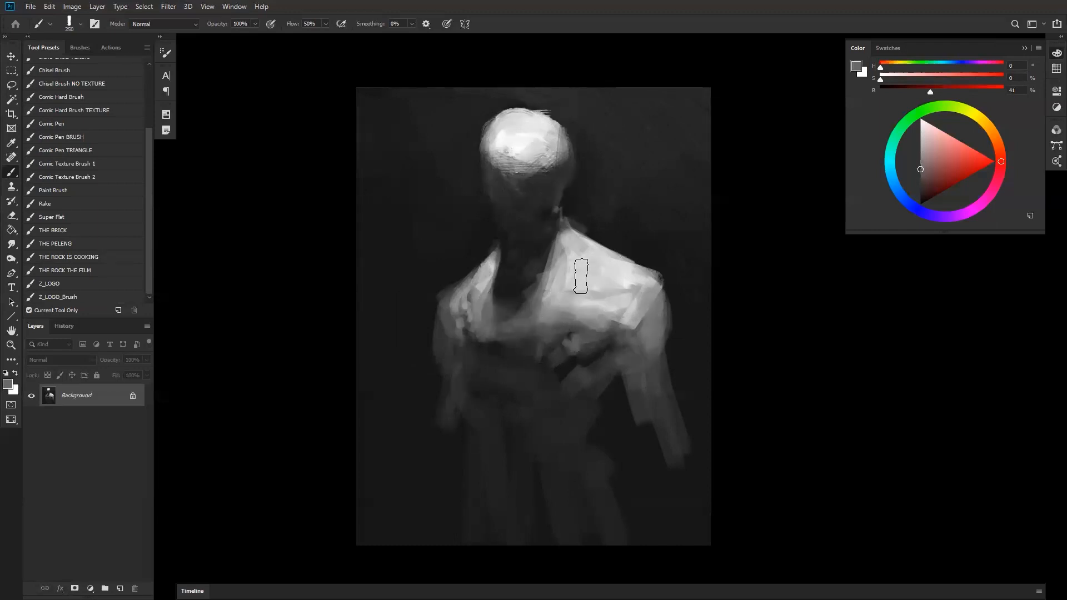
Sample a dark grey from the neck opening, reduce the brush to 200, and deepen the shadow between neck and chest
{"action": "left_click", "coordinate": [507, 277], "text": "alt"}
{"action": "key", "text": "bracketleft"}
{"action": "left_click_drag", "start_coordinate": [503, 278], "coordinate": [489, 310]}
{"action": "mouse_move", "coordinate": [501, 257]}
{"action": "left_mouse_down"}
{"action": "mouse_move", "coordinate": [488, 333]}
{"action": "mouse_move", "coordinate": [528, 276]}
{"action": "mouse_move", "coordinate": [512, 319]}
{"action": "mouse_move", "coordinate": [486, 338]}
{"action": "left_mouse_up"}
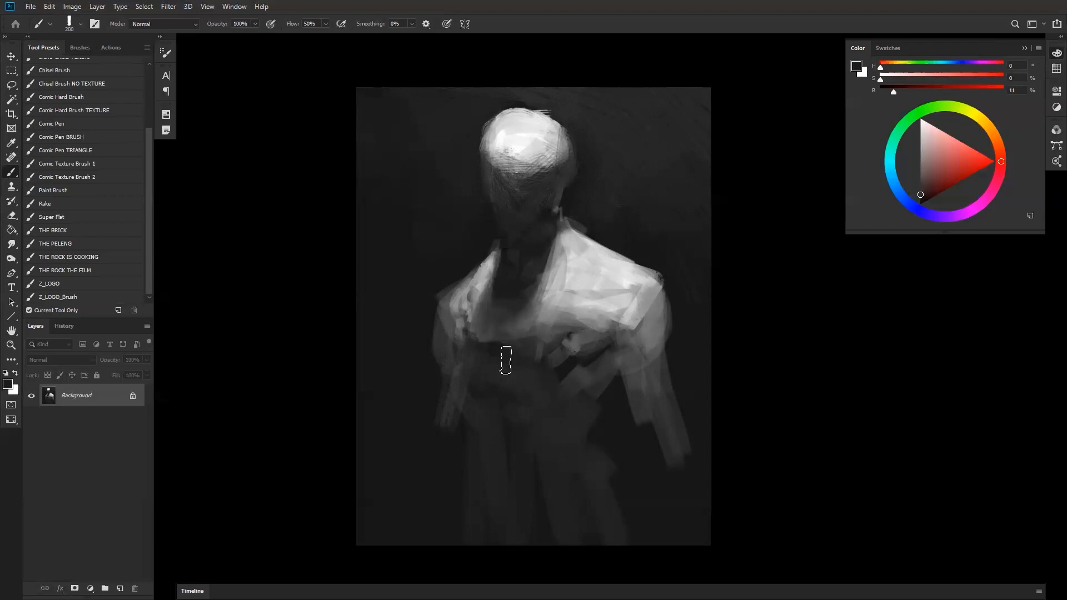
Sample greys around the centre of the chest and blend the lower chest planes, flipping the canvas back
{"action": "left_click", "coordinate": [524, 351], "text": "alt"}
{"action": "left_click", "coordinate": [523, 336], "text": "alt"}
{"action": "left_click", "coordinate": [525, 350], "text": "alt"}
{"action": "key", "text": "bracketright"}
{"action": "key", "text": "bracketright"}
{"action": "key", "text": "bracketright"}
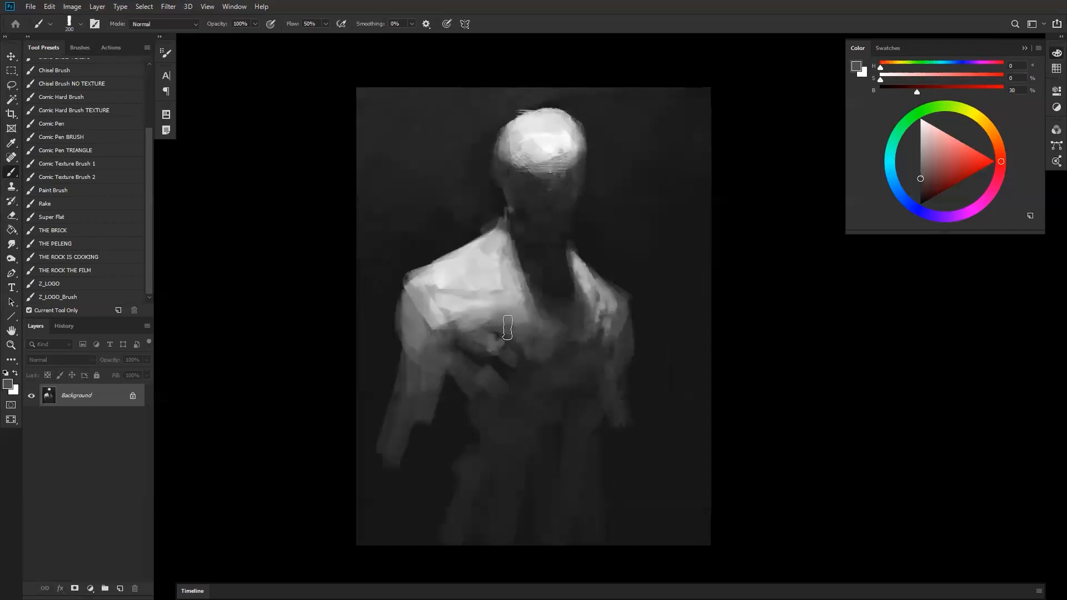
Reduce the brush to 90 and, with sampled greys, paint small accents beneath the left chest and beside the right armpit
{"action": "key", "text": "bracketleft"}
{"action": "key", "text": "bracketleft"}
{"action": "key", "text": "bracketleft"}
{"action": "key", "text": "bracketleft"}
{"action": "key", "text": "bracketleft"}
{"action": "left_click", "coordinate": [476, 304], "text": "alt"}
{"action": "left_click_drag", "start_coordinate": [479, 334], "coordinate": [458, 329]}
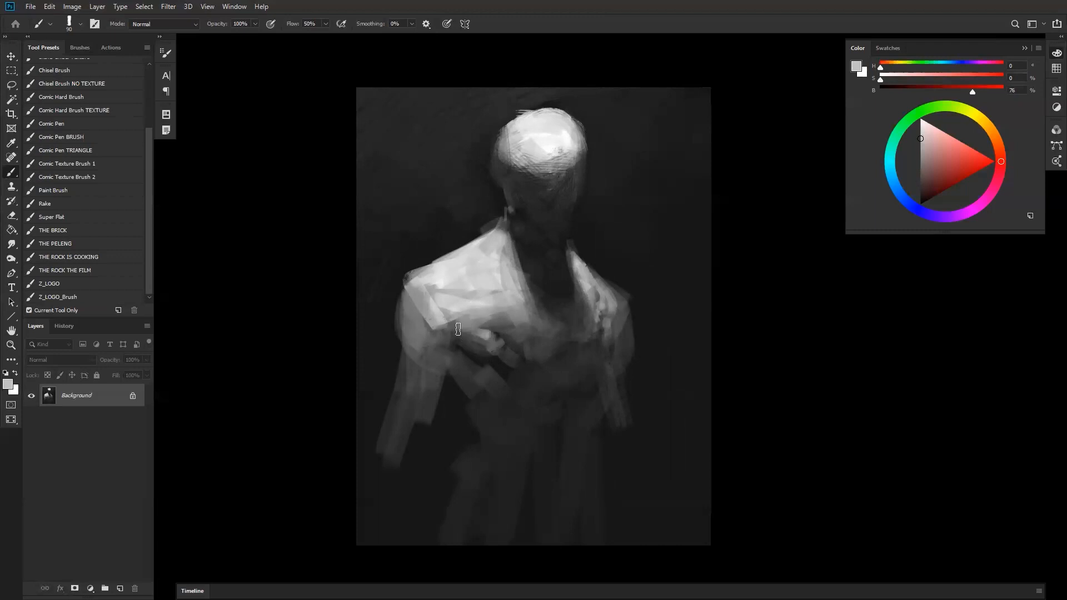
{"action": "mouse_move", "coordinate": [617, 351]}
{"action": "left_mouse_down"}
{"action": "mouse_move", "coordinate": [606, 367]}
{"action": "mouse_move", "coordinate": [610, 347]}
{"action": "left_mouse_up"}
{"action": "left_click", "coordinate": [609, 344], "text": "alt"}
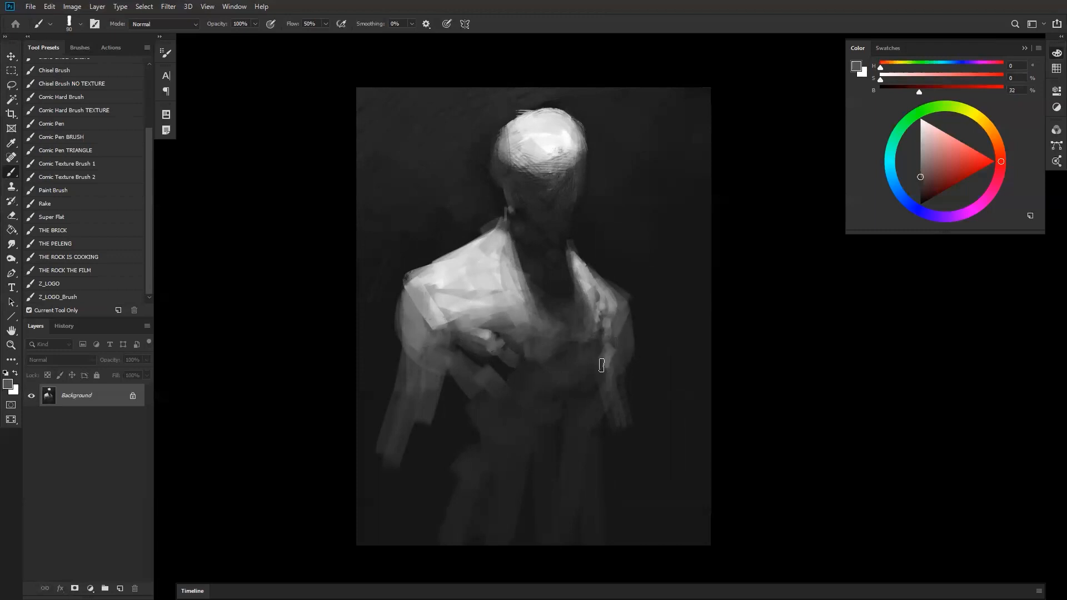
Enlarge the brush to 250 and paint the flanks below the chest in sampled dark grey
{"action": "key", "text": "bracketright"}
{"action": "key", "text": "bracketright"}
{"action": "key", "text": "bracketright"}
{"action": "key", "text": "bracketright"}
{"action": "key", "text": "bracketright"}
{"action": "key", "text": "bracketright"}
{"action": "mouse_move", "coordinate": [486, 410]}
{"action": "left_mouse_down"}
{"action": "mouse_move", "coordinate": [491, 395]}
{"action": "mouse_move", "coordinate": [477, 378]}
{"action": "left_mouse_up"}
{"action": "left_click", "coordinate": [497, 394], "text": "alt"}
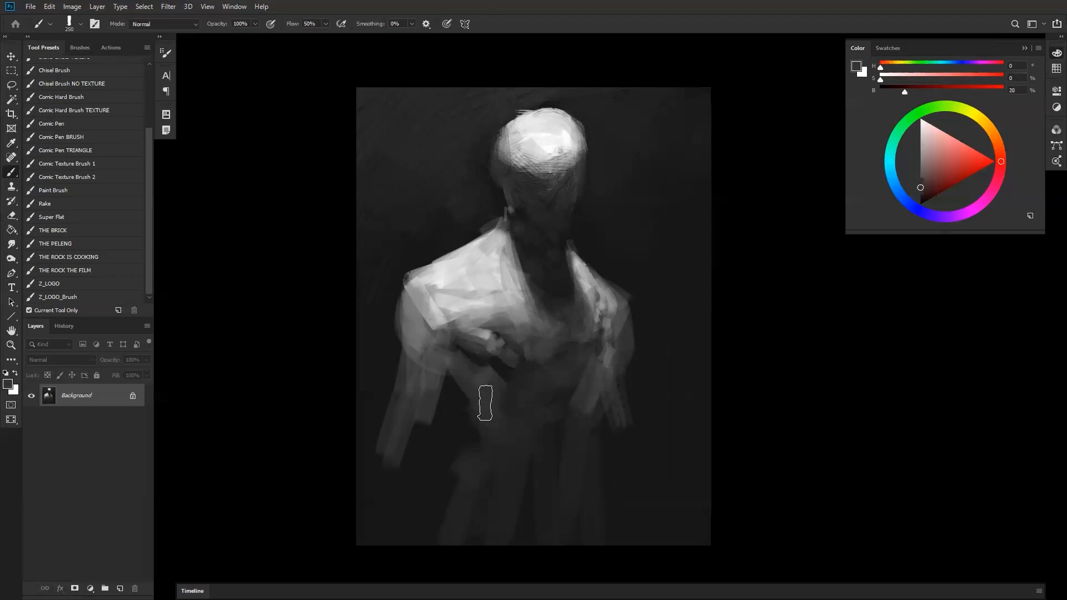
Reduce the brush to 200 and round off the left shoulder with light and mid greys sampled from the shoulder and arm
{"action": "left_click", "coordinate": [499, 311], "text": "alt"}
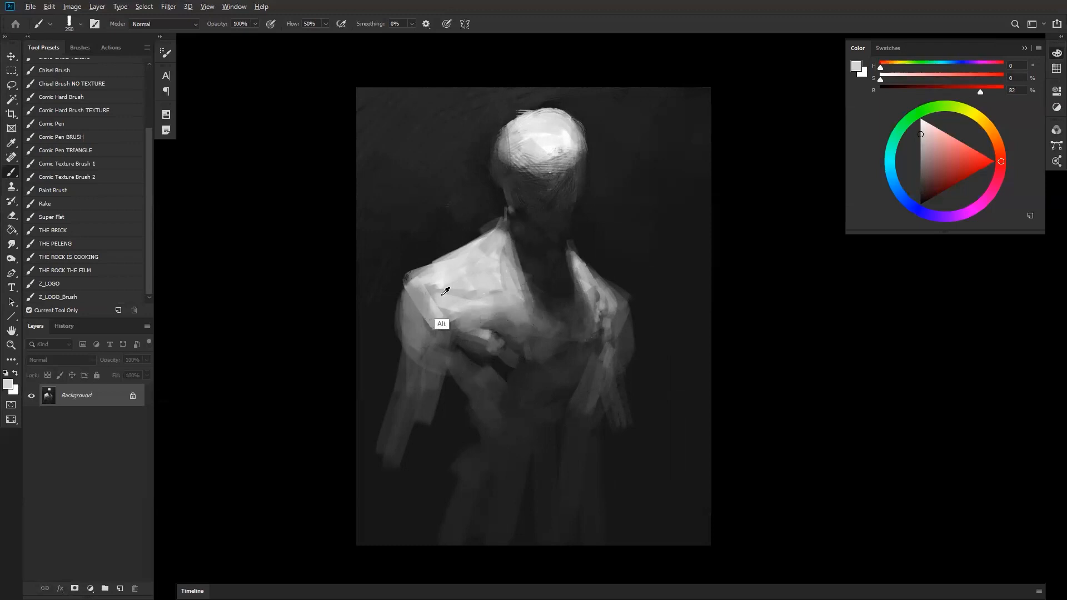
{"action": "left_click", "coordinate": [447, 275], "text": "alt"}
{"action": "key", "text": "bracketleft"}
{"action": "key", "text": "bracketleft"}
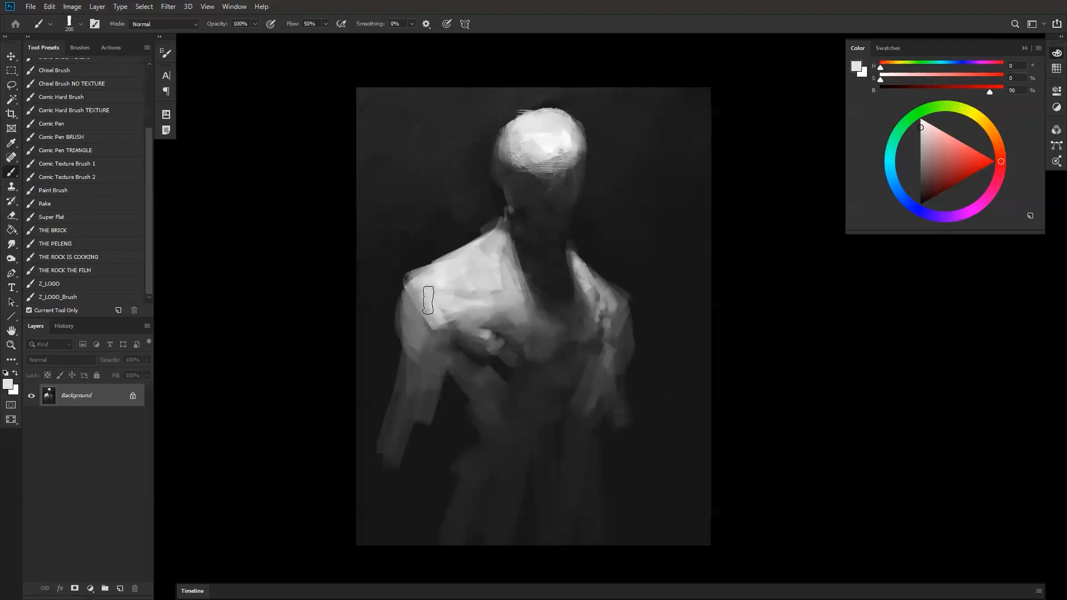
{"action": "left_click", "coordinate": [414, 328], "text": "alt"}
{"action": "mouse_move", "coordinate": [414, 291]}
{"action": "left_mouse_down"}
{"action": "mouse_move", "coordinate": [425, 311]}
{"action": "mouse_move", "coordinate": [438, 295]}
{"action": "mouse_move", "coordinate": [459, 326]}
{"action": "mouse_move", "coordinate": [436, 294]}
{"action": "mouse_move", "coordinate": [465, 310]}
{"action": "mouse_move", "coordinate": [476, 255]}
{"action": "mouse_move", "coordinate": [460, 333]}
{"action": "left_mouse_up"}
Switch to black with a small brush and paint thin crease lines from the armpits up across both sides of the chest
{"action": "key", "text": "d"}
{"action": "key", "text": "["}
{"action": "key", "text": "["}
{"action": "key", "text": "["}
{"action": "key", "text": "["}
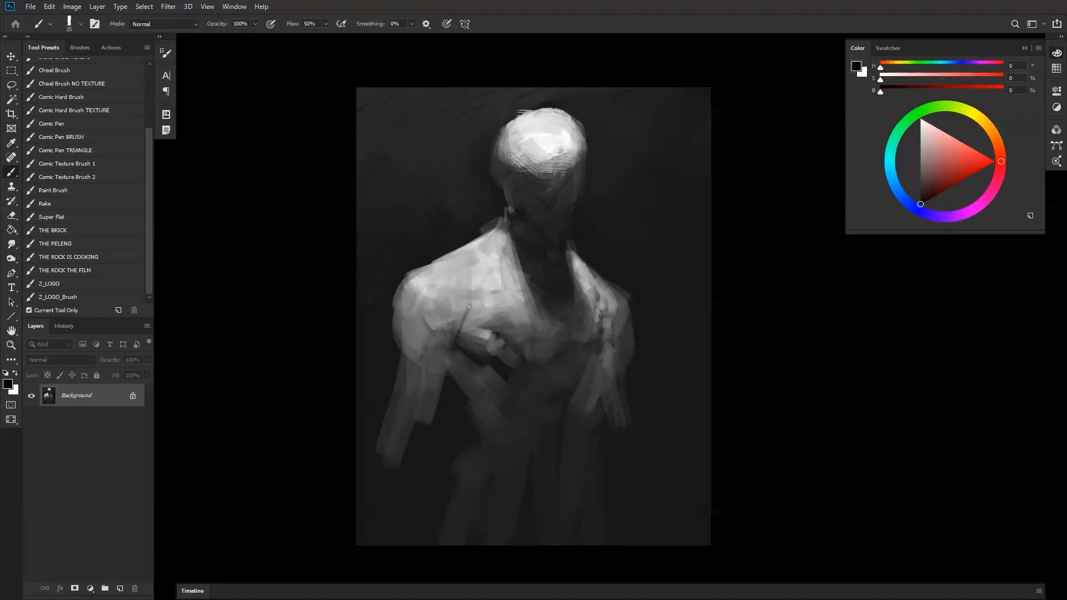
{"action": "key", "text": "bracketright"}
{"action": "key", "text": "bracketright"}
{"action": "key", "text": "bracketright"}
{"action": "key", "text": "bracketright"}
{"action": "key", "text": "bracketleft"}
{"action": "left_click_drag", "start_coordinate": [607, 310], "coordinate": [613, 343]}
{"action": "left_click_drag", "start_coordinate": [580, 260], "coordinate": [613, 395]}
Enlarge the brush to 250, fill the ribs and waist with sampled dark greys, and refine them with the brush reduced to 100
{"action": "key", "text": "bracketright"}
{"action": "key", "text": "bracketright"}
{"action": "key", "text": "bracketright"}
{"action": "key", "text": "bracketright"}
{"action": "key", "text": "bracketright"}
{"action": "key", "text": "bracketright"}
{"action": "key", "text": "bracketright"}
{"action": "key", "text": "bracketright"}
{"action": "key", "text": "bracketright"}
{"action": "key", "text": "bracketright"}
{"action": "left_click", "coordinate": [464, 387], "text": "alt"}
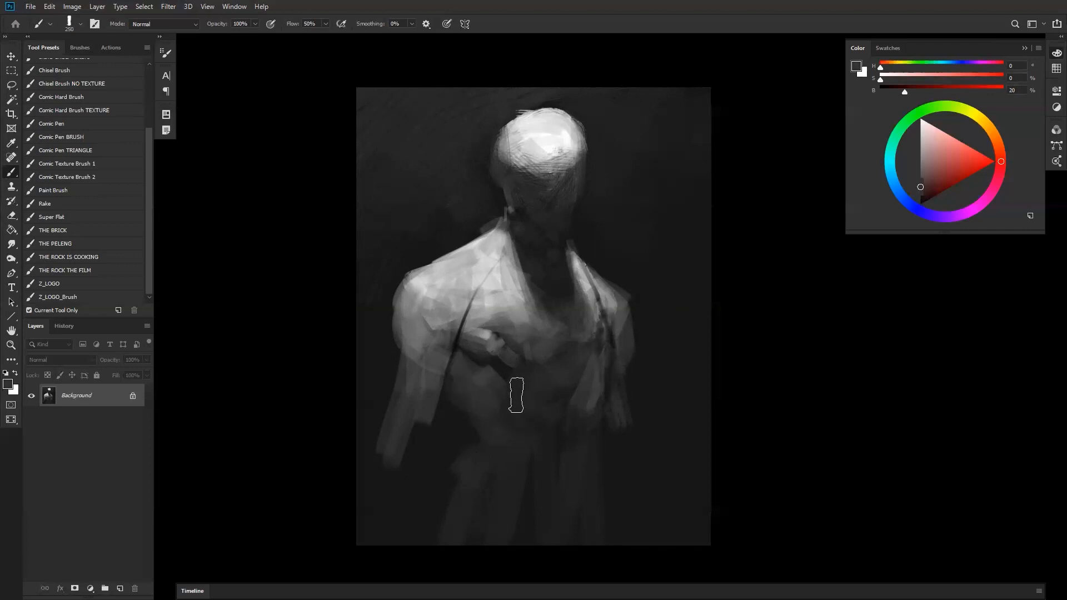
{"action": "mouse_move", "coordinate": [541, 460]}
{"action": "left_mouse_down"}
{"action": "mouse_move", "coordinate": [480, 395]}
{"action": "mouse_move", "coordinate": [485, 386]}
{"action": "left_mouse_up"}
{"action": "left_click", "coordinate": [479, 375], "text": "alt"}
{"action": "key", "text": "bracketleft"}
{"action": "key", "text": "bracketleft"}
{"action": "key", "text": "bracketleft"}
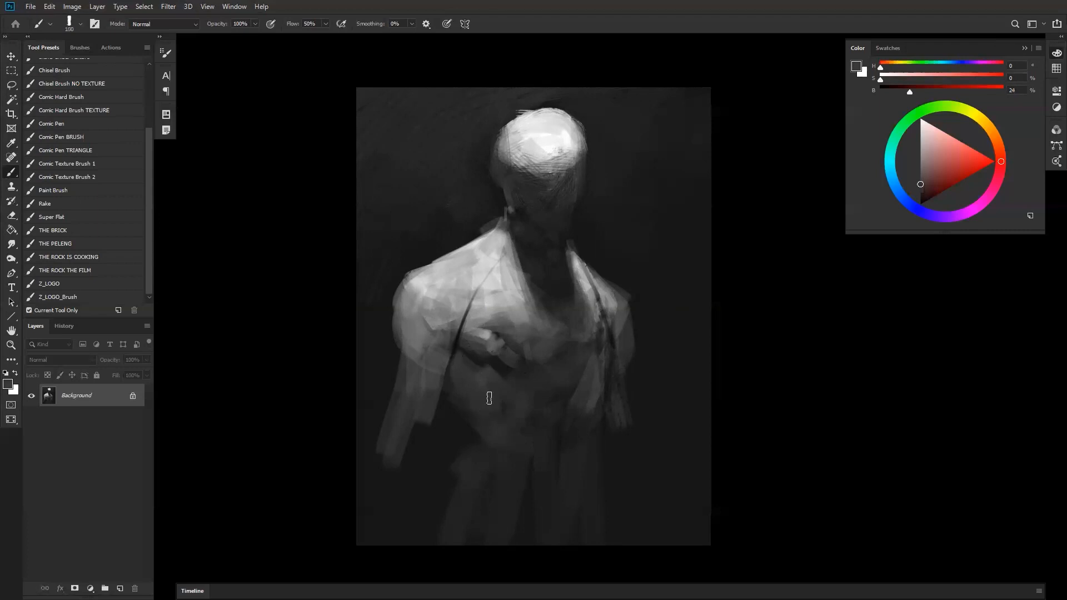
Deepen the right armpit crease in black, flip the canvas horizontally, and shade the centre of the chest with sampled dark greys
{"action": "key", "text": "d"}
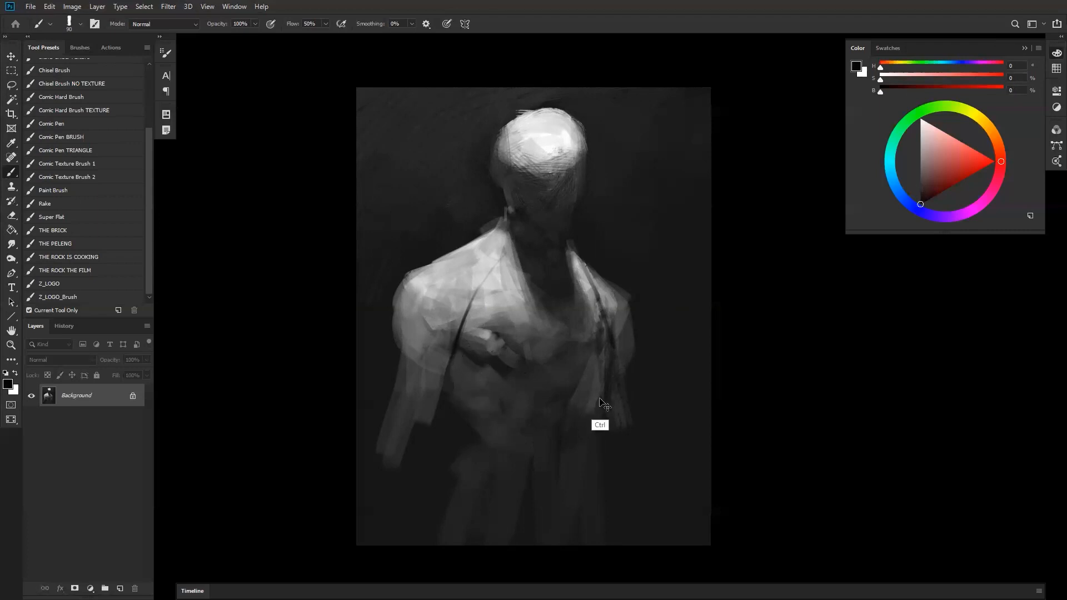
{"action": "key", "text": "ctrl+shift+h"}
{"action": "left_click", "coordinate": [486, 358], "text": "alt"}
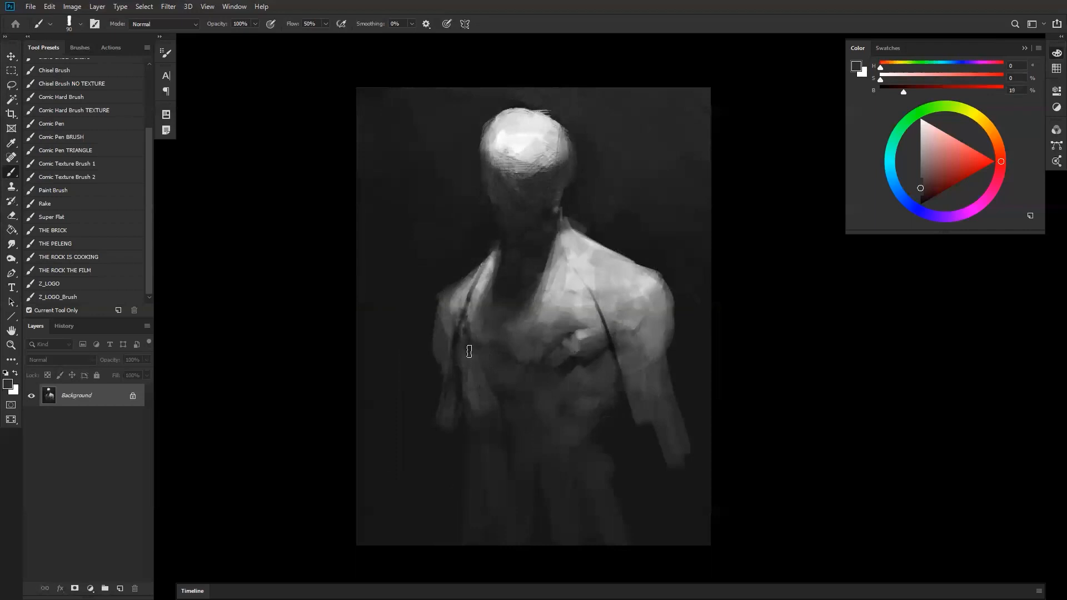
{"action": "key", "text": "d"}
{"action": "left_click", "coordinate": [506, 355], "text": "alt"}
{"action": "left_click", "coordinate": [513, 344], "text": "alt"}
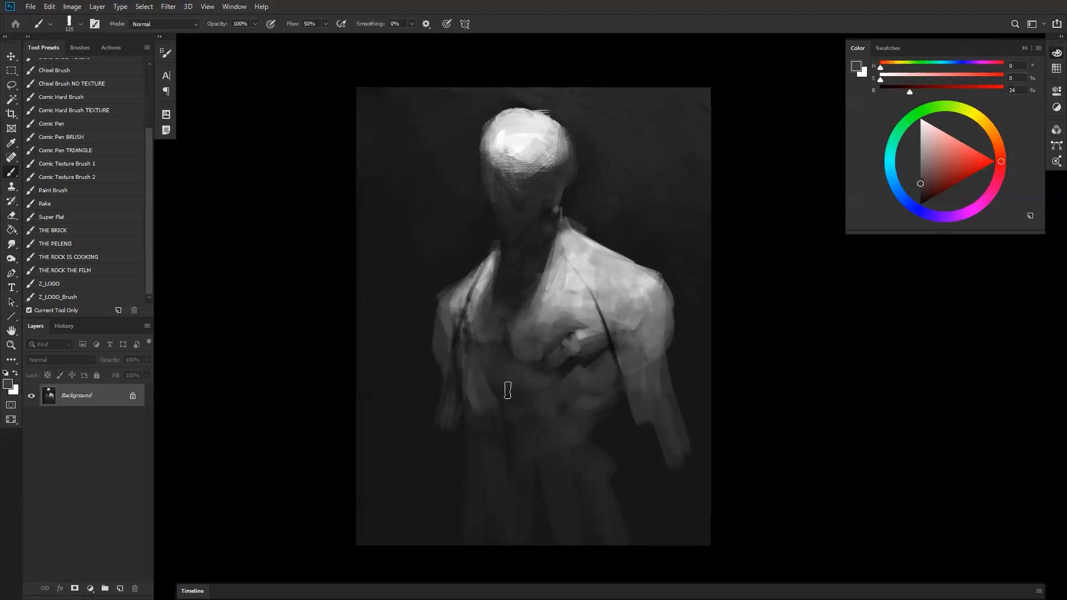
Enlarge the brush to 500, fill the lower torso in dark grey, and flip the canvas back
{"action": "key", "text": "bracketright"}
{"action": "key", "text": "bracketright"}
{"action": "key", "text": "bracketright"}
{"action": "key", "text": "bracketright"}
{"action": "key", "text": "bracketright"}
{"action": "key", "text": "bracketright"}
{"action": "key", "text": "bracketright"}
{"action": "key", "text": "bracketright"}
{"action": "key", "text": "bracketright"}
{"action": "key", "text": "bracketright"}
{"action": "left_click_drag", "start_coordinate": [522, 491], "coordinate": [537, 539]}
{"action": "key", "text": "ctrl+h"}
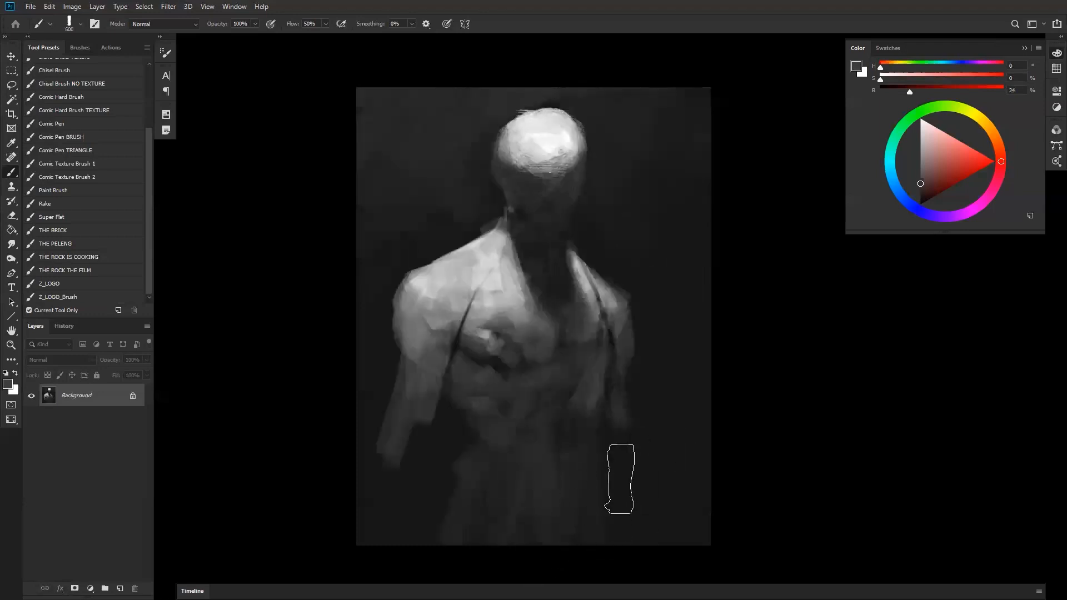
Switch to black with a smaller brush and darken the torso's centre line and side creases, ending at brush size 100
{"action": "key", "text": "bracketleft"}
{"action": "key", "text": "bracketleft"}
{"action": "key", "text": "bracketleft"}
{"action": "key", "text": "bracketleft"}
{"action": "key", "text": "bracketleft"}
{"action": "key", "text": "bracketleft"}
{"action": "key", "text": "bracketleft"}
{"action": "key", "text": "d"}
{"action": "key", "text": "bracketright"}
{"action": "key", "text": "bracketright"}
{"action": "key", "text": "bracketright"}
{"action": "key", "text": "bracketright"}
{"action": "key", "text": "bracketright"}
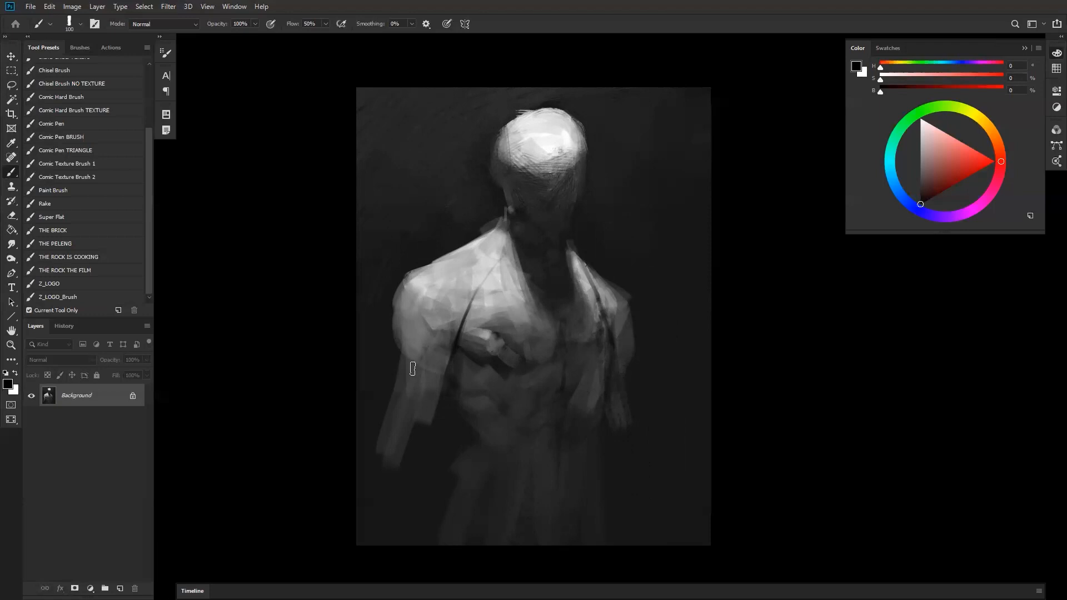
Sample a mid grey from the left shoulder and, with the brush at 150, paint the left arm down to the canvas's lower edge
{"action": "left_click", "coordinate": [404, 314], "text": "alt"}
{"action": "left_click", "coordinate": [398, 313], "text": "alt"}
{"action": "mouse_move", "coordinate": [398, 311]}
{"action": "left_mouse_down"}
{"action": "mouse_move", "coordinate": [377, 440]}
{"action": "mouse_move", "coordinate": [387, 462]}
{"action": "left_mouse_up"}
{"action": "key", "text": "bracketright"}
{"action": "key", "text": "bracketright"}
{"action": "left_click_drag", "start_coordinate": [418, 342], "coordinate": [383, 473]}
{"action": "mouse_move", "coordinate": [411, 411]}
{"action": "left_mouse_down"}
{"action": "mouse_move", "coordinate": [402, 507]}
{"action": "mouse_move", "coordinate": [393, 418]}
{"action": "mouse_move", "coordinate": [369, 473]}
{"action": "mouse_move", "coordinate": [381, 498]}
{"action": "mouse_move", "coordinate": [394, 434]}
{"action": "mouse_move", "coordinate": [366, 481]}
{"action": "mouse_move", "coordinate": [382, 518]}
{"action": "mouse_move", "coordinate": [394, 459]}
{"action": "mouse_move", "coordinate": [404, 467]}
{"action": "mouse_move", "coordinate": [407, 533]}
{"action": "mouse_move", "coordinate": [389, 453]}
{"action": "mouse_move", "coordinate": [368, 484]}
{"action": "mouse_move", "coordinate": [386, 530]}
{"action": "mouse_move", "coordinate": [378, 491]}
{"action": "mouse_move", "coordinate": [363, 498]}
{"action": "mouse_move", "coordinate": [398, 558]}
{"action": "left_mouse_up"}
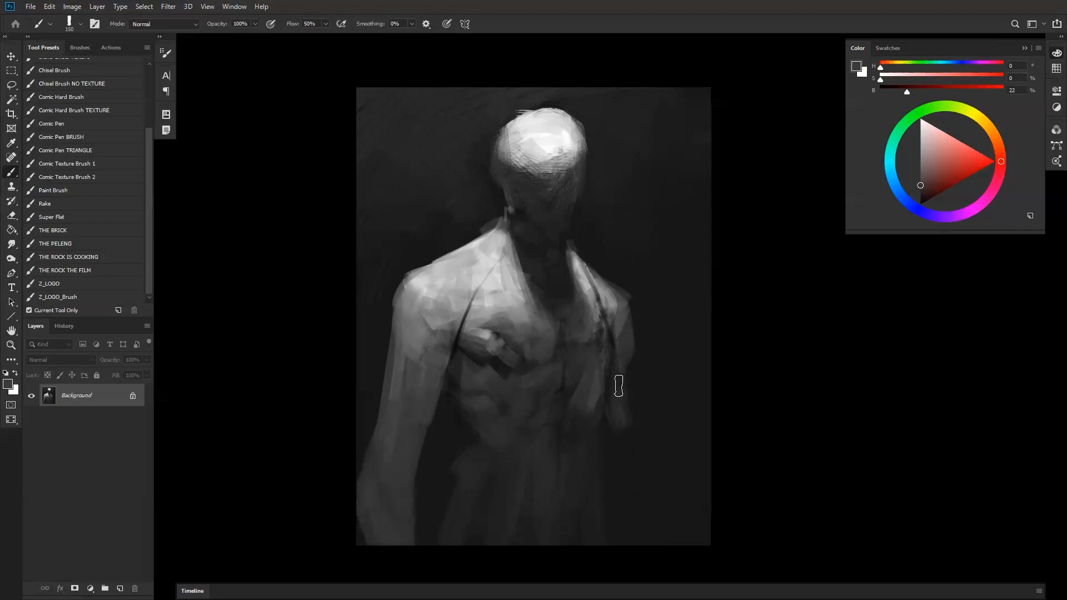
Sample a dark grey from the right upper arm and extend that arm down to the canvas's lower edge
{"action": "left_click", "coordinate": [628, 346], "text": "alt"}
{"action": "left_click_drag", "start_coordinate": [627, 372], "coordinate": [639, 479]}
{"action": "mouse_move", "coordinate": [619, 422]}
{"action": "left_mouse_down"}
{"action": "mouse_move", "coordinate": [626, 483]}
{"action": "mouse_move", "coordinate": [650, 535]}
{"action": "left_mouse_up"}
{"action": "left_click_drag", "start_coordinate": [615, 461], "coordinate": [618, 534]}
{"action": "left_click_drag", "start_coordinate": [622, 495], "coordinate": [632, 548]}
{"action": "left_click_drag", "start_coordinate": [632, 470], "coordinate": [641, 572]}
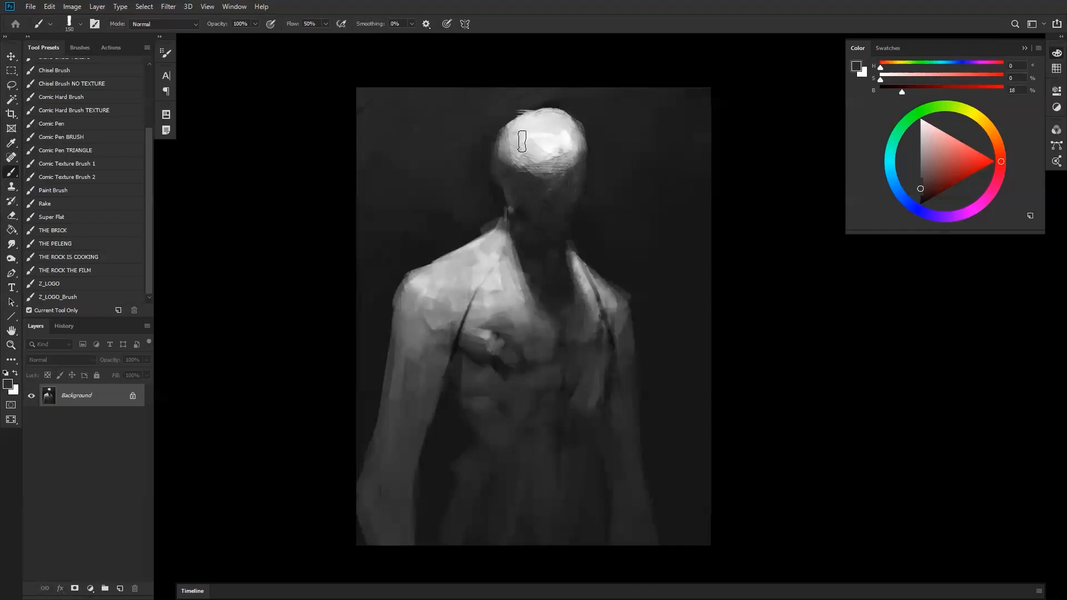
Widen the left side of the skull in light grey sampled from the head, reduce the brush to 40, and undo the last stroke
{"action": "left_click", "coordinate": [519, 151], "text": "alt"}
{"action": "left_click_drag", "start_coordinate": [497, 135], "coordinate": [524, 184]}
{"action": "key", "text": "bracketleft"}
{"action": "key", "text": "bracketleft"}
{"action": "key", "text": "bracketleft"}
{"action": "key", "text": "bracketleft"}
{"action": "key", "text": "bracketleft"}
{"action": "key", "text": "bracketleft"}
{"action": "key", "text": "bracketleft"}
{"action": "key", "text": "bracketleft"}
{"action": "key", "text": "ctrl+z"}
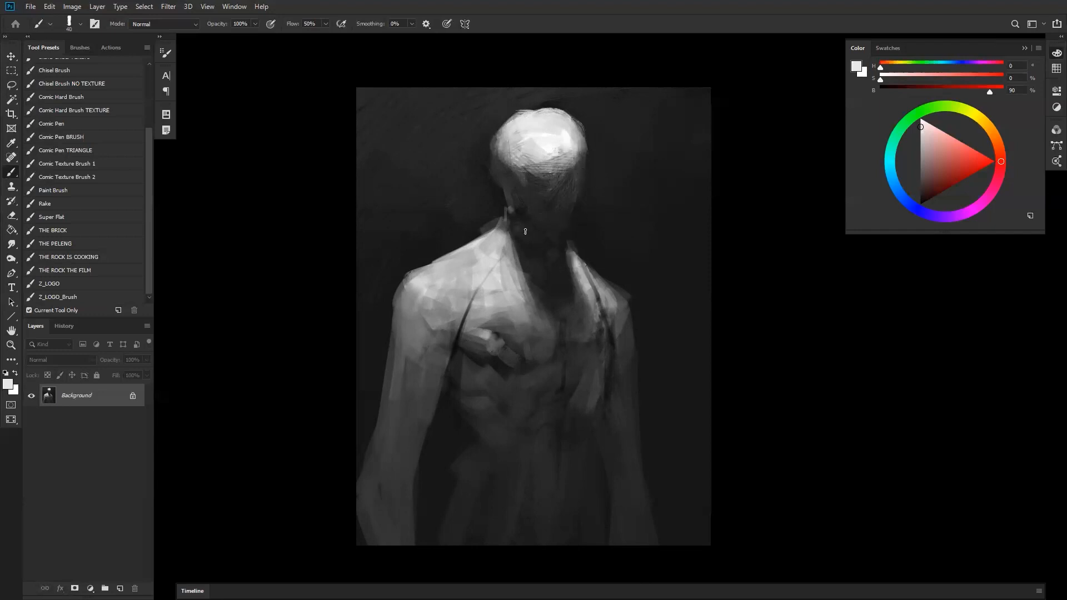
Paint a dark crease along the side of the face and trim the skull's outline with dark grey sampled from the background
{"action": "left_click", "coordinate": [532, 178], "text": "alt"}
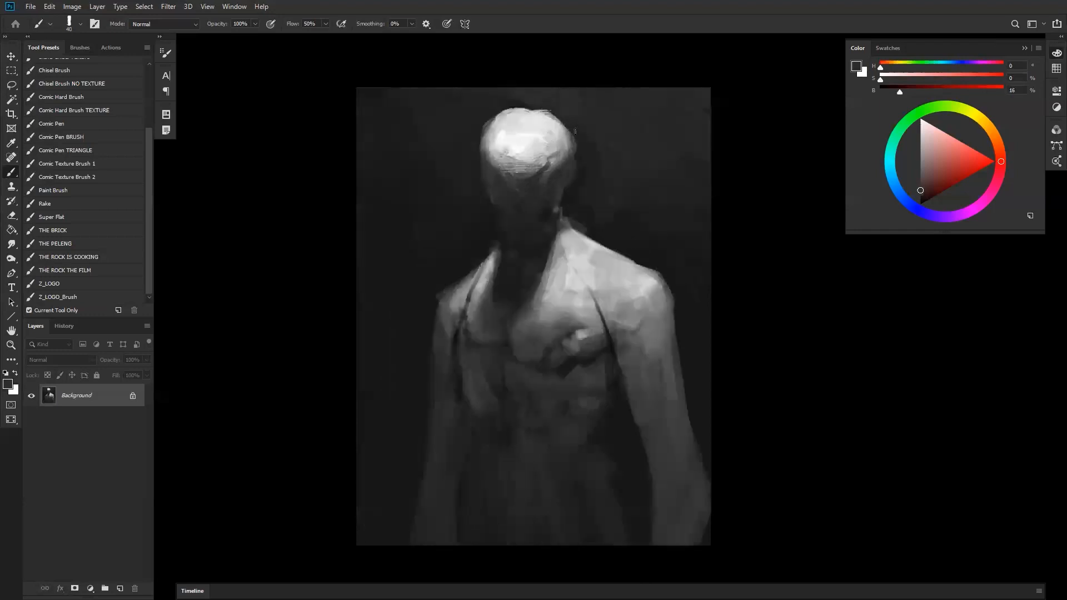
{"action": "key", "text": "d"}
{"action": "left_click", "coordinate": [473, 144], "text": "alt"}
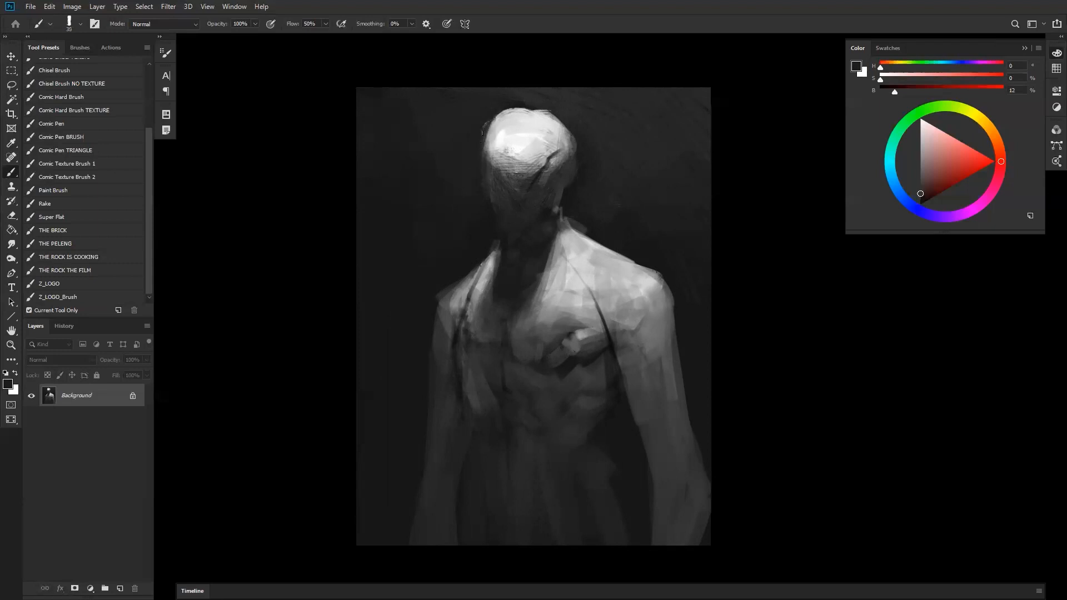
{"action": "left_click_drag", "start_coordinate": [484, 127], "coordinate": [536, 100]}
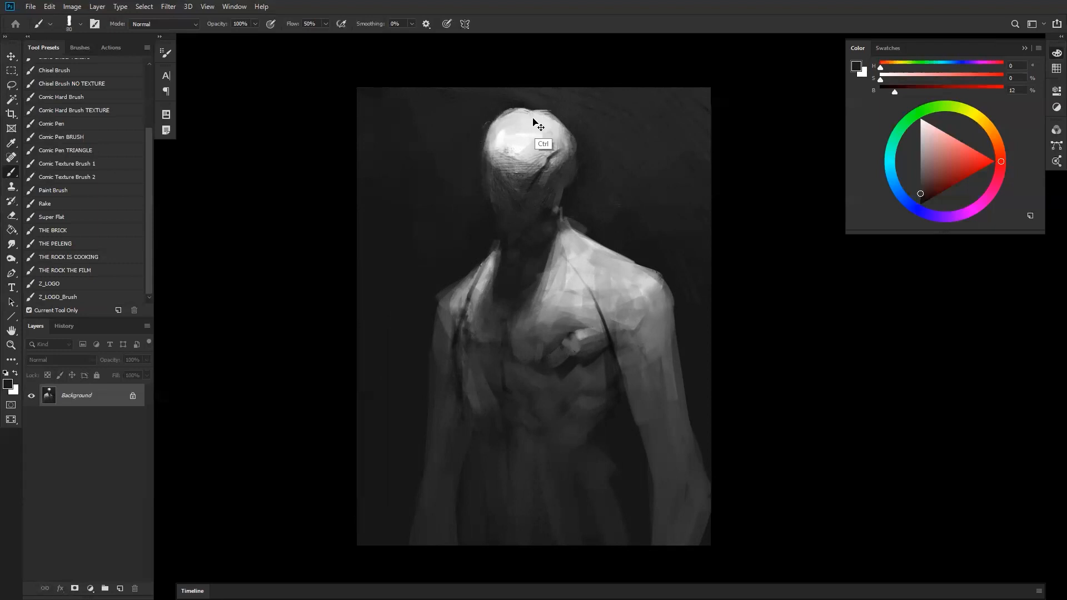
Flip the canvas horizontally and refine the crown and brow of the head with light greys sampled from it
{"action": "key", "text": "ctrl+shift+h"}
{"action": "left_click", "coordinate": [532, 154], "text": "alt"}
{"action": "mouse_move", "coordinate": [525, 113]}
{"action": "left_mouse_down"}
{"action": "mouse_move", "coordinate": [504, 132]}
{"action": "mouse_move", "coordinate": [553, 119]}
{"action": "left_mouse_up"}
{"action": "left_click_drag", "start_coordinate": [513, 159], "coordinate": [534, 177]}
{"action": "left_click", "coordinate": [546, 153], "text": "alt"}
{"action": "key", "text": "["}
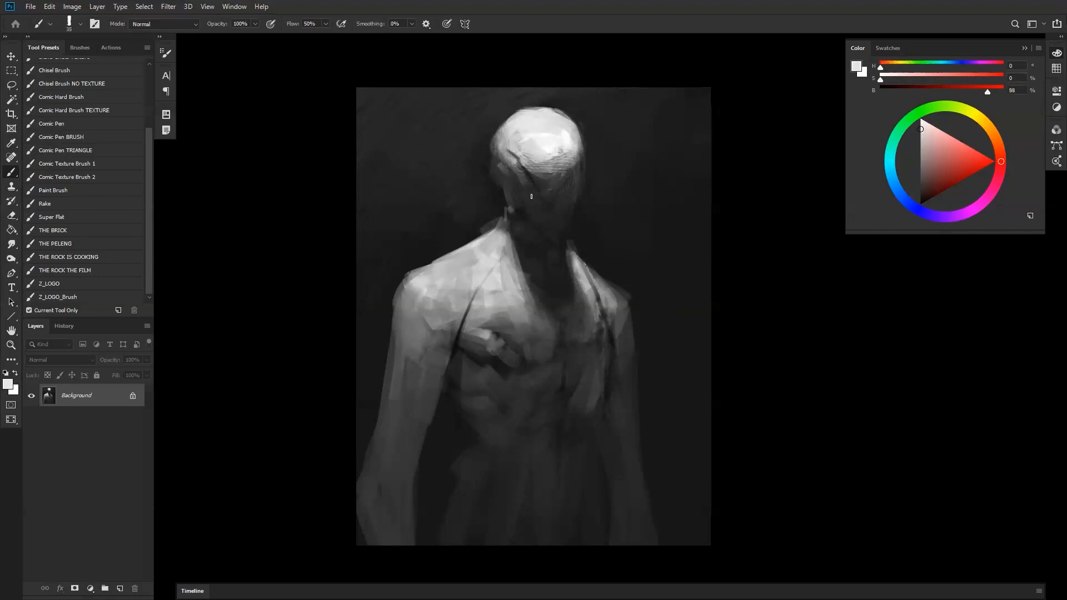
Enlarge the brush to 125 and build up the back of the neck and left shoulder slope with greys sampled around them
{"action": "left_click", "coordinate": [507, 197], "text": "alt"}
{"action": "key", "text": "bracketright"}
{"action": "key", "text": "bracketright"}
{"action": "key", "text": "bracketright"}
{"action": "key", "text": "bracketright"}
{"action": "key", "text": "bracketright"}
{"action": "key", "text": "bracketright"}
{"action": "left_click", "coordinate": [501, 243], "text": "alt"}
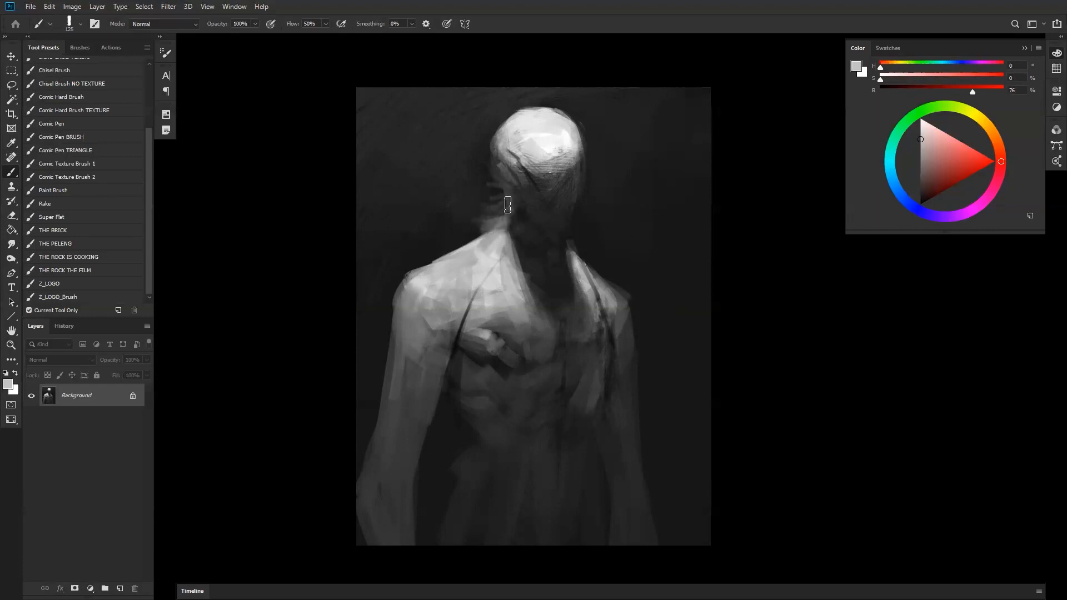
{"action": "left_click", "coordinate": [486, 243], "text": "alt"}
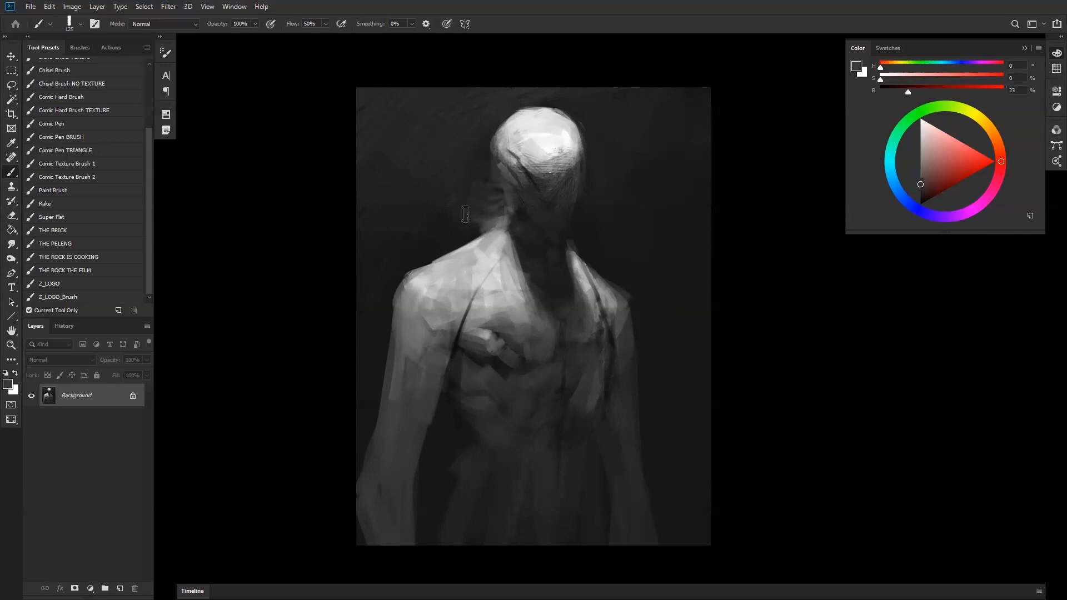
{"action": "left_click", "coordinate": [465, 279], "text": "alt"}
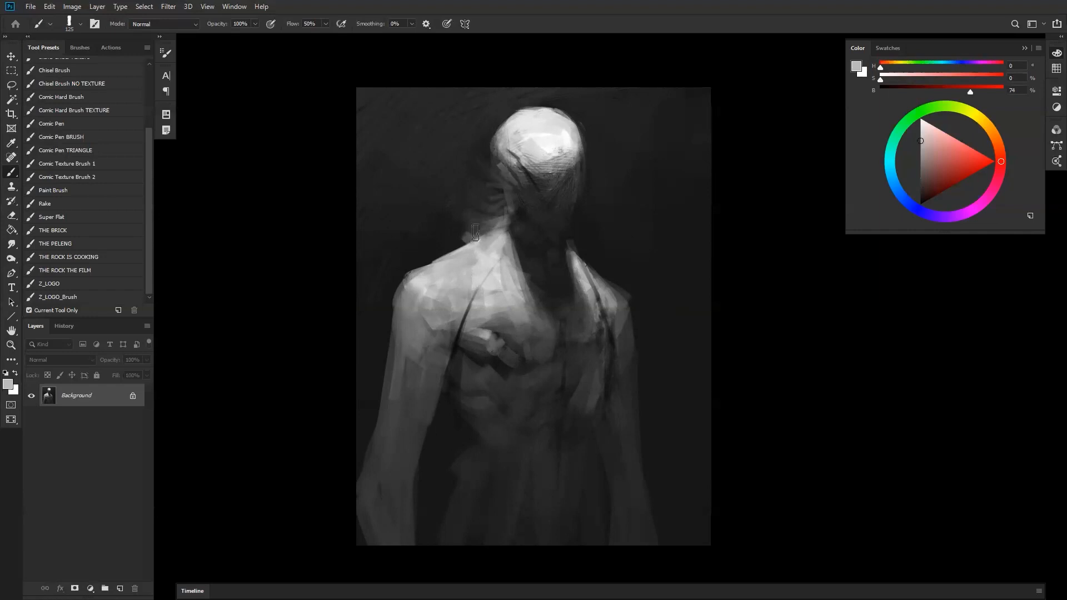
{"action": "mouse_move", "coordinate": [472, 254]}
{"action": "left_mouse_down"}
{"action": "mouse_move", "coordinate": [464, 243]}
{"action": "mouse_move", "coordinate": [455, 266]}
{"action": "left_mouse_up"}
Paint the right side of the neck's base in sampled grey and reduce the brush size
{"action": "left_click", "coordinate": [572, 285], "text": "alt"}
{"action": "left_click_drag", "start_coordinate": [571, 243], "coordinate": [585, 280]}
{"action": "key", "text": "bracketleft"}
{"action": "key", "text": "bracketleft"}
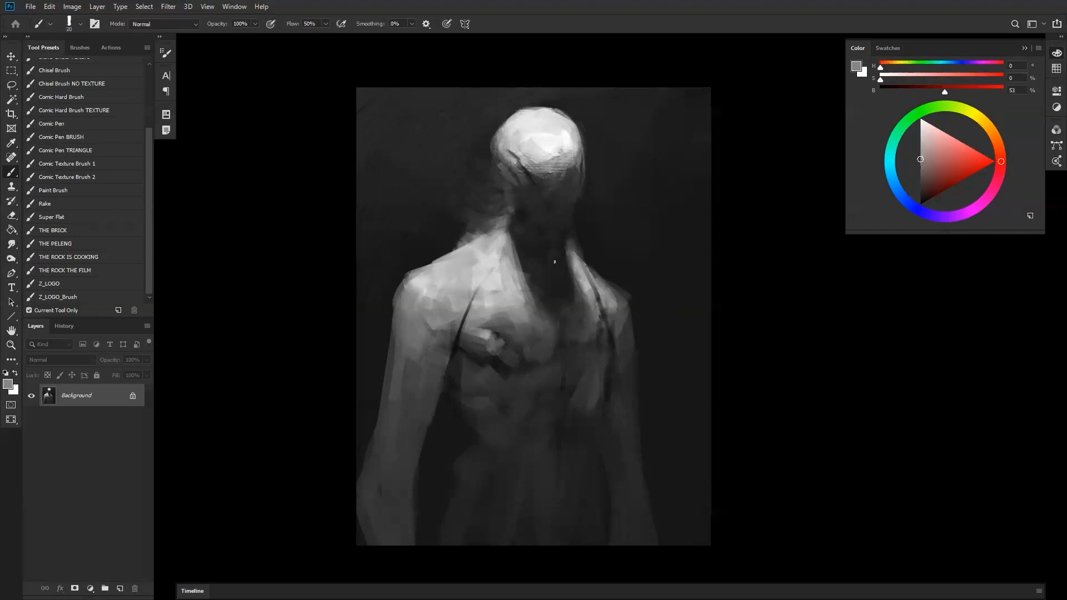
Refine the crown and face side of the head with greys sampled from it, enlarging the brush to 175
{"action": "key", "text": "d"}
{"action": "left_click", "coordinate": [522, 172], "text": "alt"}
{"action": "key", "text": "bracketright"}
{"action": "key", "text": "ctrl+h"}
{"action": "left_click", "coordinate": [502, 176], "text": "alt"}
{"action": "left_click", "coordinate": [496, 151], "text": "alt"}
{"action": "key", "text": "bracketright"}
{"action": "mouse_move", "coordinate": [497, 147]}
{"action": "left_mouse_down"}
{"action": "mouse_move", "coordinate": [524, 126]}
{"action": "mouse_move", "coordinate": [514, 164]}
{"action": "mouse_move", "coordinate": [522, 150]}
{"action": "mouse_move", "coordinate": [527, 160]}
{"action": "mouse_move", "coordinate": [520, 131]}
{"action": "left_mouse_up"}
{"action": "left_click", "coordinate": [519, 125], "text": "alt"}
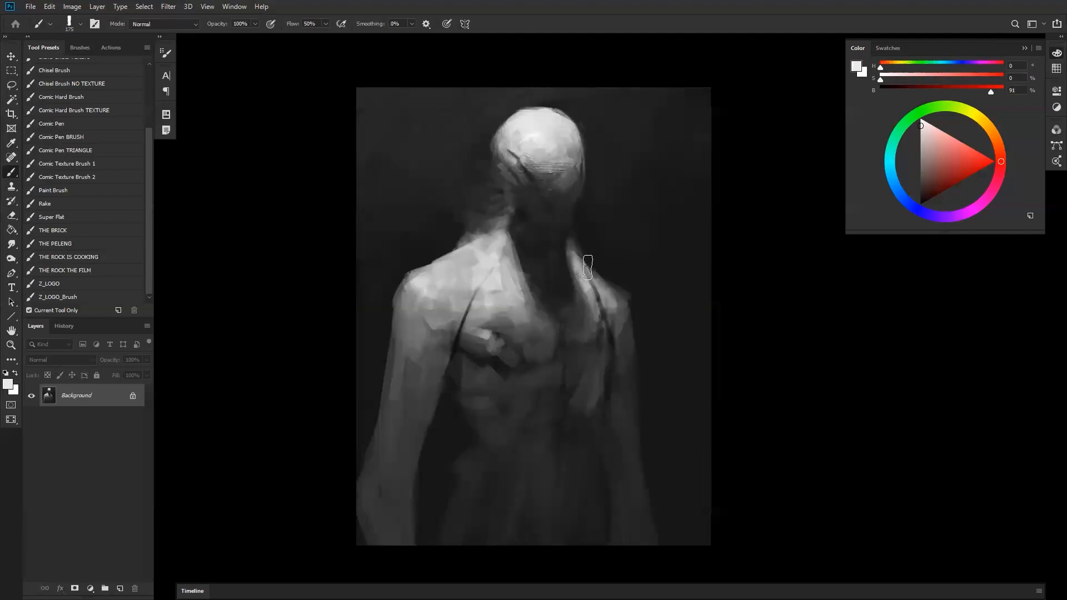
Reduce the brush size to 20 and sharpen the collar and shoulder edges with light grey sampled from the shoulder
{"action": "key", "text": "bracketleft"}
{"action": "key", "text": "bracketleft"}
{"action": "key", "text": "bracketleft"}
{"action": "key", "text": "bracketleft"}
{"action": "key", "text": "bracketleft"}
{"action": "key", "text": "bracketleft"}
{"action": "key", "text": "bracketleft"}
{"action": "left_click", "coordinate": [432, 299], "text": "alt"}
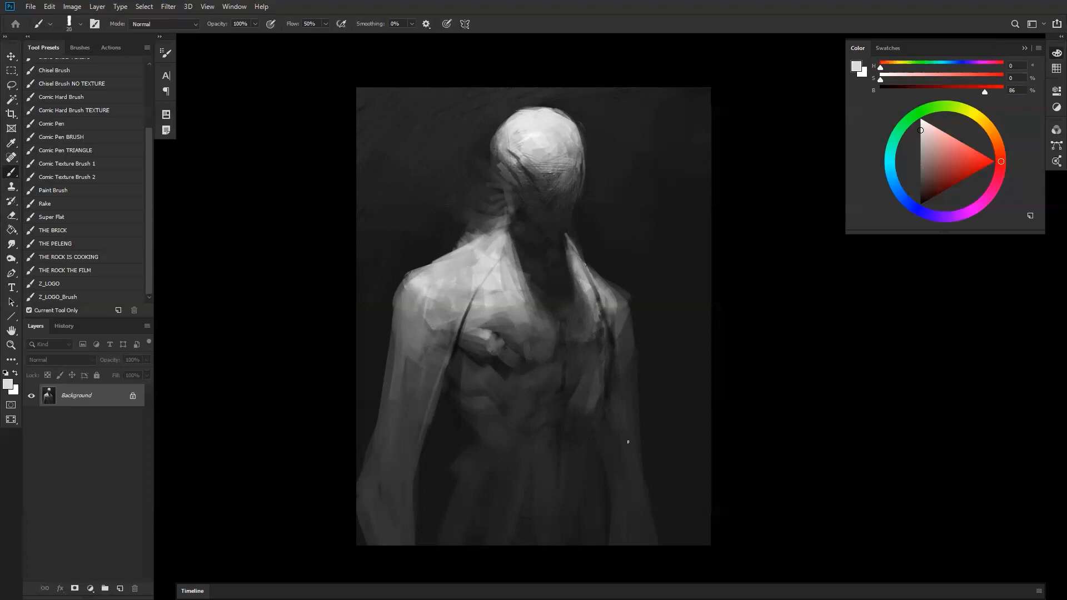
Paint long grey highlight streaks down the inner edges of both arms
{"action": "left_click", "coordinate": [610, 314], "text": "alt"}
{"action": "left_click_drag", "start_coordinate": [615, 349], "coordinate": [625, 439]}
{"action": "left_click_drag", "start_coordinate": [455, 336], "coordinate": [417, 487]}
{"action": "mouse_move", "coordinate": [450, 357]}
{"action": "left_mouse_down"}
{"action": "mouse_move", "coordinate": [406, 543]}
{"action": "mouse_move", "coordinate": [434, 391]}
{"action": "mouse_move", "coordinate": [418, 542]}
{"action": "left_mouse_up"}
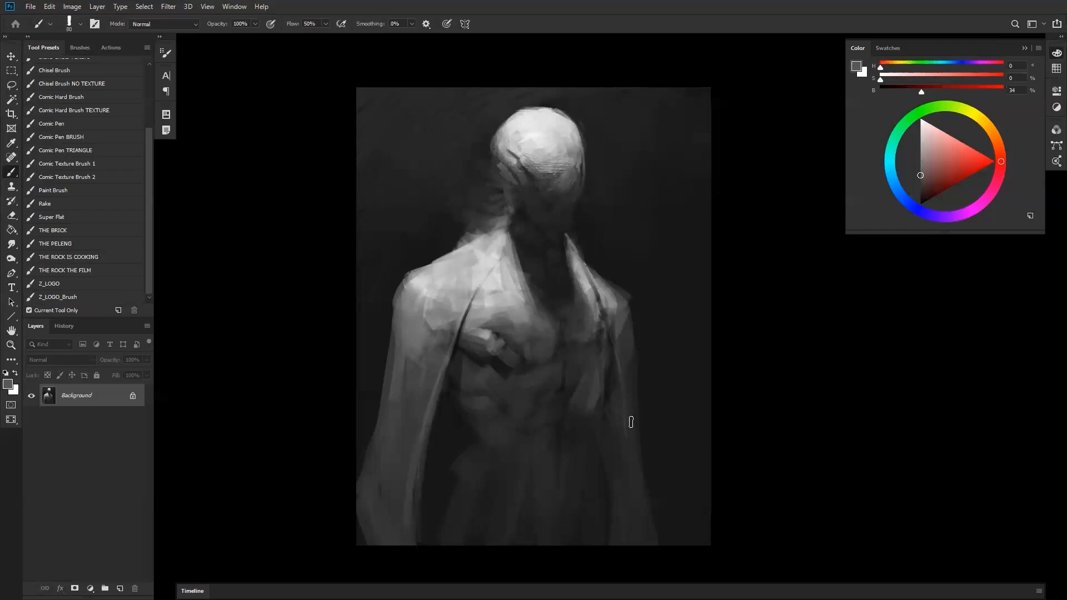
{"action": "left_click_drag", "start_coordinate": [620, 416], "coordinate": [622, 438]}
Paint black shadow between the waist and the arm, and build up the hip with grey sampled from the lower torso
{"action": "key", "text": "d"}
{"action": "left_click_drag", "start_coordinate": [593, 423], "coordinate": [606, 497]}
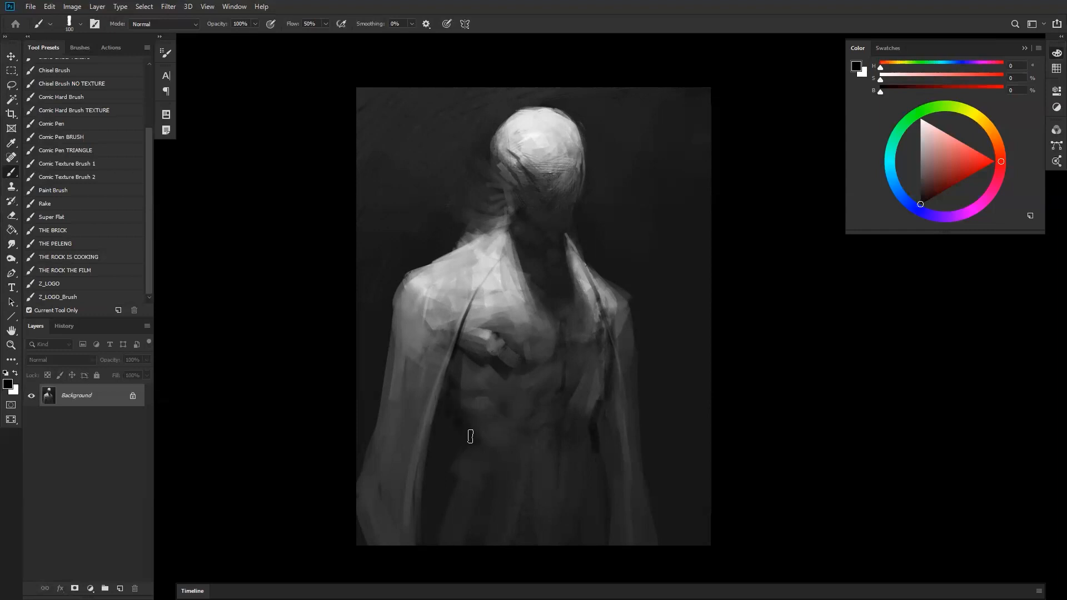
{"action": "left_click", "coordinate": [481, 469], "text": "alt"}
{"action": "left_click", "coordinate": [488, 444], "text": "alt"}
{"action": "key", "text": "]"}
{"action": "mouse_move", "coordinate": [457, 483]}
{"action": "left_mouse_down"}
{"action": "mouse_move", "coordinate": [454, 557]}
{"action": "mouse_move", "coordinate": [495, 465]}
{"action": "mouse_move", "coordinate": [427, 513]}
{"action": "mouse_move", "coordinate": [461, 471]}
{"action": "left_mouse_up"}
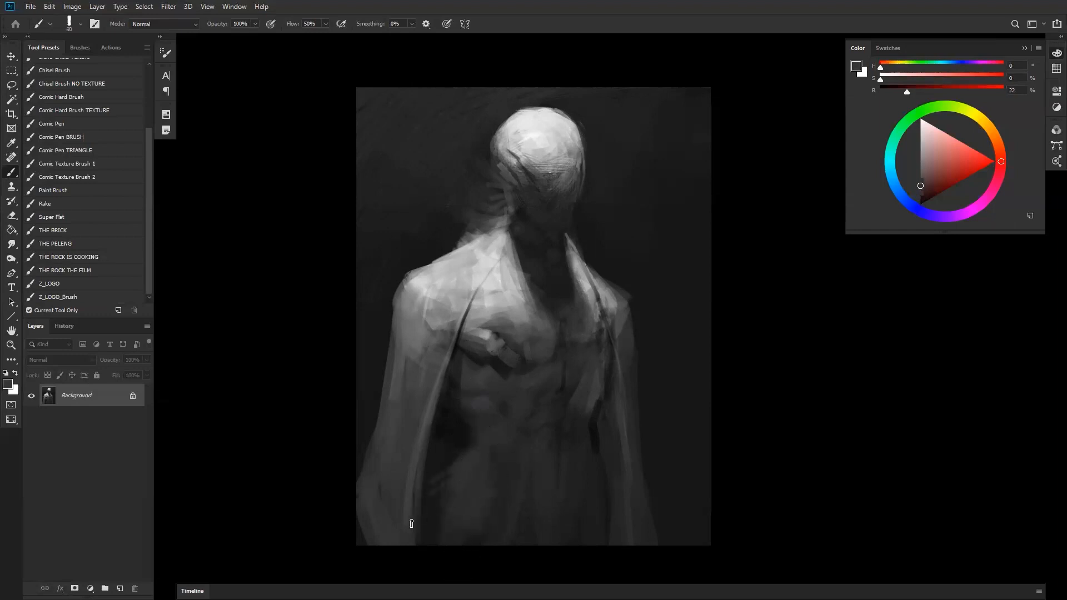
Flip the canvas horizontally and shade the left shoulder and upper arm with greys sampled from them
{"action": "key", "text": "d"}
{"action": "key", "text": "ctrl+shift+h"}
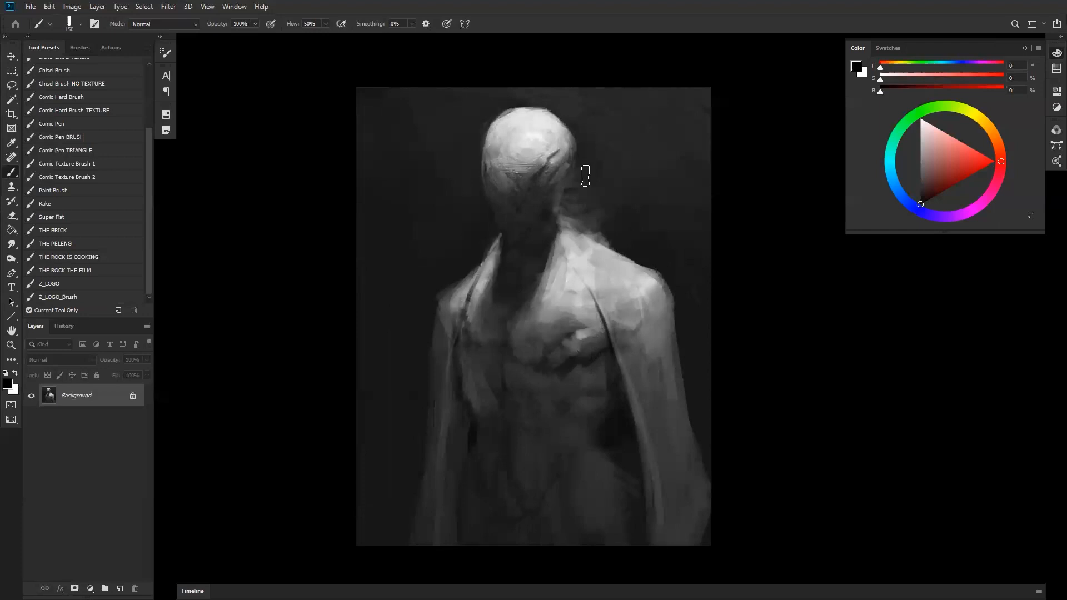
{"action": "left_click", "coordinate": [462, 288], "text": "alt"}
{"action": "left_click_drag", "start_coordinate": [451, 289], "coordinate": [438, 364]}
{"action": "left_click", "coordinate": [438, 338], "text": "alt"}
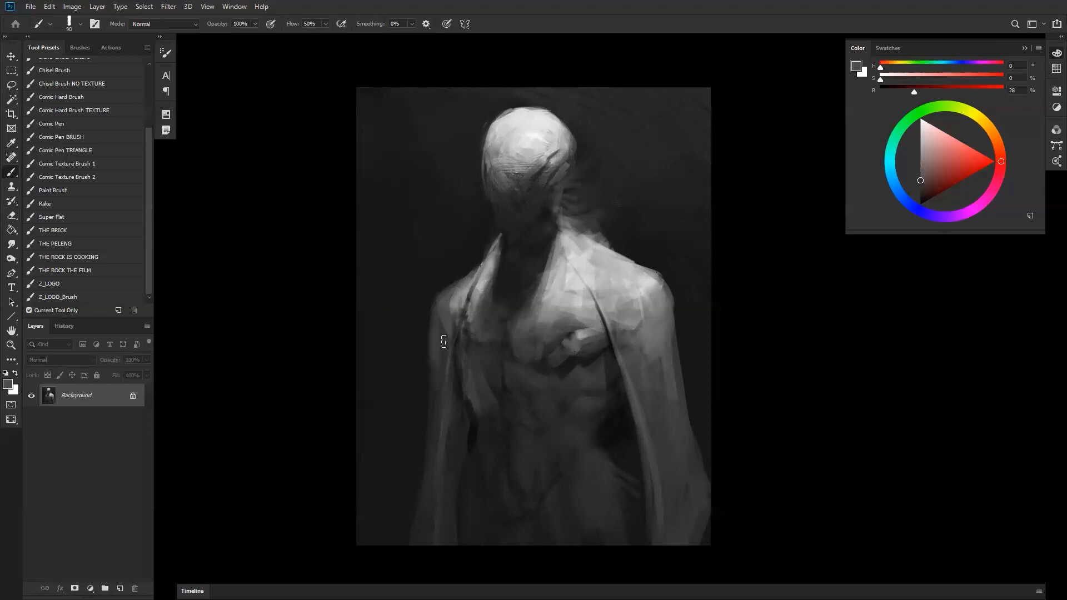
Darken the outer edge of the left upper arm with black and sampled grey, and reduce the brush size
{"action": "key", "text": "d"}
{"action": "left_click_drag", "start_coordinate": [436, 310], "coordinate": [440, 374]}
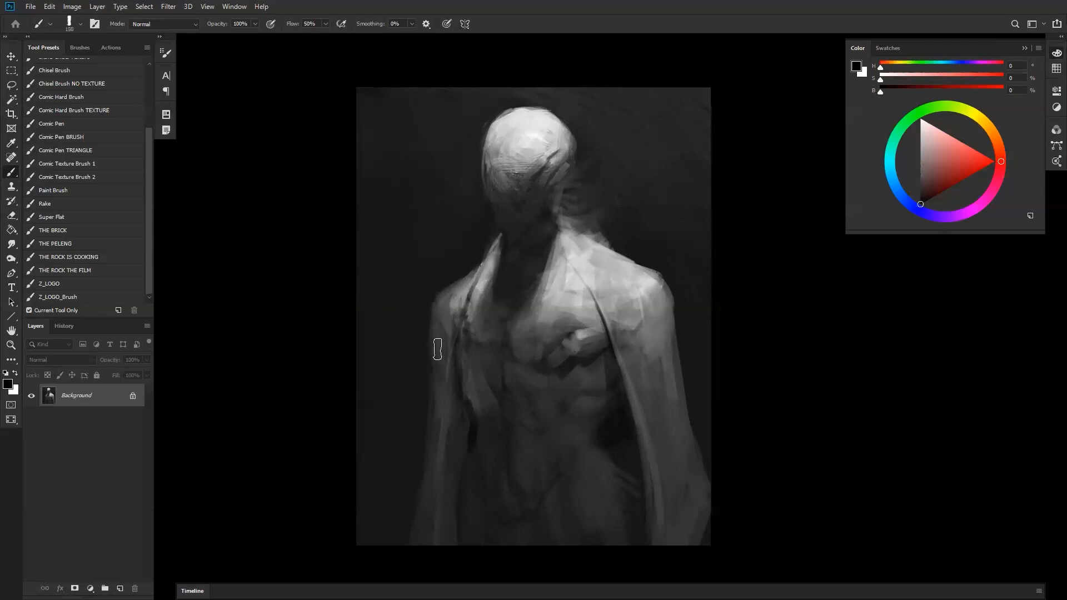
{"action": "left_click", "coordinate": [438, 356], "text": "alt"}
{"action": "key", "text": "d"}
{"action": "key", "text": "bracketleft"}
Enlarge the brush to 250 and lighten the left side of the chest with grey sampled from the collar
{"action": "left_click", "coordinate": [481, 283], "text": "alt"}
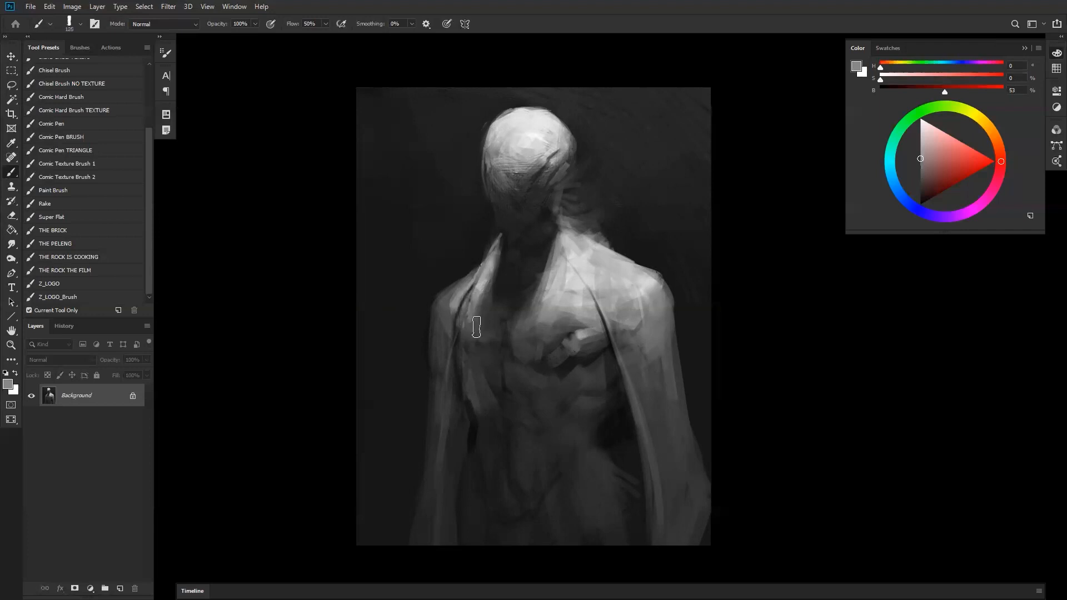
{"action": "key", "text": "bracketright"}
{"action": "key", "text": "bracketright"}
{"action": "key", "text": "bracketright"}
{"action": "key", "text": "bracketright"}
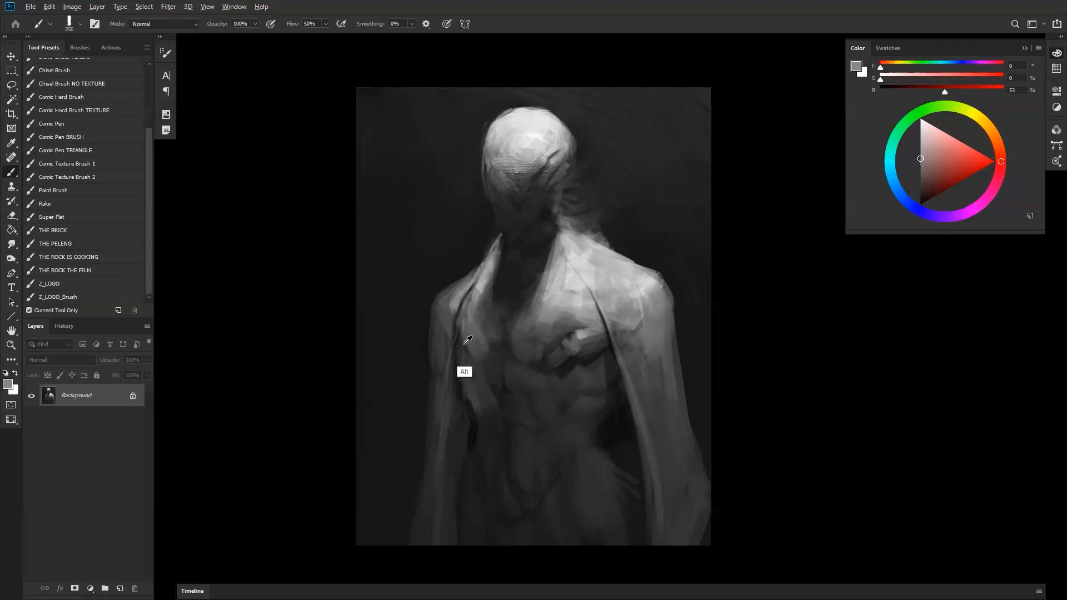
{"action": "left_click", "coordinate": [480, 291], "text": "alt"}
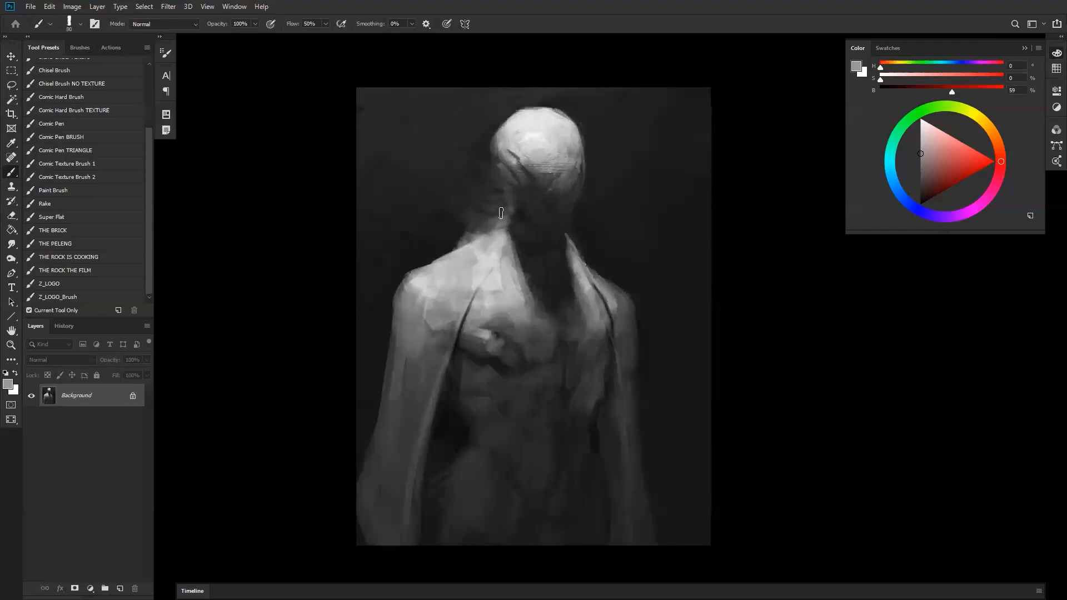
Paint a curved horn rising from the side of the head in light grey, redoing the first stroke
{"action": "left_click", "coordinate": [522, 168], "text": "alt"}
{"action": "left_click_drag", "start_coordinate": [509, 181], "coordinate": [462, 114]}
{"action": "key", "text": "ctrl+z"}
{"action": "left_click_drag", "start_coordinate": [511, 177], "coordinate": [472, 119]}
{"action": "left_click", "coordinate": [581, 163], "text": "alt"}
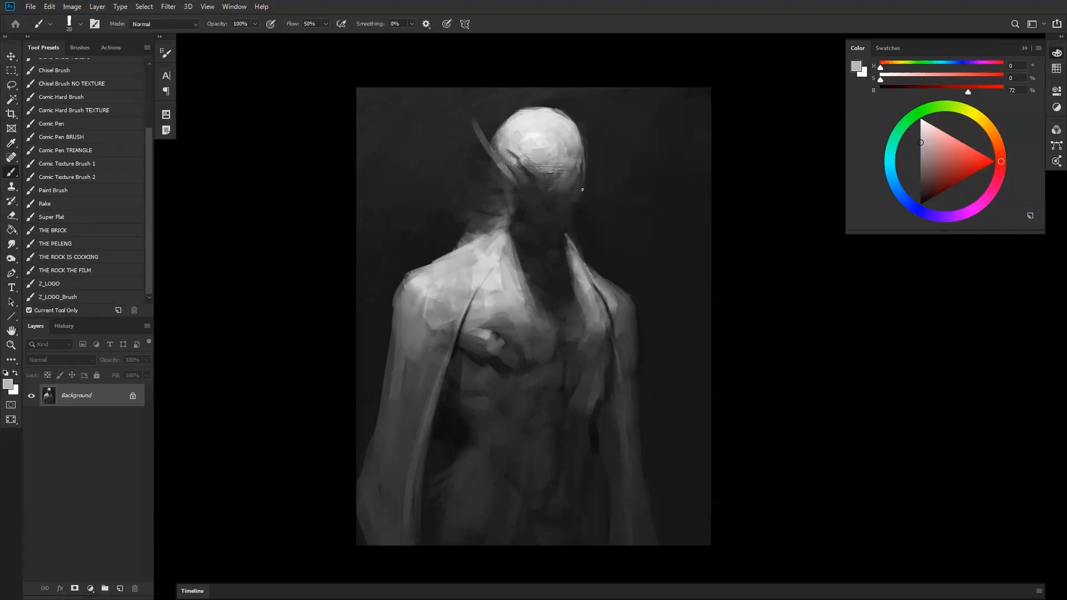
Undo the last strokes and try a sampled grey stroke along the collar's inner edge, undoing it too
{"action": "key", "text": "ctrl+z"}
{"action": "key", "text": "ctrl+z"}
{"action": "left_click", "coordinate": [480, 242], "text": "alt"}
{"action": "left_click", "coordinate": [508, 262], "text": "alt"}
{"action": "left_click_drag", "start_coordinate": [507, 261], "coordinate": [526, 290]}
{"action": "key", "text": "ctrl+z"}
{"action": "key", "text": "ctrl+z"}
Reduce the brush size and extend the horn up to the canvas's top edge with light grey sampled from the crown
{"action": "key", "text": "d"}
{"action": "key", "text": "["}
{"action": "left_click", "coordinate": [516, 115], "text": "alt"}
Switch to the Rake brush preset at size 150 and texture the brow and crown with greys sampled from the head
{"action": "left_click", "coordinate": [100, 206]}
{"action": "left_click", "coordinate": [540, 181], "text": "alt"}
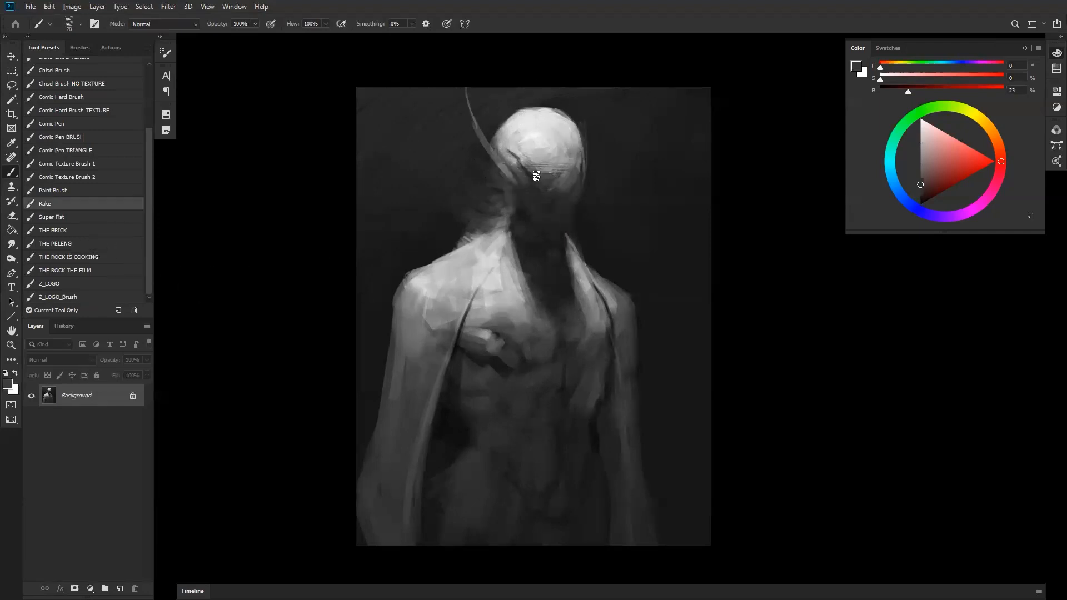
{"action": "key", "text": "bracketright"}
{"action": "key", "text": "bracketright"}
{"action": "key", "text": "bracketright"}
{"action": "key", "text": "bracketright"}
{"action": "key", "text": "bracketright"}
{"action": "mouse_move", "coordinate": [511, 161]}
{"action": "left_mouse_down"}
{"action": "mouse_move", "coordinate": [543, 124]}
{"action": "mouse_move", "coordinate": [508, 154]}
{"action": "mouse_move", "coordinate": [552, 155]}
{"action": "mouse_move", "coordinate": [513, 146]}
{"action": "mouse_move", "coordinate": [550, 170]}
{"action": "mouse_move", "coordinate": [516, 139]}
{"action": "mouse_move", "coordinate": [548, 151]}
{"action": "mouse_move", "coordinate": [514, 154]}
{"action": "mouse_move", "coordinate": [540, 176]}
{"action": "left_mouse_up"}
{"action": "left_click", "coordinate": [542, 132], "text": "alt"}
{"action": "mouse_move", "coordinate": [543, 130]}
{"action": "left_mouse_down"}
{"action": "mouse_move", "coordinate": [513, 152]}
{"action": "mouse_move", "coordinate": [539, 125]}
{"action": "mouse_move", "coordinate": [561, 150]}
{"action": "mouse_move", "coordinate": [539, 126]}
{"action": "mouse_move", "coordinate": [547, 170]}
{"action": "left_mouse_up"}
{"action": "left_click", "coordinate": [520, 140], "text": "alt"}
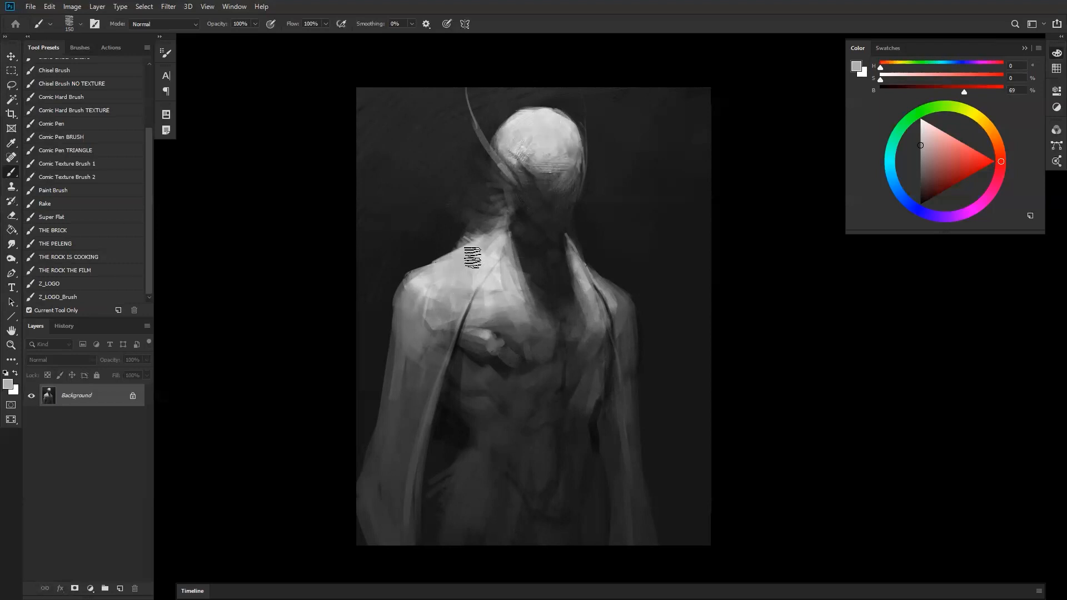
Texture the left shoulder, collar and arm with Rake strokes in greys sampled from the shoulder and upper arm
{"action": "left_click", "coordinate": [410, 359], "text": "alt"}
{"action": "mouse_move", "coordinate": [407, 347]}
{"action": "left_mouse_down"}
{"action": "mouse_move", "coordinate": [405, 309]}
{"action": "mouse_move", "coordinate": [417, 291]}
{"action": "left_mouse_up"}
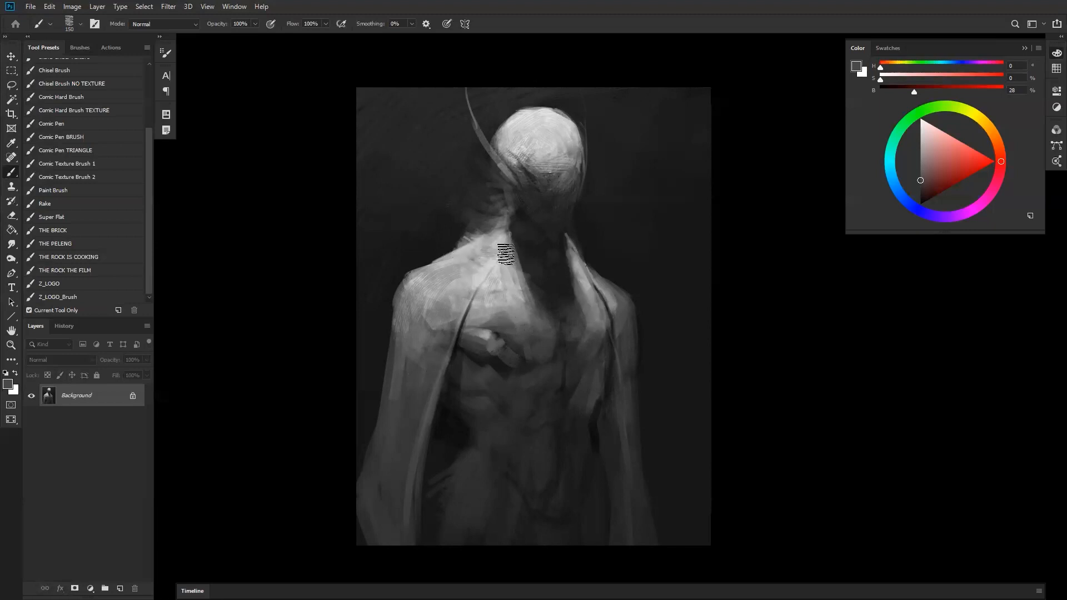
{"action": "left_click", "coordinate": [459, 300], "text": "alt"}
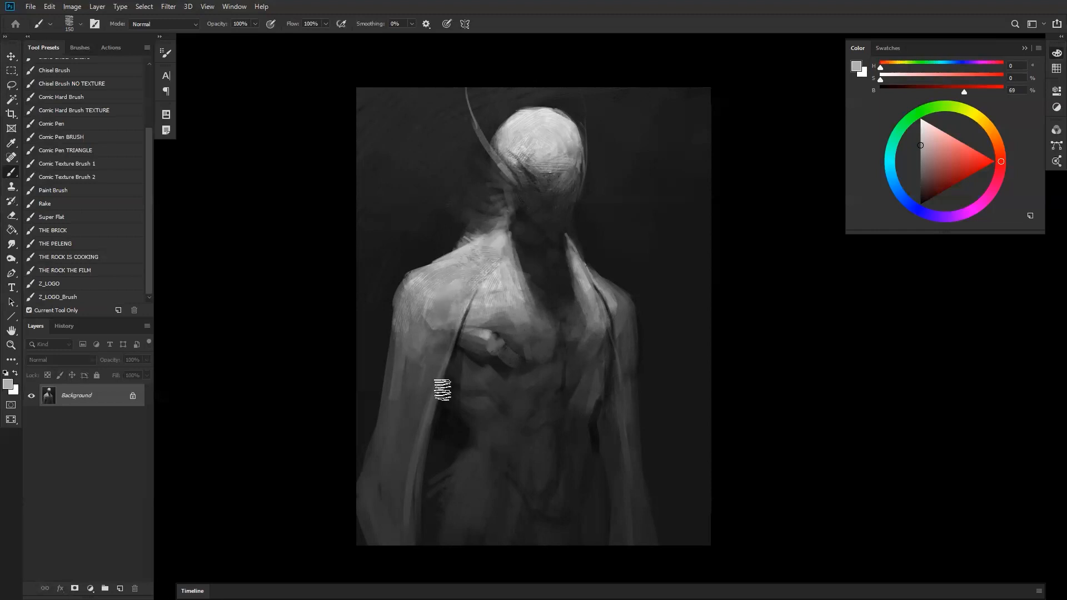
{"action": "left_click", "coordinate": [448, 320], "text": "alt"}
{"action": "left_click", "coordinate": [447, 321], "text": "alt"}
{"action": "mouse_move", "coordinate": [449, 349]}
{"action": "left_mouse_down"}
{"action": "mouse_move", "coordinate": [431, 341]}
{"action": "mouse_move", "coordinate": [431, 305]}
{"action": "mouse_move", "coordinate": [412, 405]}
{"action": "mouse_move", "coordinate": [404, 367]}
{"action": "mouse_move", "coordinate": [405, 518]}
{"action": "left_mouse_up"}
{"action": "left_click", "coordinate": [404, 385], "text": "alt"}
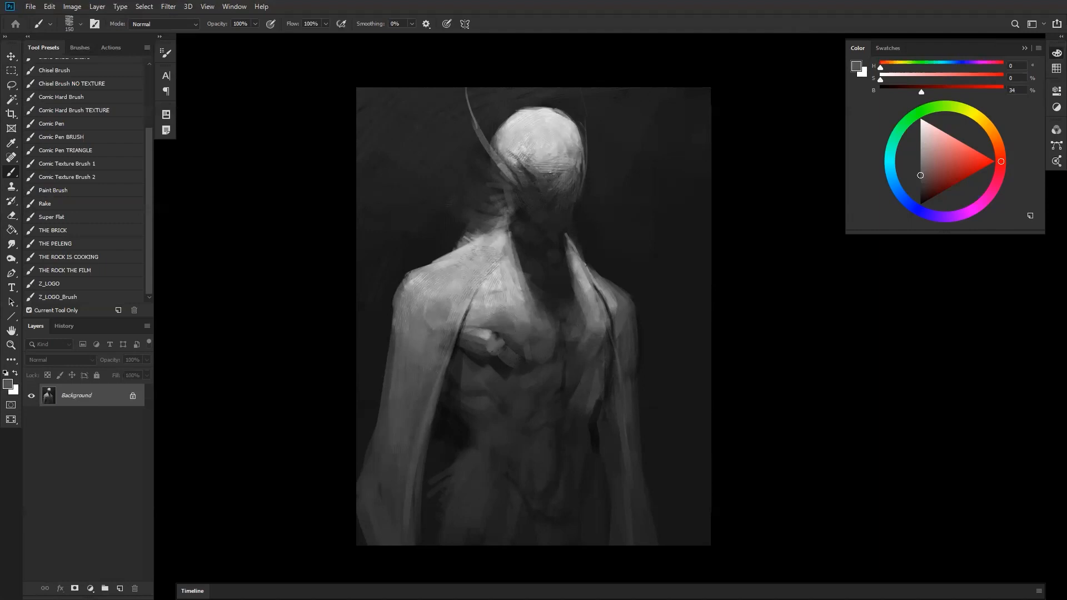
Soften the chest highlight and model the ribs below it with Rake strokes in dark greys sampled from the torso
{"action": "left_click", "coordinate": [487, 383], "text": "alt"}
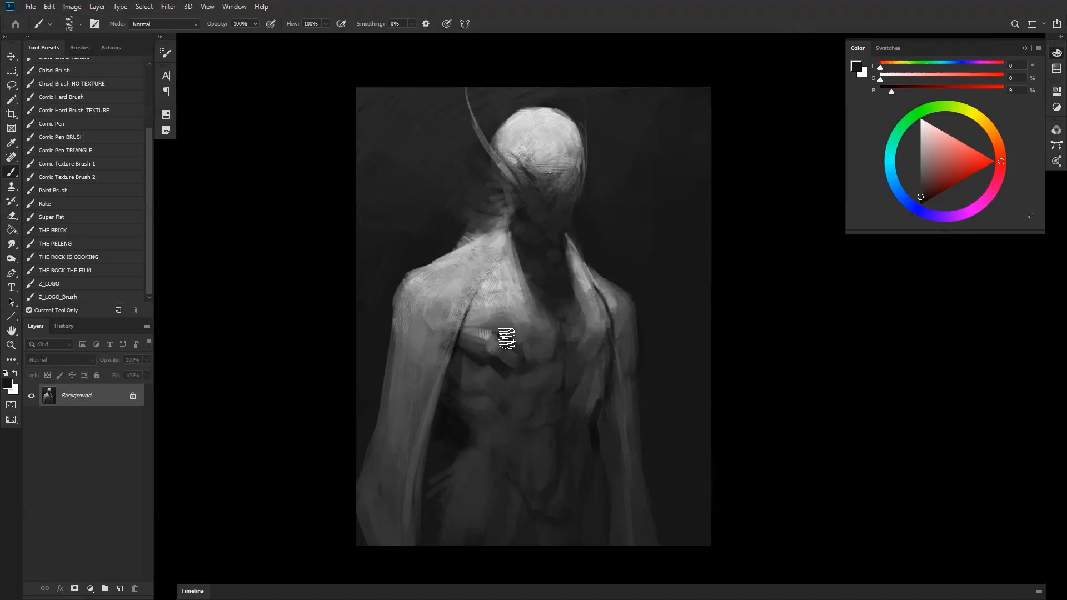
{"action": "left_click", "coordinate": [483, 373], "text": "alt"}
{"action": "mouse_move", "coordinate": [479, 336]}
{"action": "left_mouse_down"}
{"action": "mouse_move", "coordinate": [518, 372]}
{"action": "mouse_move", "coordinate": [469, 346]}
{"action": "mouse_move", "coordinate": [511, 397]}
{"action": "mouse_move", "coordinate": [485, 364]}
{"action": "mouse_move", "coordinate": [474, 383]}
{"action": "mouse_move", "coordinate": [461, 374]}
{"action": "mouse_move", "coordinate": [482, 414]}
{"action": "left_mouse_up"}
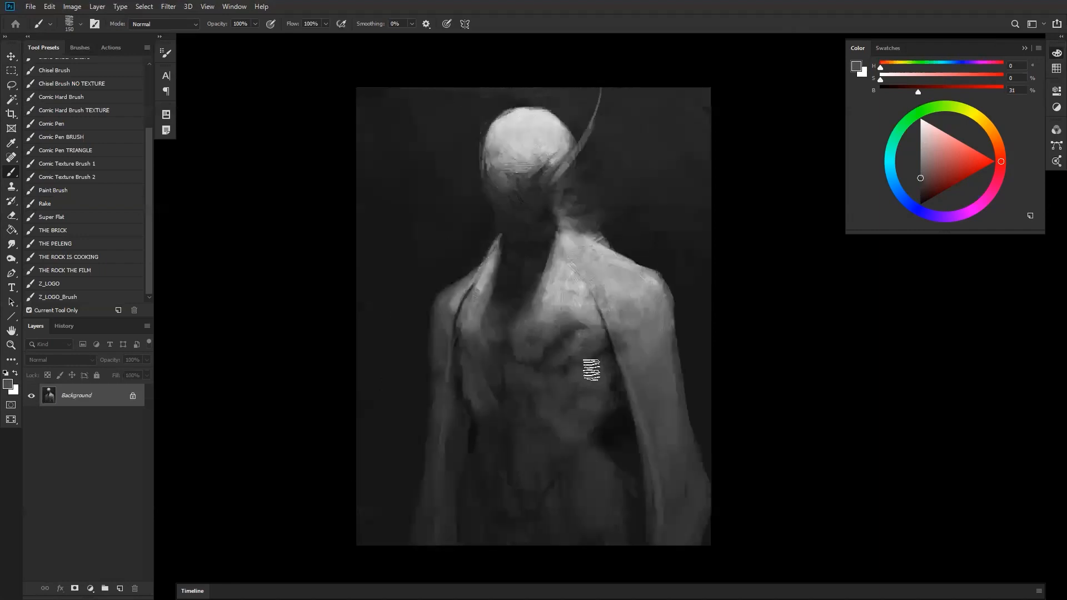
Reduce the brush to 125, shade the left ribs of the flipped figure with sampled grey and black, and flip the canvas back
{"action": "key", "text": "d"}
{"action": "left_click", "coordinate": [476, 391], "text": "alt"}
{"action": "key", "text": "["}
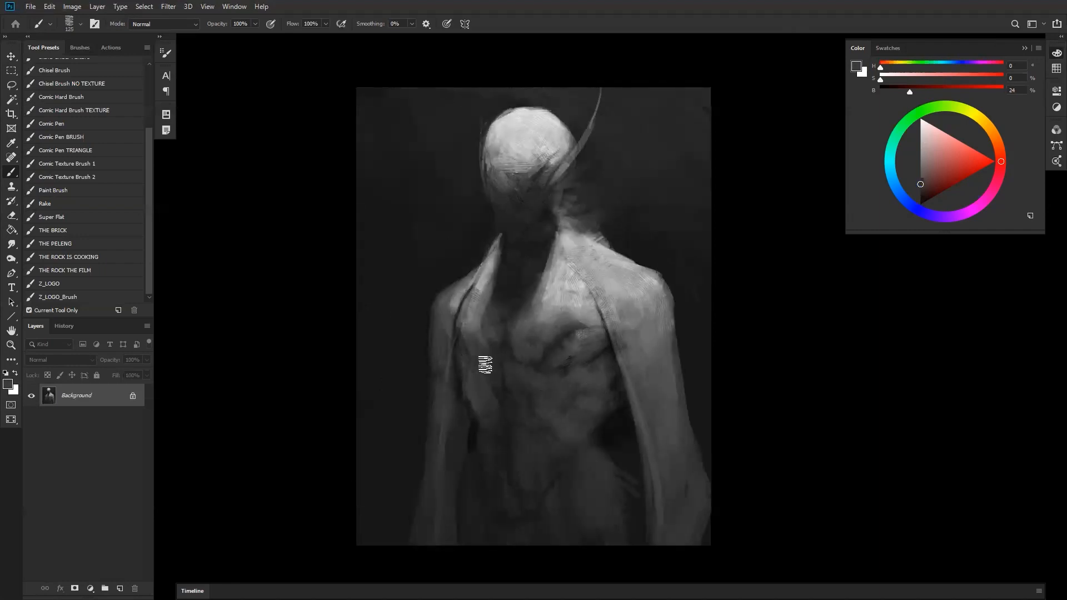
{"action": "left_click", "coordinate": [520, 307], "text": "alt"}
{"action": "key", "text": "d"}
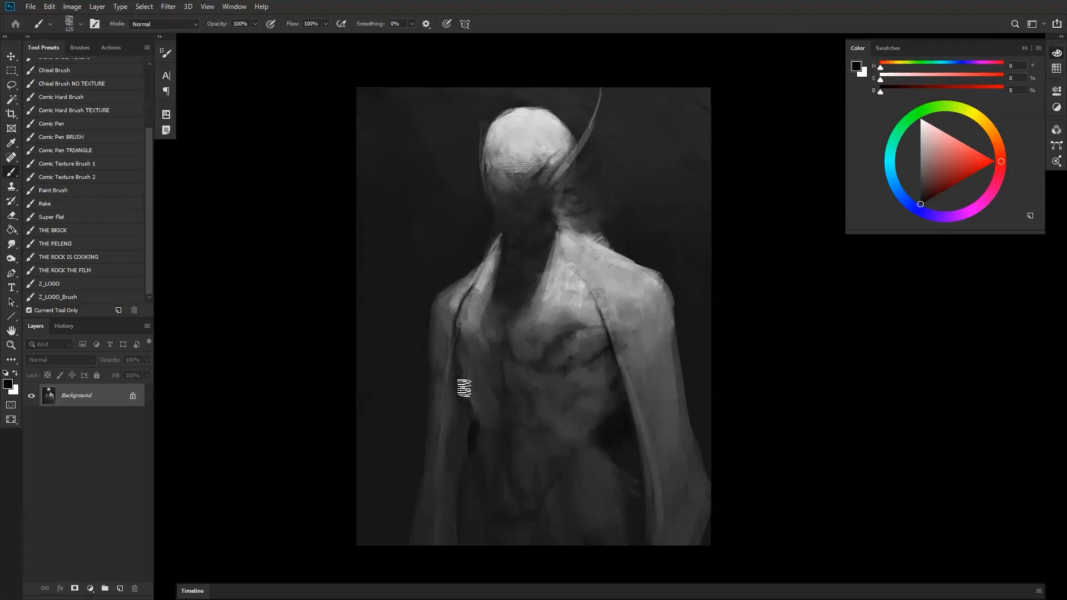
{"action": "key", "text": "ctrl"}
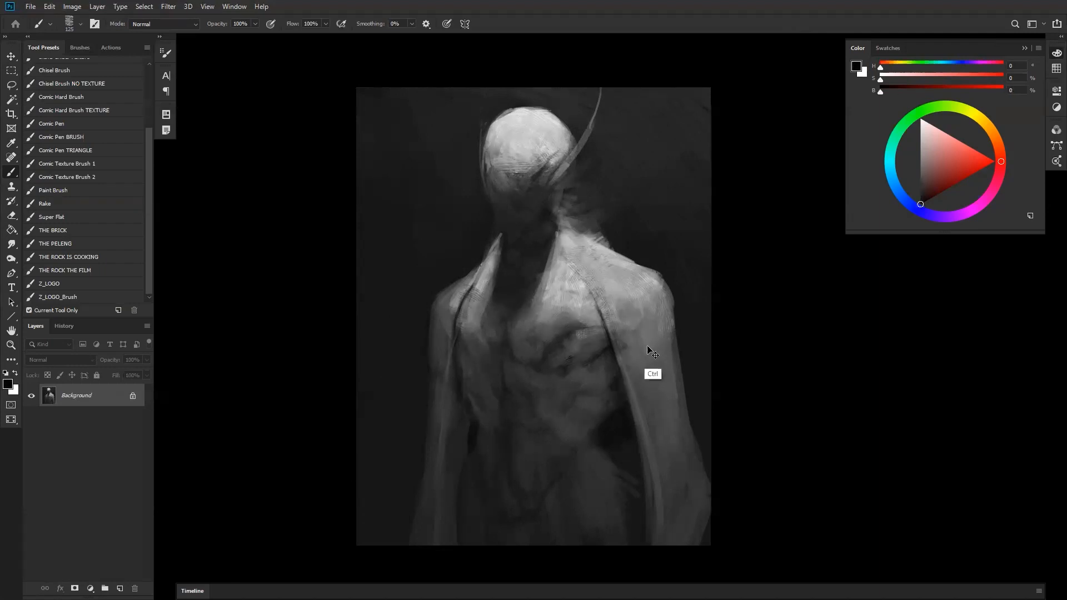
{"action": "key", "text": "ctrl+f"}
Reduce the brush to 100 and texture the neck's base and upper chest with light greys sampled from them
{"action": "left_click", "coordinate": [500, 236], "text": "alt"}
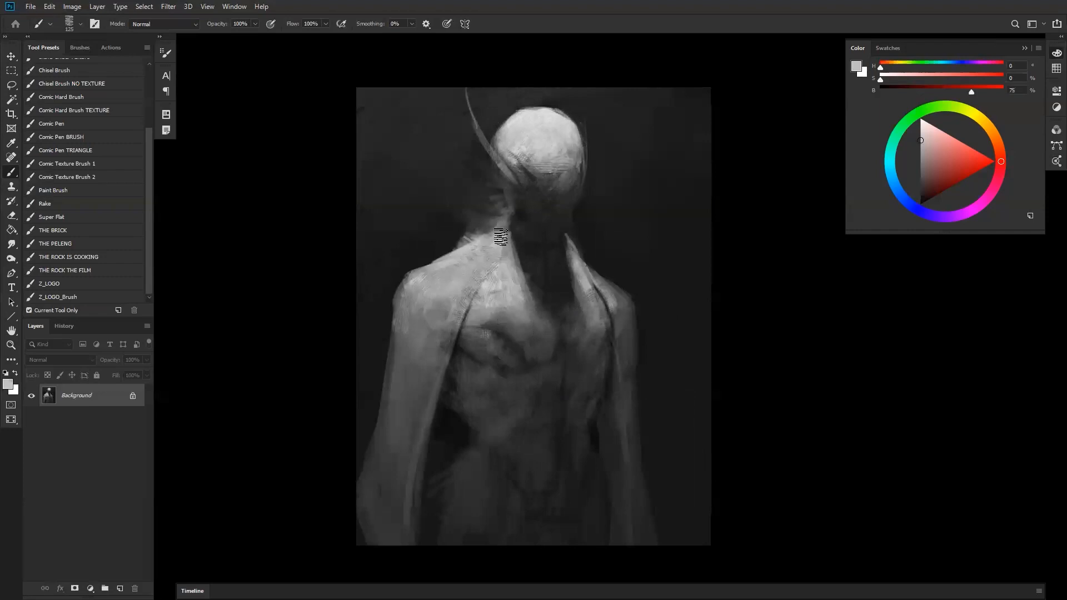
{"action": "key", "text": "bracketleft"}
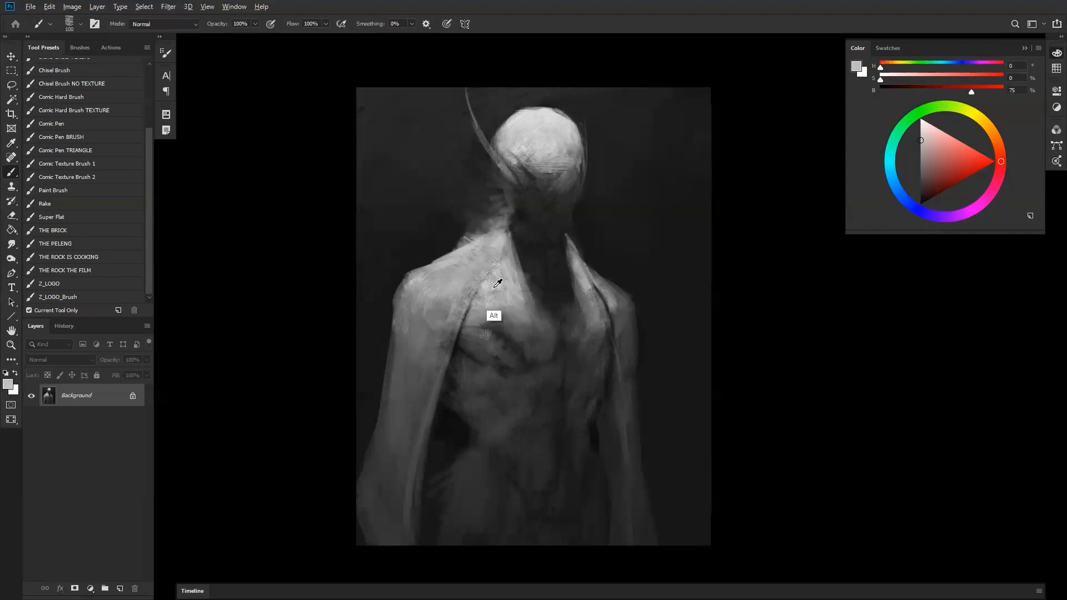
{"action": "left_click", "coordinate": [483, 309], "text": "alt"}
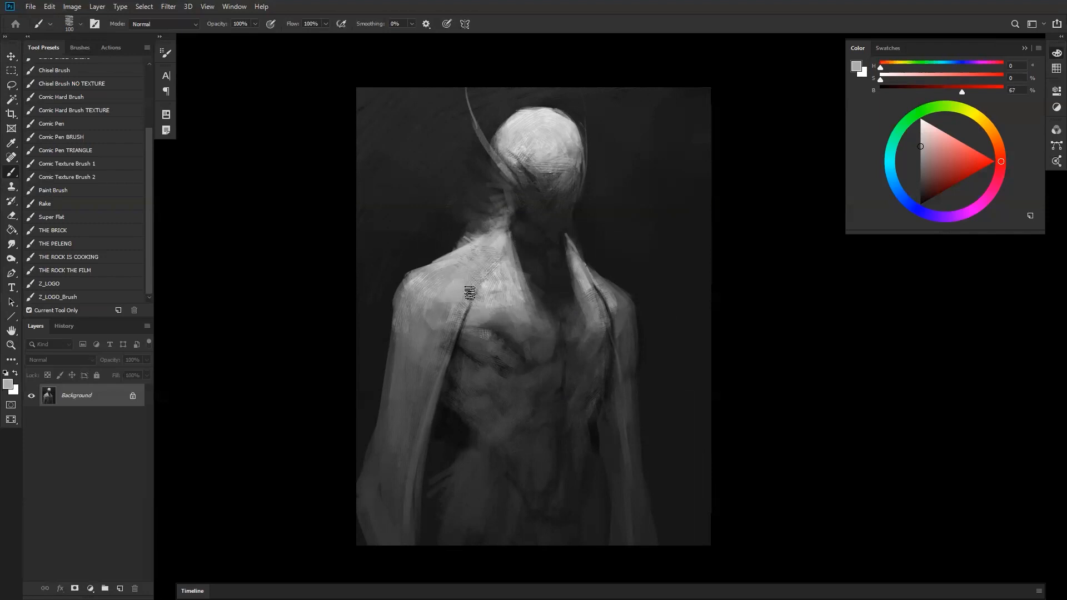
Switch to THE PELENG brush preset and smooth the left shoulder with sampled light greys, enlarging the brush to 150
{"action": "key", "text": "d"}
{"action": "key", "text": "x"}
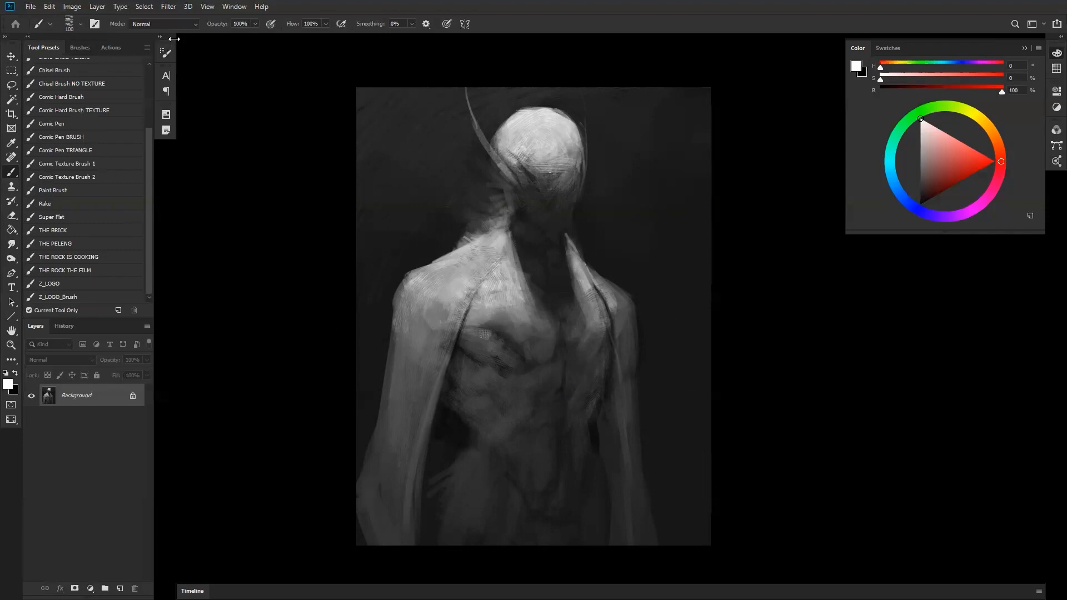
{"action": "left_click", "coordinate": [95, 256]}
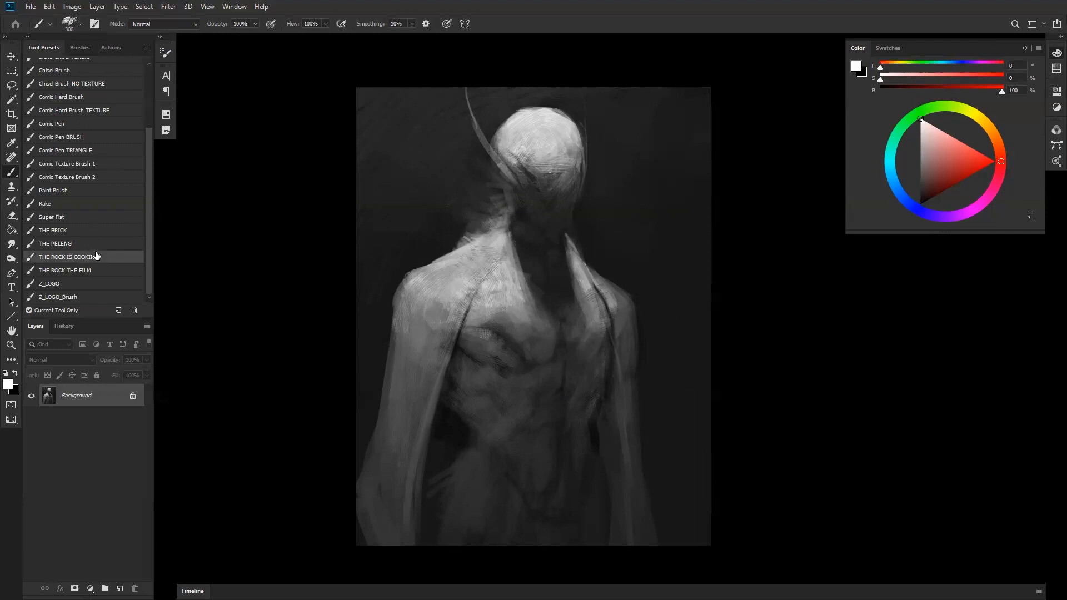
{"action": "left_click", "coordinate": [103, 243]}
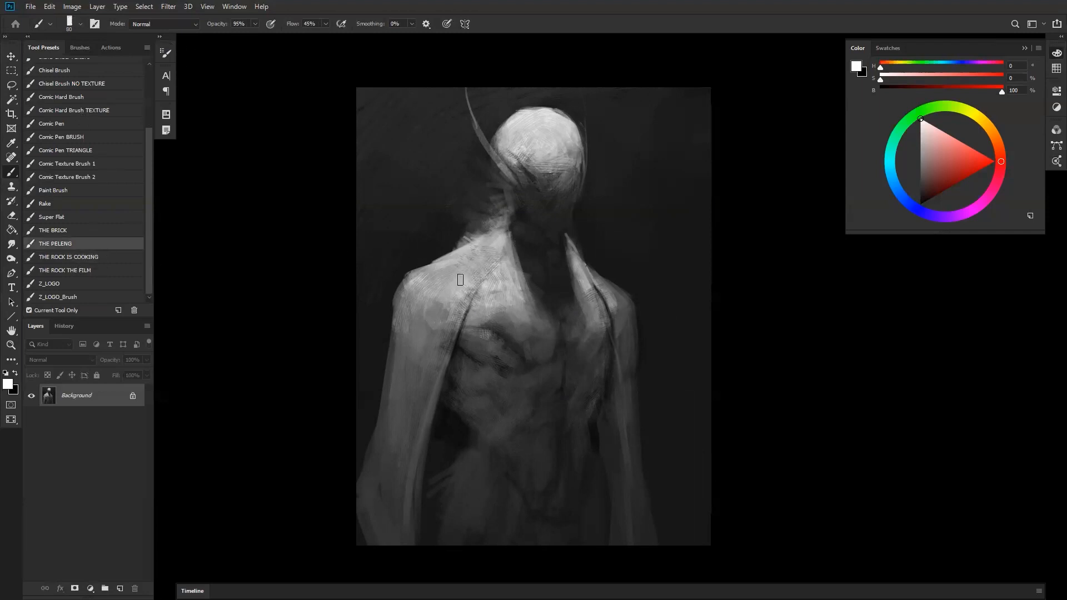
{"action": "left_click", "coordinate": [467, 283], "text": "alt"}
{"action": "mouse_move", "coordinate": [444, 280]}
{"action": "left_mouse_down"}
{"action": "mouse_move", "coordinate": [460, 296]}
{"action": "mouse_move", "coordinate": [428, 291]}
{"action": "mouse_move", "coordinate": [450, 299]}
{"action": "left_mouse_up"}
{"action": "key", "text": "d"}
{"action": "key", "text": "x"}
{"action": "key", "text": "]"}
{"action": "left_click", "coordinate": [458, 292], "text": "alt"}
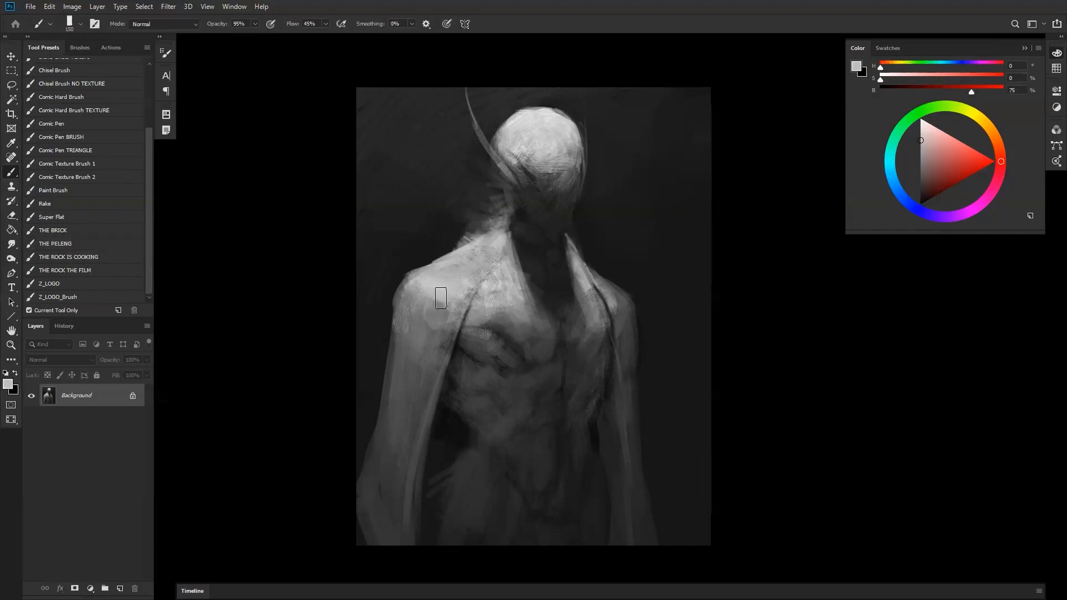
Block in the upper chest and collar with light greys sampled from the chest, neck base and shoulder
{"action": "left_click_drag", "start_coordinate": [479, 308], "coordinate": [511, 303]}
{"action": "left_click", "coordinate": [485, 307], "text": "alt"}
{"action": "left_click", "coordinate": [487, 299], "text": "alt"}
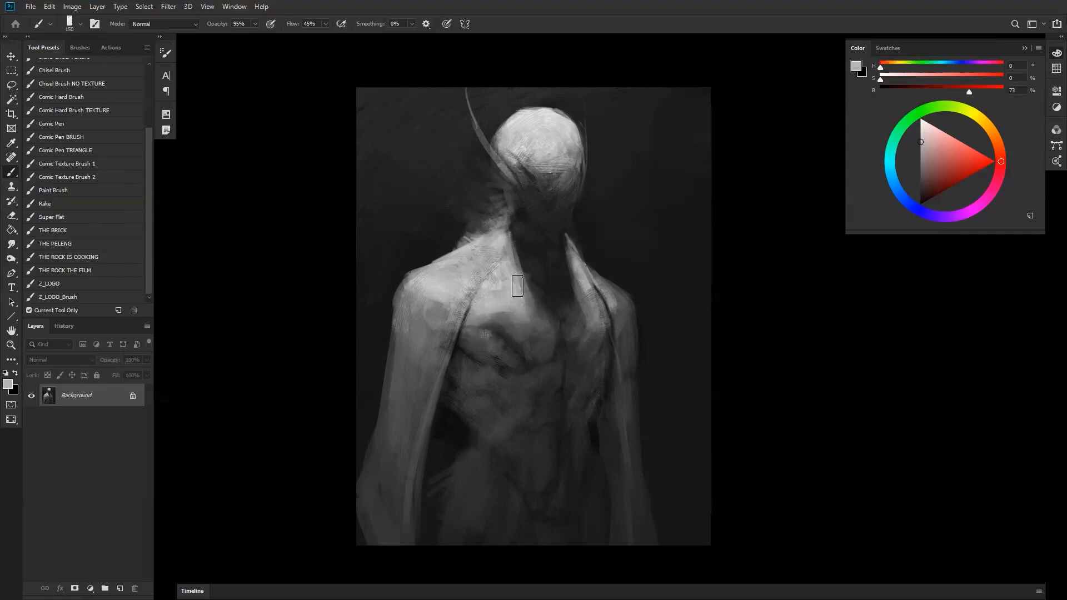
{"action": "left_click", "coordinate": [498, 239], "text": "alt"}
{"action": "left_click", "coordinate": [459, 281], "text": "alt"}
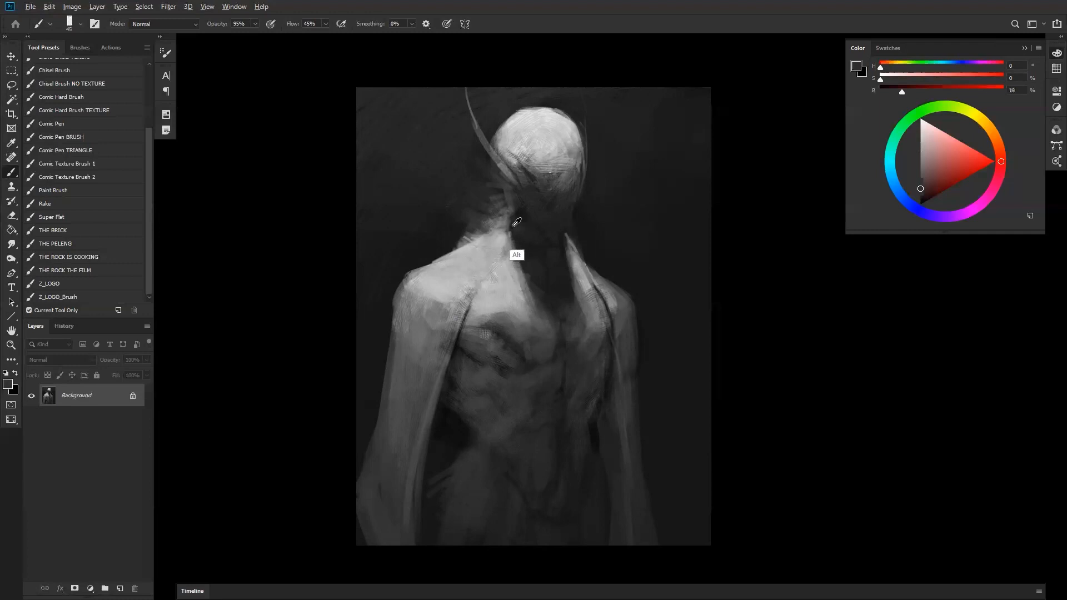
Paint a black crease where the neck meets the shoulder and darken around the collar, flipping the canvas horizontally and back
{"action": "key", "text": "x"}
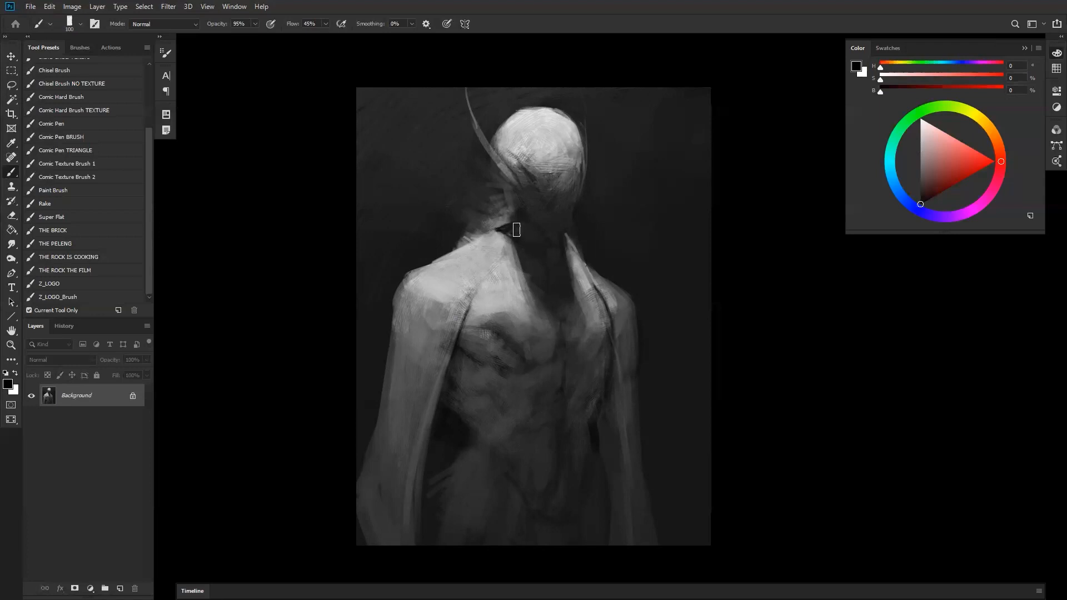
{"action": "key", "text": "ctrl+h"}
{"action": "key", "text": "bracketleft"}
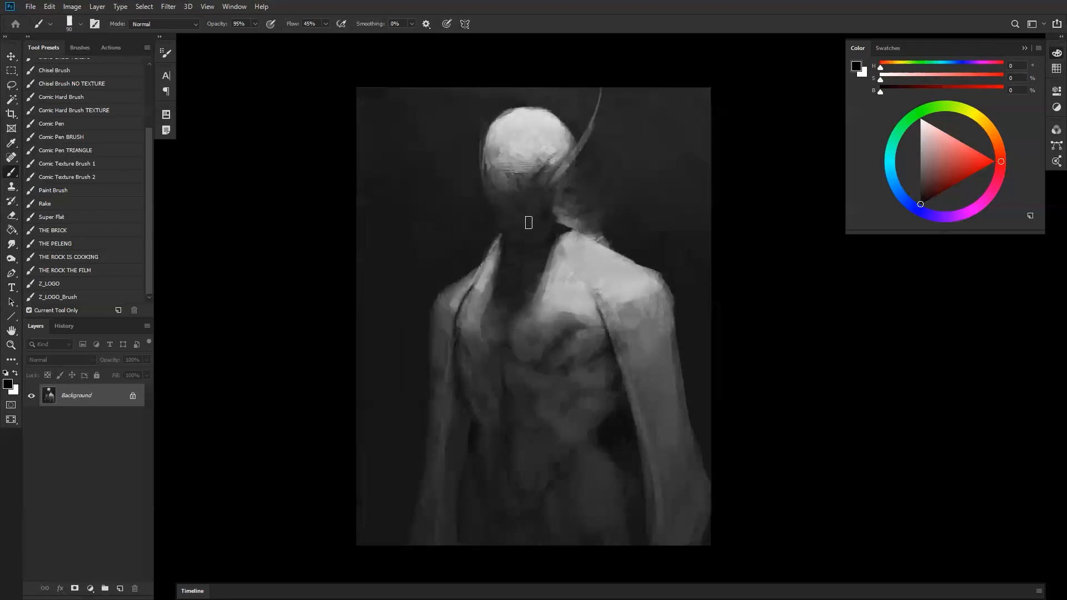
{"action": "left_click", "coordinate": [485, 269], "text": "alt"}
{"action": "left_click", "coordinate": [505, 236], "text": "alt"}
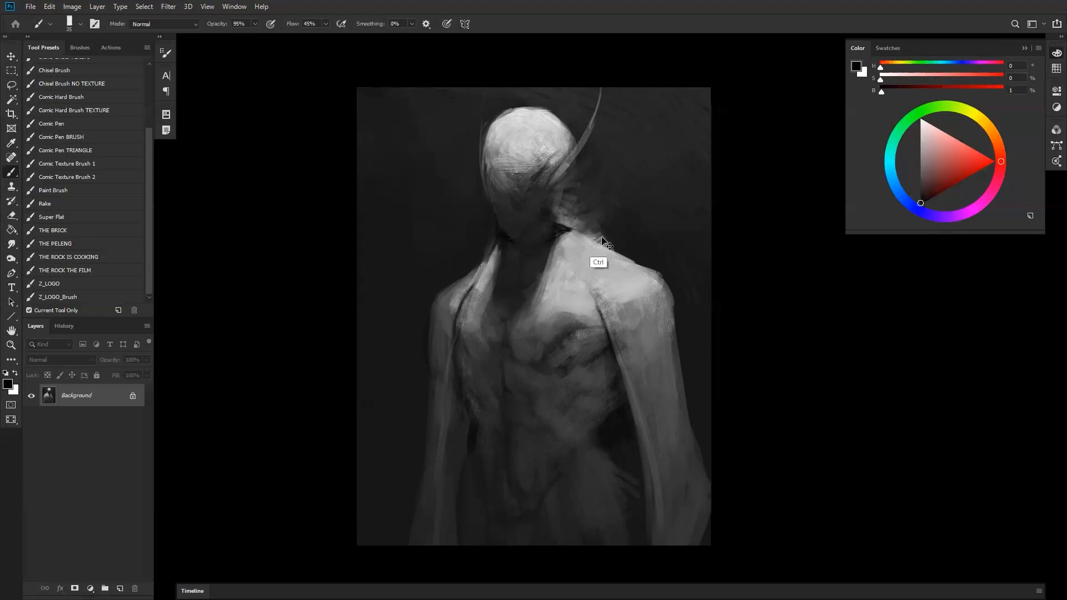
{"action": "key", "text": "ctrl+h"}
{"action": "left_click", "coordinate": [507, 229], "text": "alt"}
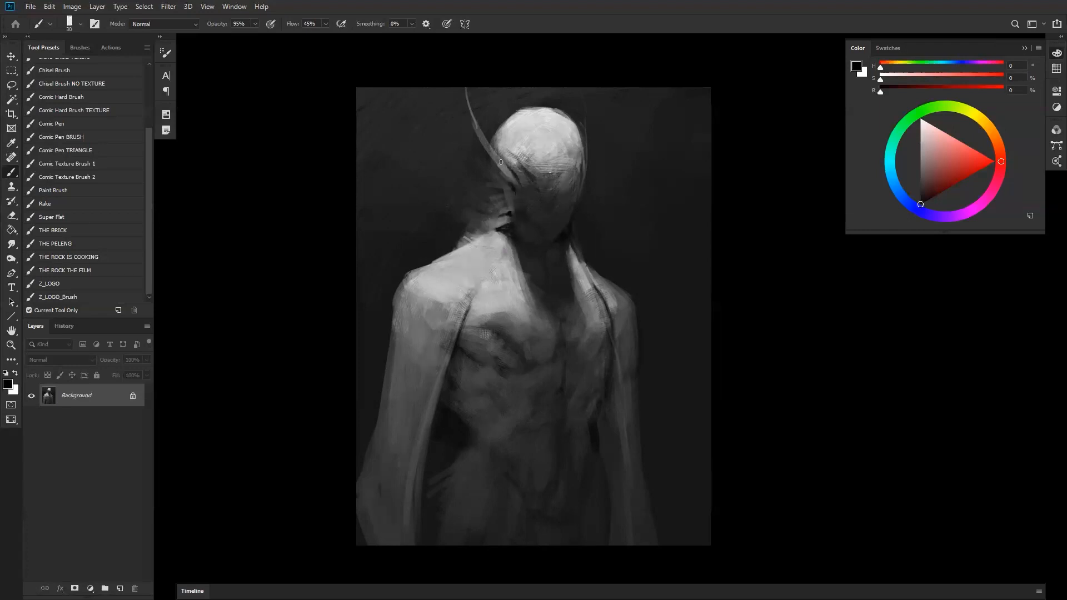
Brush a soft grey haze beside the neck with a grey sampled there and an enlarged brush, then reduce the brush to 100
{"action": "left_click", "coordinate": [503, 204], "text": "alt"}
{"action": "left_click_drag", "start_coordinate": [509, 234], "coordinate": [498, 228]}
{"action": "key", "text": "bracketright"}
{"action": "key", "text": "bracketright"}
{"action": "key", "text": "bracketright"}
{"action": "key", "text": "bracketright"}
{"action": "key", "text": "bracketright"}
{"action": "key", "text": "bracketright"}
{"action": "key", "text": "bracketright"}
{"action": "key", "text": "bracketright"}
{"action": "key", "text": "bracketright"}
{"action": "key", "text": "bracketright"}
{"action": "key", "text": "bracketright"}
{"action": "key", "text": "bracketright"}
{"action": "key", "text": "bracketright"}
{"action": "key", "text": "bracketright"}
{"action": "key", "text": "bracketright"}
{"action": "key", "text": "bracketright"}
{"action": "key", "text": "bracketright"}
{"action": "key", "text": "bracketright"}
{"action": "left_click_drag", "start_coordinate": [470, 190], "coordinate": [469, 197]}
{"action": "key", "text": "bracketleft"}
{"action": "key", "text": "bracketleft"}
{"action": "key", "text": "bracketleft"}
{"action": "key", "text": "bracketleft"}
{"action": "key", "text": "bracketleft"}
{"action": "key", "text": "bracketleft"}
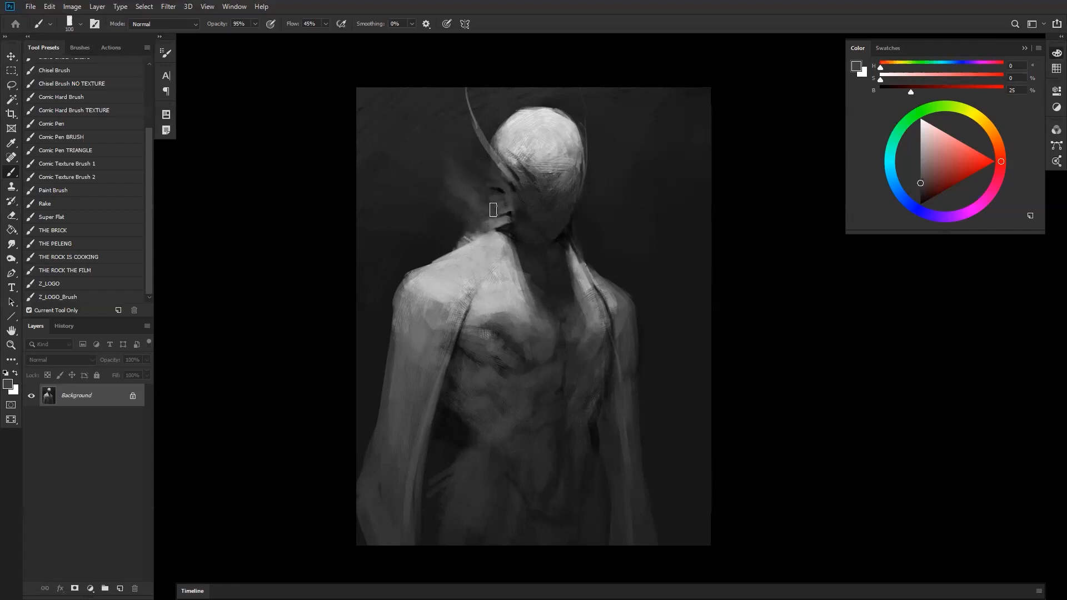
Enlarge the brush to 300 and extend the dark grey haze up behind the left horn, resampling its grey and reducing the brush to 250
{"action": "key", "text": "bracketright"}
{"action": "key", "text": "bracketright"}
{"action": "key", "text": "bracketright"}
{"action": "key", "text": "bracketright"}
{"action": "key", "text": "bracketright"}
{"action": "key", "text": "bracketright"}
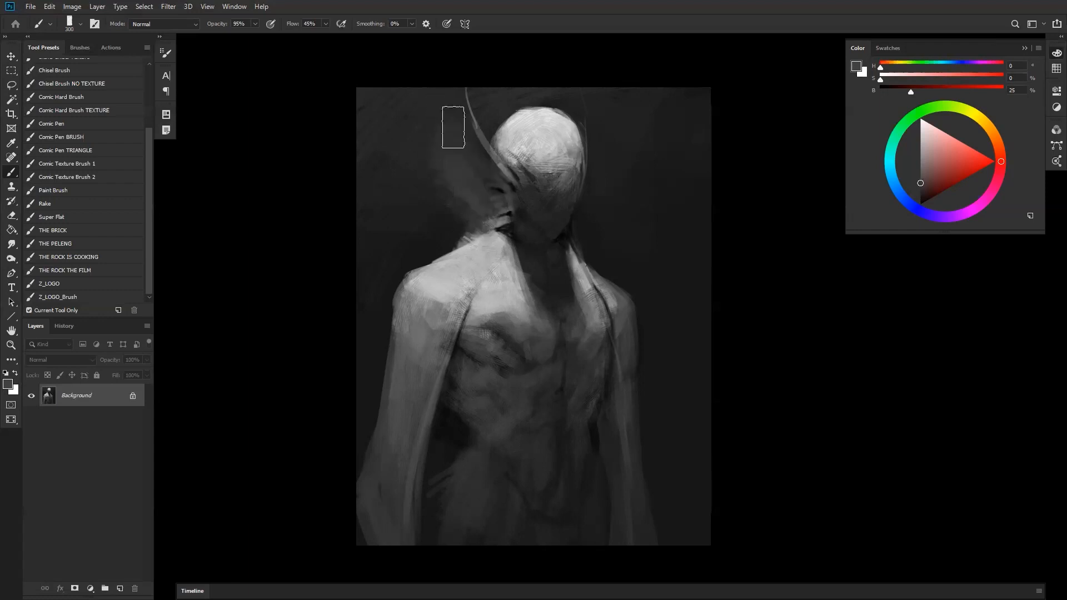
{"action": "left_click", "coordinate": [442, 187], "text": "alt"}
{"action": "key", "text": "bracketleft"}
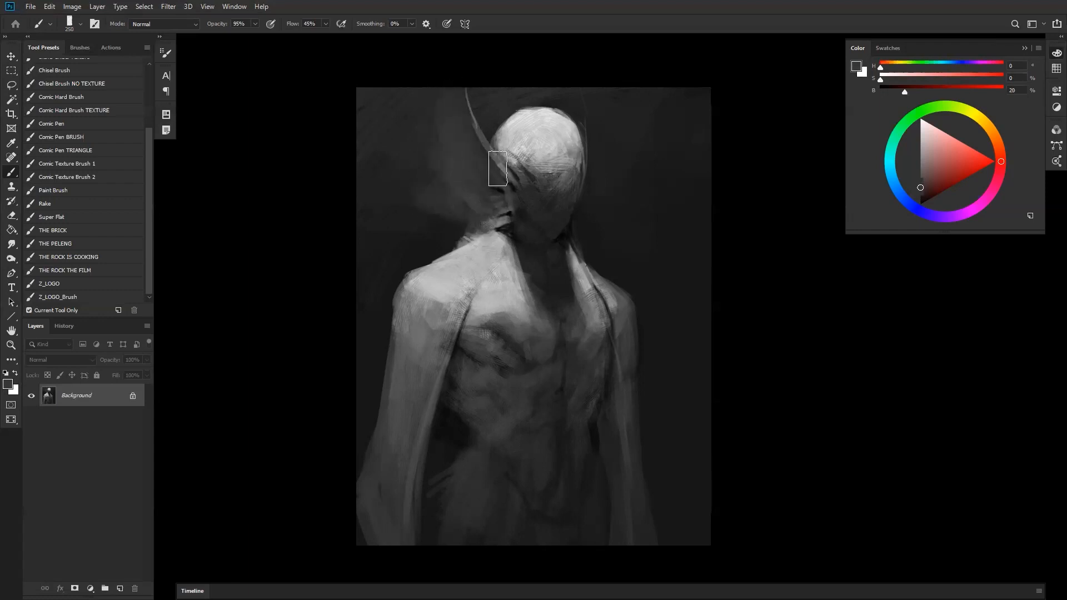
Refine the right edge of the face with a sampled mid-grey and a brush between 40 and 90, then flip the canvas horizontally
{"action": "left_click", "coordinate": [578, 183], "text": "alt"}
{"action": "key", "text": "bracketleft"}
{"action": "key", "text": "bracketleft"}
{"action": "key", "text": "bracketleft"}
{"action": "key", "text": "bracketleft"}
{"action": "key", "text": "bracketleft"}
{"action": "key", "text": "bracketleft"}
{"action": "key", "text": "bracketleft"}
{"action": "key", "text": "bracketleft"}
{"action": "key", "text": "bracketleft"}
{"action": "key", "text": "bracketleft"}
{"action": "key", "text": "bracketleft"}
{"action": "key", "text": "bracketleft"}
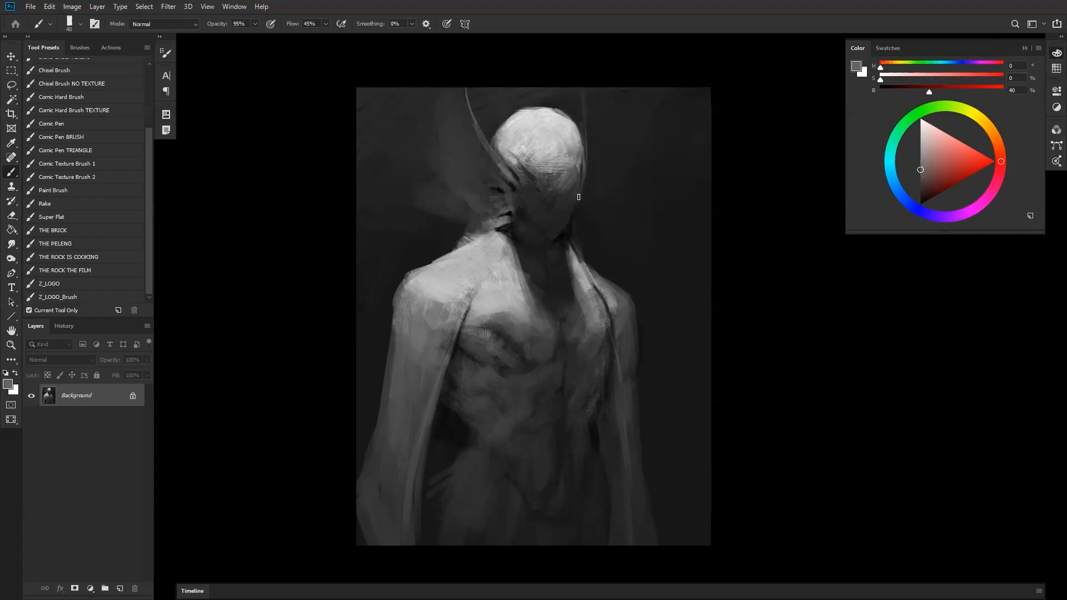
{"action": "key", "text": "bracketright"}
{"action": "key", "text": "bracketright"}
{"action": "key", "text": "bracketright"}
{"action": "key", "text": "bracketright"}
{"action": "key", "text": "bracketright"}
{"action": "key", "text": "F2"}
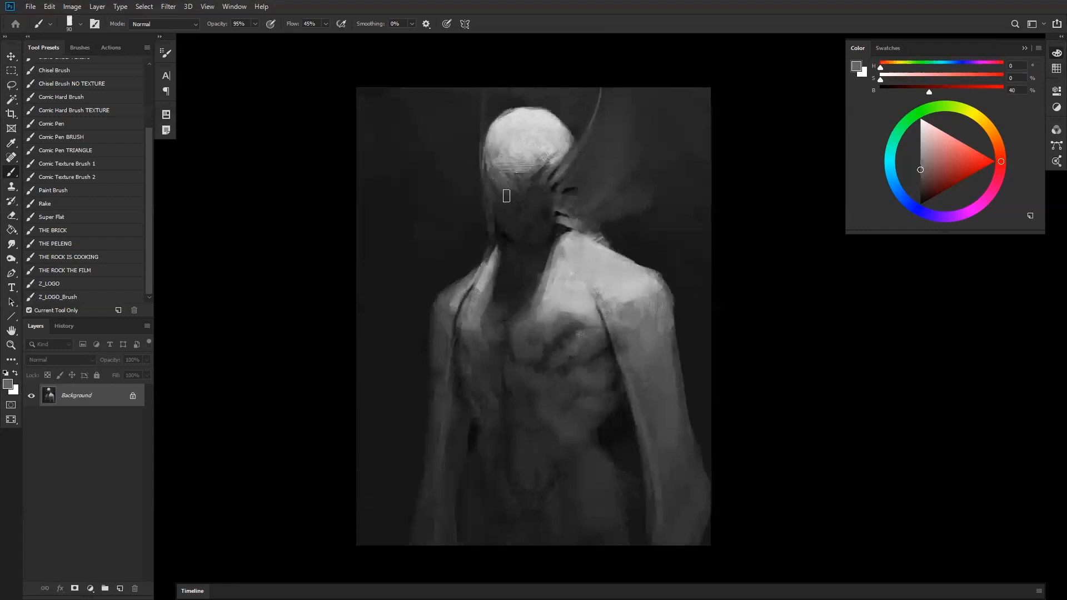
Darken the lower face with black and a sampled dark grey, then flip the canvas back
{"action": "key", "text": "d"}
{"action": "key", "text": "bracketleft"}
{"action": "key", "text": "bracketleft"}
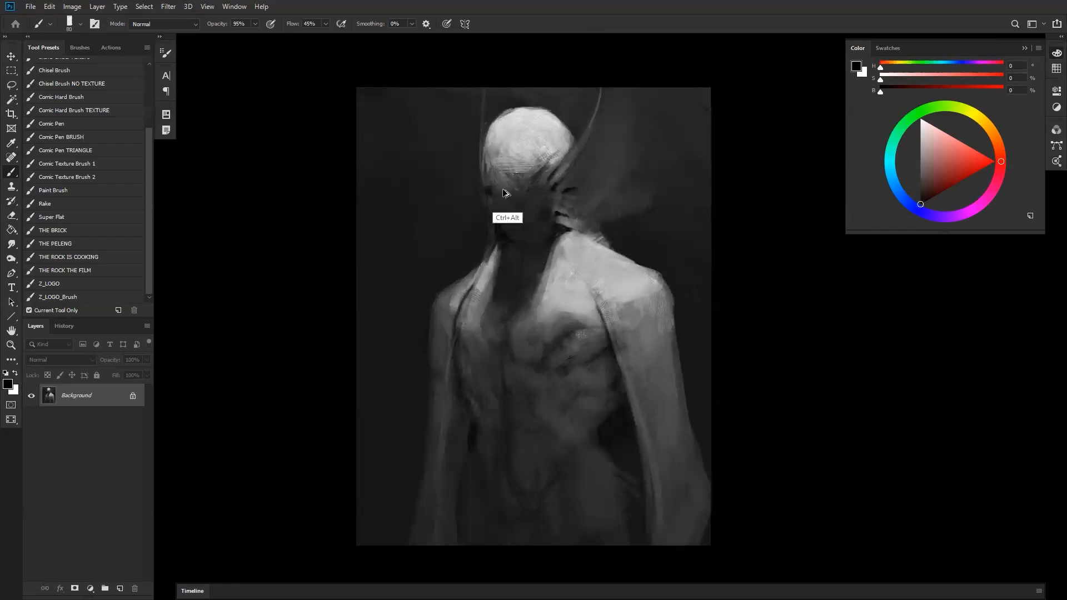
{"action": "left_click", "coordinate": [494, 193], "text": "alt"}
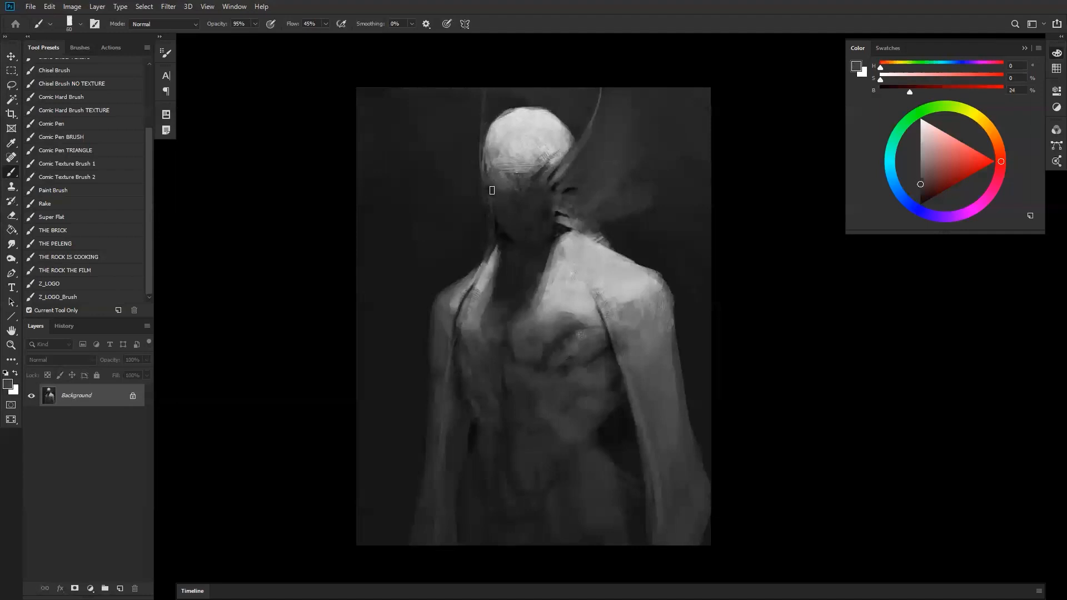
{"action": "key", "text": "d"}
{"action": "key", "text": "ctrl+shift+h"}
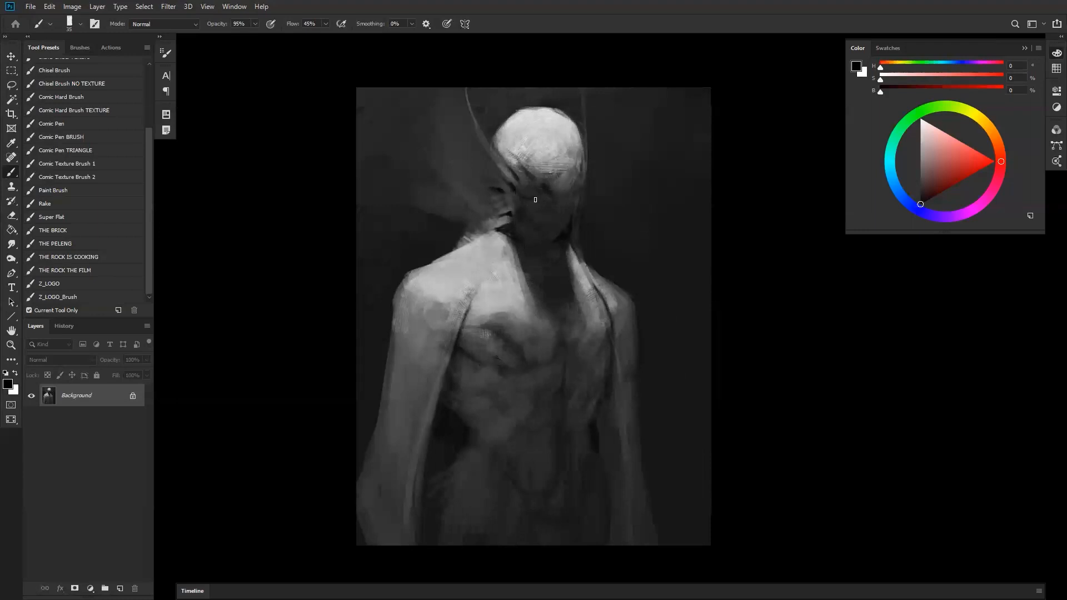
Texture the brow shadow and the crown of the head with greys sampled from the face, enlarging the brush to 150
{"action": "left_click", "coordinate": [551, 202], "text": "alt"}
{"action": "left_click", "coordinate": [532, 173], "text": "alt"}
{"action": "key", "text": "]"}
{"action": "left_click", "coordinate": [538, 169], "text": "alt"}
{"action": "key", "text": "bracketright"}
{"action": "mouse_move", "coordinate": [537, 167]}
{"action": "left_mouse_down"}
{"action": "mouse_move", "coordinate": [514, 145]}
{"action": "mouse_move", "coordinate": [527, 122]}
{"action": "mouse_move", "coordinate": [503, 132]}
{"action": "mouse_move", "coordinate": [548, 120]}
{"action": "mouse_move", "coordinate": [527, 123]}
{"action": "mouse_move", "coordinate": [551, 138]}
{"action": "left_mouse_up"}
{"action": "left_click", "coordinate": [552, 135], "text": "alt"}
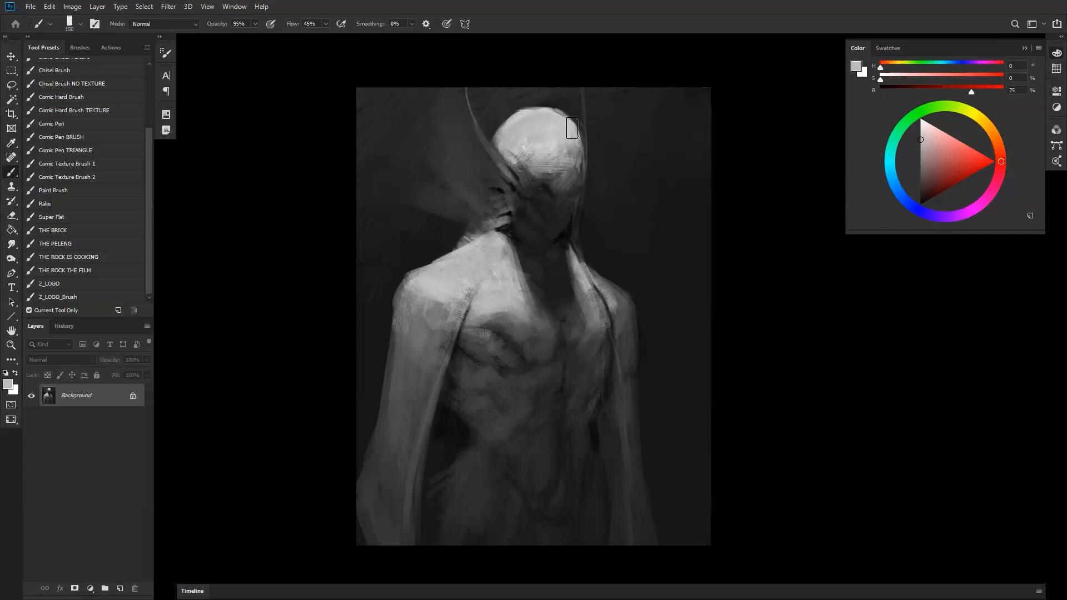
Paint the lit chest edge beside the neck with light and mid greys sampled from the chest
{"action": "mouse_move", "coordinate": [499, 290]}
{"action": "left_mouse_down"}
{"action": "mouse_move", "coordinate": [486, 250]}
{"action": "mouse_move", "coordinate": [456, 278]}
{"action": "mouse_move", "coordinate": [496, 241]}
{"action": "mouse_move", "coordinate": [496, 285]}
{"action": "mouse_move", "coordinate": [520, 264]}
{"action": "mouse_move", "coordinate": [544, 305]}
{"action": "left_mouse_up"}
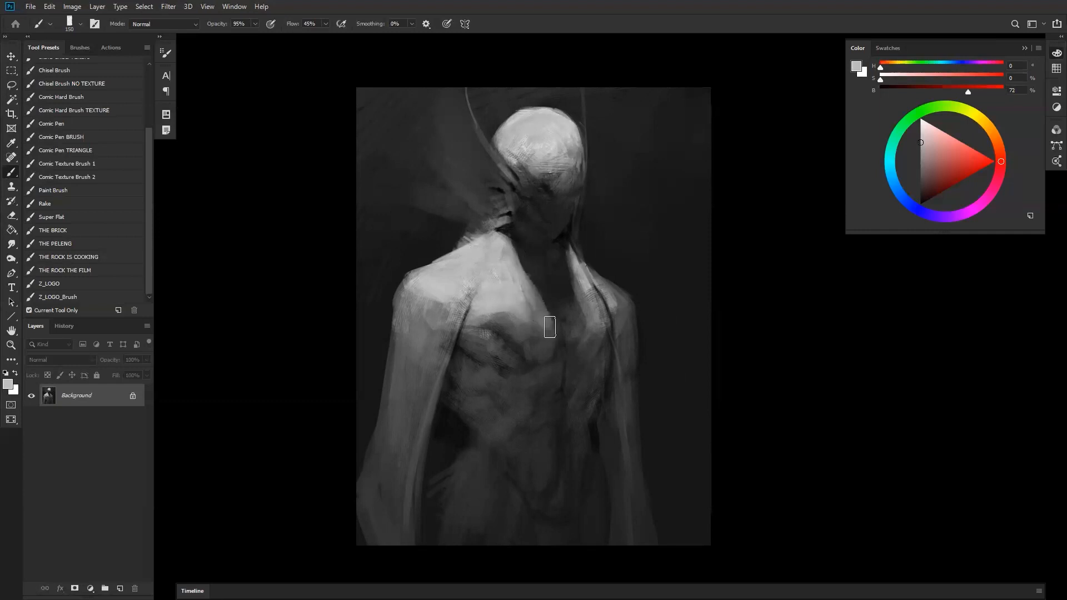
{"action": "left_click", "coordinate": [525, 277], "text": "alt"}
{"action": "left_click", "coordinate": [523, 266], "text": "alt"}
{"action": "left_click", "coordinate": [513, 263], "text": "alt"}
{"action": "left_click_drag", "start_coordinate": [533, 295], "coordinate": [529, 283]}
{"action": "left_click", "coordinate": [520, 248], "text": "alt"}
{"action": "left_click", "coordinate": [537, 303], "text": "alt"}
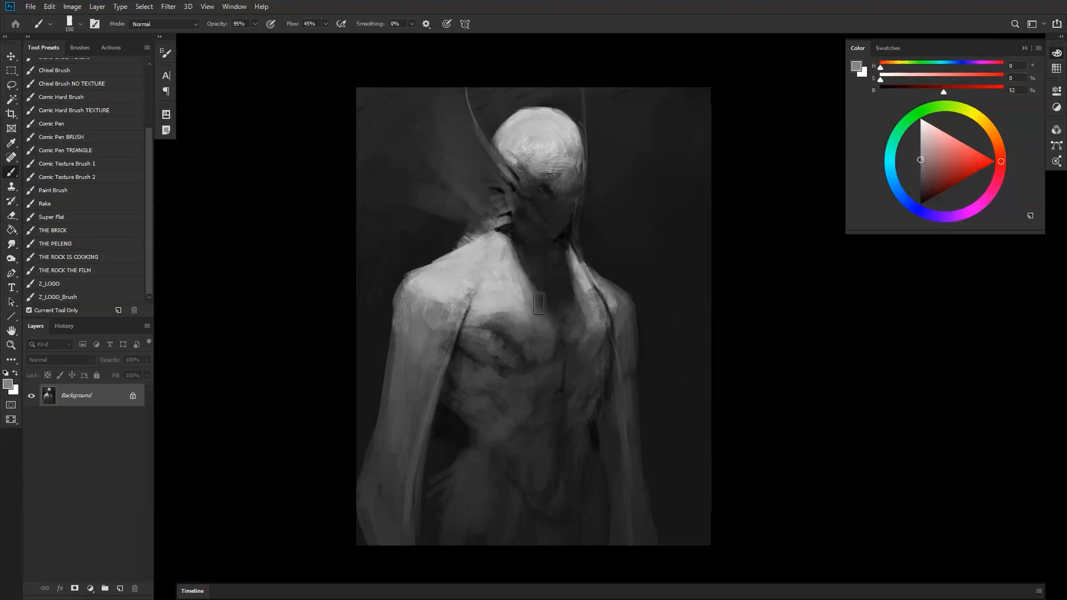
{"action": "left_click", "coordinate": [540, 291], "text": "alt"}
{"action": "left_click", "coordinate": [538, 295], "text": "alt"}
Blend the neck's shadow into the upper chest with sampled greys, enlarging the brush and reducing it to 125
{"action": "left_click_drag", "start_coordinate": [536, 276], "coordinate": [568, 317]}
{"action": "key", "text": "bracketright"}
{"action": "key", "text": "bracketright"}
{"action": "key", "text": "bracketright"}
{"action": "key", "text": "bracketright"}
{"action": "left_click", "coordinate": [543, 284], "text": "alt"}
{"action": "key", "text": "bracketleft"}
{"action": "key", "text": "bracketleft"}
{"action": "key", "text": "bracketleft"}
{"action": "key", "text": "bracketleft"}
{"action": "key", "text": "bracketleft"}
{"action": "mouse_move", "coordinate": [525, 244]}
{"action": "left_mouse_down"}
{"action": "mouse_move", "coordinate": [537, 262]}
{"action": "mouse_move", "coordinate": [519, 274]}
{"action": "left_mouse_up"}
{"action": "left_click", "coordinate": [553, 296], "text": "alt"}
{"action": "left_click", "coordinate": [512, 308], "text": "alt"}
{"action": "left_click", "coordinate": [510, 232], "text": "alt"}
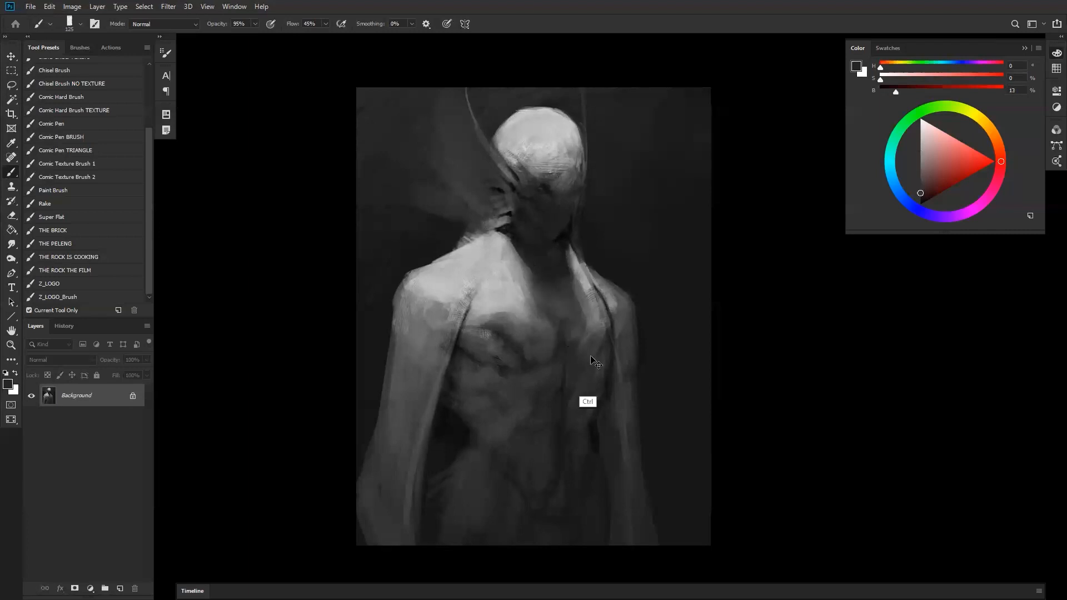
Flip the canvas horizontally and soften the sternum and neck base with sampled dark greys, enlarging the brush from 100 to 200
{"action": "key", "text": "ctrl+f"}
{"action": "mouse_move", "coordinate": [511, 258]}
{"action": "left_mouse_down"}
{"action": "mouse_move", "coordinate": [485, 272]}
{"action": "mouse_move", "coordinate": [491, 263]}
{"action": "left_mouse_up"}
{"action": "key", "text": "bracketleft"}
{"action": "key", "text": "d"}
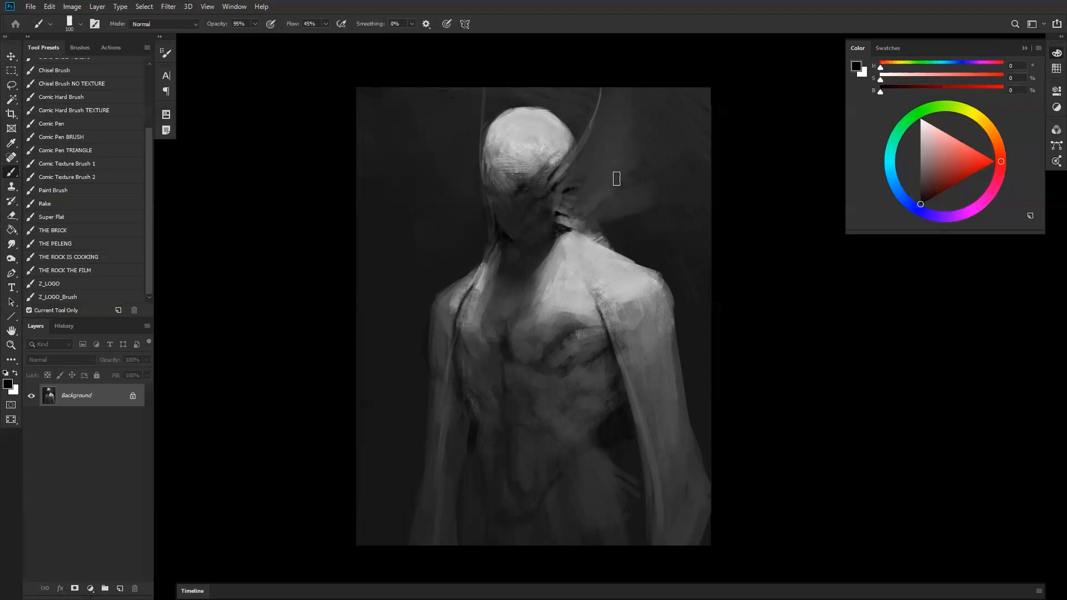
{"action": "left_click", "coordinate": [515, 346], "text": "alt"}
{"action": "left_click_drag", "start_coordinate": [510, 329], "coordinate": [514, 361]}
{"action": "key", "text": "bracketright"}
{"action": "key", "text": "bracketright"}
{"action": "left_click", "coordinate": [519, 284], "text": "alt"}
{"action": "left_click", "coordinate": [518, 283], "text": "alt"}
{"action": "key", "text": "bracketright"}
{"action": "key", "text": "bracketright"}
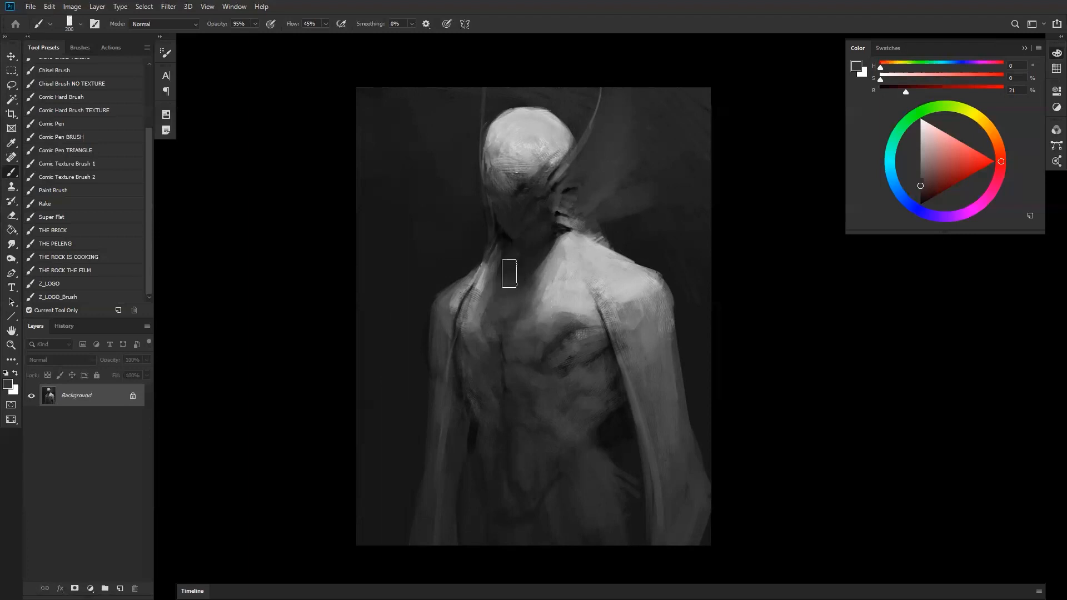
Blend the neck into the collar with greys sampled from the neck and chest at brush size 175, undoing unwanted strokes
{"action": "left_click", "coordinate": [510, 231], "text": "alt"}
{"action": "left_click", "coordinate": [507, 252], "text": "alt"}
{"action": "key", "text": "bracketleft"}
{"action": "left_click_drag", "start_coordinate": [507, 258], "coordinate": [471, 361]}
{"action": "key", "text": "ctrl+z"}
{"action": "left_click", "coordinate": [498, 301], "text": "alt"}
{"action": "mouse_move", "coordinate": [514, 257]}
{"action": "left_mouse_down"}
{"action": "mouse_move", "coordinate": [477, 322]}
{"action": "mouse_move", "coordinate": [493, 264]}
{"action": "mouse_move", "coordinate": [483, 296]}
{"action": "left_mouse_up"}
{"action": "left_click", "coordinate": [479, 281], "text": "alt"}
{"action": "key", "text": "ctrl+z"}
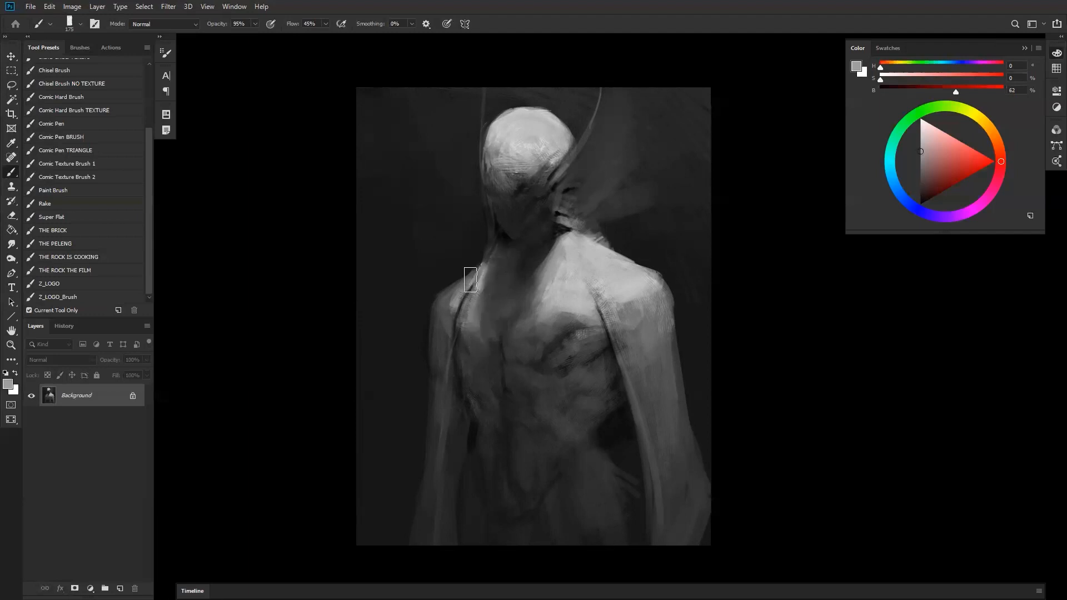
Reduce the brush to 45 for touching up the collar and head edges, then flip the canvas back
{"action": "key", "text": "bracketleft"}
{"action": "key", "text": "bracketleft"}
{"action": "key", "text": "bracketleft"}
{"action": "key", "text": "bracketleft"}
{"action": "key", "text": "bracketleft"}
{"action": "key", "text": "bracketleft"}
{"action": "key", "text": "bracketleft"}
{"action": "key", "text": "bracketleft"}
{"action": "key", "text": "bracketleft"}
{"action": "key", "text": "bracketleft"}
{"action": "key", "text": "bracketleft"}
{"action": "key", "text": "bracketleft"}
{"action": "key", "text": "bracketleft"}
{"action": "key", "text": "ctrl+shift+h"}
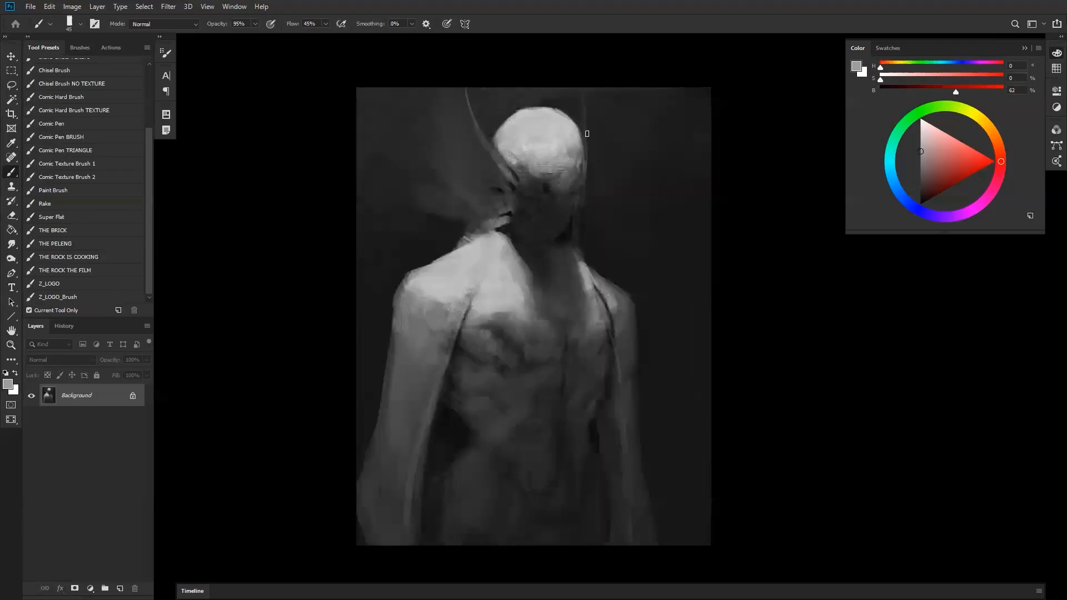
Reshape the slope between the neck and left shoulder into a rounder form with sampled light greys
{"action": "left_click_drag", "start_coordinate": [497, 276], "coordinate": [505, 206]}
{"action": "left_click", "coordinate": [502, 193], "text": "alt"}
{"action": "left_click", "coordinate": [452, 219], "text": "alt"}
{"action": "left_click_drag", "start_coordinate": [452, 193], "coordinate": [494, 162]}
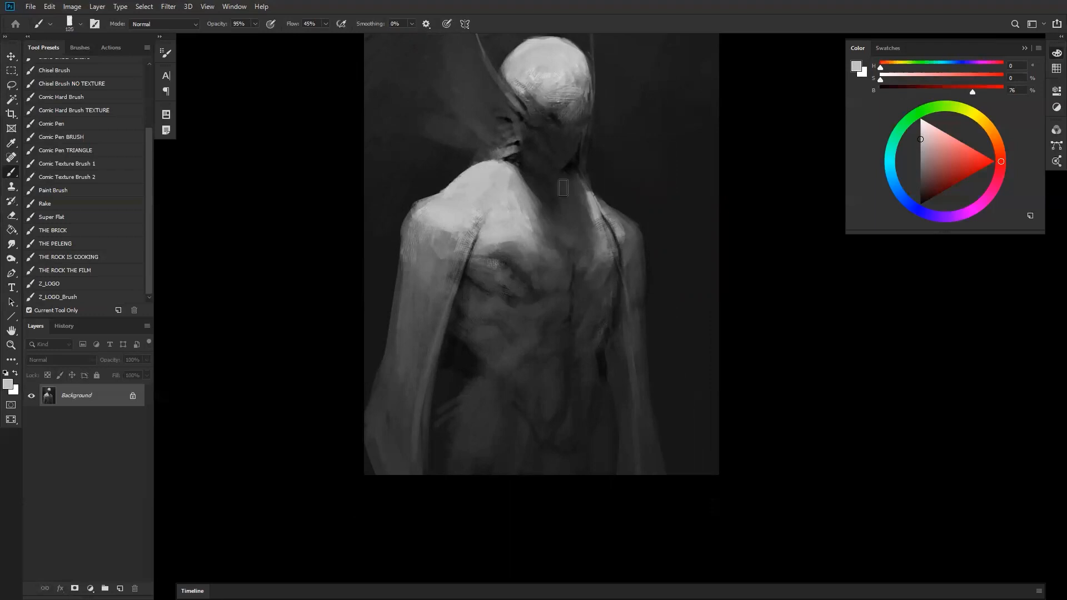
Refine the right side of the neck and collar with a small brush and dark greys sampled there
{"action": "key", "text": "["}
{"action": "left_click", "coordinate": [588, 191], "text": "alt"}
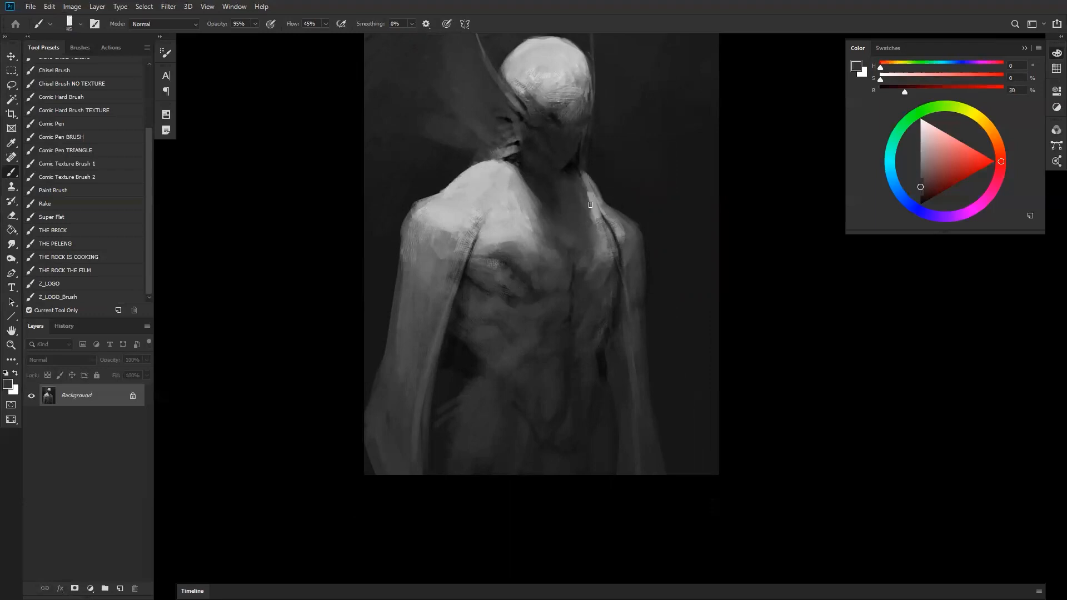
{"action": "left_click", "coordinate": [587, 184], "text": "alt"}
{"action": "key", "text": "bracketright"}
{"action": "left_click", "coordinate": [584, 184], "text": "alt"}
Enlarge the brush and blend the center of the chest below the neck with sampled dark grey, then reduce the brush to 300
{"action": "key", "text": "bracketright"}
{"action": "key", "text": "bracketright"}
{"action": "key", "text": "bracketright"}
{"action": "key", "text": "bracketright"}
{"action": "key", "text": "bracketright"}
{"action": "key", "text": "bracketright"}
{"action": "key", "text": "bracketright"}
{"action": "key", "text": "bracketright"}
{"action": "key", "text": "bracketright"}
{"action": "key", "text": "bracketright"}
{"action": "left_click", "coordinate": [570, 231], "text": "alt"}
{"action": "left_click_drag", "start_coordinate": [547, 219], "coordinate": [536, 228]}
{"action": "key", "text": "bracketleft"}
{"action": "key", "text": "bracketleft"}
{"action": "key", "text": "bracketleft"}
{"action": "key", "text": "bracketleft"}
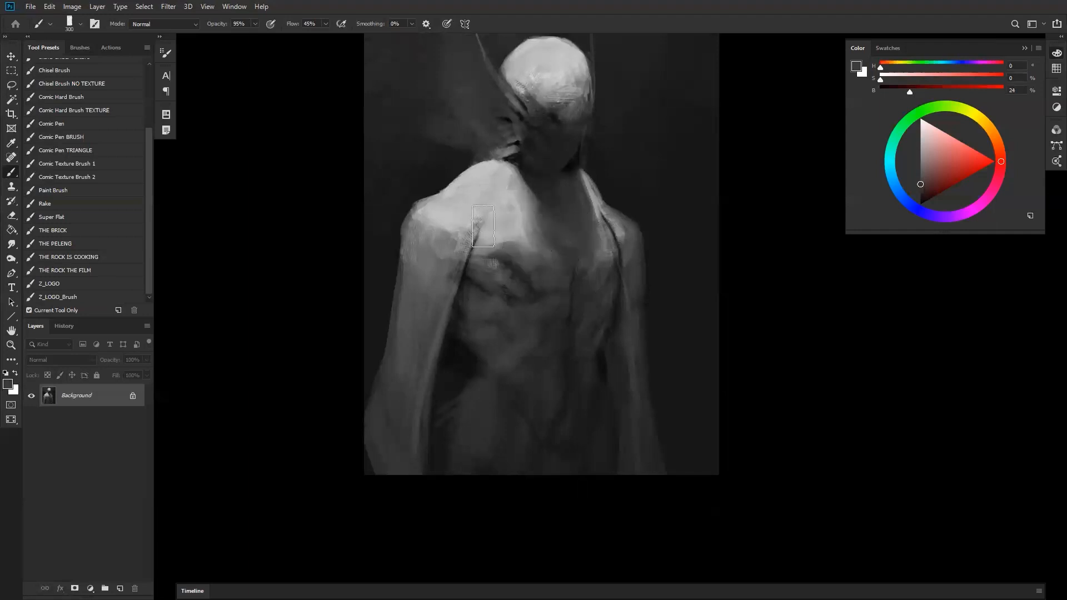
Resize the brush to 125 and blend the fold between the left shoulder and the chest with sampled greys
{"action": "key", "text": "bracketleft"}
{"action": "key", "text": "bracketleft"}
{"action": "key", "text": "bracketleft"}
{"action": "key", "text": "bracketleft"}
{"action": "key", "text": "bracketleft"}
{"action": "key", "text": "bracketleft"}
{"action": "key", "text": "bracketleft"}
{"action": "key", "text": "bracketleft"}
{"action": "key", "text": "bracketright"}
{"action": "key", "text": "bracketright"}
{"action": "key", "text": "bracketright"}
{"action": "key", "text": "bracketright"}
{"action": "key", "text": "bracketright"}
{"action": "key", "text": "bracketright"}
{"action": "key", "text": "bracketright"}
{"action": "key", "text": "bracketright"}
{"action": "left_click", "coordinate": [472, 241], "text": "alt"}
{"action": "mouse_move", "coordinate": [475, 204]}
{"action": "left_mouse_down"}
{"action": "mouse_move", "coordinate": [509, 175]}
{"action": "mouse_move", "coordinate": [478, 170]}
{"action": "mouse_move", "coordinate": [456, 202]}
{"action": "mouse_move", "coordinate": [486, 168]}
{"action": "left_mouse_up"}
{"action": "left_click", "coordinate": [464, 221], "text": "alt"}
{"action": "mouse_move", "coordinate": [453, 207]}
{"action": "left_mouse_down"}
{"action": "mouse_move", "coordinate": [428, 224]}
{"action": "mouse_move", "coordinate": [464, 221]}
{"action": "left_mouse_up"}
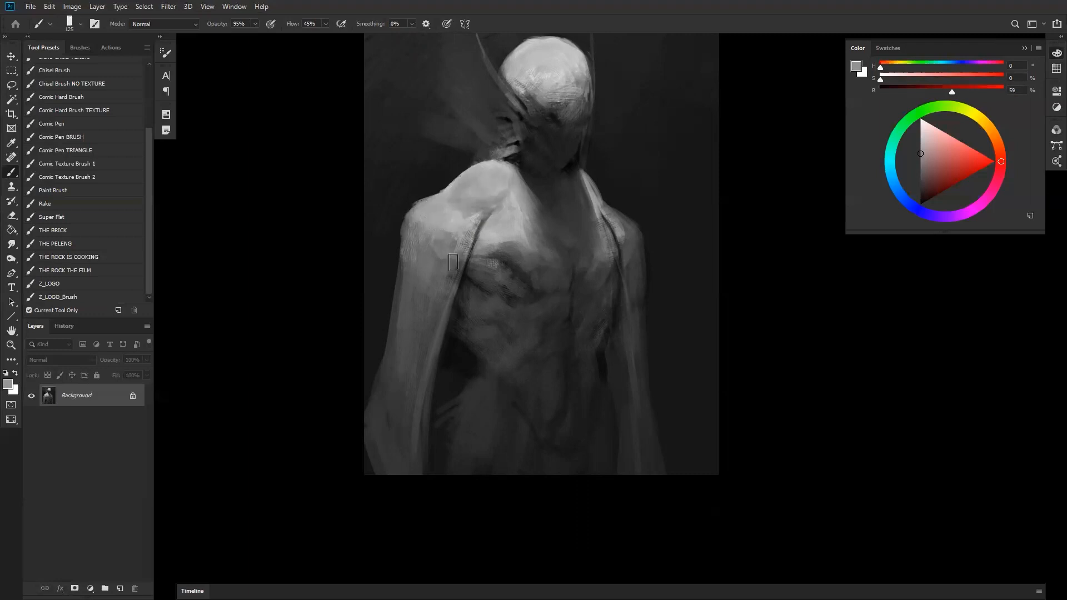
Darken the highlight along the right side of the neck with a size 100 brush and sampled dark grey
{"action": "key", "text": "bracketleft"}
{"action": "left_click", "coordinate": [625, 229], "text": "alt"}
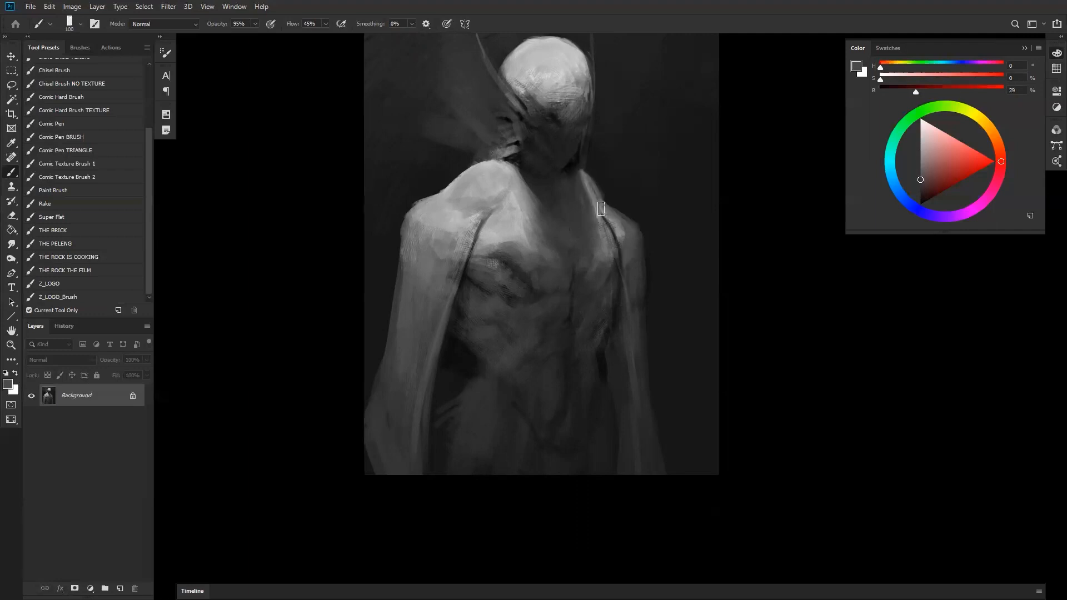
{"action": "key", "text": "ctrl"}
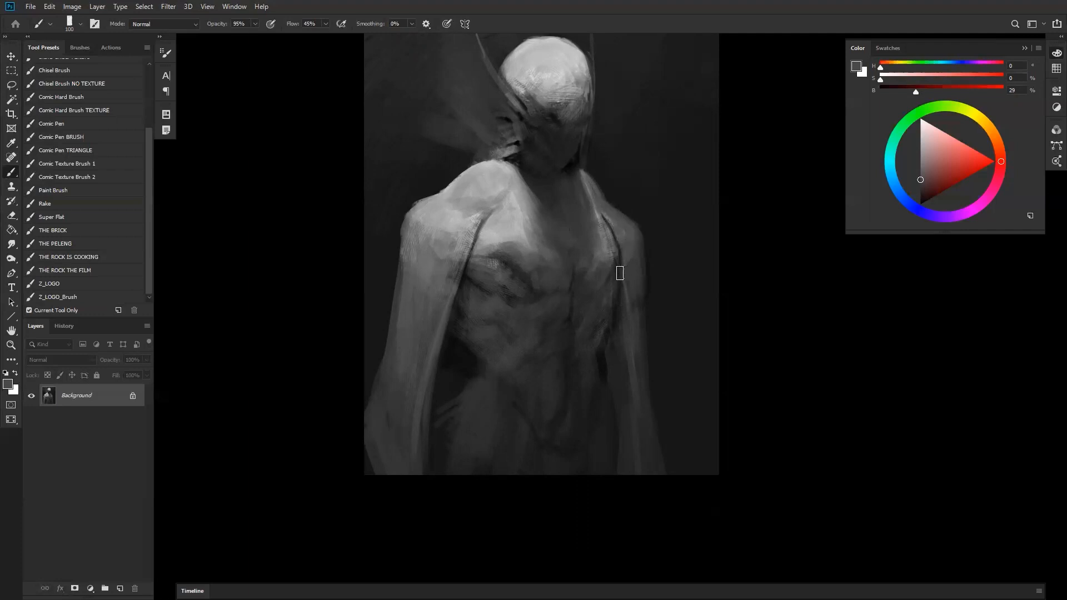
Enlarge the brush and soften the left armpit fold and upper arm with greys sampled there, then flip the canvas horizontally
{"action": "key", "text": "bracketright"}
{"action": "key", "text": "bracketright"}
{"action": "key", "text": "bracketright"}
{"action": "key", "text": "bracketright"}
{"action": "left_click", "coordinate": [479, 218], "text": "alt"}
{"action": "mouse_move", "coordinate": [478, 219]}
{"action": "left_mouse_down"}
{"action": "mouse_move", "coordinate": [429, 274]}
{"action": "mouse_move", "coordinate": [427, 250]}
{"action": "mouse_move", "coordinate": [440, 245]}
{"action": "left_mouse_up"}
{"action": "left_click", "coordinate": [458, 263], "text": "alt"}
{"action": "key", "text": "bracketleft"}
{"action": "mouse_move", "coordinate": [574, 303]}
{"action": "left_mouse_down"}
{"action": "mouse_move", "coordinate": [533, 322]}
{"action": "mouse_move", "coordinate": [513, 225]}
{"action": "left_mouse_up"}
Darken the center line of the chest with black, then blend the sternum using sampled dark greys and a size 200 brush
{"action": "key", "text": "d"}
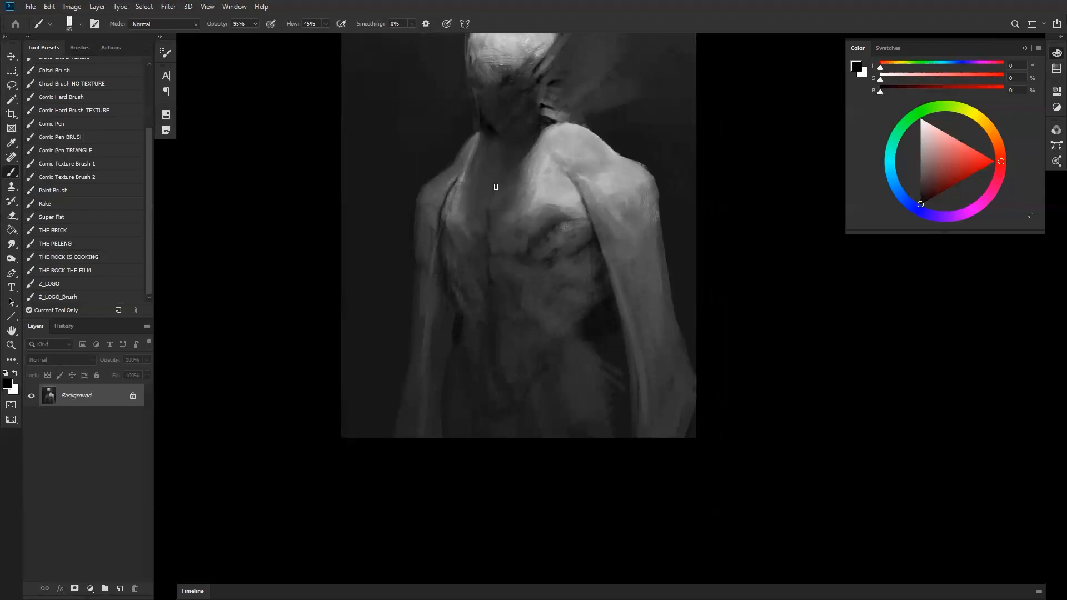
{"action": "left_click", "coordinate": [497, 158], "text": "alt"}
{"action": "left_click", "coordinate": [508, 215], "text": "alt"}
{"action": "key", "text": "bracketright"}
{"action": "key", "text": "bracketright"}
{"action": "key", "text": "bracketright"}
{"action": "key", "text": "bracketright"}
{"action": "key", "text": "bracketright"}
{"action": "key", "text": "bracketright"}
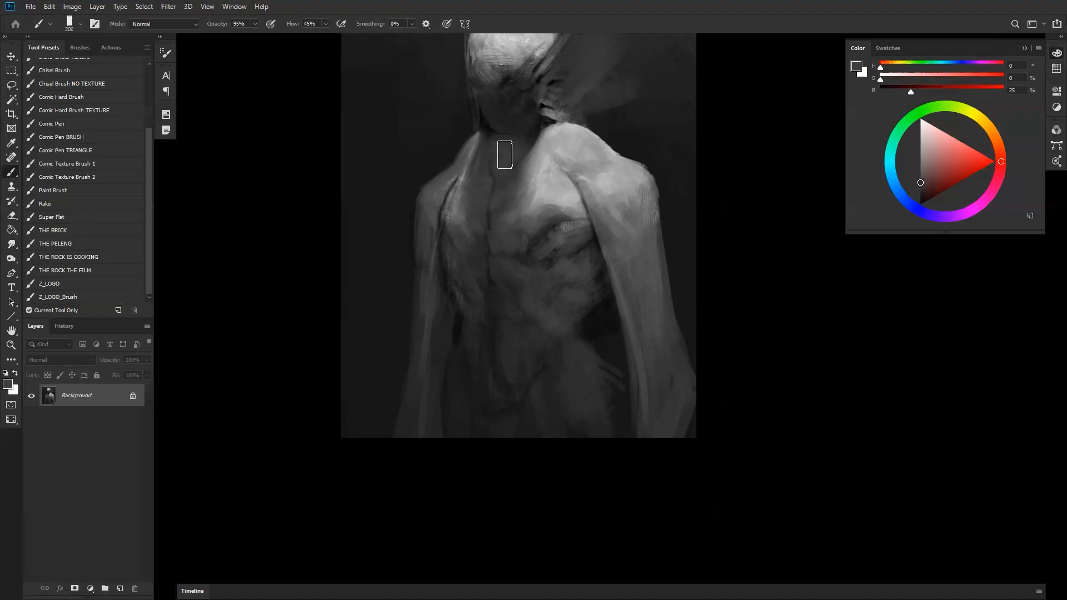
Flip the canvas horizontally to return the figure to its original orientation
{"action": "key", "text": "z"}
{"action": "left_click", "coordinate": [495, 235], "text": "alt"}
{"action": "left_click", "coordinate": [496, 235], "text": "alt"}
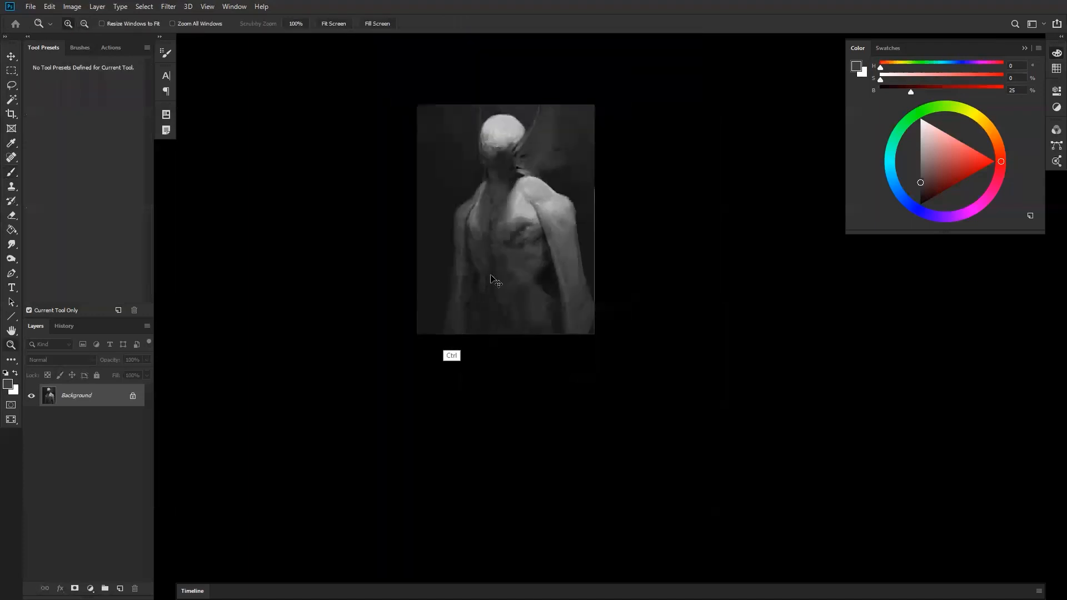
{"action": "key", "text": "ctrl+f"}
Reduce the brush to 40 and touch up the shadow between the neck and left shoulder with sampled dark greys
{"action": "left_click", "coordinate": [555, 208]}
{"action": "left_click", "coordinate": [554, 207]}
{"action": "left_click", "coordinate": [554, 205]}
{"action": "key", "text": "b"}
{"action": "left_click", "coordinate": [411, 146], "text": "alt"}
{"action": "key", "text": "bracketleft"}
{"action": "key", "text": "bracketleft"}
{"action": "key", "text": "bracketleft"}
{"action": "key", "text": "bracketleft"}
{"action": "key", "text": "bracketleft"}
{"action": "key", "text": "bracketleft"}
{"action": "key", "text": "bracketleft"}
{"action": "key", "text": "bracketleft"}
{"action": "key", "text": "bracketleft"}
{"action": "key", "text": "bracketleft"}
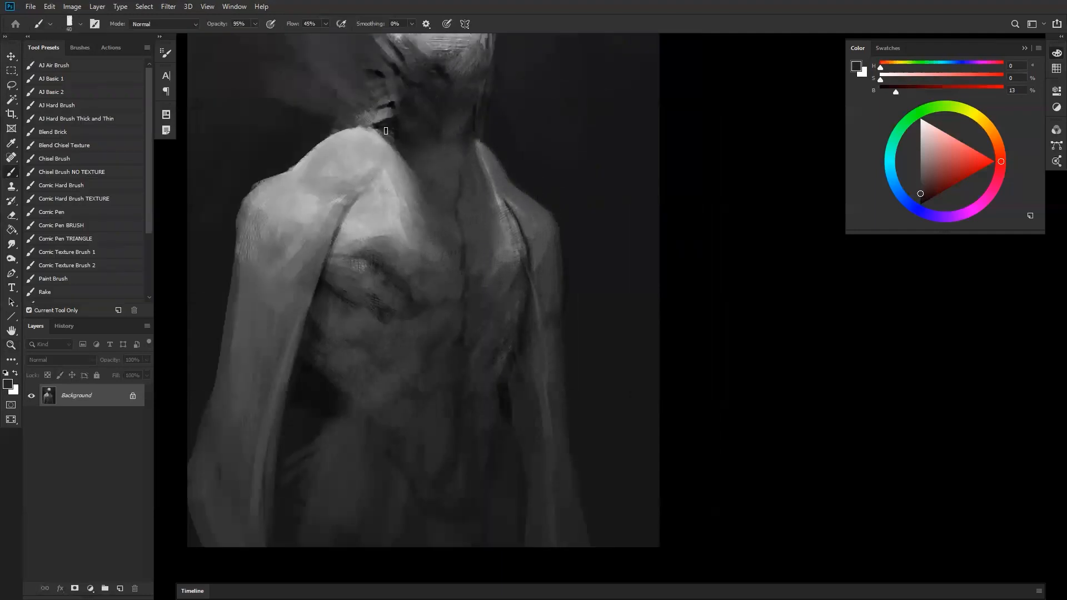
{"action": "left_click", "coordinate": [382, 128], "text": "alt"}
Paint a thin black crease running from the left armpit into the side of the torso
{"action": "key", "text": "z"}
{"action": "left_click", "coordinate": [490, 207], "text": "alt"}
{"action": "left_click", "coordinate": [491, 207], "text": "alt"}
{"action": "left_click", "coordinate": [498, 209], "text": "alt"}
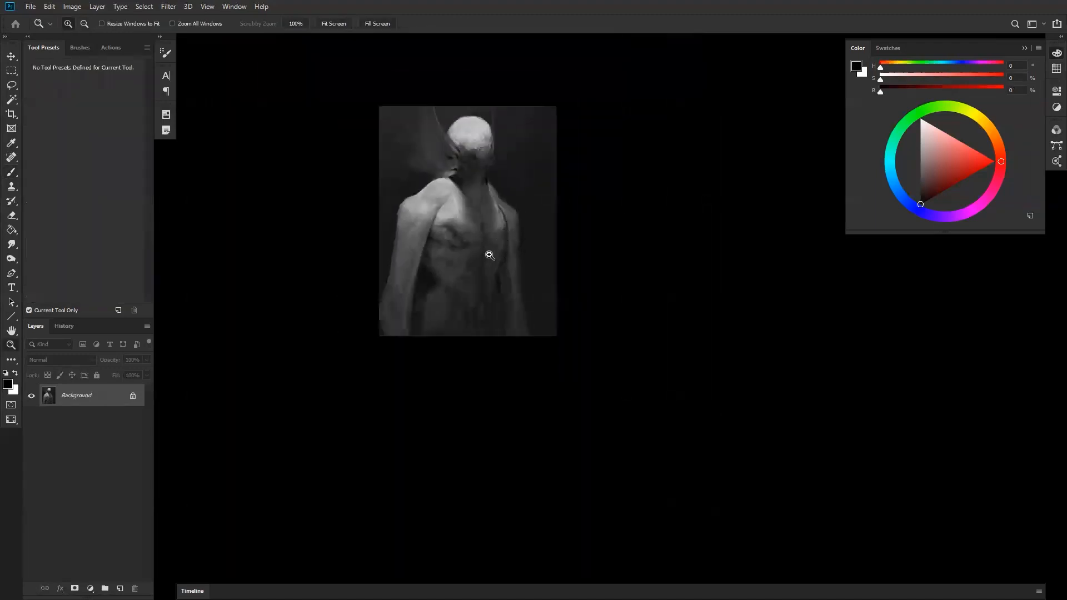
{"action": "left_click", "coordinate": [487, 253]}
{"action": "left_click", "coordinate": [481, 229]}
{"action": "key", "text": "b"}
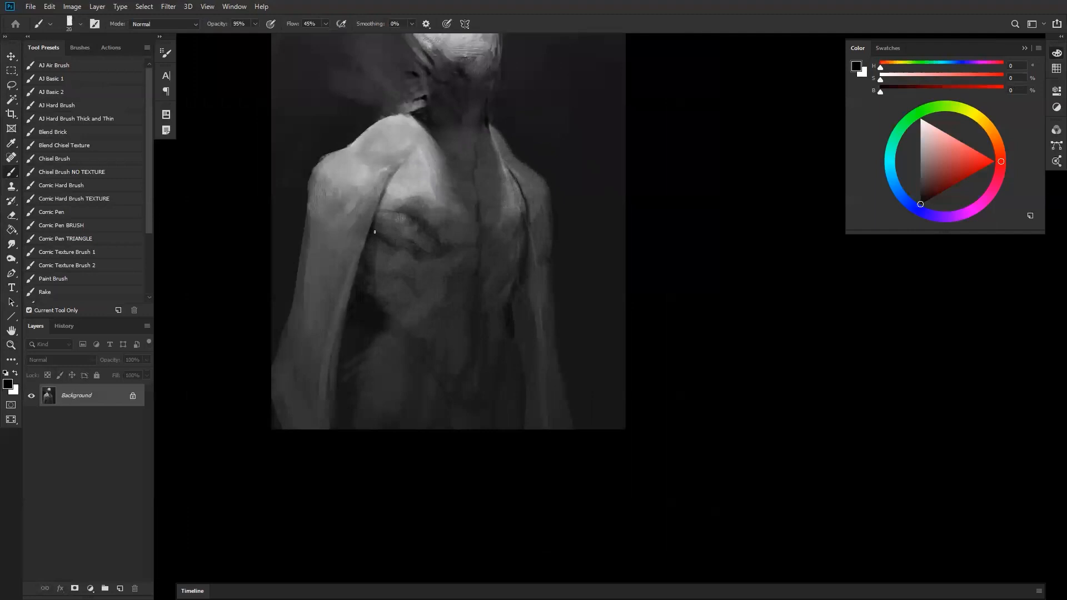
{"action": "left_click_drag", "start_coordinate": [371, 231], "coordinate": [399, 255]}
{"action": "left_click_drag", "start_coordinate": [448, 223], "coordinate": [534, 201]}
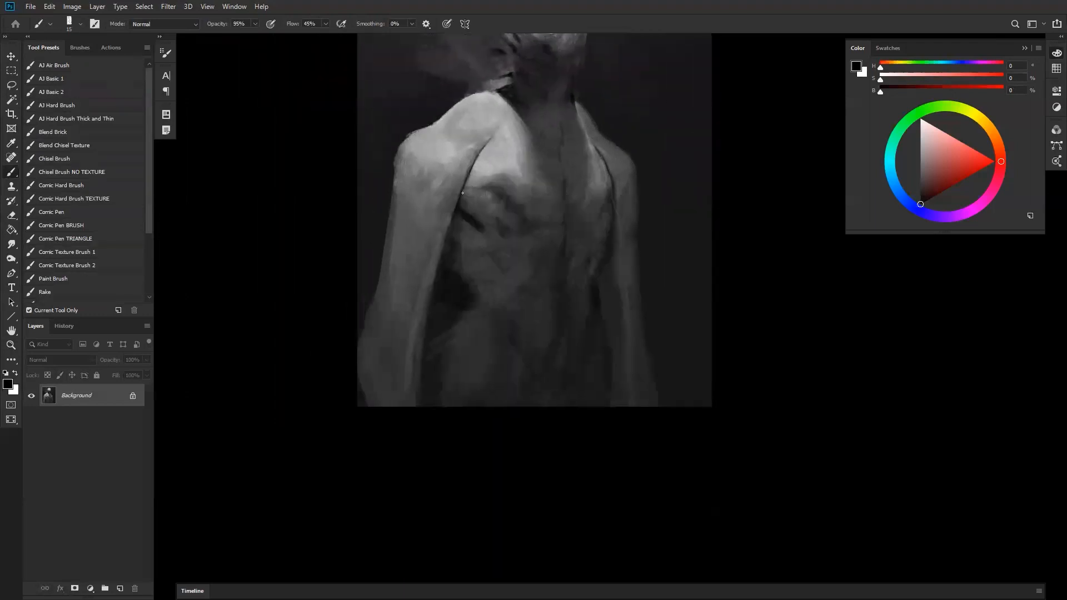
Refine the armpit crease with sampled dark grey at brush size 45 and brighten the left shoulder with sampled light grey
{"action": "left_click", "coordinate": [472, 205], "text": "alt"}
{"action": "key", "text": "bracketright"}
{"action": "left_click_drag", "start_coordinate": [512, 255], "coordinate": [523, 205]}
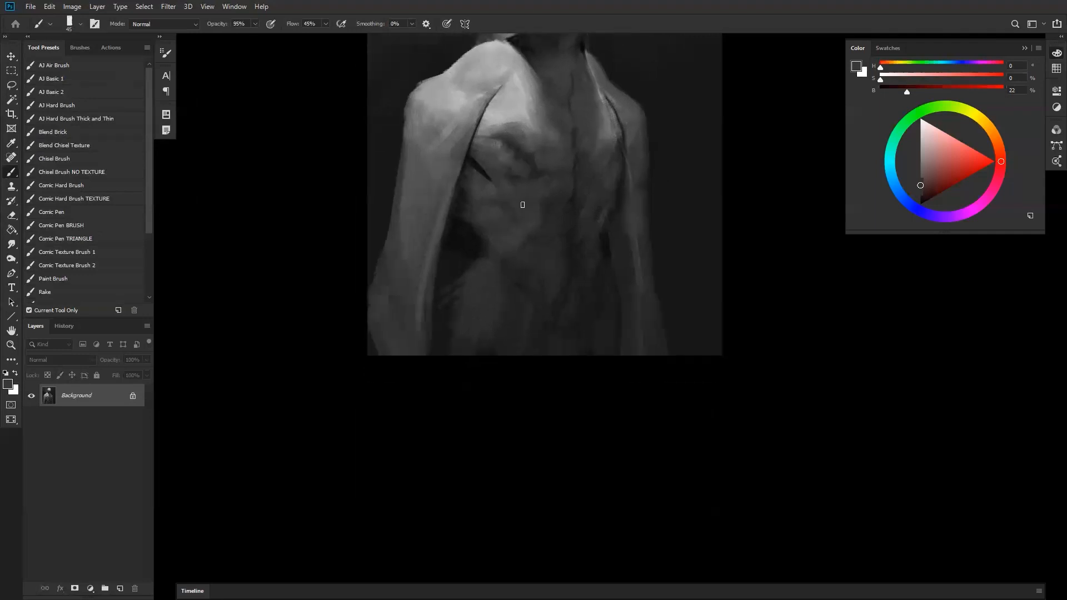
{"action": "left_click", "coordinate": [464, 117], "text": "alt"}
{"action": "left_click_drag", "start_coordinate": [523, 155], "coordinate": [512, 293]}
Create a new empty layer above the Background and bring the head into view
{"action": "key", "text": "ctrl+shift+alt+n"}
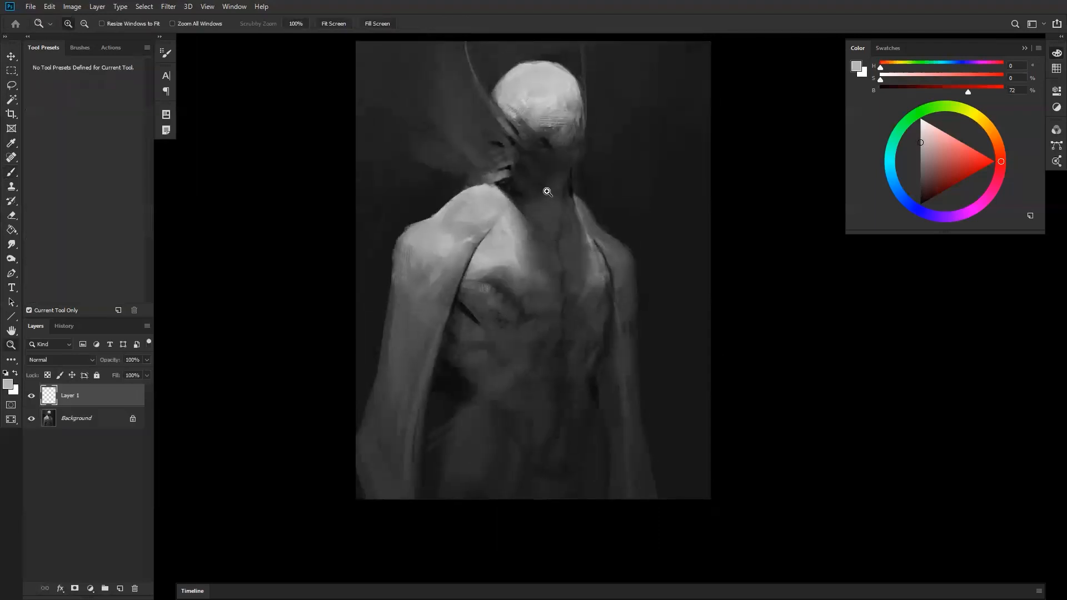
{"action": "left_click", "coordinate": [545, 190], "text": "ctrl"}
{"action": "left_click_drag", "start_coordinate": [541, 74], "coordinate": [531, 139]}
Sketch two thick black eyebrows and two round black eyes over the head on the new layer
{"action": "key", "text": "d"}
{"action": "left_click_drag", "start_coordinate": [518, 178], "coordinate": [562, 177]}
{"action": "left_click_drag", "start_coordinate": [574, 165], "coordinate": [602, 176]}
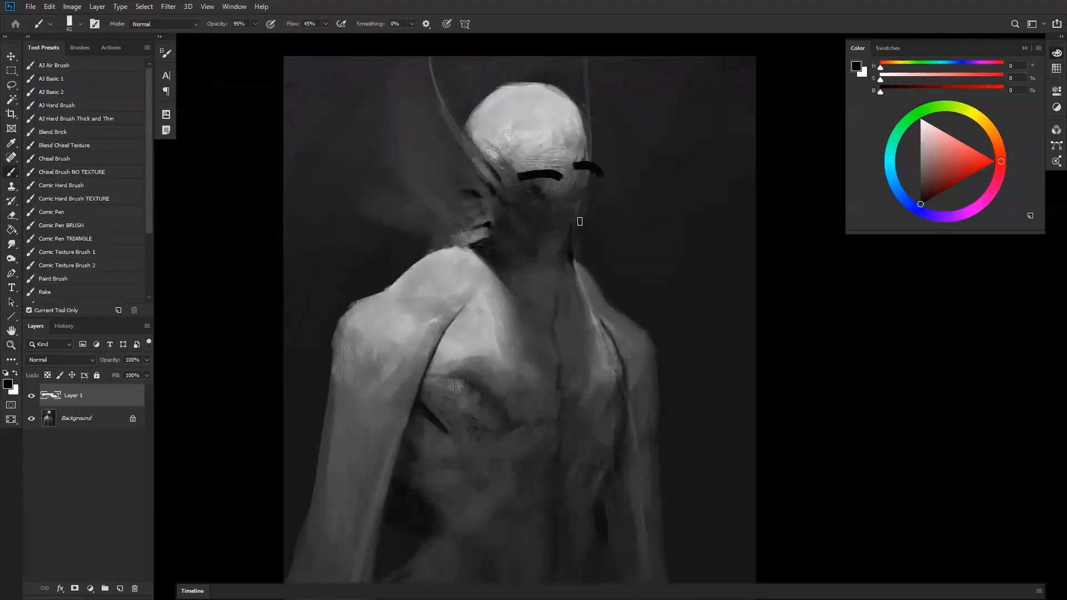
{"action": "left_click", "coordinate": [550, 174], "text": "ctrl"}
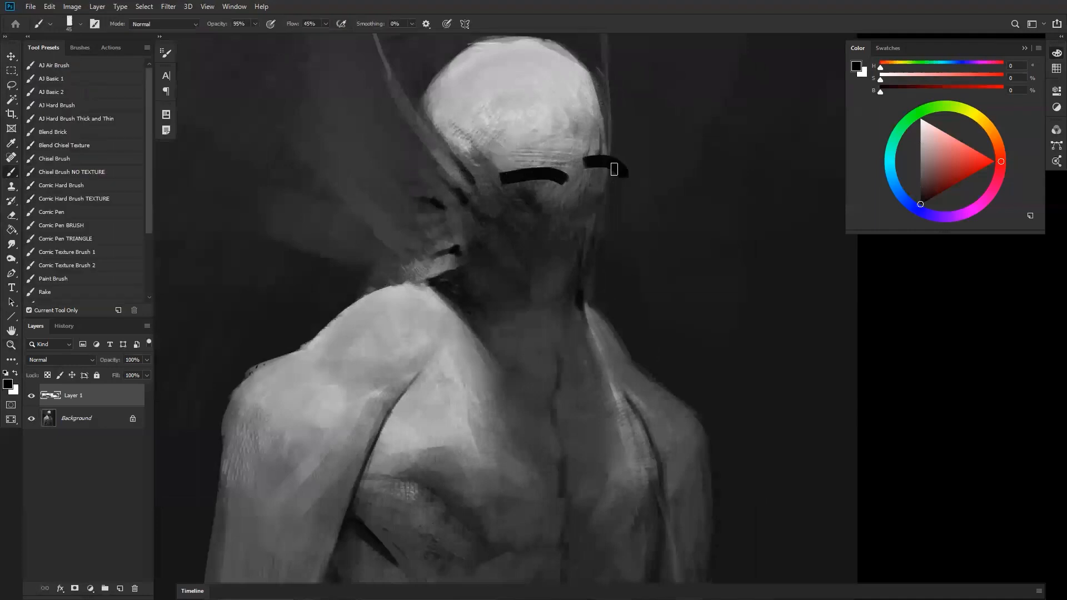
{"action": "left_click_drag", "start_coordinate": [528, 198], "coordinate": [535, 208]}
{"action": "left_click_drag", "start_coordinate": [592, 192], "coordinate": [601, 203]}
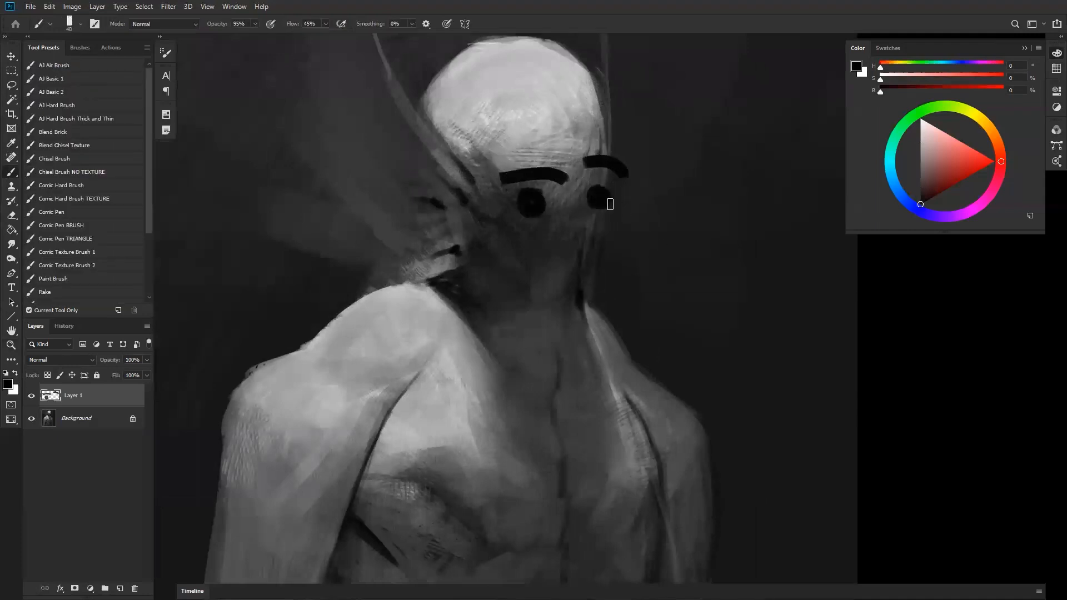
Add curved forehead lines above the eyes and thin both eyebrows with the Eraser
{"action": "mouse_move", "coordinate": [567, 140]}
{"action": "left_mouse_down"}
{"action": "mouse_move", "coordinate": [569, 166]}
{"action": "mouse_move", "coordinate": [616, 132]}
{"action": "left_mouse_up"}
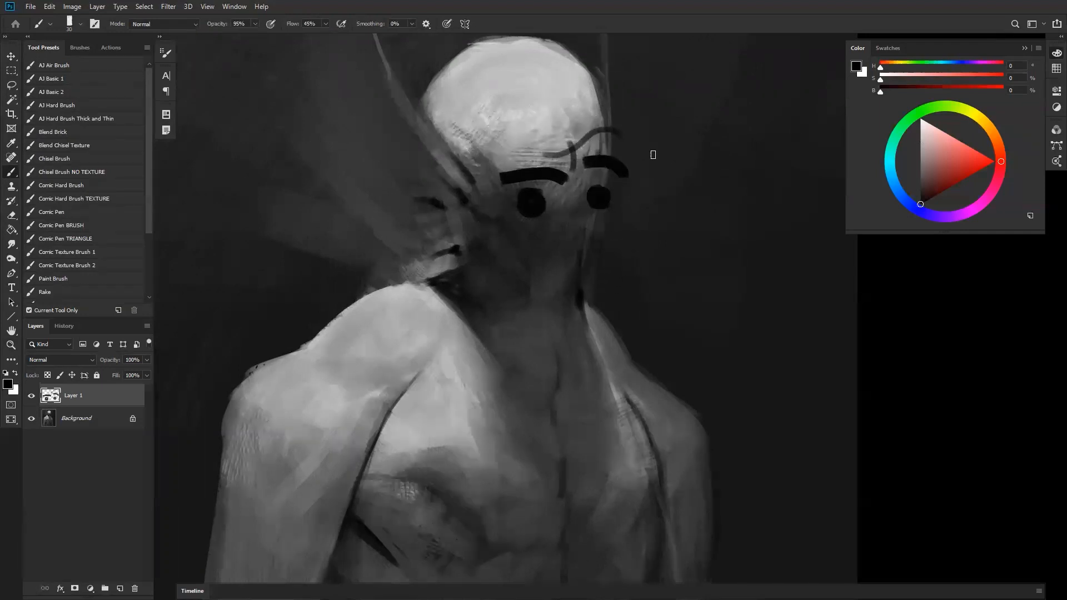
{"action": "left_click", "coordinate": [620, 176], "text": "alt"}
{"action": "key", "text": "e"}
{"action": "left_click_drag", "start_coordinate": [625, 175], "coordinate": [592, 166]}
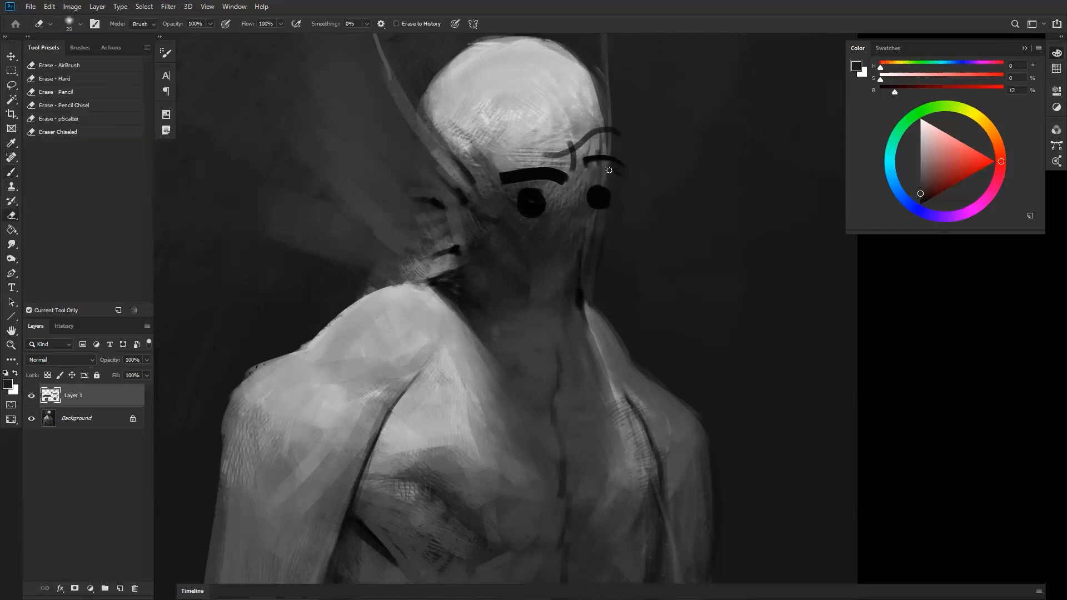
{"action": "mouse_move", "coordinate": [523, 180]}
{"action": "left_mouse_down"}
{"action": "mouse_move", "coordinate": [502, 177]}
{"action": "mouse_move", "coordinate": [562, 181]}
{"action": "left_mouse_up"}
{"action": "key", "text": "b"}
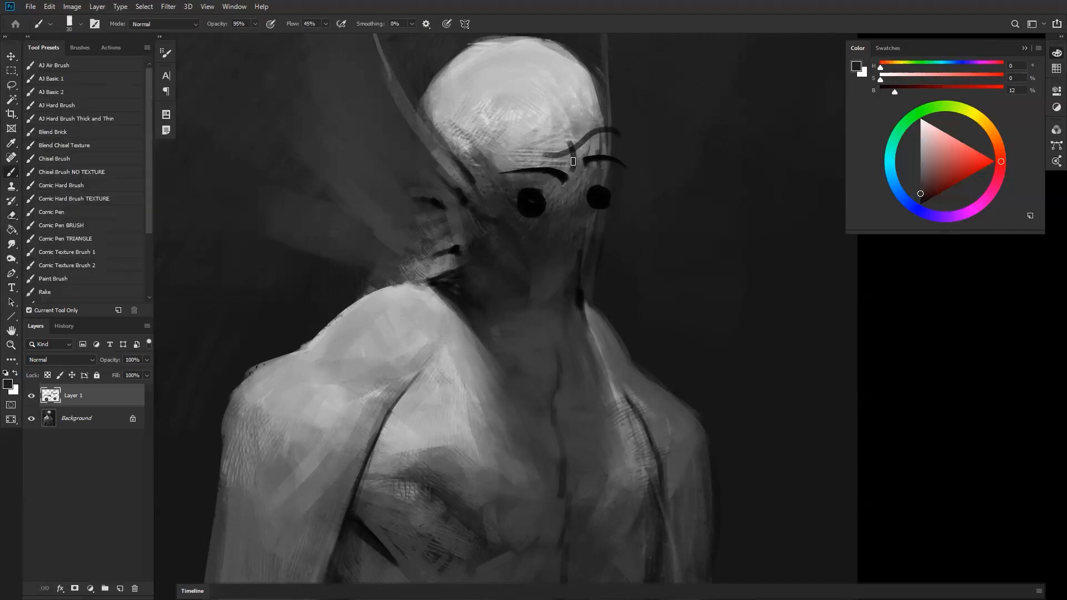
Mark the inner brow in black, and sketch an ellipse around the eye area with arrows beside the head
{"action": "key", "text": "d"}
{"action": "left_click_drag", "start_coordinate": [564, 179], "coordinate": [566, 165]}
{"action": "left_click_drag", "start_coordinate": [674, 183], "coordinate": [660, 161]}
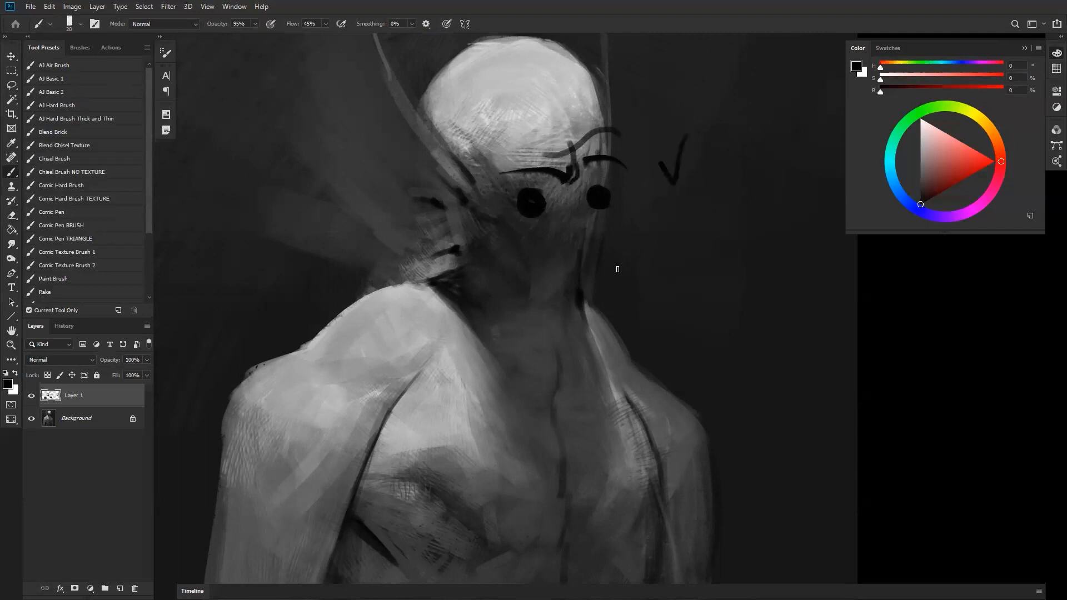
{"action": "mouse_move", "coordinate": [670, 142]}
{"action": "left_mouse_down"}
{"action": "mouse_move", "coordinate": [493, 166]}
{"action": "mouse_move", "coordinate": [633, 89]}
{"action": "left_mouse_up"}
{"action": "left_click_drag", "start_coordinate": [679, 123], "coordinate": [784, 107]}
{"action": "left_click_drag", "start_coordinate": [762, 86], "coordinate": [766, 121]}
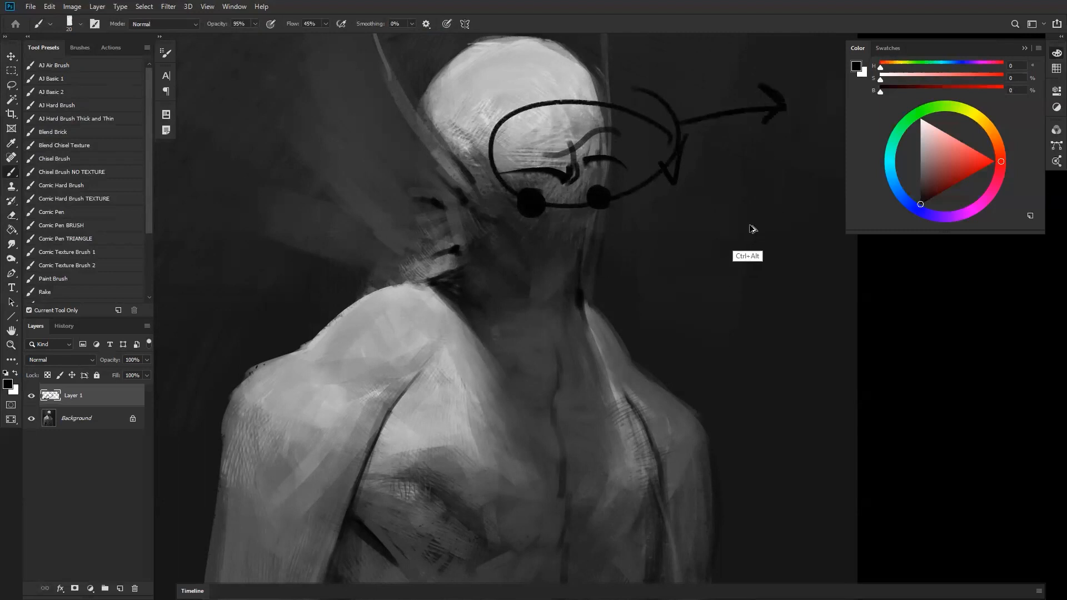
Undo all the face sketch strokes, leaving the new layer empty
{"action": "key", "text": "ctrl+alt+z"}
{"action": "key", "text": "ctrl+alt+z"}
{"action": "key", "text": "ctrl+alt+z"}
{"action": "key", "text": "ctrl+alt+z"}
{"action": "key", "text": "ctrl+alt+z"}
{"action": "key", "text": "ctrl+alt+z"}
{"action": "key", "text": "ctrl+alt+z"}
{"action": "key", "text": "ctrl+alt+z"}
{"action": "key", "text": "ctrl+alt+z"}
{"action": "key", "text": "ctrl+alt+z"}
{"action": "key", "text": "ctrl+alt+z"}
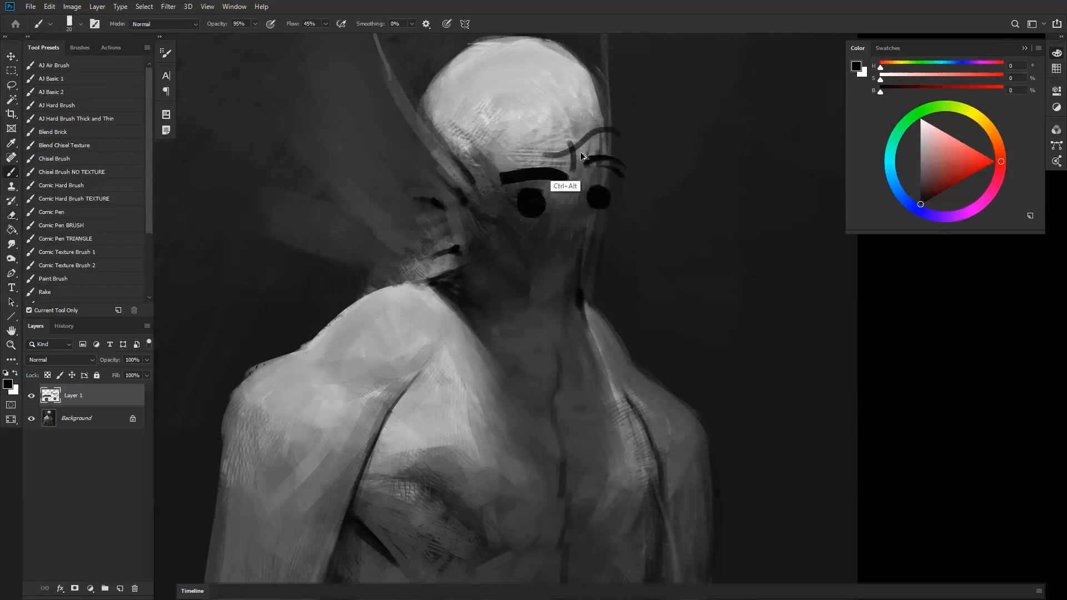
{"action": "key", "text": "ctrl+alt+z"}
{"action": "key", "text": "ctrl+alt+z"}
{"action": "key", "text": "ctrl+alt+z"}
{"action": "key", "text": "ctrl+alt+z"}
{"action": "key", "text": "ctrl+alt+z"}
{"action": "key", "text": "ctrl+alt+z"}
{"action": "key", "text": "ctrl+alt+z"}
Zoom out to review the whole figure and flip the canvas horizontally
{"action": "key", "text": "z"}
{"action": "left_click", "coordinate": [571, 198], "text": "alt"}
{"action": "left_click", "coordinate": [590, 187], "text": "alt"}
{"action": "left_click", "coordinate": [607, 177], "text": "alt"}
{"action": "left_click", "coordinate": [616, 175]}
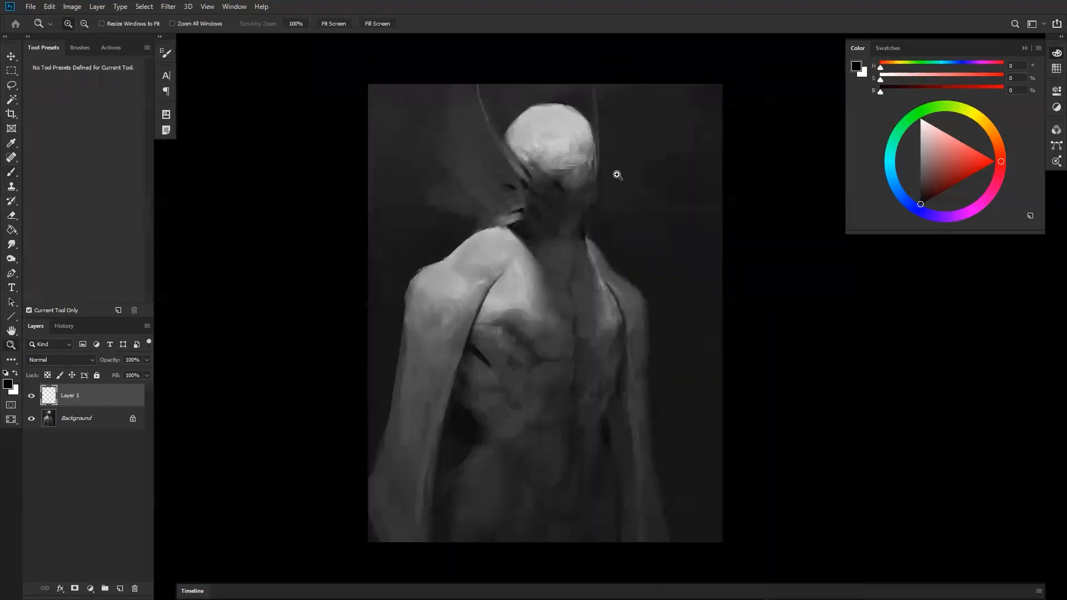
{"action": "left_click", "coordinate": [602, 174]}
{"action": "key", "text": "ctrl+f"}
Trim the outer edge of the head with background grey sampled beside it, then flip the canvas back
{"action": "left_click_drag", "start_coordinate": [582, 213], "coordinate": [605, 190]}
{"action": "key", "text": "b"}
{"action": "left_click", "coordinate": [494, 63], "text": "alt"}
{"action": "left_click_drag", "start_coordinate": [483, 86], "coordinate": [515, 54]}
{"action": "key", "text": "ctrl+z"}
{"action": "mouse_move", "coordinate": [481, 92]}
{"action": "left_mouse_down"}
{"action": "mouse_move", "coordinate": [498, 67]}
{"action": "mouse_move", "coordinate": [539, 54]}
{"action": "mouse_move", "coordinate": [517, 56]}
{"action": "left_mouse_up"}
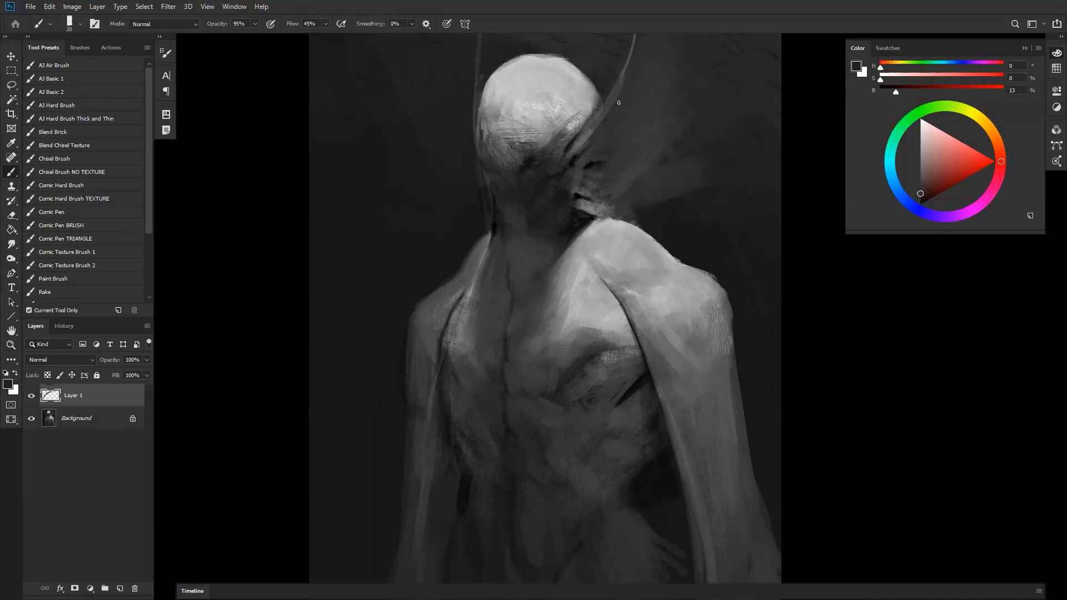
{"action": "left_click", "coordinate": [574, 192], "text": "alt"}
{"action": "left_click", "coordinate": [578, 203], "text": "alt"}
{"action": "key", "text": "ctrl+shift+h"}
Select the Rake brush preset, enlarge it to 100 and texture the lower face with white and sampled greys
{"action": "left_click", "coordinate": [583, 236], "text": "ctrl"}
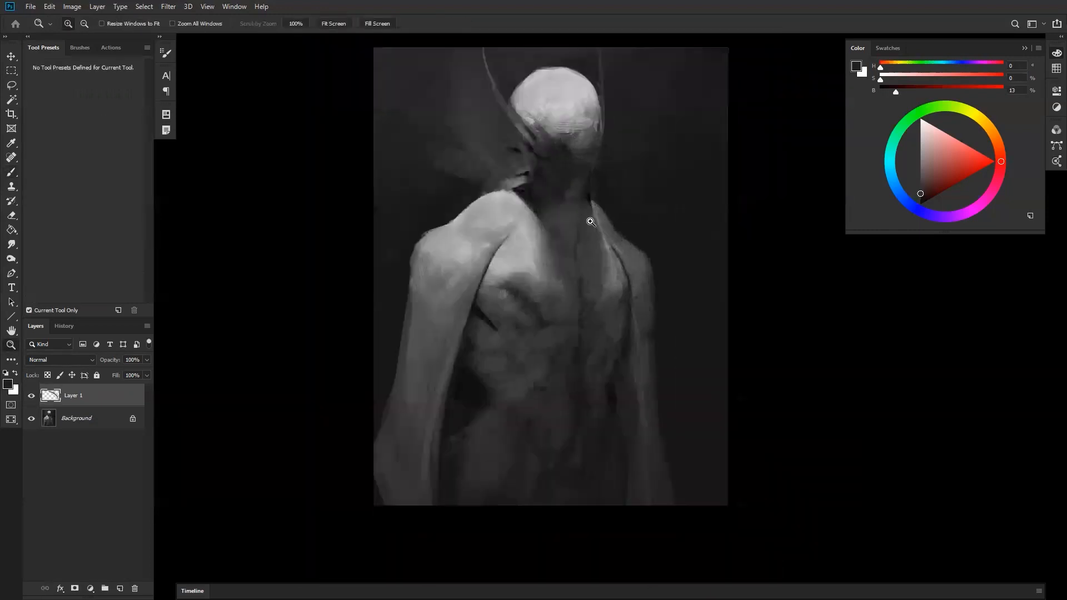
{"action": "left_click", "coordinate": [593, 226]}
{"action": "key", "text": "b"}
{"action": "key", "text": "d"}
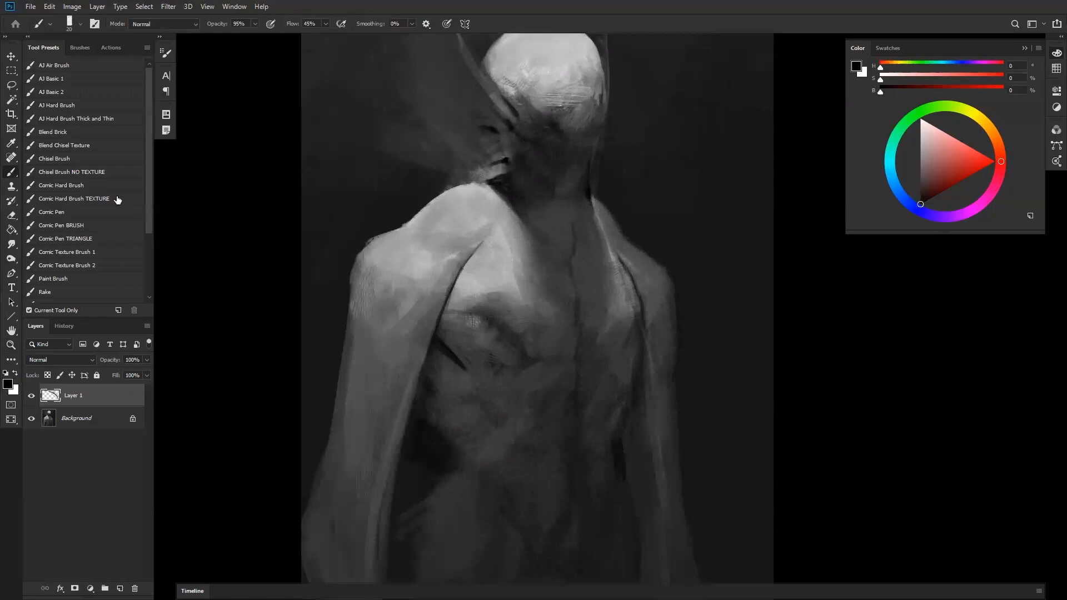
{"action": "left_click", "coordinate": [65, 291]}
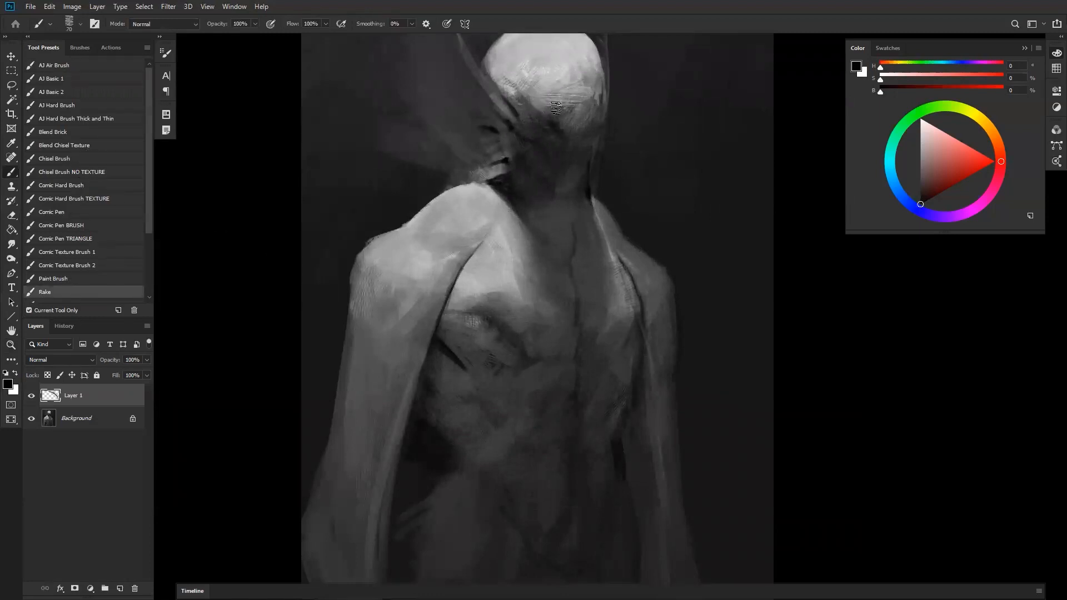
{"action": "key", "text": "x"}
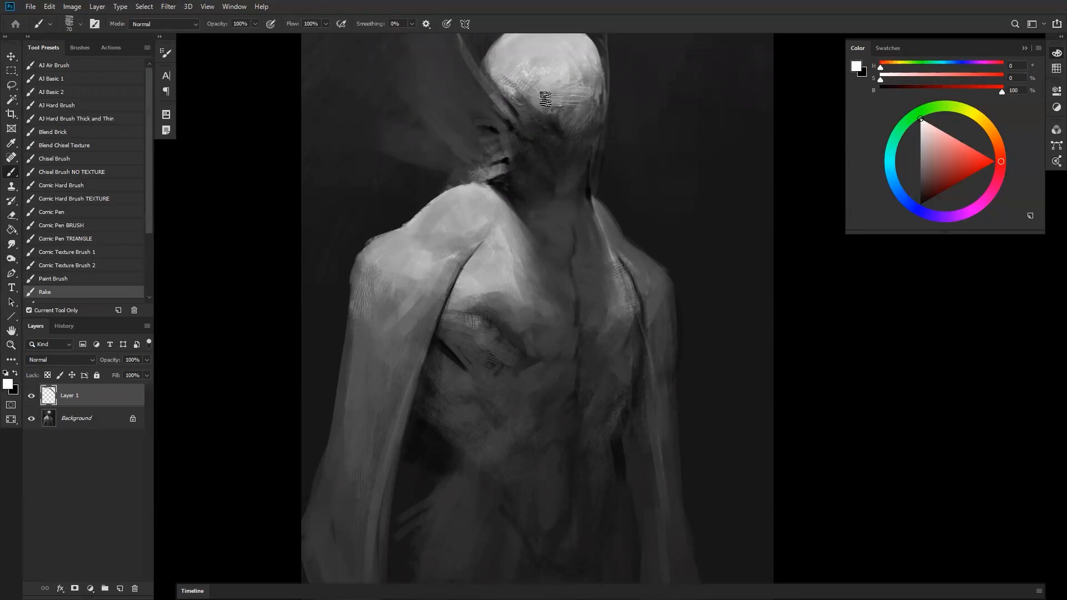
{"action": "key", "text": "bracketright"}
{"action": "key", "text": "bracketright"}
{"action": "key", "text": "bracketright"}
{"action": "mouse_move", "coordinate": [562, 103]}
{"action": "left_mouse_down"}
{"action": "mouse_move", "coordinate": [527, 102]}
{"action": "mouse_move", "coordinate": [578, 79]}
{"action": "mouse_move", "coordinate": [582, 119]}
{"action": "mouse_move", "coordinate": [547, 118]}
{"action": "mouse_move", "coordinate": [578, 127]}
{"action": "mouse_move", "coordinate": [554, 109]}
{"action": "mouse_move", "coordinate": [602, 107]}
{"action": "mouse_move", "coordinate": [578, 159]}
{"action": "mouse_move", "coordinate": [539, 141]}
{"action": "mouse_move", "coordinate": [579, 161]}
{"action": "left_mouse_up"}
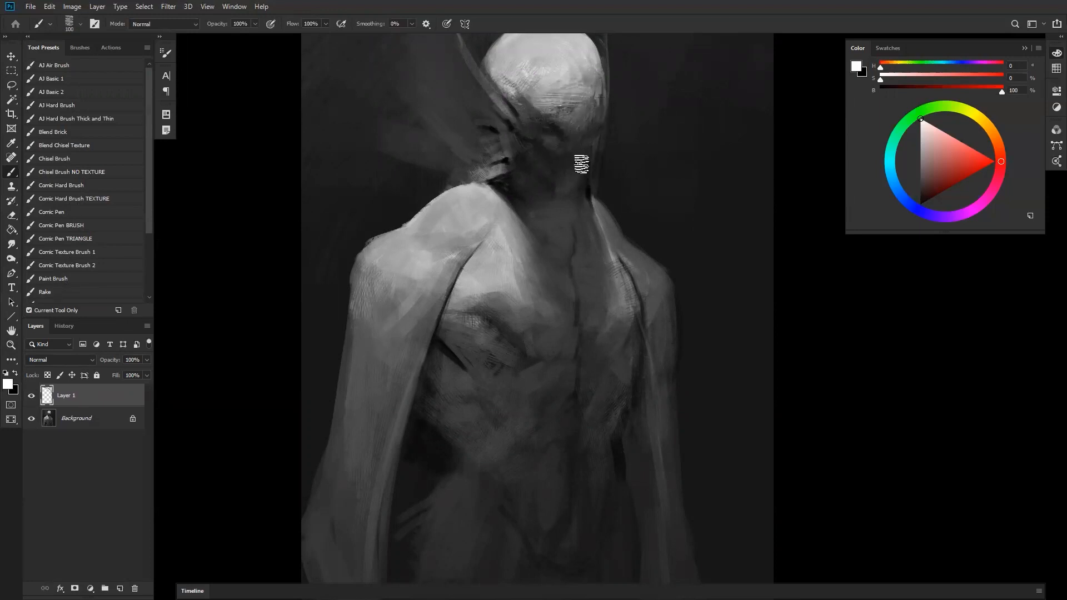
{"action": "left_click", "coordinate": [555, 145], "text": "alt"}
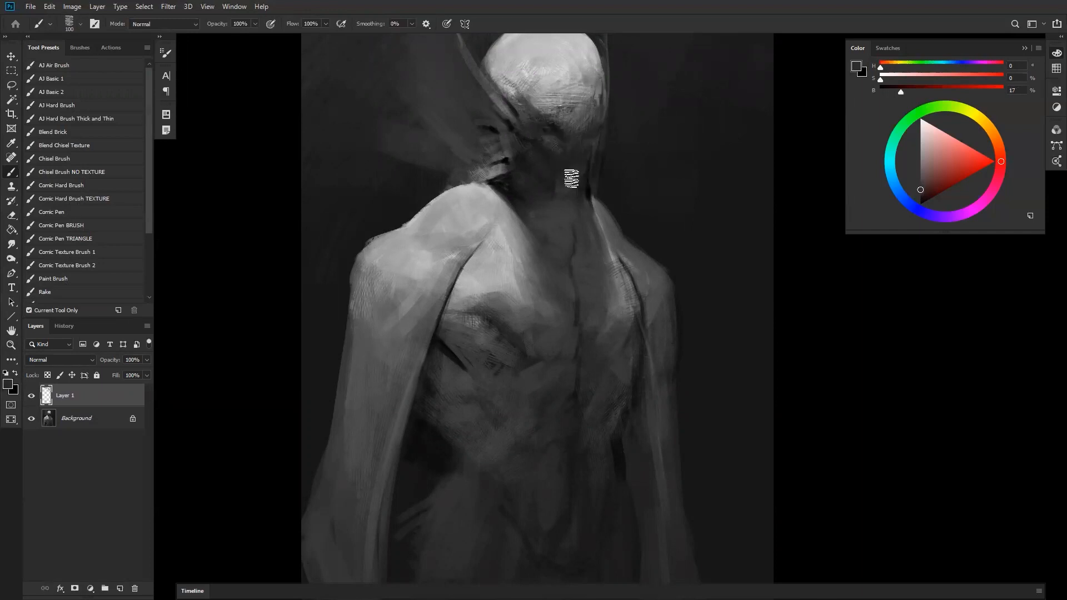
{"action": "left_click", "coordinate": [559, 137], "text": "alt"}
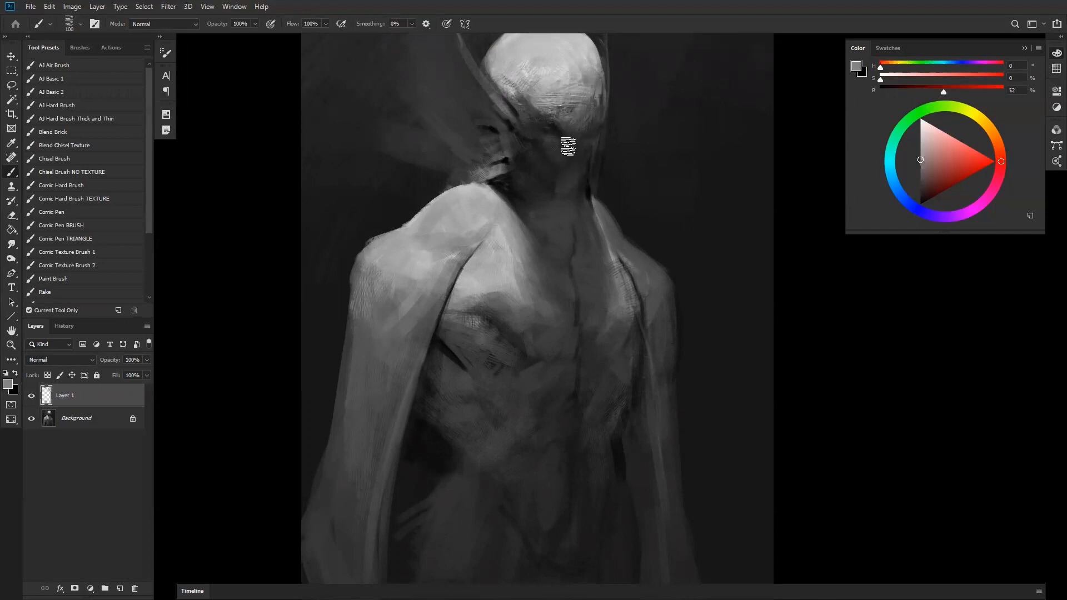
Check the whole figure from a distance, then flip the canvas horizontally and center the head
{"action": "key", "text": "z"}
{"action": "left_click", "coordinate": [559, 228], "text": "alt"}
{"action": "left_click", "coordinate": [559, 228], "text": "alt"}
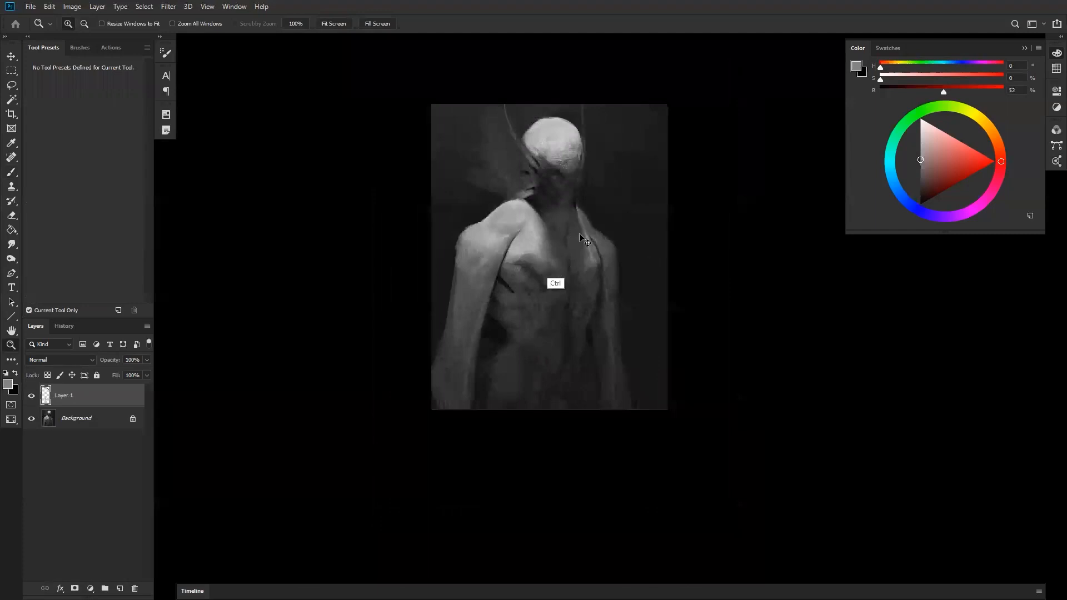
{"action": "left_click", "coordinate": [563, 232]}
{"action": "left_click", "coordinate": [563, 231]}
{"action": "left_click_drag", "start_coordinate": [555, 112], "coordinate": [555, 190]}
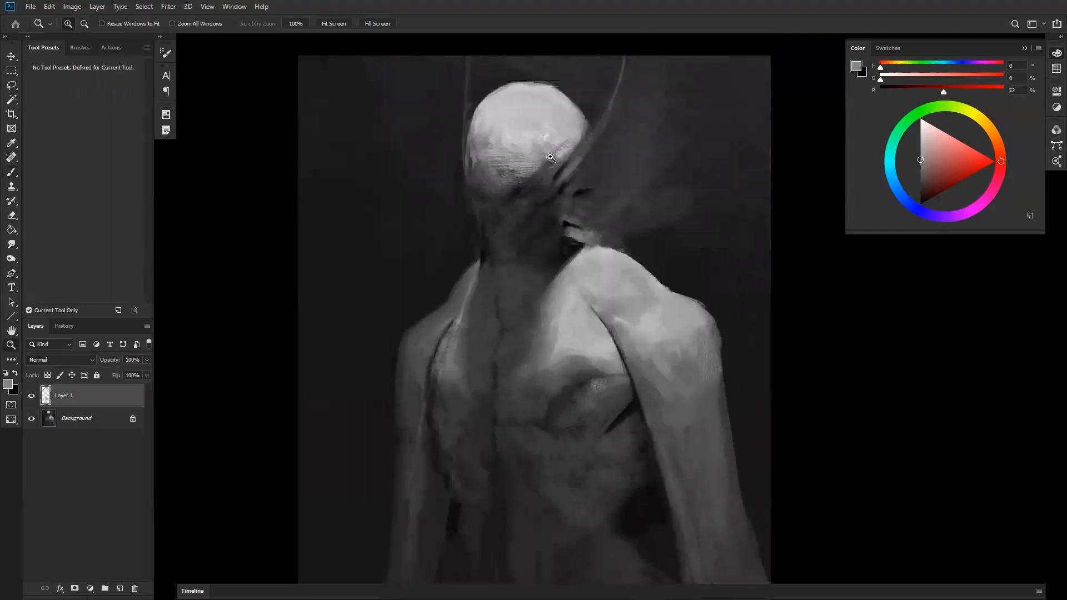
Reduce the Rake brush to 90 and texture the head, shoulder and lower chest with black and a light grey sampled from the crown
{"action": "left_click", "coordinate": [555, 158]}
{"action": "key", "text": "b"}
{"action": "key", "text": "d"}
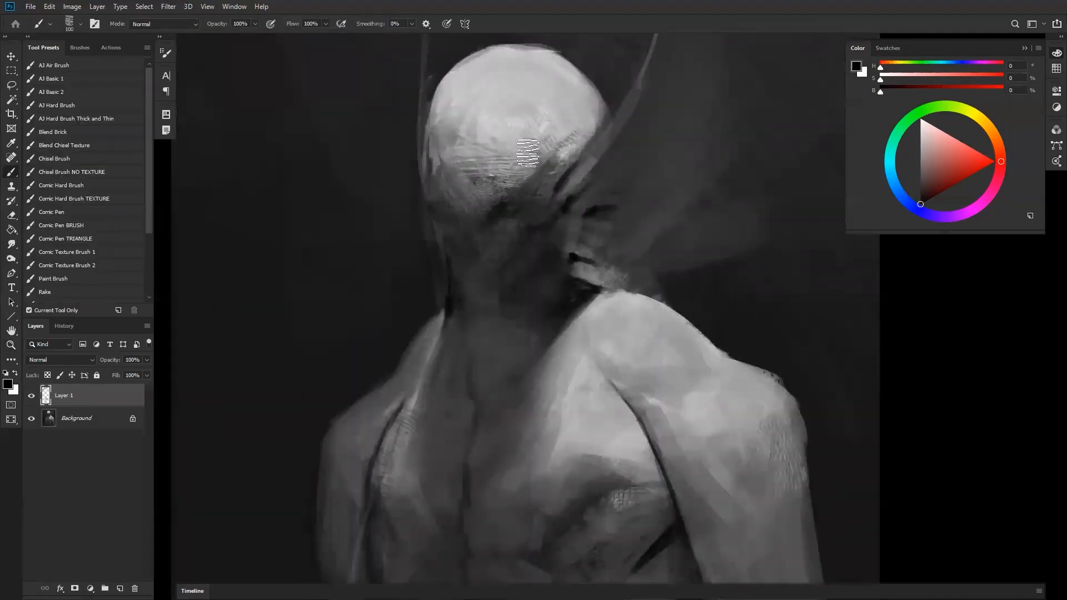
{"action": "left_click", "coordinate": [522, 83], "text": "alt"}
{"action": "key", "text": "bracketleft"}
{"action": "key", "text": "bracketleft"}
{"action": "key", "text": "bracketleft"}
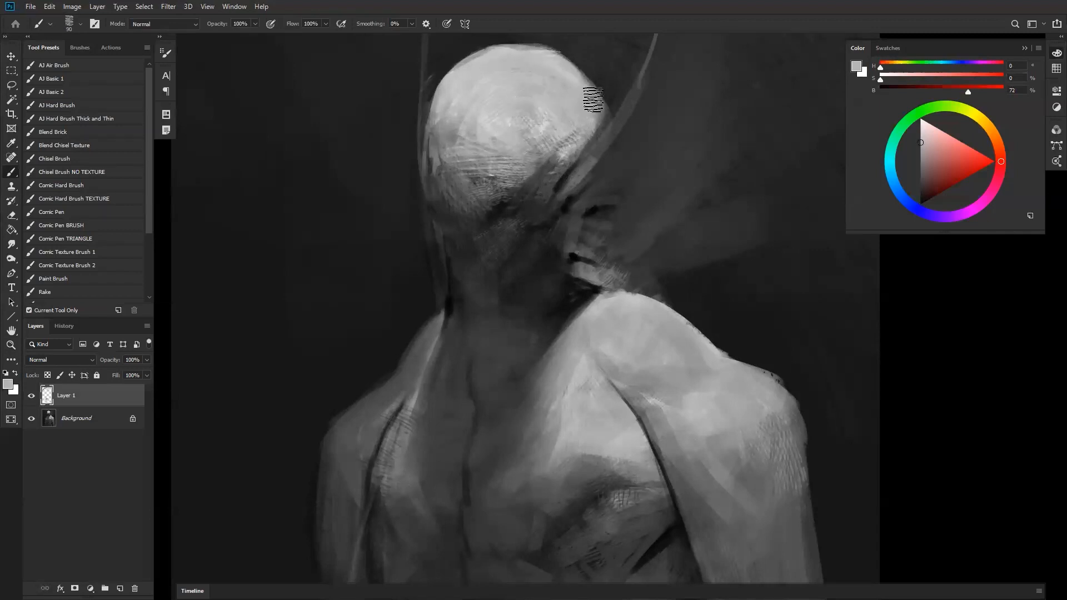
Refine the outer sides of the head with greys sampled along its edges and lower cheek
{"action": "left_click", "coordinate": [603, 121], "text": "alt"}
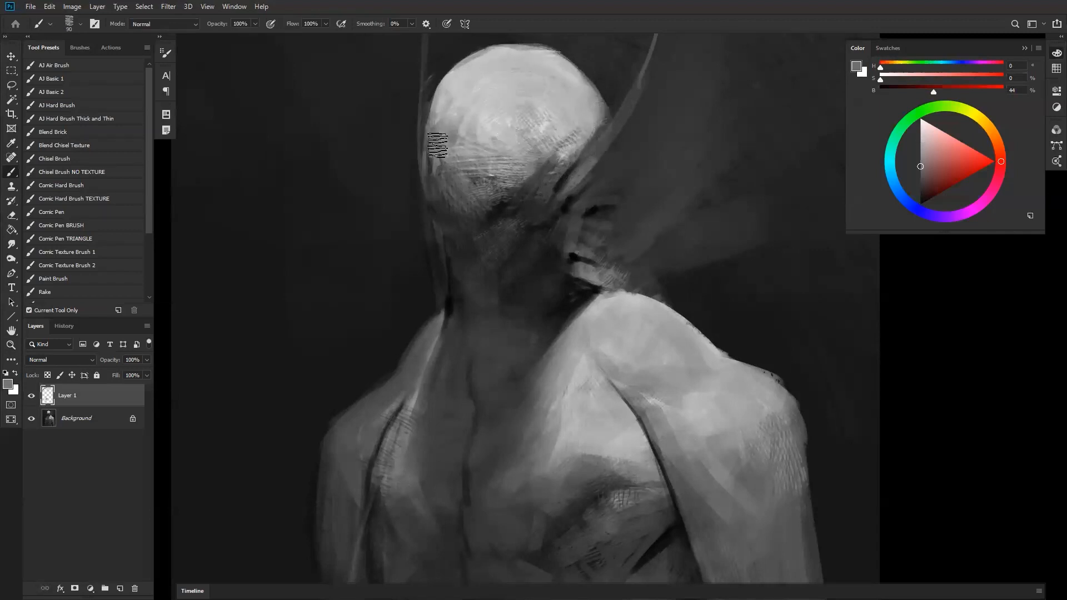
{"action": "left_click", "coordinate": [451, 150], "text": "alt"}
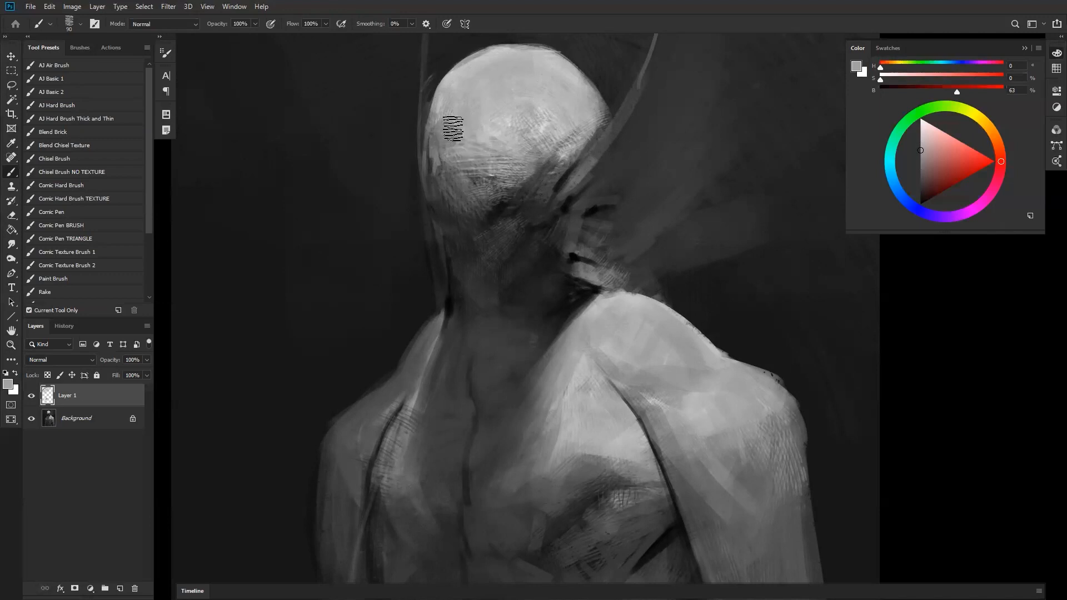
{"action": "key", "text": "d"}
{"action": "left_click", "coordinate": [446, 187], "text": "alt"}
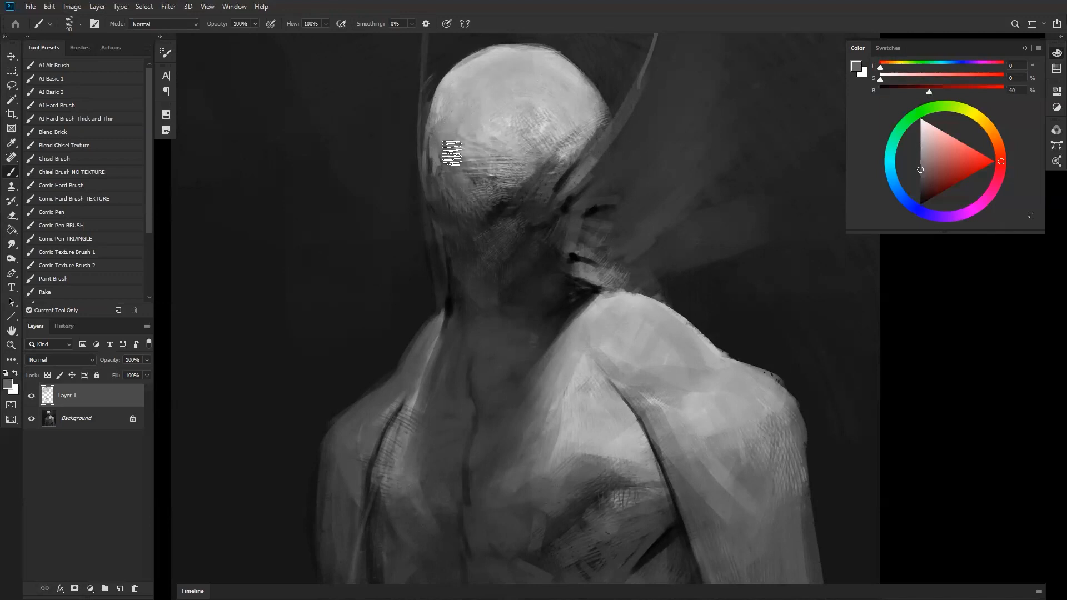
{"action": "left_click", "coordinate": [476, 131], "text": "alt"}
Shrink the brush to a fine tip and draw thin black creases across the lower face
{"action": "key", "text": "d"}
{"action": "key", "text": "bracketleft"}
{"action": "key", "text": "bracketleft"}
{"action": "key", "text": "bracketleft"}
{"action": "key", "text": "bracketleft"}
{"action": "key", "text": "bracketleft"}
{"action": "key", "text": "bracketleft"}
{"action": "key", "text": "bracketleft"}
{"action": "key", "text": "bracketleft"}
{"action": "key", "text": "bracketleft"}
{"action": "key", "text": "bracketleft"}
{"action": "key", "text": "bracketleft"}
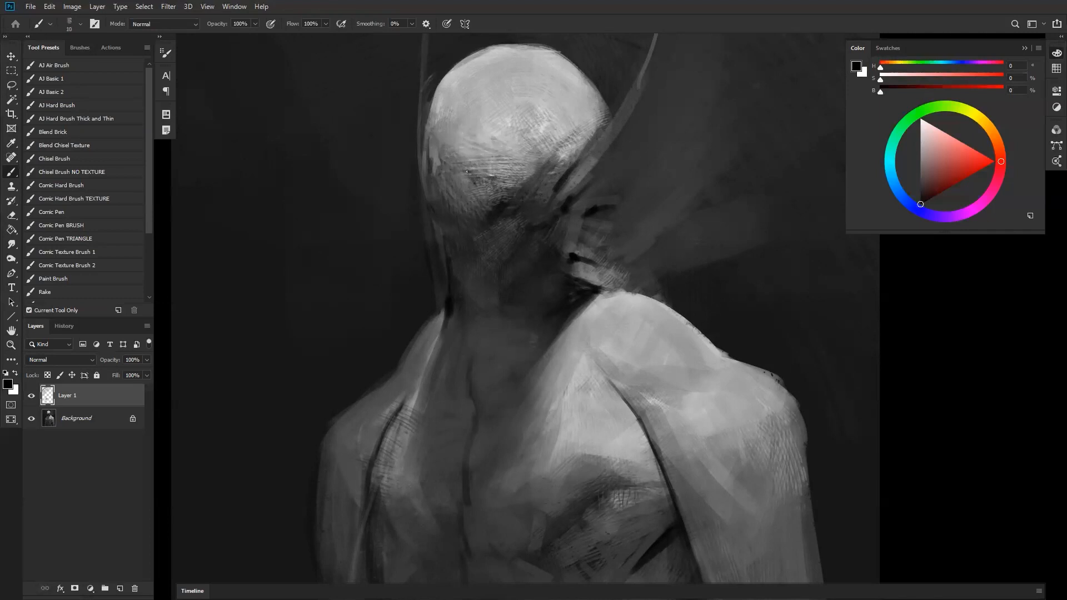
Flip the canvas horizontally and stroke the lower face with a dark grey sampled below it, using brush size 30
{"action": "key", "text": "z"}
{"action": "left_click", "coordinate": [485, 177], "text": "alt"}
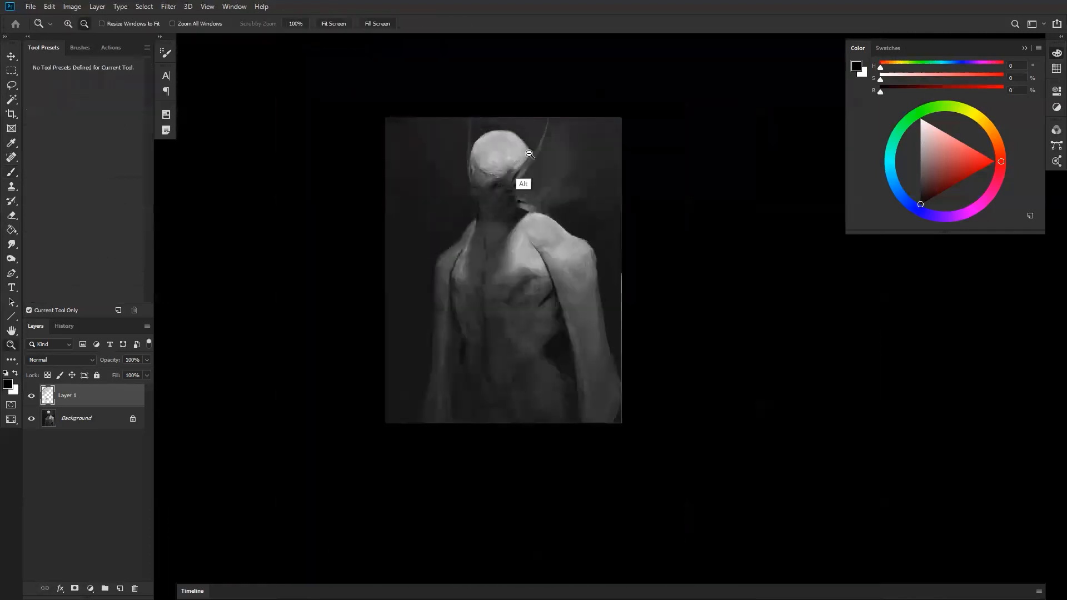
{"action": "left_click", "coordinate": [545, 204]}
{"action": "key", "text": "b"}
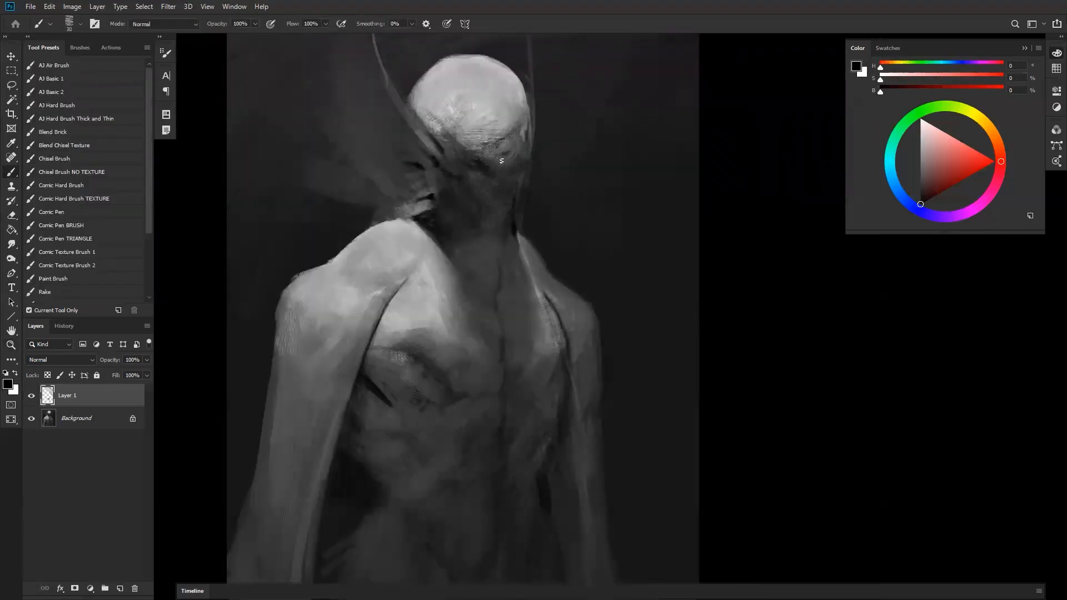
{"action": "key", "text": "z"}
{"action": "left_click", "coordinate": [506, 153]}
{"action": "key", "text": "b"}
{"action": "left_click", "coordinate": [506, 184], "text": "alt"}
{"action": "left_click_drag", "start_coordinate": [513, 153], "coordinate": [485, 145]}
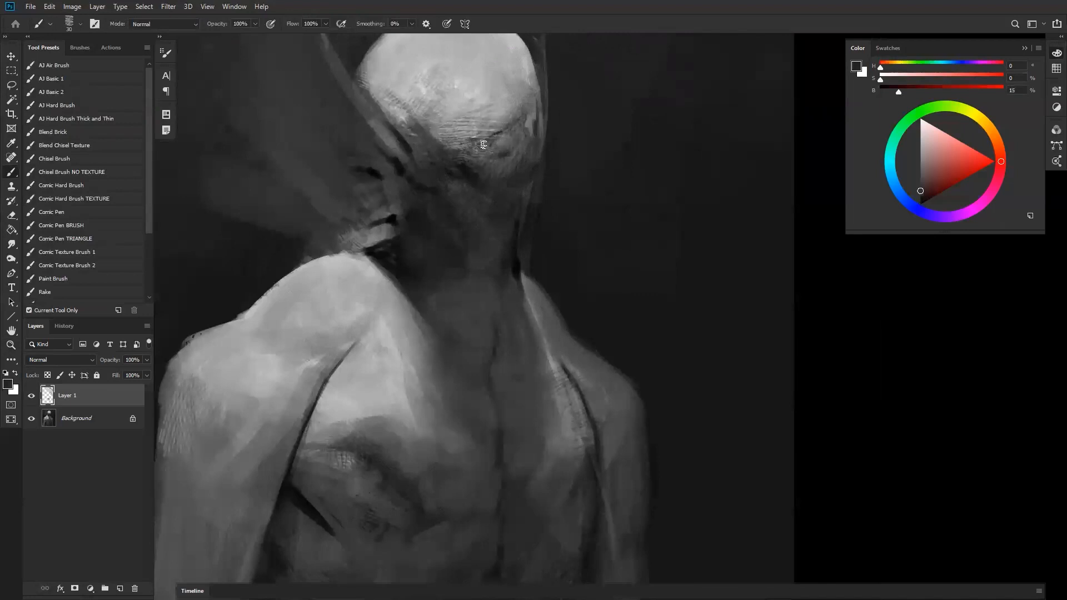
Deepen the lower-face cracks with sampled grey and black at a smaller brush size, and flip the canvas back
{"action": "left_click", "coordinate": [503, 151], "text": "alt"}
{"action": "key", "text": "d"}
{"action": "key", "text": "bracketleft"}
{"action": "key", "text": "bracketleft"}
{"action": "key", "text": "z"}
{"action": "left_click", "coordinate": [504, 252], "text": "alt"}
{"action": "left_click", "coordinate": [504, 252], "text": "alt"}
{"action": "left_click", "coordinate": [504, 252], "text": "alt"}
{"action": "scroll", "coordinate": [507, 299], "scroll_direction": "up", "scroll_amount": 3}
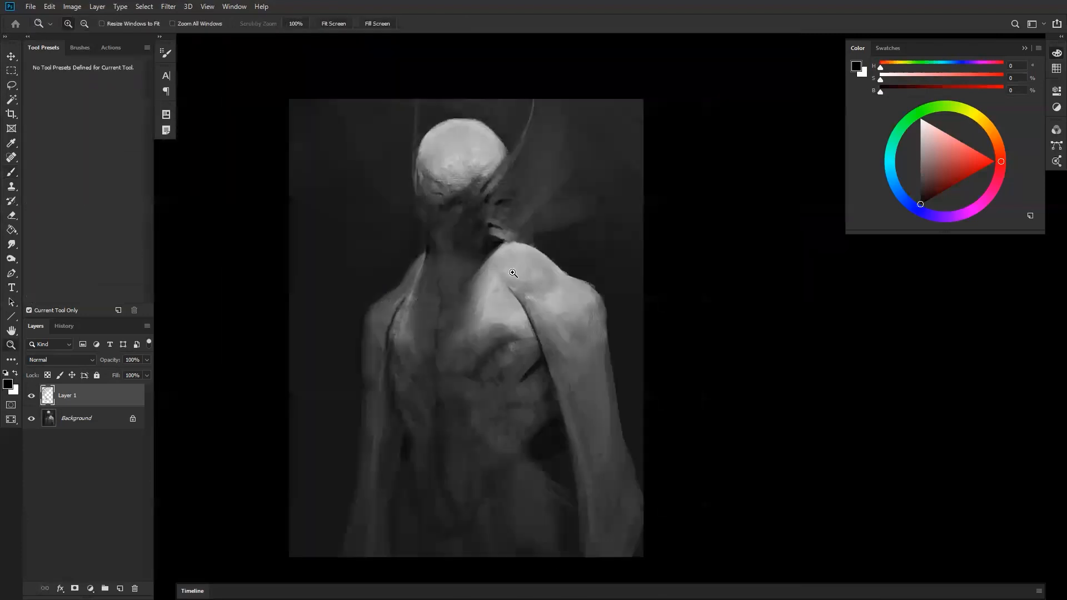
Enlarge the Rake brush to 175 and texture the lit chest and adjoining upper arm with greys sampled from the chest
{"action": "key", "text": "b"}
{"action": "left_click", "coordinate": [477, 276], "text": "alt"}
{"action": "key", "text": "bracketright"}
{"action": "key", "text": "bracketright"}
{"action": "key", "text": "bracketright"}
{"action": "key", "text": "bracketright"}
{"action": "key", "text": "bracketright"}
{"action": "key", "text": "bracketright"}
{"action": "key", "text": "bracketright"}
{"action": "key", "text": "bracketright"}
{"action": "key", "text": "bracketright"}
{"action": "key", "text": "bracketright"}
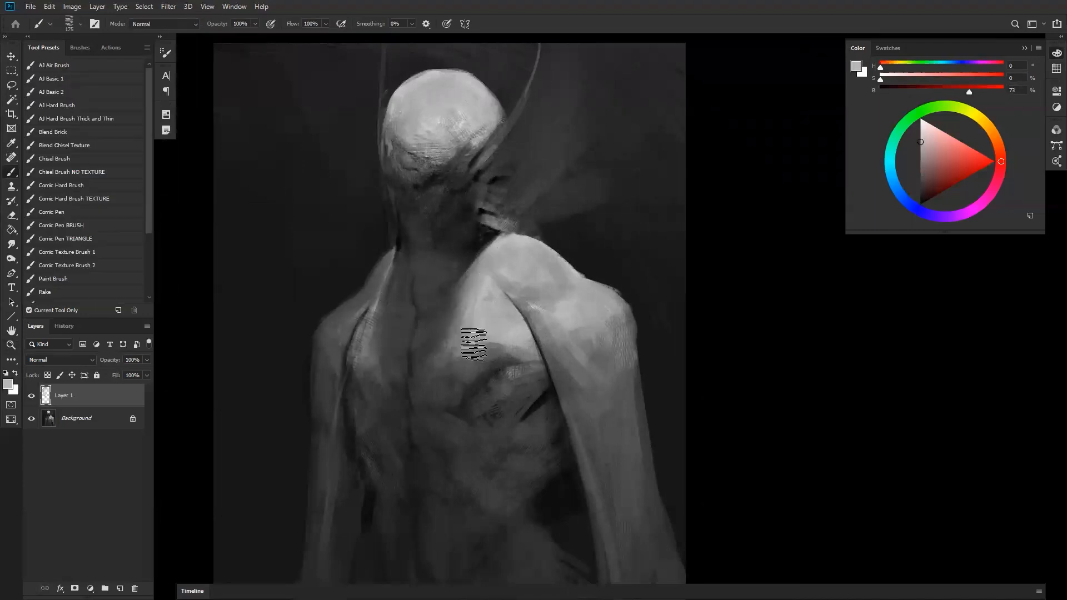
{"action": "left_click", "coordinate": [441, 330], "text": "alt"}
{"action": "left_click", "coordinate": [455, 339], "text": "alt"}
{"action": "mouse_move", "coordinate": [441, 329]}
{"action": "left_mouse_down"}
{"action": "mouse_move", "coordinate": [469, 341]}
{"action": "mouse_move", "coordinate": [462, 363]}
{"action": "mouse_move", "coordinate": [492, 336]}
{"action": "left_mouse_up"}
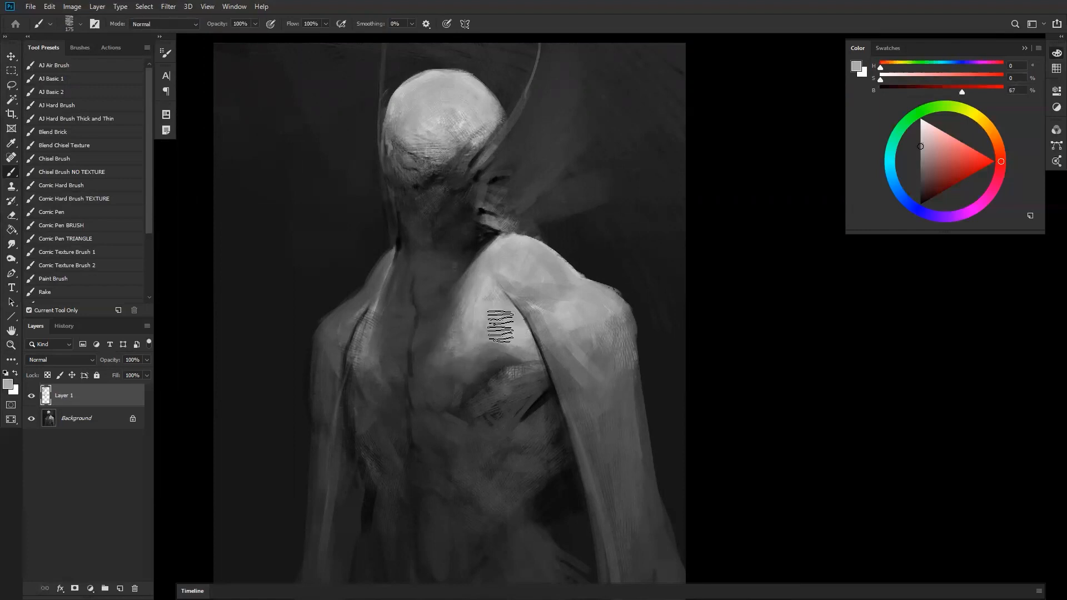
{"action": "left_click", "coordinate": [517, 343], "text": "alt"}
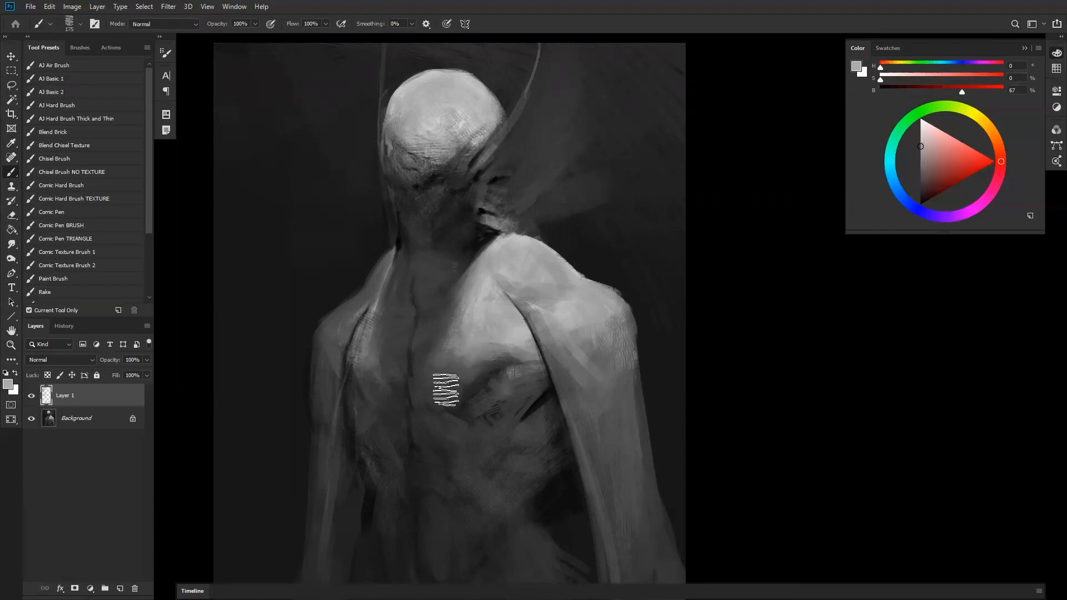
{"action": "mouse_move", "coordinate": [525, 296]}
{"action": "left_mouse_down"}
{"action": "mouse_move", "coordinate": [576, 300]}
{"action": "mouse_move", "coordinate": [526, 289]}
{"action": "mouse_move", "coordinate": [526, 267]}
{"action": "mouse_move", "coordinate": [577, 286]}
{"action": "mouse_move", "coordinate": [552, 295]}
{"action": "mouse_move", "coordinate": [581, 307]}
{"action": "mouse_move", "coordinate": [567, 342]}
{"action": "mouse_move", "coordinate": [570, 374]}
{"action": "mouse_move", "coordinate": [622, 420]}
{"action": "left_mouse_up"}
Zoom out to review the whole figure and flip the canvas horizontally
{"action": "key", "text": "z"}
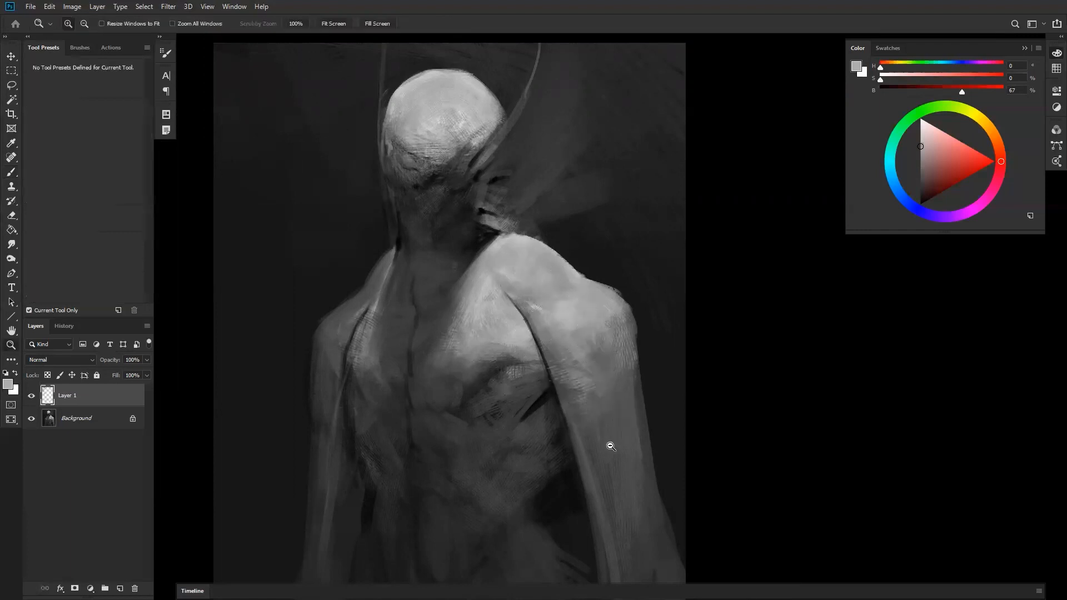
{"action": "left_click", "coordinate": [611, 448], "text": "alt"}
{"action": "left_click", "coordinate": [611, 448], "text": "alt"}
{"action": "left_click_drag", "start_coordinate": [583, 456], "coordinate": [553, 332]}
{"action": "key", "text": "ctrl+f"}
{"action": "left_click", "coordinate": [568, 307]}
{"action": "left_click_drag", "start_coordinate": [517, 170], "coordinate": [541, 254]}
Cycle the screen modes and set the painting document to the standard screen mode
{"action": "key", "text": "f"}
{"action": "key", "text": "f"}
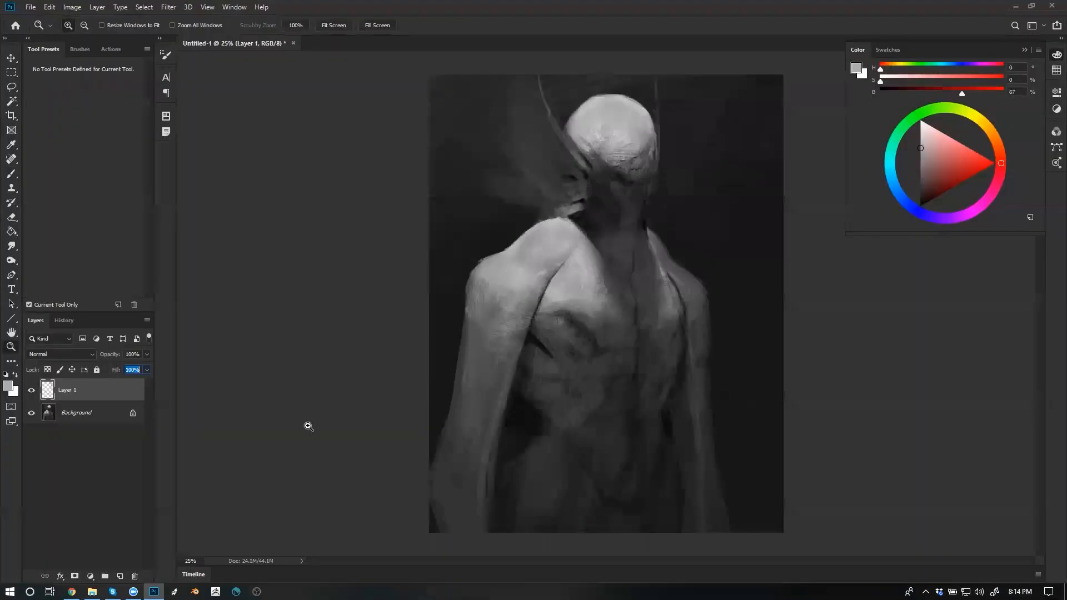
{"action": "key", "text": "f"}
{"action": "left_click_drag", "start_coordinate": [584, 220], "coordinate": [531, 220]}
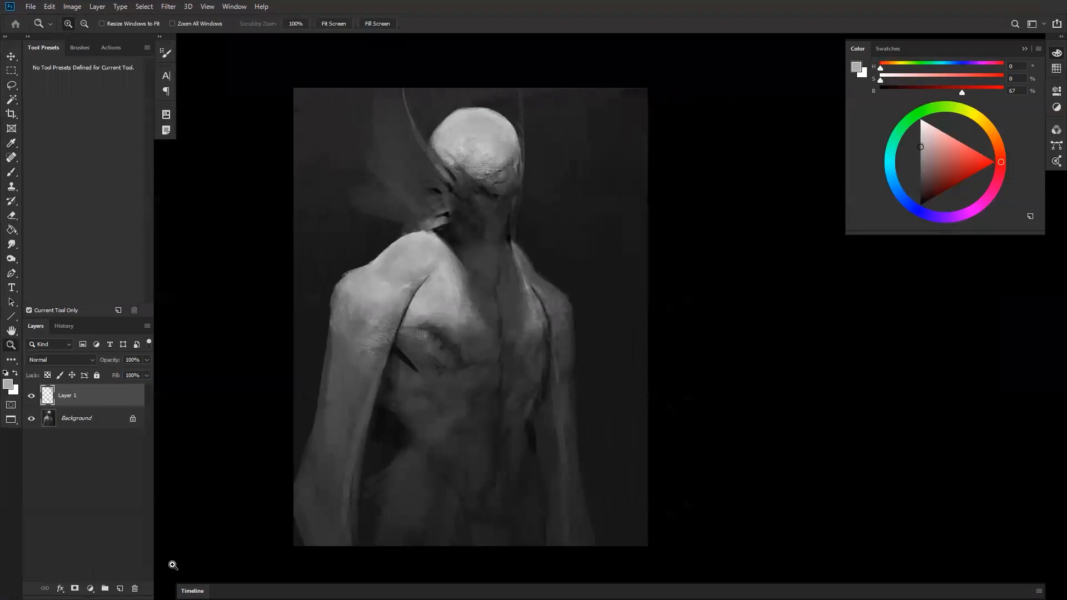
{"action": "key", "text": "f"}
{"action": "key", "text": "f"}
Switch to Chrome, maximize the PlayCanvas editor and open the Untitled scene of the DEMO project
{"action": "key", "text": "alt+Tab"}
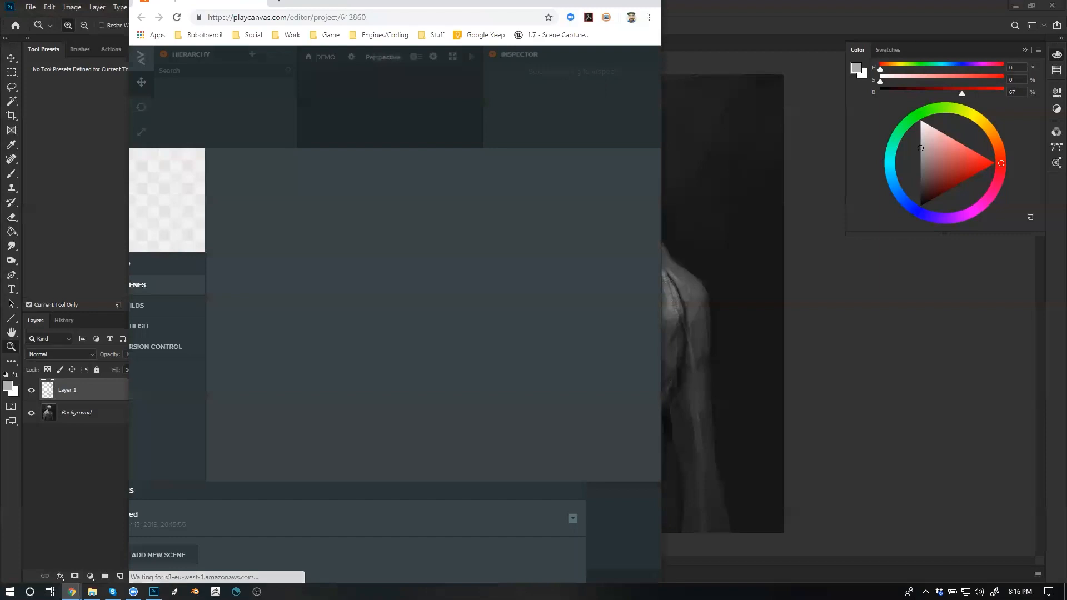
{"action": "key", "text": "super+Up"}
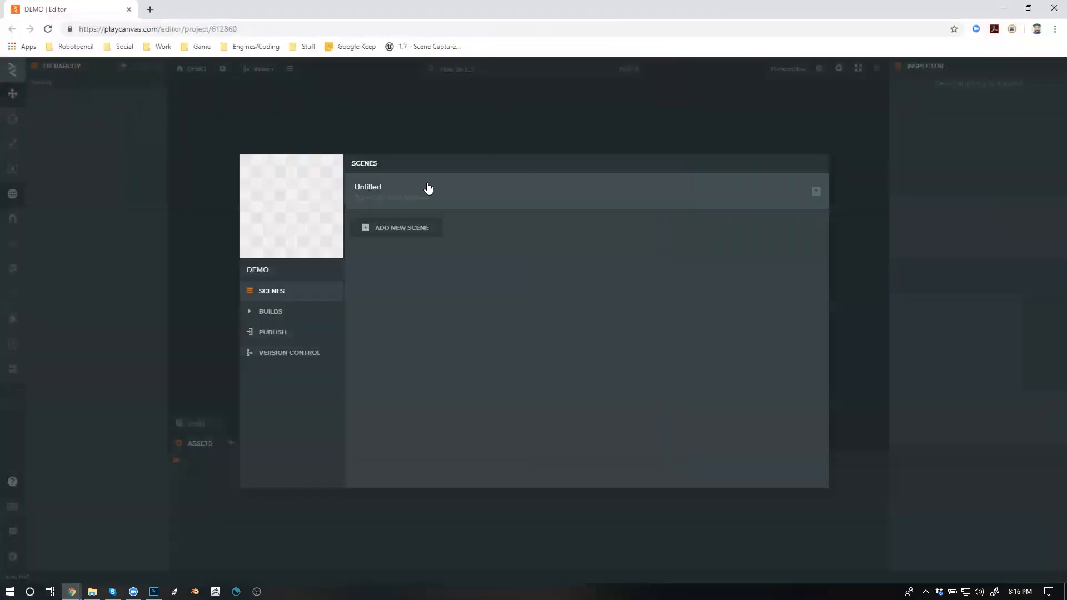
{"action": "left_click", "coordinate": [435, 183]}
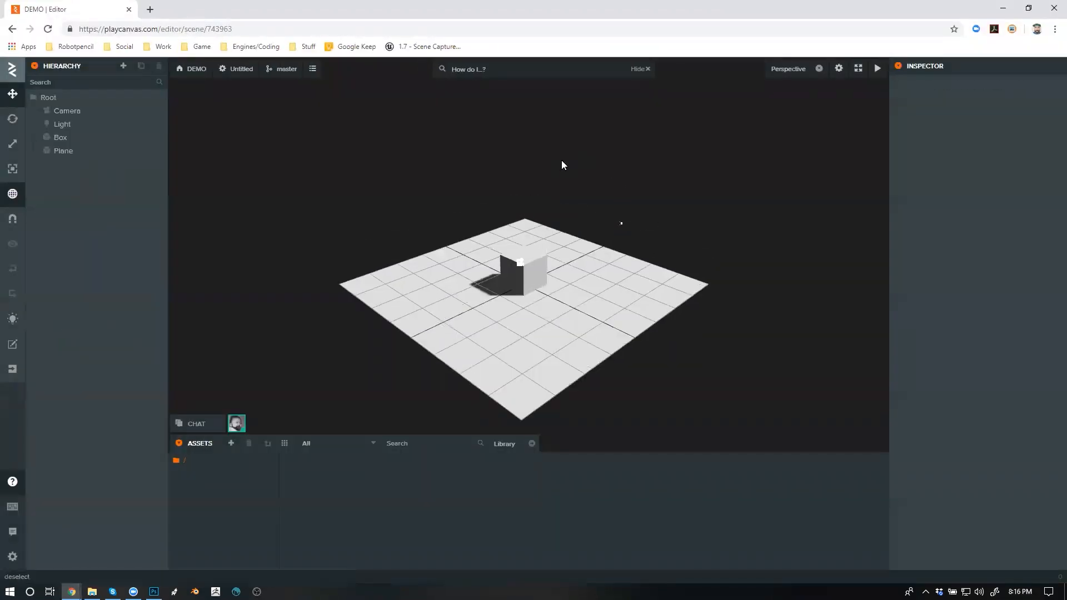
Try to raise the box straight up above the plane, and undo the move
{"action": "left_click_drag", "start_coordinate": [574, 150], "coordinate": [595, 162]}
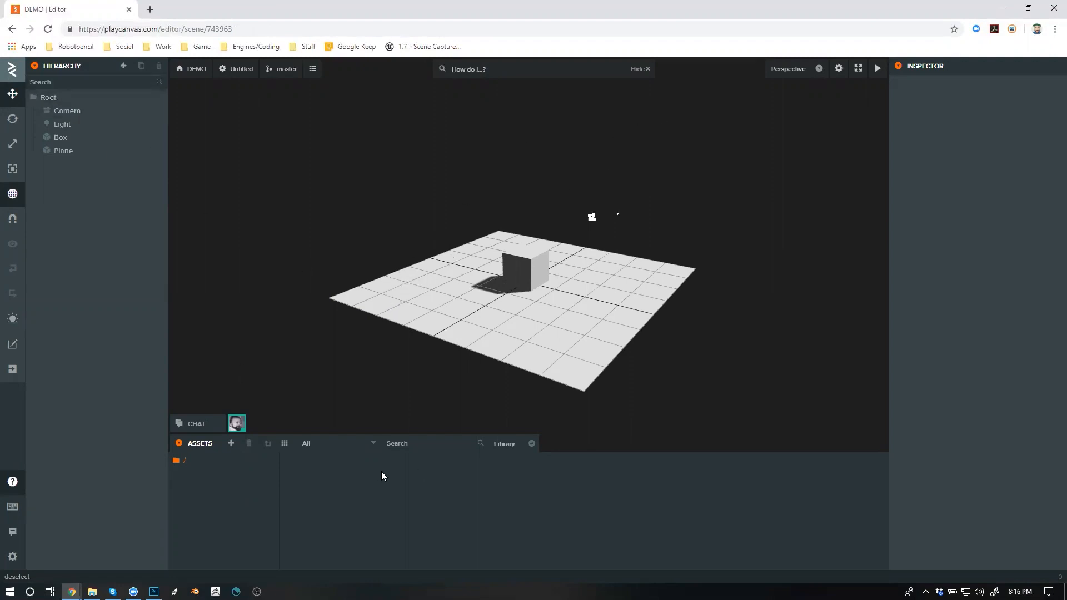
{"action": "left_click", "coordinate": [516, 272]}
{"action": "left_click_drag", "start_coordinate": [524, 230], "coordinate": [513, 206]}
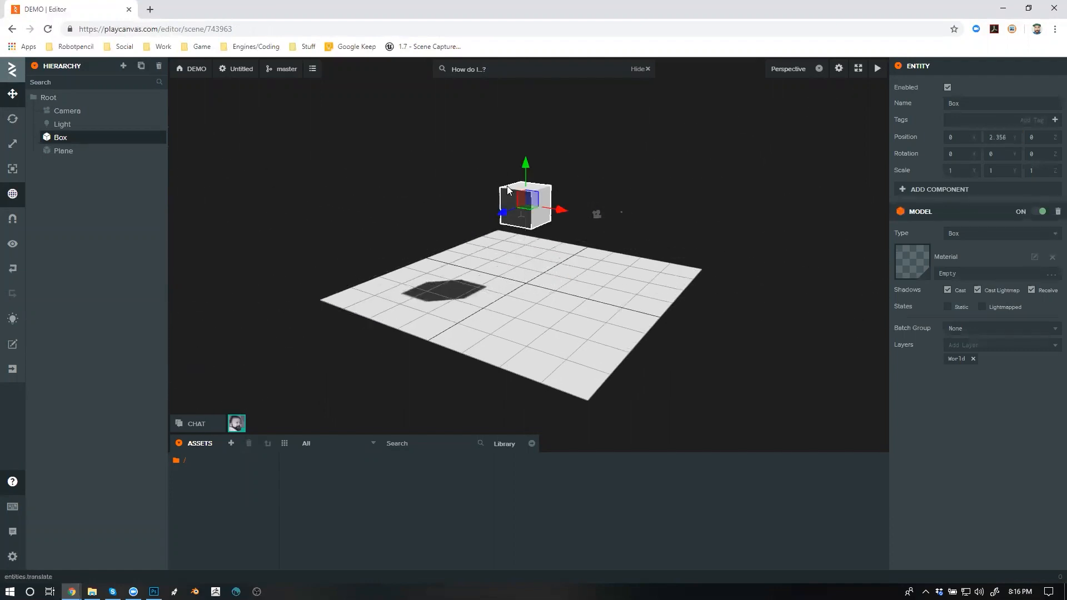
{"action": "key", "text": "ctrl+z"}
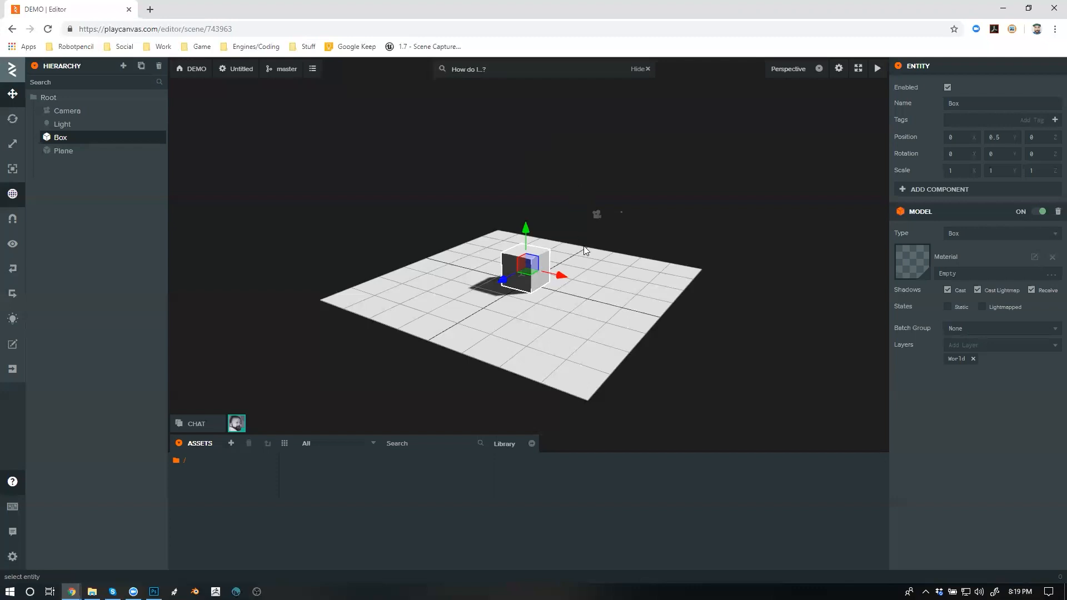
{"action": "left_click_drag", "start_coordinate": [558, 260], "coordinate": [534, 264]}
Switch back to Photoshop and texture the lit shoulder and upper chest with sampled greys, using the Rake brush at 175
{"action": "left_click", "coordinate": [154, 591]}
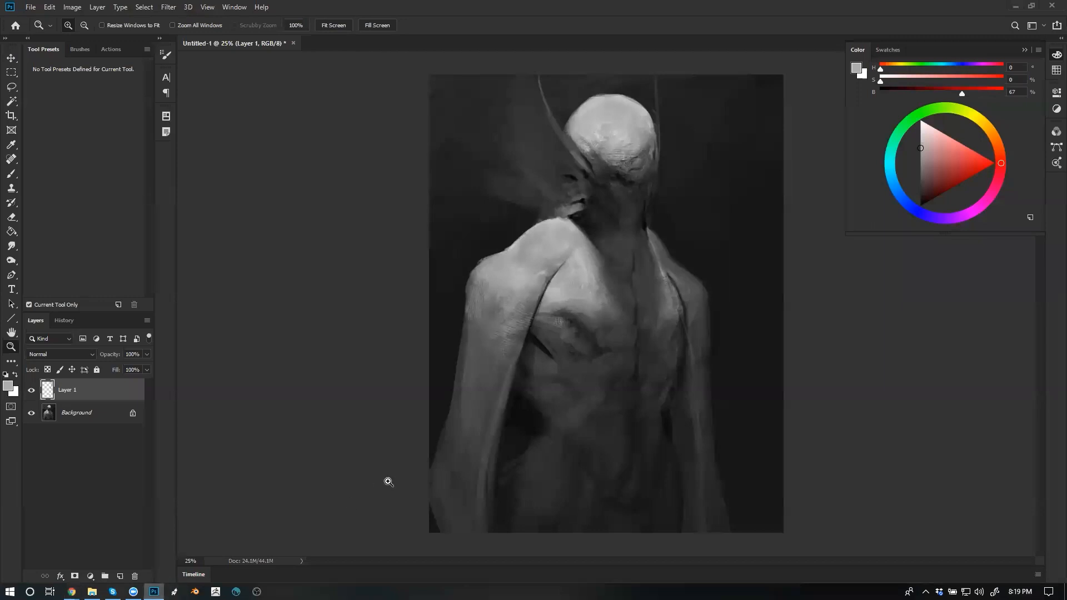
{"action": "left_click_drag", "start_coordinate": [516, 264], "coordinate": [563, 294]}
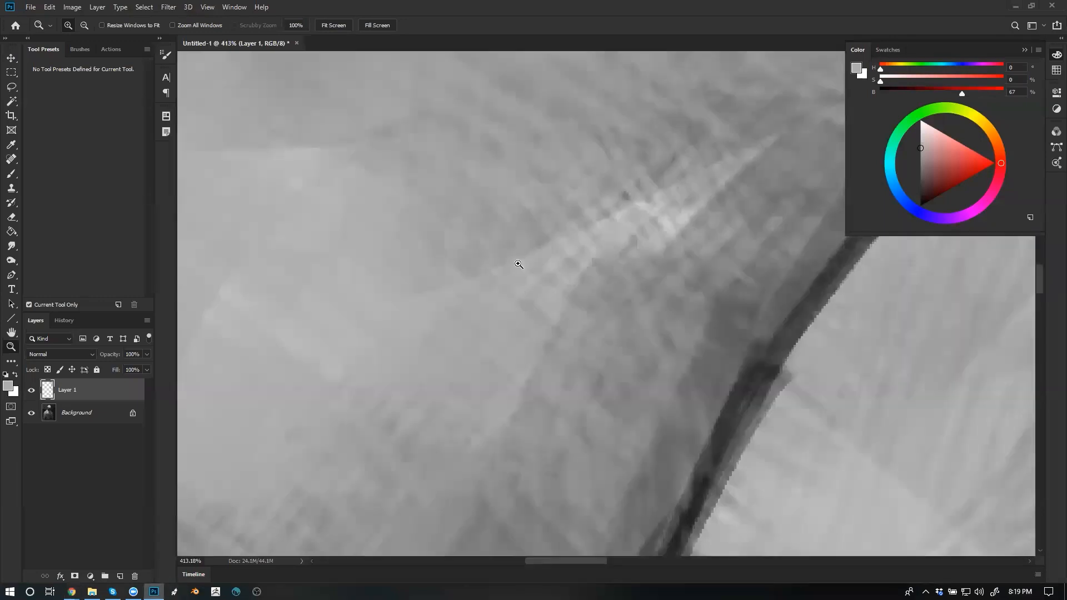
{"action": "key", "text": "ctrl+0"}
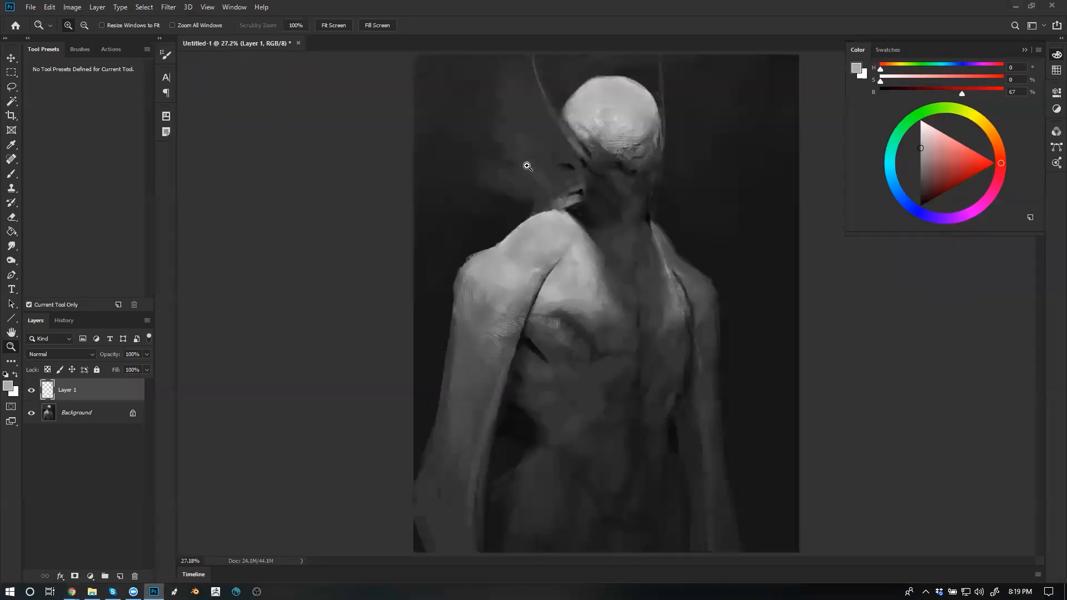
{"action": "key", "text": "b"}
{"action": "left_click", "coordinate": [509, 276], "text": "alt"}
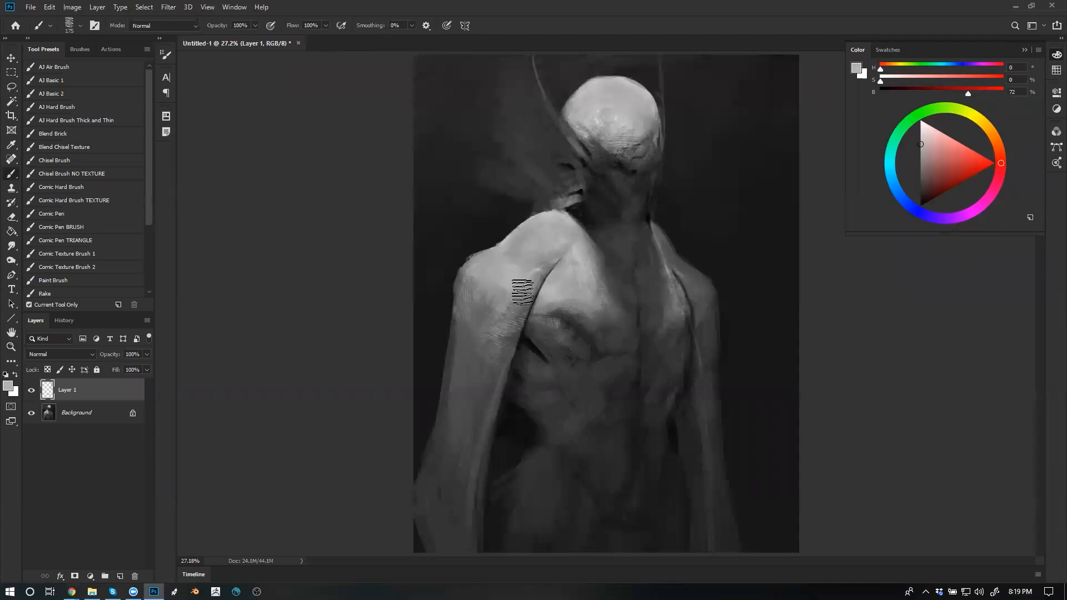
{"action": "left_click", "coordinate": [575, 307], "text": "alt"}
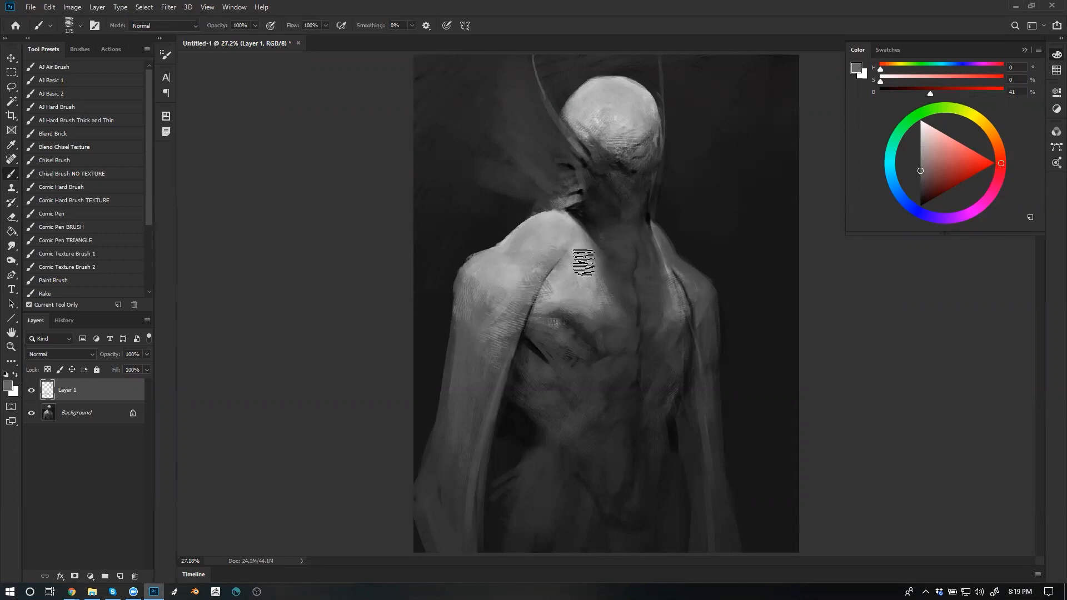
{"action": "left_click", "coordinate": [561, 239], "text": "alt"}
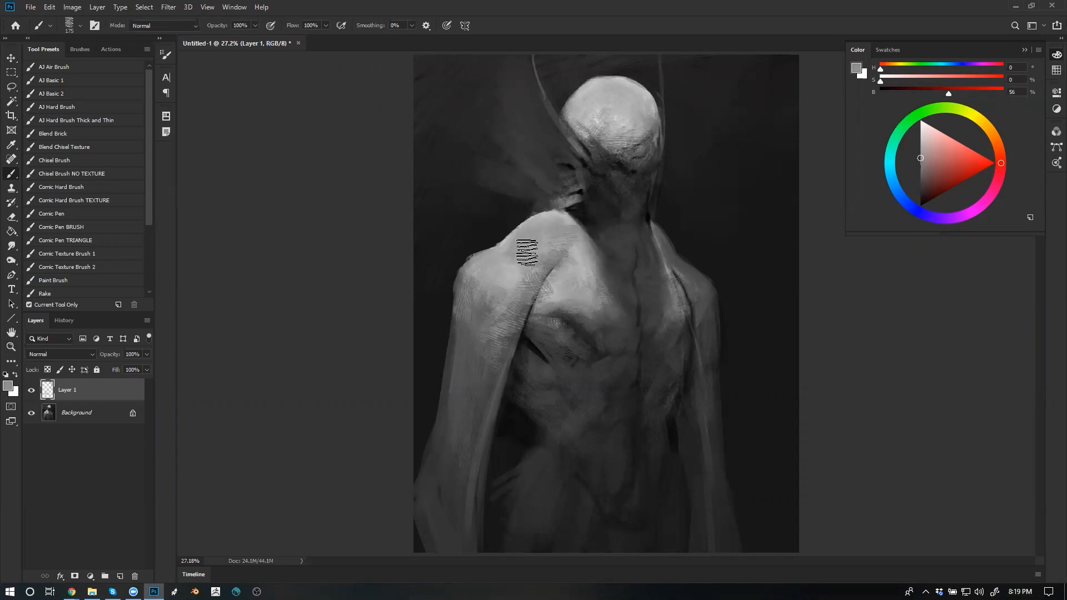
{"action": "left_click", "coordinate": [545, 243], "text": "alt"}
{"action": "left_click", "coordinate": [543, 244], "text": "alt"}
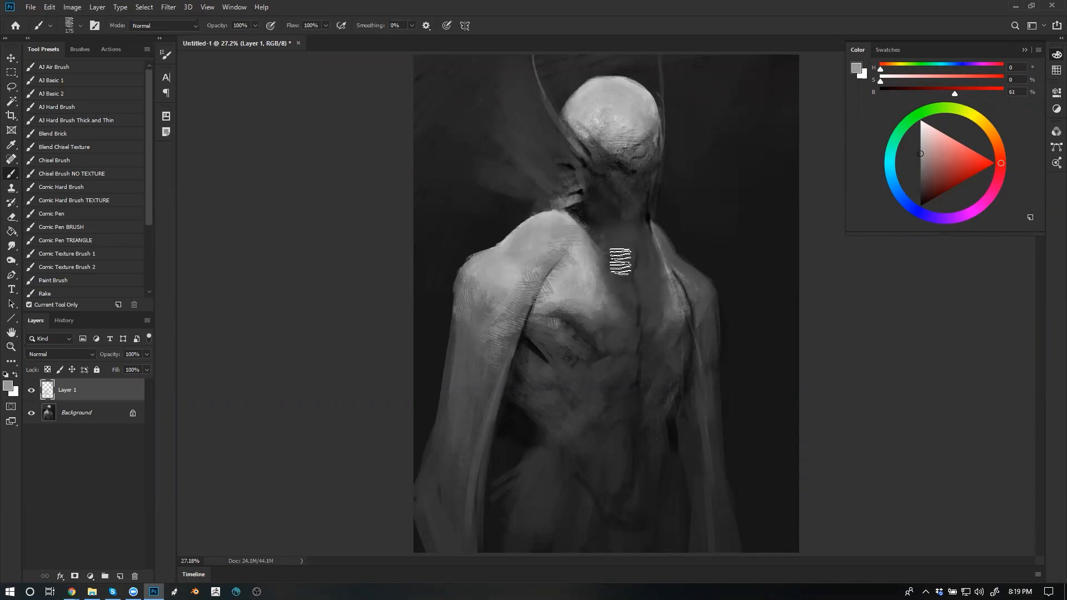
Blend the base of the neck into the shoulder and collar area with dark and light greys sampled nearby
{"action": "left_click", "coordinate": [610, 241], "text": "alt"}
{"action": "mouse_move", "coordinate": [598, 218]}
{"action": "left_mouse_down"}
{"action": "mouse_move", "coordinate": [618, 232]}
{"action": "mouse_move", "coordinate": [576, 239]}
{"action": "mouse_move", "coordinate": [576, 223]}
{"action": "mouse_move", "coordinate": [597, 236]}
{"action": "left_mouse_up"}
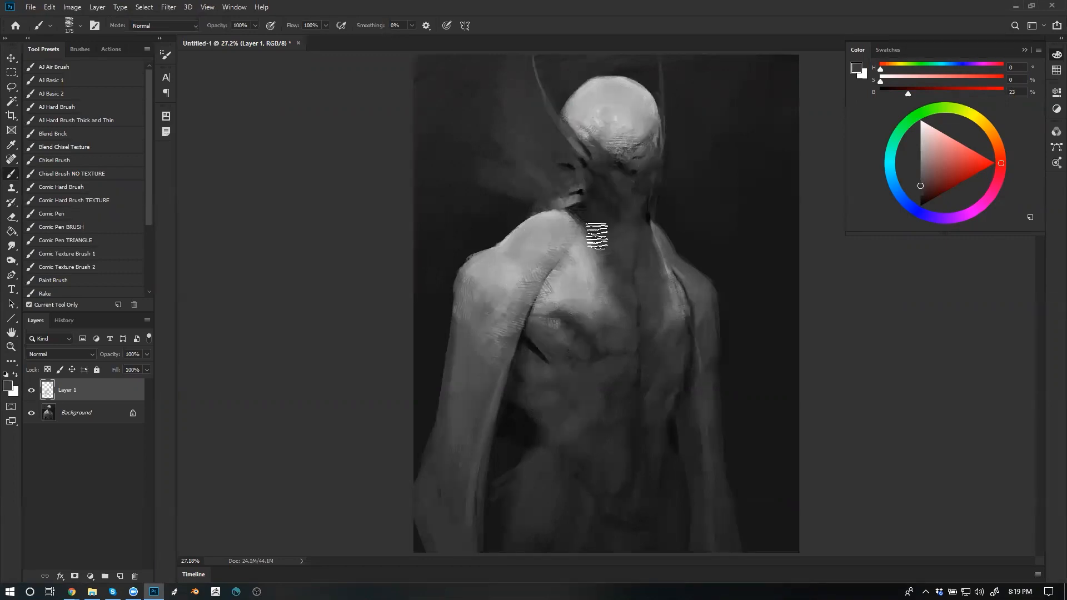
{"action": "left_click", "coordinate": [568, 221], "text": "alt"}
{"action": "mouse_move", "coordinate": [567, 222]}
{"action": "left_mouse_down"}
{"action": "mouse_move", "coordinate": [597, 265]}
{"action": "mouse_move", "coordinate": [567, 222]}
{"action": "mouse_move", "coordinate": [597, 214]}
{"action": "left_mouse_up"}
{"action": "left_click", "coordinate": [577, 232], "text": "alt"}
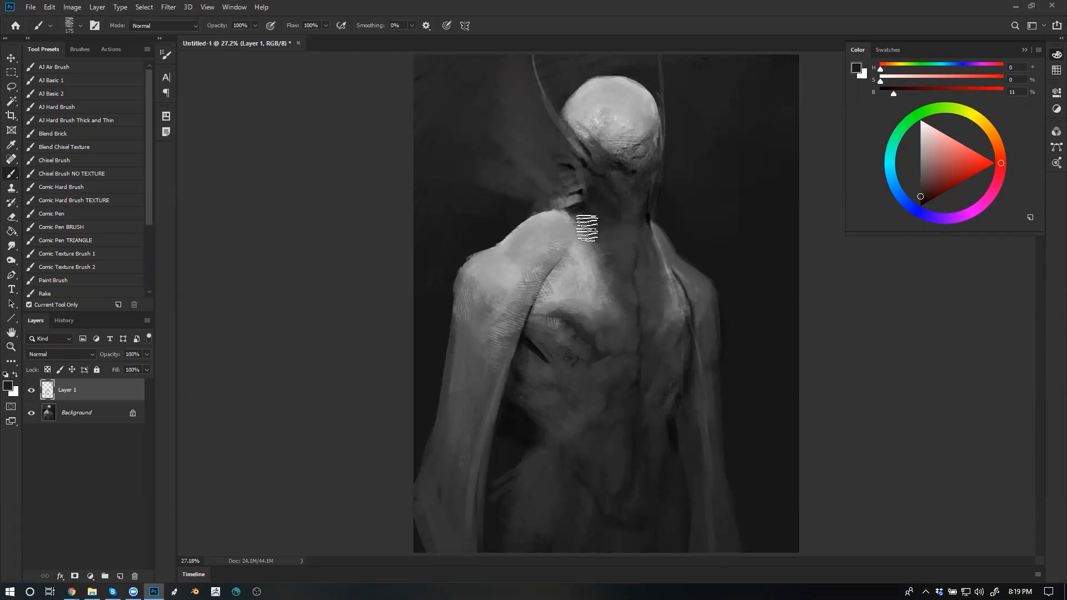
{"action": "left_click", "coordinate": [612, 239], "text": "alt"}
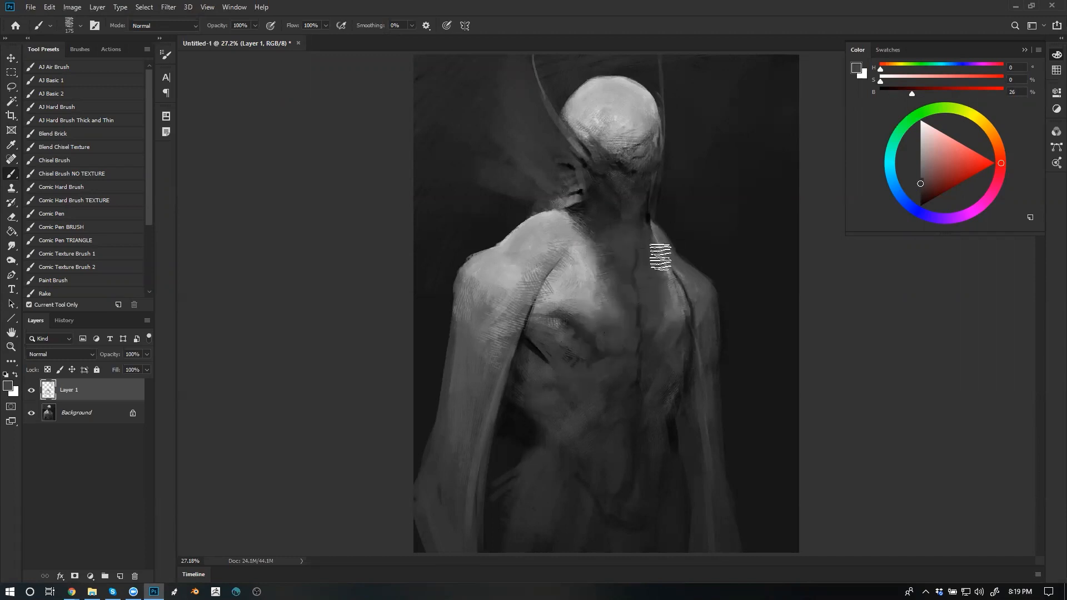
{"action": "left_click", "coordinate": [628, 150], "text": "alt"}
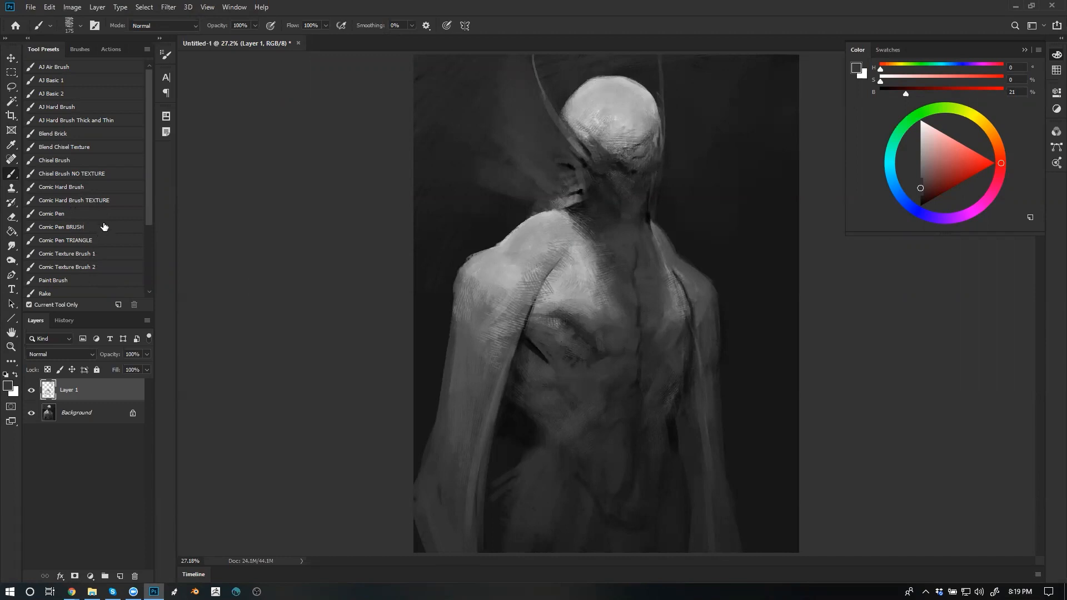
Select the Paint Brush preset, reduce its size and paint the shoulder with its sampled light grey, undoing the stroke up the armpit crease
{"action": "left_click", "coordinate": [93, 279]}
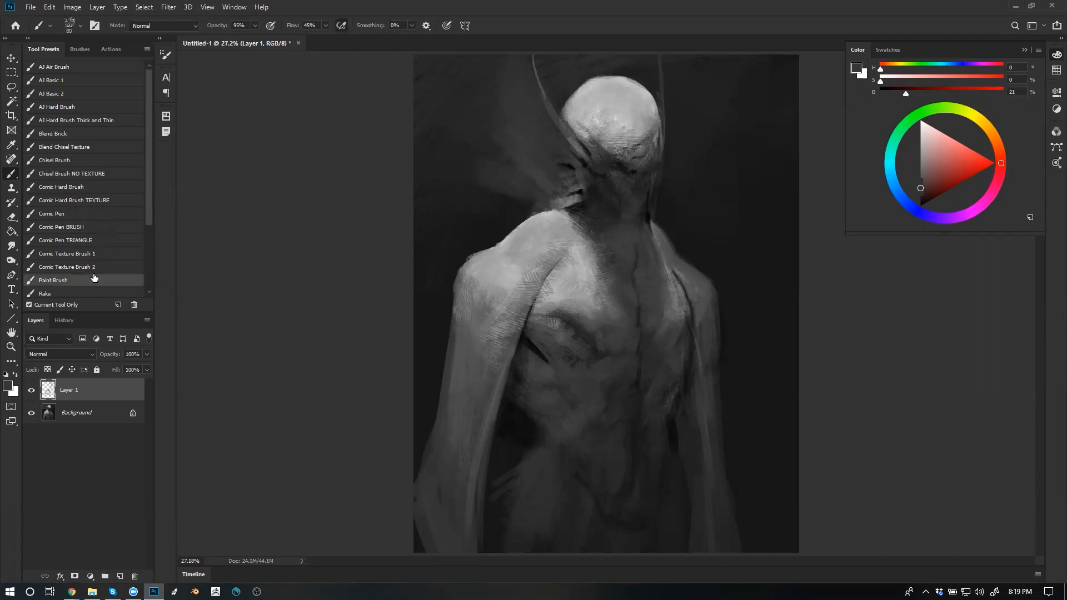
{"action": "key", "text": "z"}
{"action": "left_click", "coordinate": [575, 272]}
{"action": "key", "text": "b"}
{"action": "left_click", "coordinate": [489, 272], "text": "alt"}
{"action": "key", "text": "bracketleft"}
{"action": "key", "text": "bracketleft"}
{"action": "key", "text": "bracketleft"}
{"action": "mouse_move", "coordinate": [506, 290]}
{"action": "left_mouse_down"}
{"action": "mouse_move", "coordinate": [500, 336]}
{"action": "mouse_move", "coordinate": [540, 269]}
{"action": "left_mouse_up"}
{"action": "left_click_drag", "start_coordinate": [491, 362], "coordinate": [549, 255]}
{"action": "key", "text": "ctrl+alt+z"}
Reduce the brush to 20, stroke along the inner shoulder at the neck, and undo the stroke on the ribs
{"action": "key", "text": "bracketleft"}
{"action": "left_click_drag", "start_coordinate": [570, 212], "coordinate": [593, 248]}
{"action": "key", "text": "bracketleft"}
{"action": "left_click_drag", "start_coordinate": [532, 403], "coordinate": [516, 417]}
{"action": "key", "text": "ctrl+alt+z"}
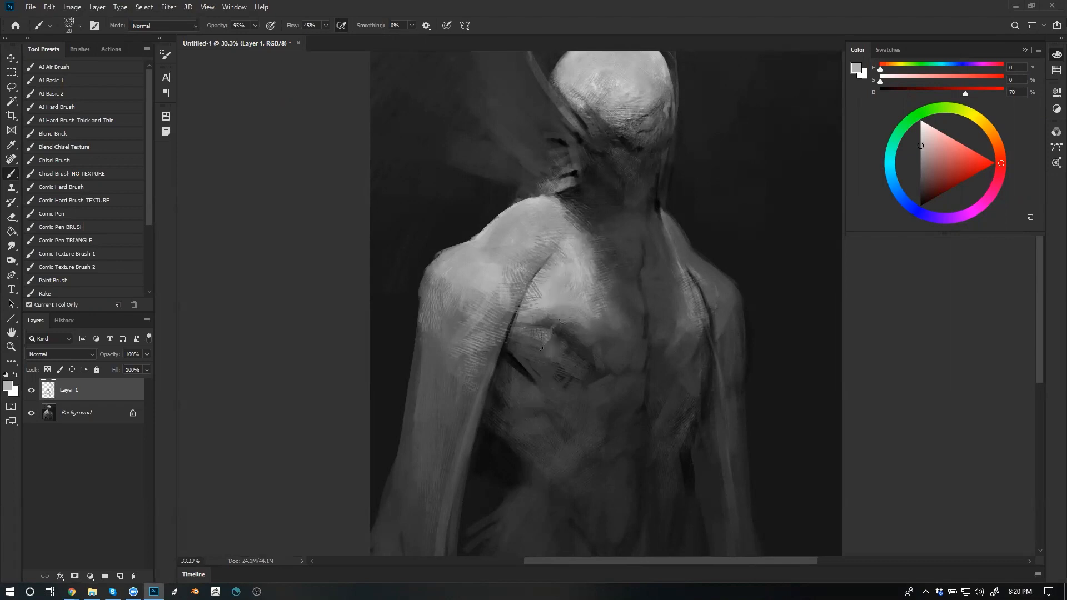
Highlight the fold beside the armpit with a thin white stroke and flip the canvas horizontally
{"action": "key", "text": "d"}
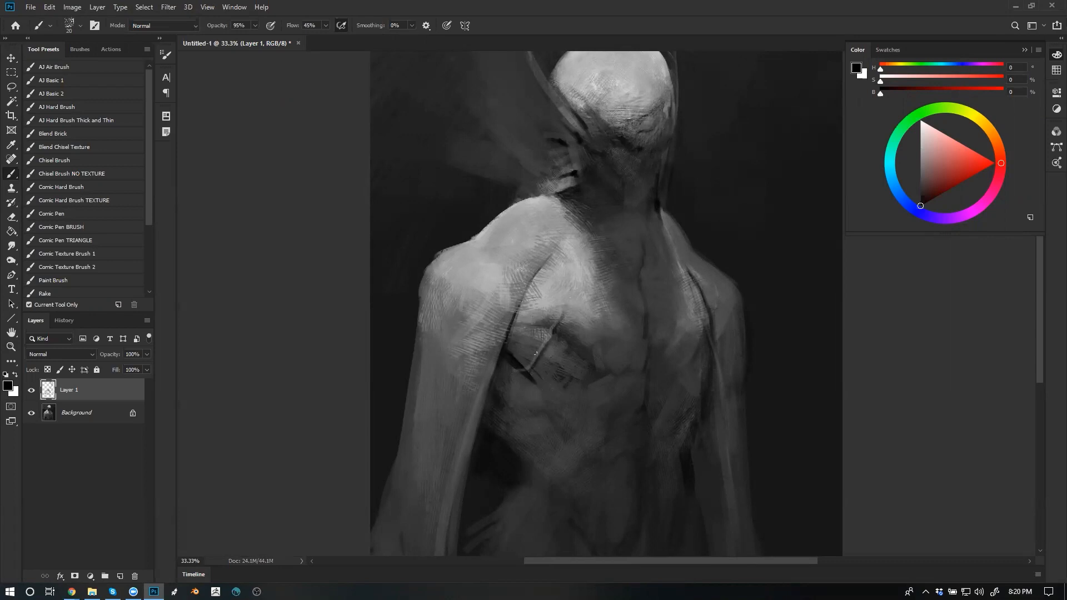
{"action": "key", "text": "x"}
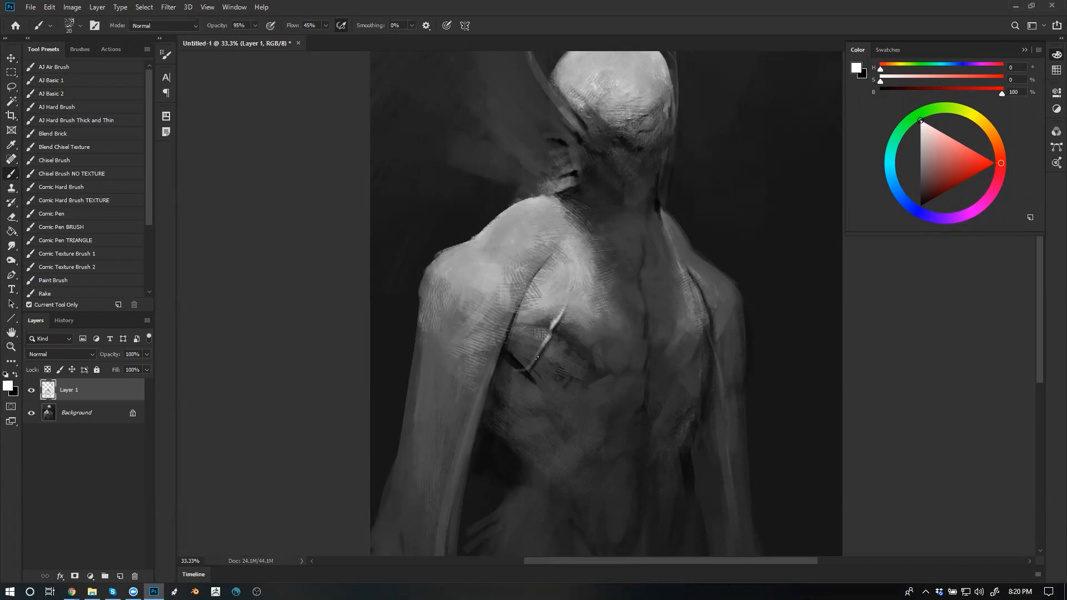
{"action": "key", "text": "z"}
{"action": "left_click", "coordinate": [543, 374], "text": "alt"}
{"action": "left_click", "coordinate": [545, 374], "text": "alt"}
{"action": "key", "text": "ctrl+shift+h"}
{"action": "left_click", "coordinate": [583, 378]}
{"action": "left_click", "coordinate": [583, 378]}
{"action": "mouse_move", "coordinate": [586, 378]}
{"action": "left_mouse_down"}
{"action": "mouse_move", "coordinate": [518, 347]}
{"action": "mouse_move", "coordinate": [415, 340]}
{"action": "left_mouse_up"}
{"action": "key", "text": "b"}
{"action": "key", "text": "x"}
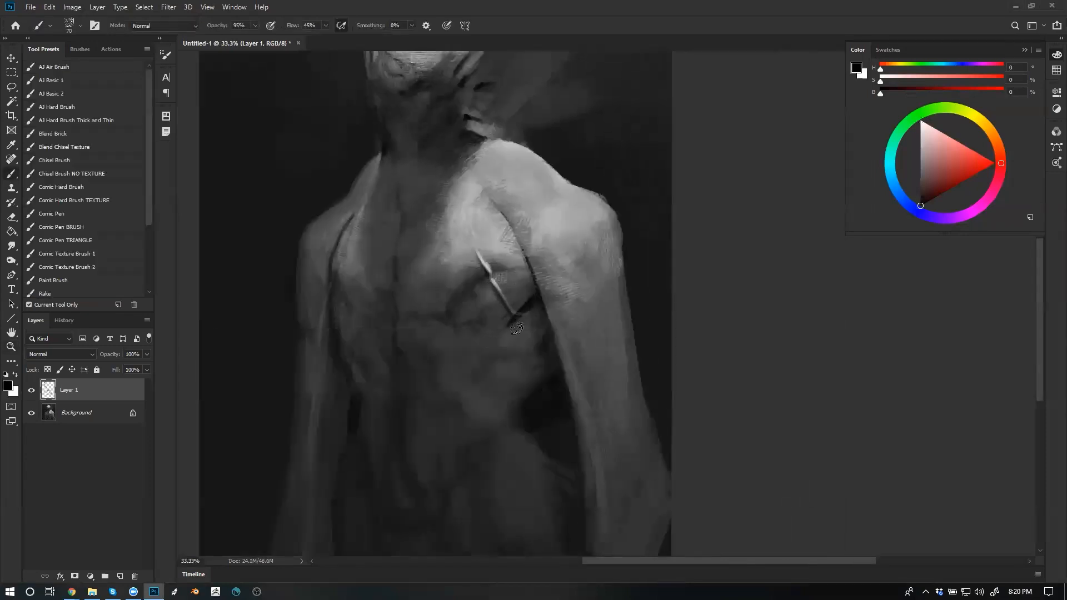
Soften both sides of the white chest fold with dark, light and mid greys sampled around it
{"action": "left_click", "coordinate": [511, 313], "text": "alt"}
{"action": "mouse_move", "coordinate": [515, 315]}
{"action": "left_mouse_down"}
{"action": "mouse_move", "coordinate": [538, 320]}
{"action": "mouse_move", "coordinate": [502, 312]}
{"action": "left_mouse_up"}
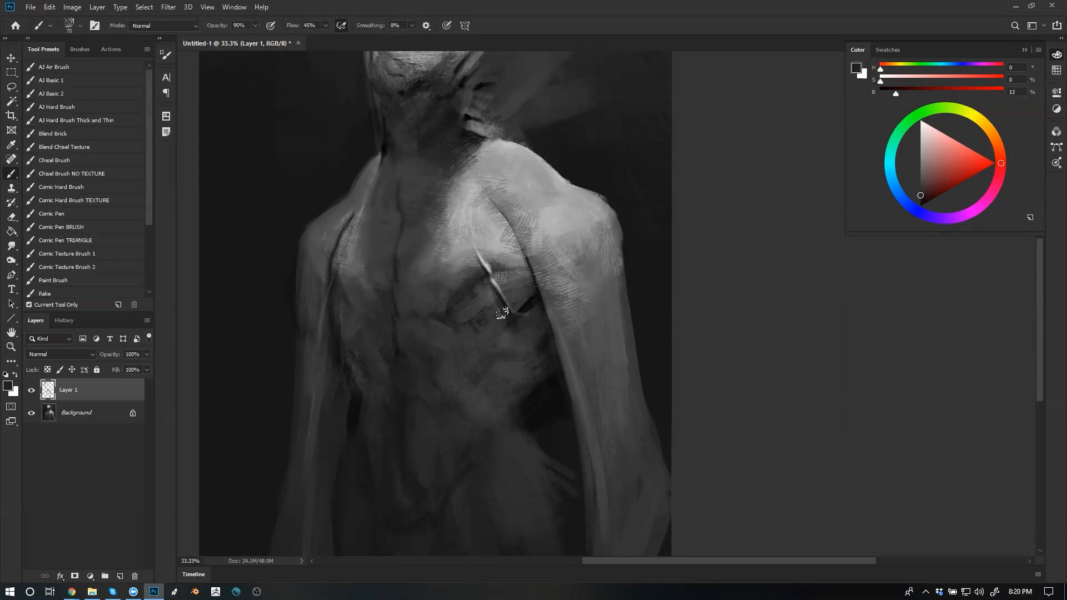
{"action": "left_click", "coordinate": [485, 249], "text": "alt"}
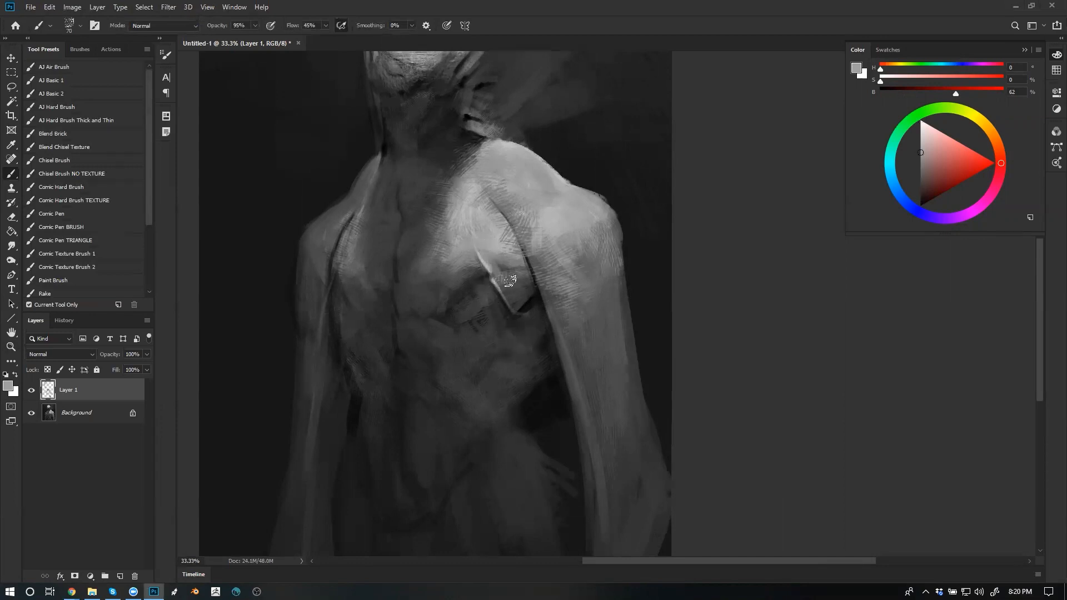
{"action": "left_click", "coordinate": [499, 278], "text": "alt"}
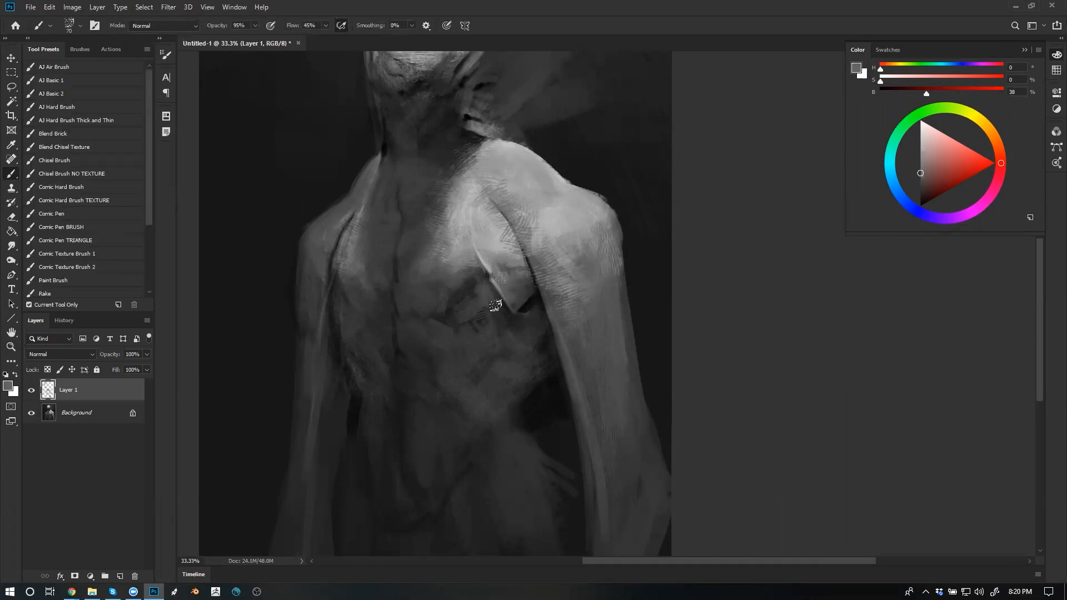
{"action": "left_click", "coordinate": [491, 260], "text": "alt"}
{"action": "key", "text": "["}
{"action": "left_click", "coordinate": [482, 310], "text": "alt"}
Darken the crease under the chest fold with black and blend it using light and dark greys sampled nearby
{"action": "key", "text": "d"}
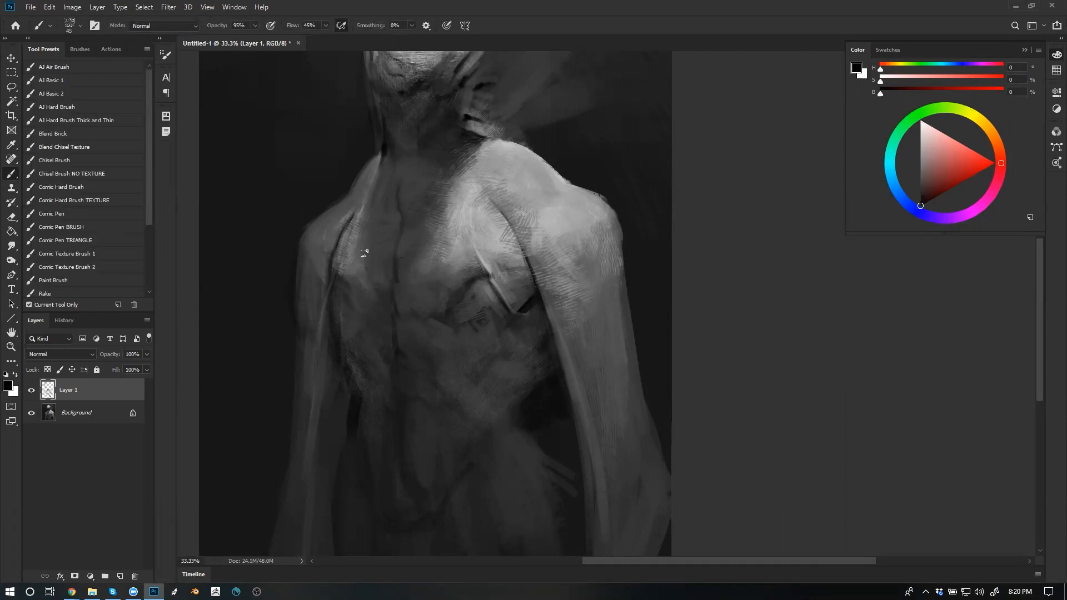
{"action": "left_click", "coordinate": [491, 251], "text": "alt"}
{"action": "key", "text": "d"}
{"action": "left_click", "coordinate": [478, 247], "text": "alt"}
{"action": "left_click", "coordinate": [524, 302], "text": "alt"}
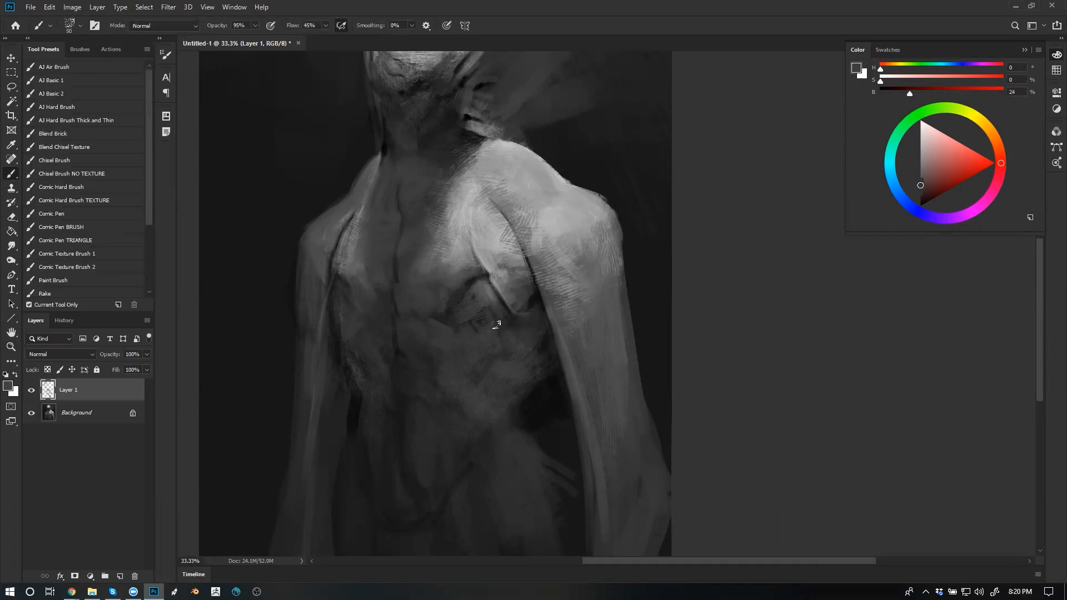
Enlarge the brush to 90 and shade the lower edge of the pectoral and the ribs with sampled greys and black
{"action": "left_click", "coordinate": [484, 246], "text": "alt"}
{"action": "key", "text": "bracketright"}
{"action": "key", "text": "bracketright"}
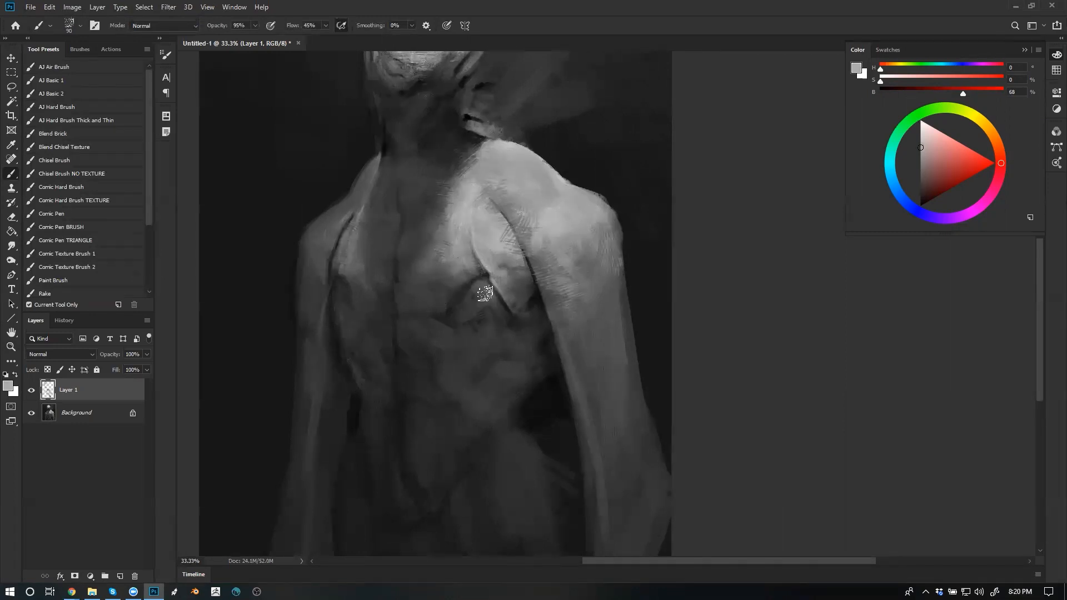
{"action": "mouse_move", "coordinate": [445, 313]}
{"action": "left_mouse_down"}
{"action": "mouse_move", "coordinate": [467, 315]}
{"action": "mouse_move", "coordinate": [445, 311]}
{"action": "mouse_move", "coordinate": [459, 322]}
{"action": "left_mouse_up"}
{"action": "left_click", "coordinate": [447, 321], "text": "alt"}
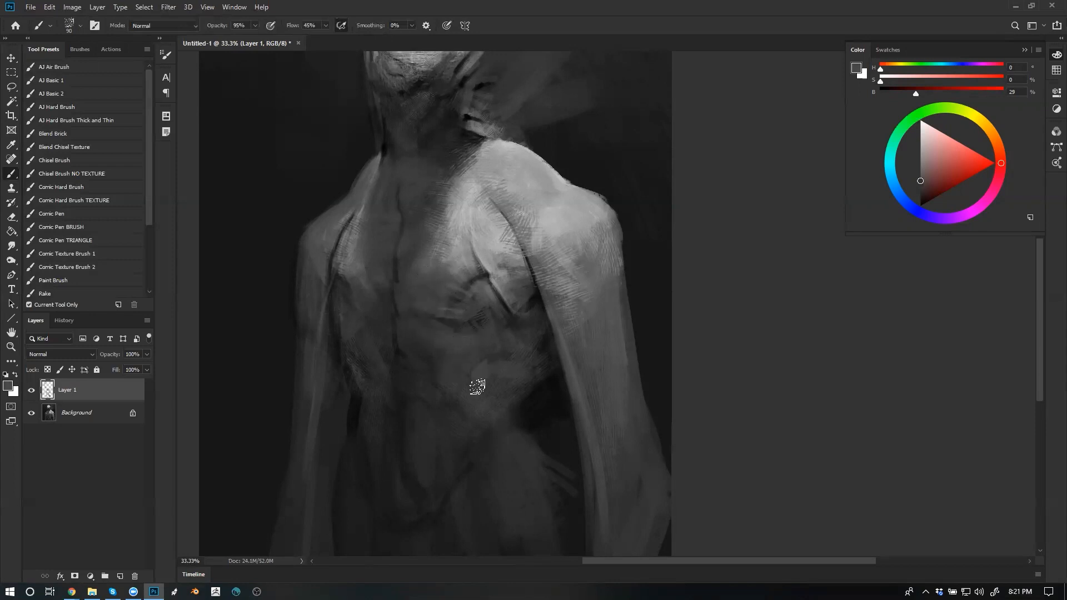
{"action": "key", "text": "d"}
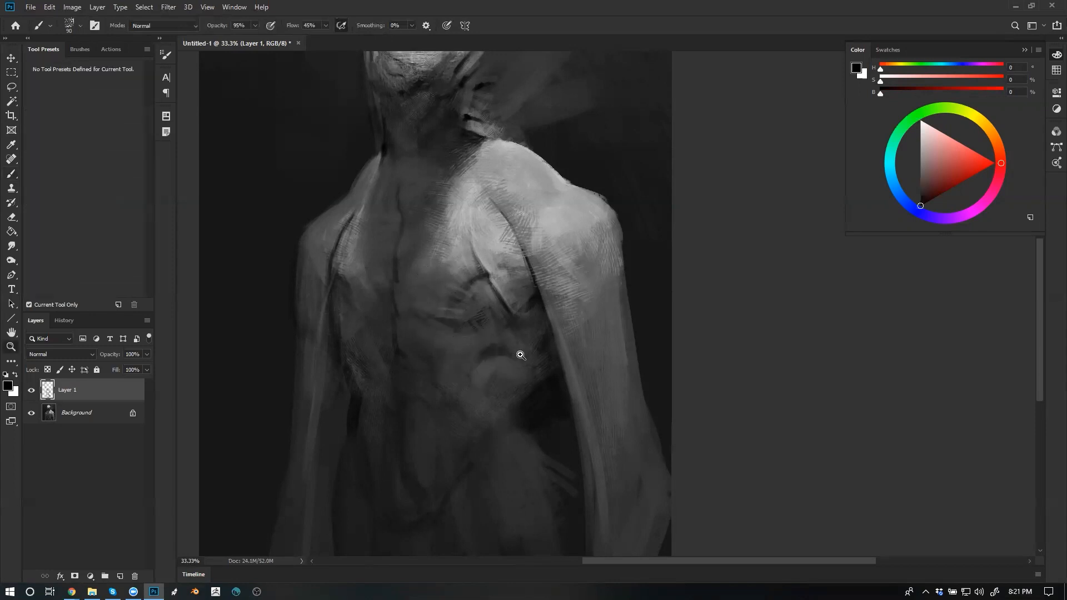
Flip the canvas horizontally and rework the lit shoulder and chest with greys sampled from them
{"action": "left_click", "coordinate": [522, 354], "text": "ctrl+alt"}
{"action": "left_click", "coordinate": [523, 354], "text": "ctrl+alt"}
{"action": "left_click", "coordinate": [530, 353], "text": "ctrl+alt"}
{"action": "key", "text": "F1"}
{"action": "left_click", "coordinate": [495, 352], "text": "ctrl"}
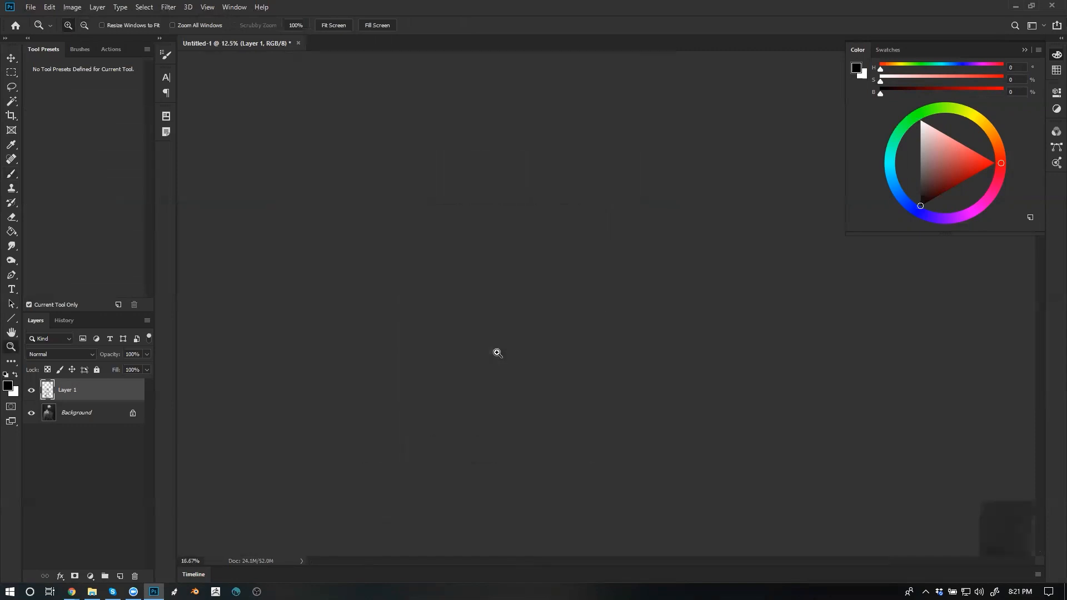
{"action": "left_click", "coordinate": [491, 339], "text": "ctrl"}
{"action": "left_click", "coordinate": [545, 318], "text": "ctrl"}
{"action": "mouse_move", "coordinate": [565, 270]}
{"action": "left_mouse_down"}
{"action": "mouse_move", "coordinate": [519, 196]}
{"action": "mouse_move", "coordinate": [478, 233]}
{"action": "mouse_move", "coordinate": [471, 264]}
{"action": "mouse_move", "coordinate": [483, 202]}
{"action": "mouse_move", "coordinate": [496, 190]}
{"action": "mouse_move", "coordinate": [500, 219]}
{"action": "mouse_move", "coordinate": [507, 174]}
{"action": "mouse_move", "coordinate": [519, 184]}
{"action": "mouse_move", "coordinate": [525, 238]}
{"action": "left_mouse_up"}
{"action": "left_click", "coordinate": [498, 215], "text": "alt"}
{"action": "left_click", "coordinate": [467, 292], "text": "alt"}
Reshape the top of the lit deltoid and add a lighter rib form with sampled greys, resizing the brush between strokes
{"action": "key", "text": "]"}
{"action": "left_click", "coordinate": [497, 174], "text": "alt"}
{"action": "mouse_move", "coordinate": [501, 132]}
{"action": "left_mouse_down"}
{"action": "mouse_move", "coordinate": [457, 150]}
{"action": "mouse_move", "coordinate": [486, 164]}
{"action": "mouse_move", "coordinate": [472, 129]}
{"action": "mouse_move", "coordinate": [500, 119]}
{"action": "mouse_move", "coordinate": [479, 176]}
{"action": "mouse_move", "coordinate": [461, 142]}
{"action": "mouse_move", "coordinate": [399, 174]}
{"action": "mouse_move", "coordinate": [454, 138]}
{"action": "mouse_move", "coordinate": [395, 187]}
{"action": "mouse_move", "coordinate": [408, 185]}
{"action": "mouse_move", "coordinate": [424, 229]}
{"action": "mouse_move", "coordinate": [452, 194]}
{"action": "mouse_move", "coordinate": [433, 262]}
{"action": "mouse_move", "coordinate": [393, 220]}
{"action": "mouse_move", "coordinate": [390, 184]}
{"action": "mouse_move", "coordinate": [374, 343]}
{"action": "mouse_move", "coordinate": [384, 197]}
{"action": "mouse_move", "coordinate": [387, 310]}
{"action": "mouse_move", "coordinate": [404, 212]}
{"action": "mouse_move", "coordinate": [431, 250]}
{"action": "mouse_move", "coordinate": [429, 211]}
{"action": "mouse_move", "coordinate": [449, 239]}
{"action": "mouse_move", "coordinate": [428, 214]}
{"action": "mouse_move", "coordinate": [419, 220]}
{"action": "mouse_move", "coordinate": [410, 202]}
{"action": "mouse_move", "coordinate": [418, 218]}
{"action": "mouse_move", "coordinate": [420, 205]}
{"action": "mouse_move", "coordinate": [404, 204]}
{"action": "mouse_move", "coordinate": [464, 207]}
{"action": "mouse_move", "coordinate": [404, 189]}
{"action": "left_mouse_up"}
{"action": "left_click", "coordinate": [382, 314], "text": "alt"}
{"action": "left_click", "coordinate": [420, 191], "text": "alt"}
{"action": "key", "text": "bracketleft"}
{"action": "left_click", "coordinate": [464, 205], "text": "alt"}
Flip the canvas horizontally and return to the head and torso
{"action": "key", "text": "z"}
{"action": "left_click", "coordinate": [442, 267], "text": "alt"}
{"action": "left_click", "coordinate": [442, 268], "text": "alt"}
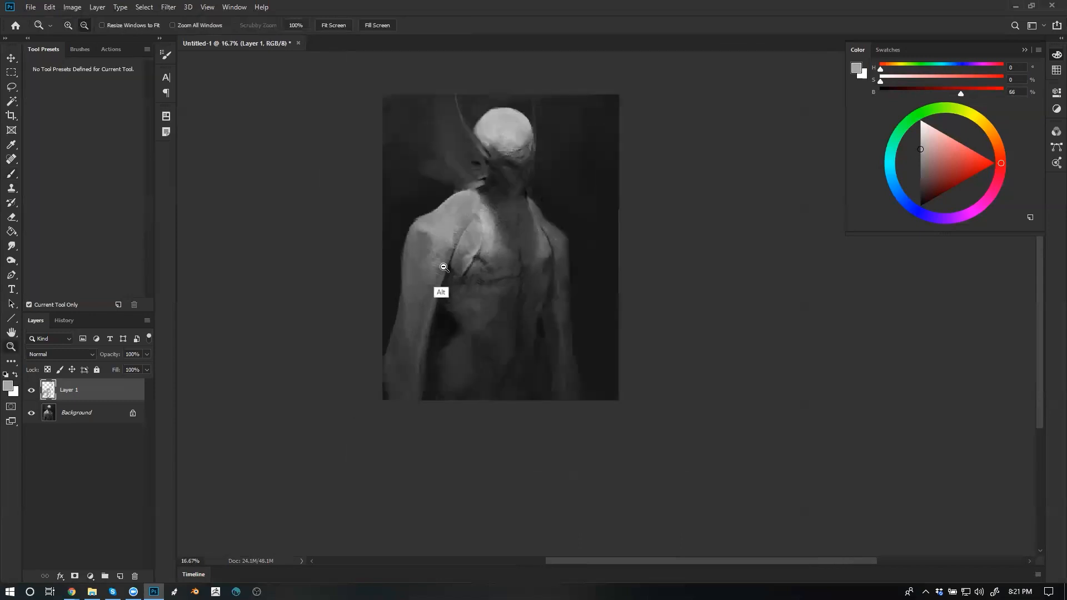
{"action": "left_click", "coordinate": [445, 272], "text": "alt"}
{"action": "key", "text": "ctrl+shift+h"}
{"action": "left_click", "coordinate": [522, 247]}
{"action": "left_click", "coordinate": [528, 242]}
{"action": "left_click", "coordinate": [528, 242]}
Reduce the brush to 50 and darken the shadowed base of the neck with sampled near-black greys
{"action": "key", "text": "b"}
{"action": "left_click", "coordinate": [614, 192], "text": "alt"}
{"action": "key", "text": "bracketleft"}
{"action": "key", "text": "bracketleft"}
{"action": "key", "text": "bracketleft"}
{"action": "key", "text": "bracketleft"}
{"action": "key", "text": "bracketleft"}
{"action": "key", "text": "bracketleft"}
{"action": "key", "text": "bracketleft"}
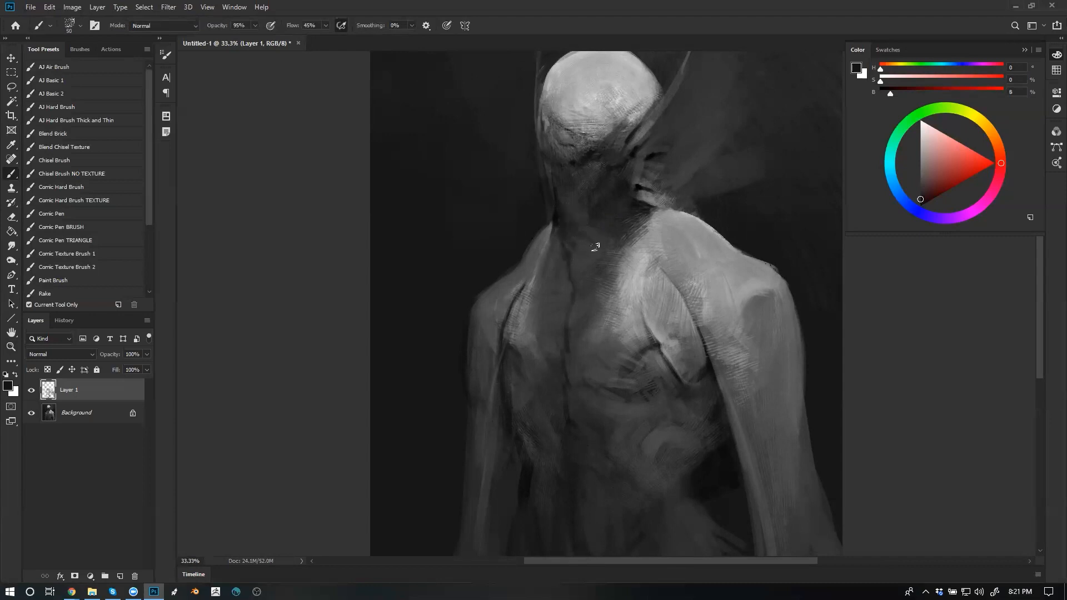
{"action": "left_click", "coordinate": [563, 214], "text": "alt"}
Flip the canvas horizontally and blend the neck shadow into the lit shoulder with sampled dark and mid greys
{"action": "key", "text": "ctrl+shift+h"}
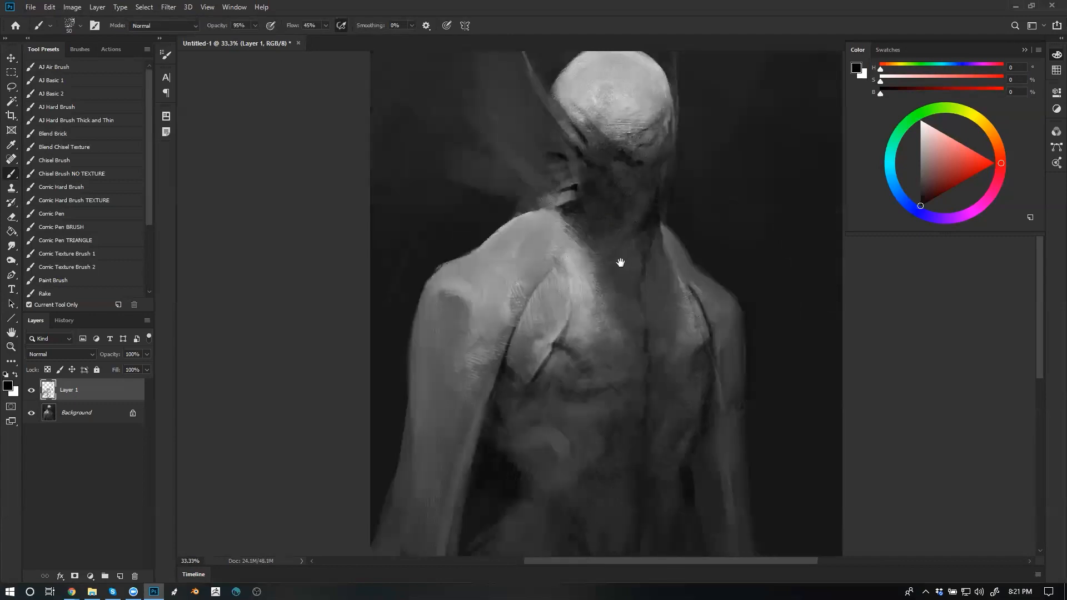
{"action": "left_click_drag", "start_coordinate": [621, 263], "coordinate": [535, 237]}
{"action": "left_click", "coordinate": [531, 208], "text": "alt"}
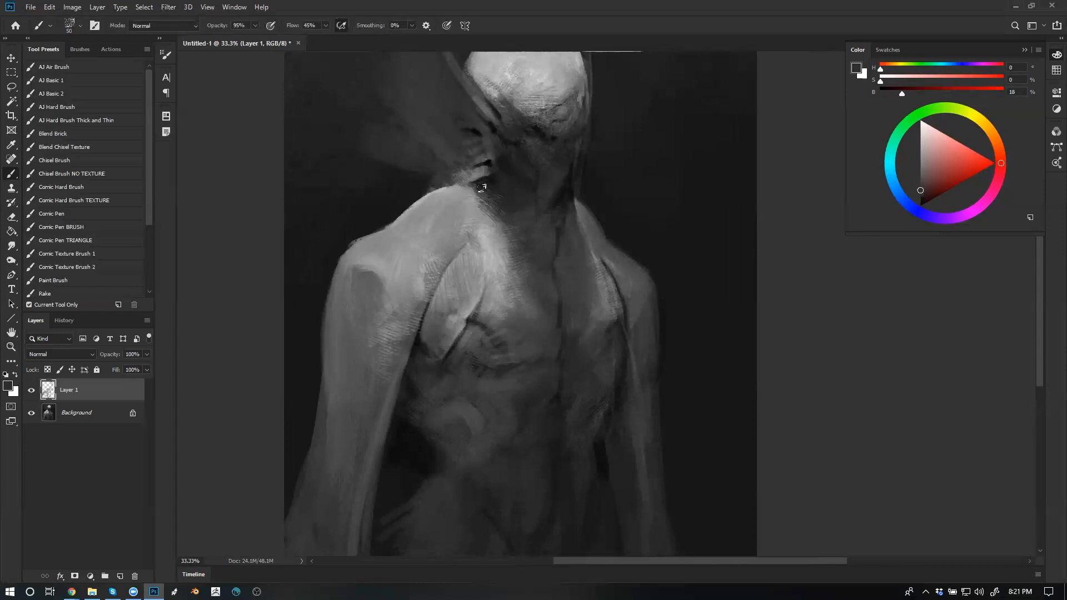
{"action": "left_click", "coordinate": [461, 227], "text": "alt"}
Examine the whole figure in normal and mirrored orientation
{"action": "key", "text": "z"}
{"action": "left_click", "coordinate": [534, 245], "text": "alt"}
{"action": "left_click", "coordinate": [535, 244], "text": "alt"}
{"action": "left_click", "coordinate": [535, 245], "text": "alt"}
{"action": "left_click", "coordinate": [542, 278]}
{"action": "left_click", "coordinate": [533, 284]}
{"action": "left_click", "coordinate": [574, 250]}
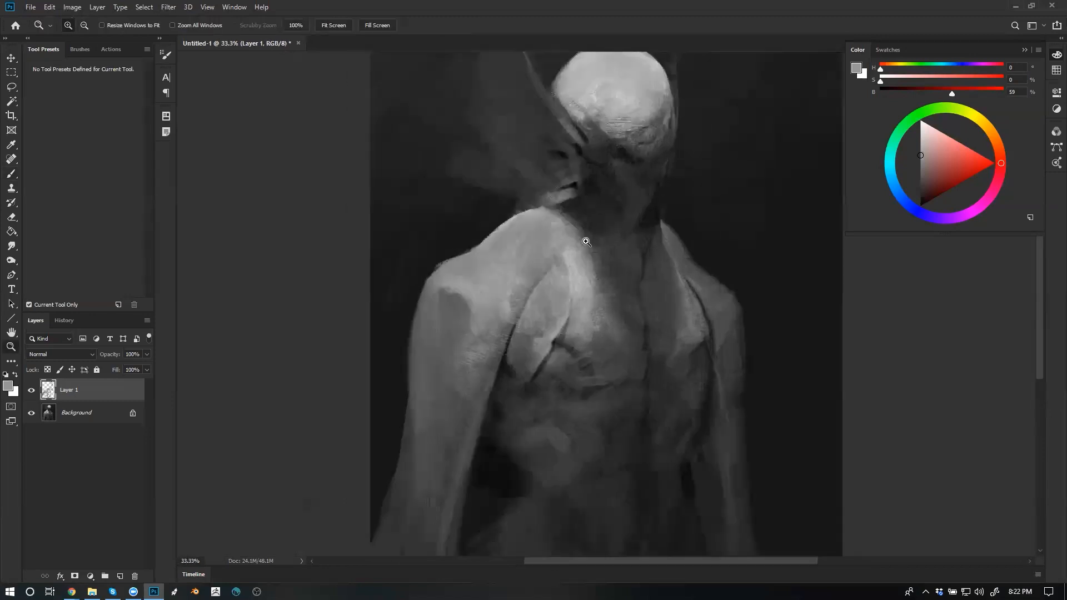
{"action": "key", "text": "b"}
{"action": "key", "text": "z"}
{"action": "left_click", "coordinate": [479, 266], "text": "alt"}
{"action": "left_click", "coordinate": [479, 266], "text": "alt"}
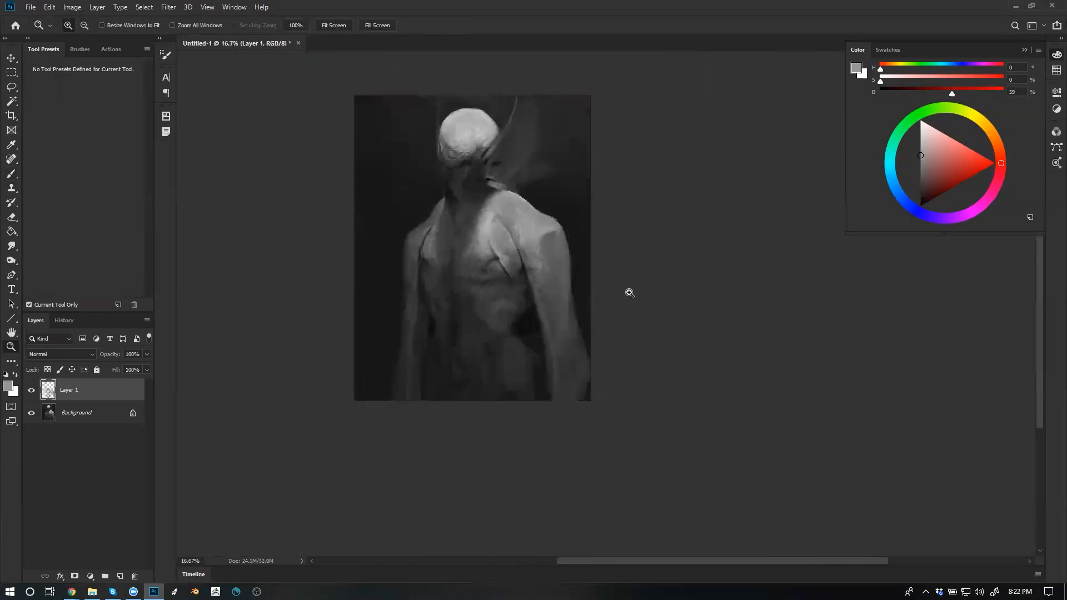
{"action": "left_click", "coordinate": [519, 180]}
Undo a trial stroke behind the neck, enlarge the brush to 150 and paint soft grey rays from the neck into the background
{"action": "key", "text": "b"}
{"action": "left_click", "coordinate": [641, 240], "text": "alt"}
{"action": "left_click_drag", "start_coordinate": [655, 202], "coordinate": [696, 167]}
{"action": "key", "text": "ctrl+z"}
{"action": "left_click", "coordinate": [676, 185], "text": "alt"}
{"action": "key", "text": "bracketright"}
{"action": "key", "text": "bracketright"}
{"action": "key", "text": "bracketright"}
{"action": "key", "text": "bracketright"}
{"action": "key", "text": "bracketright"}
{"action": "key", "text": "bracketright"}
{"action": "key", "text": "bracketright"}
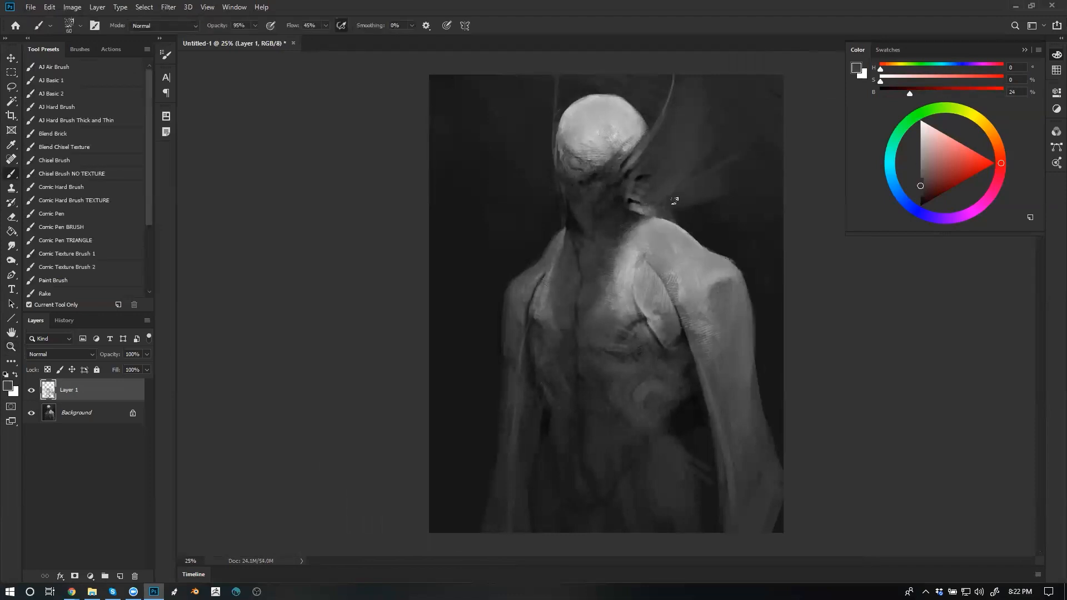
{"action": "mouse_move", "coordinate": [657, 205]}
{"action": "left_mouse_down"}
{"action": "mouse_move", "coordinate": [789, 193]}
{"action": "mouse_move", "coordinate": [653, 209]}
{"action": "mouse_move", "coordinate": [741, 223]}
{"action": "mouse_move", "coordinate": [669, 208]}
{"action": "mouse_move", "coordinate": [760, 215]}
{"action": "left_mouse_up"}
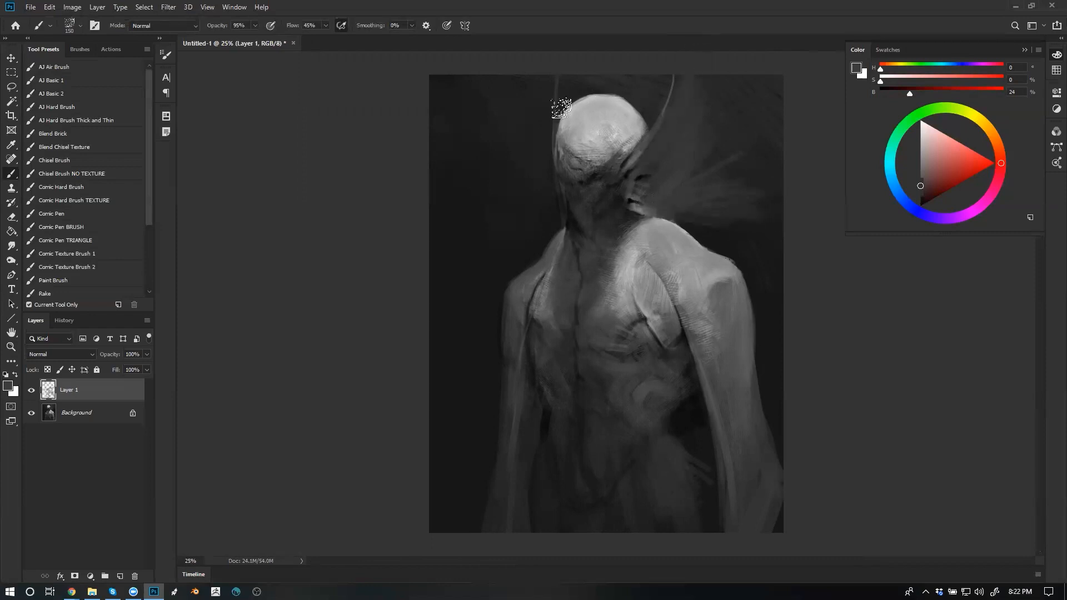
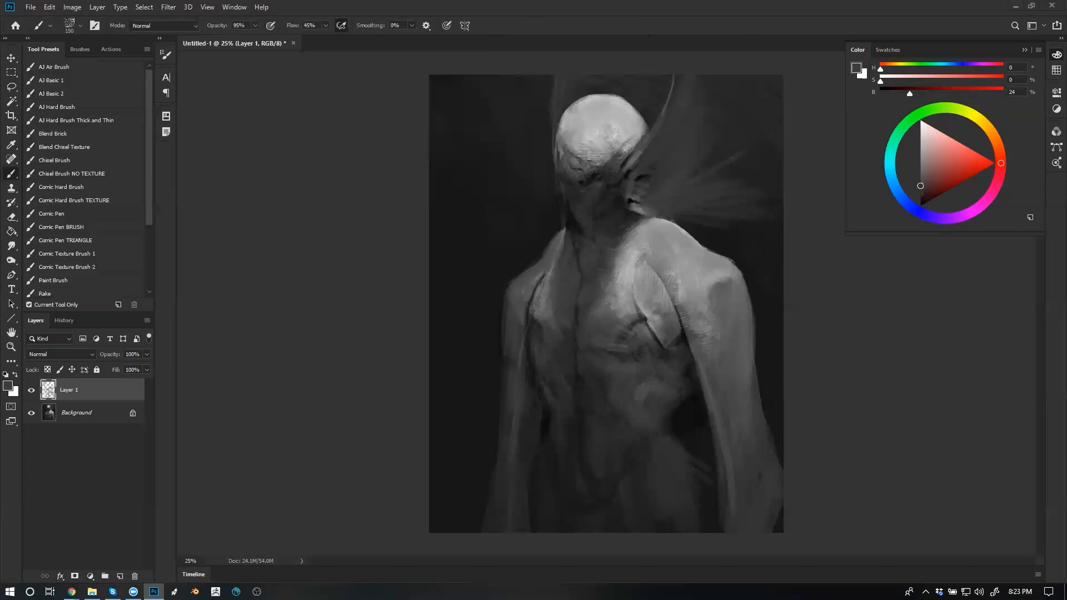
Reduce the brush to 45 and refine the upper contour of the head with its sampled light grey
{"action": "key", "text": "z"}
{"action": "left_click", "coordinate": [597, 127]}
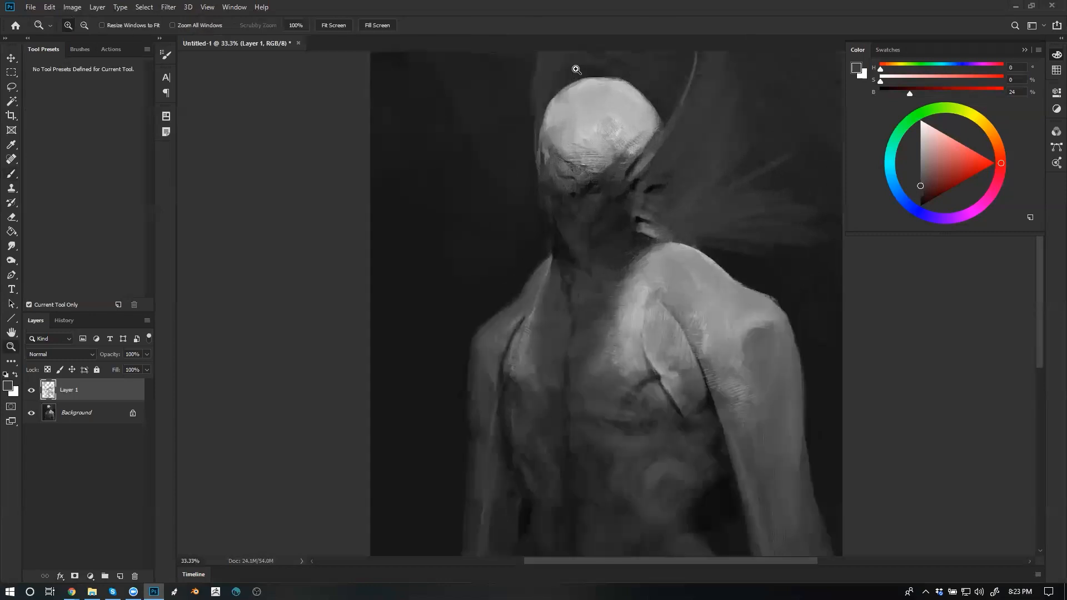
{"action": "key", "text": "b"}
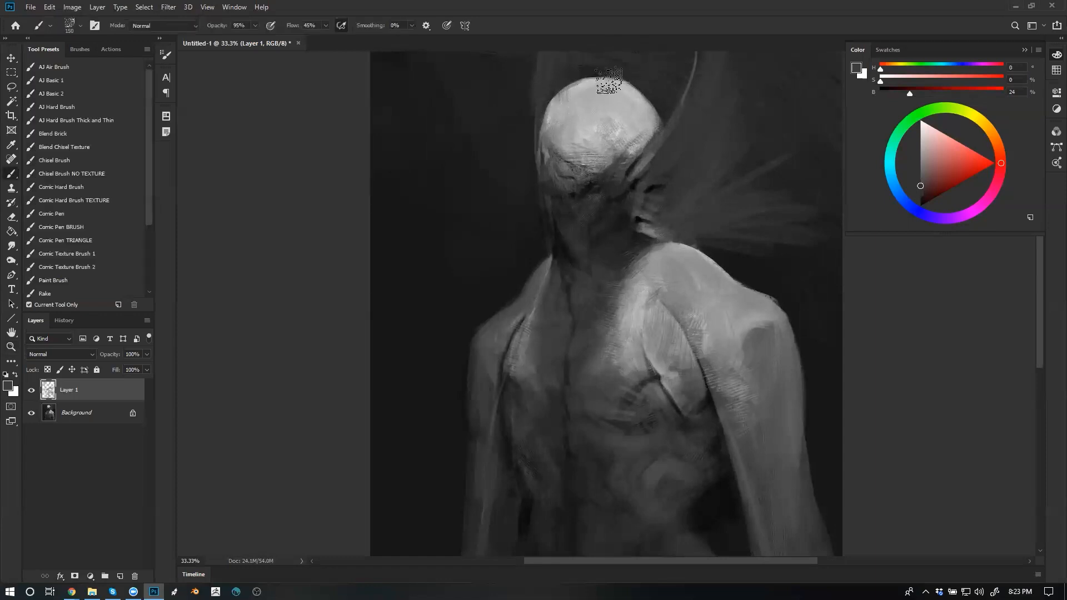
{"action": "key", "text": "bracketleft"}
{"action": "key", "text": "bracketleft"}
{"action": "key", "text": "bracketleft"}
{"action": "key", "text": "bracketleft"}
{"action": "key", "text": "bracketleft"}
{"action": "key", "text": "bracketleft"}
{"action": "key", "text": "bracketleft"}
{"action": "key", "text": "bracketleft"}
{"action": "left_click", "coordinate": [570, 94], "text": "alt"}
{"action": "left_click_drag", "start_coordinate": [574, 86], "coordinate": [558, 101]}
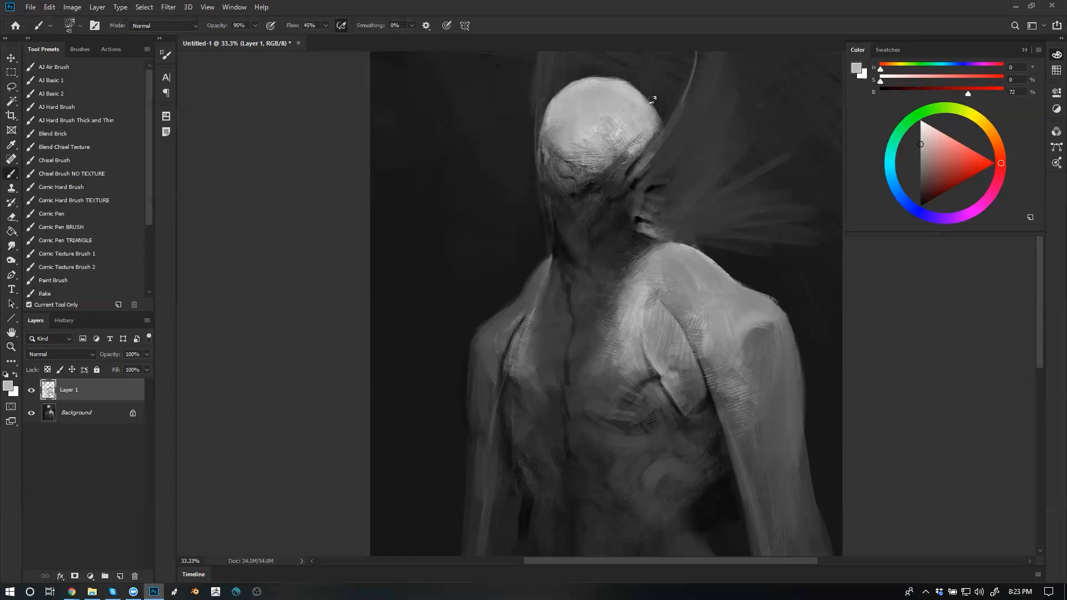
{"action": "left_click", "coordinate": [596, 81], "text": "alt"}
Flip the canvas horizontally and extend the rays behind the neck with dark greys sampled from the background
{"action": "key", "text": "ctrl+h"}
{"action": "left_click", "coordinate": [446, 162], "text": "alt"}
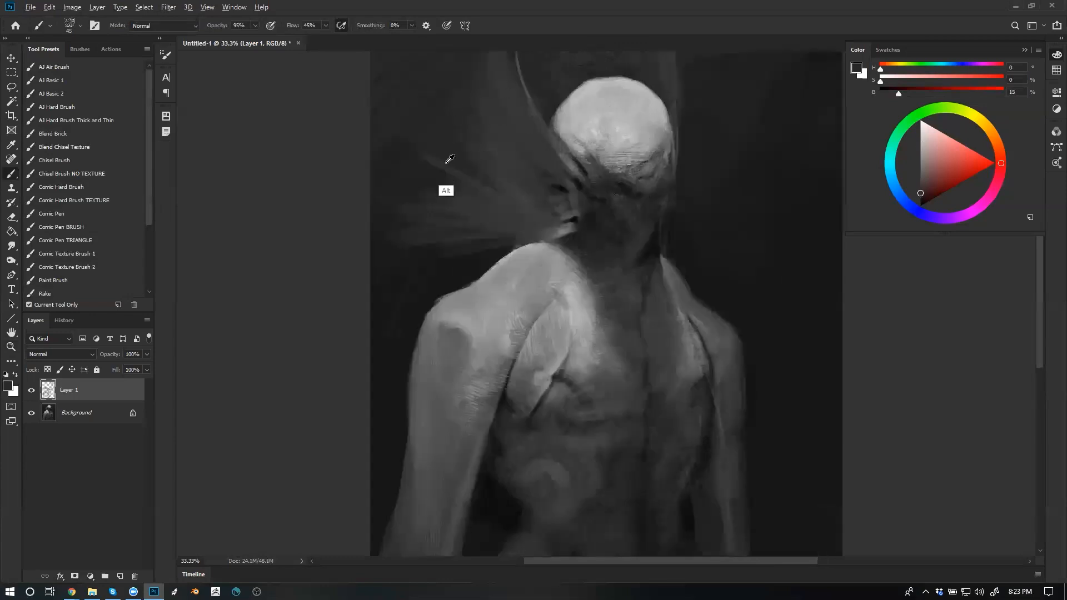
{"action": "left_click", "coordinate": [450, 163], "text": "alt"}
{"action": "left_click", "coordinate": [520, 226], "text": "alt"}
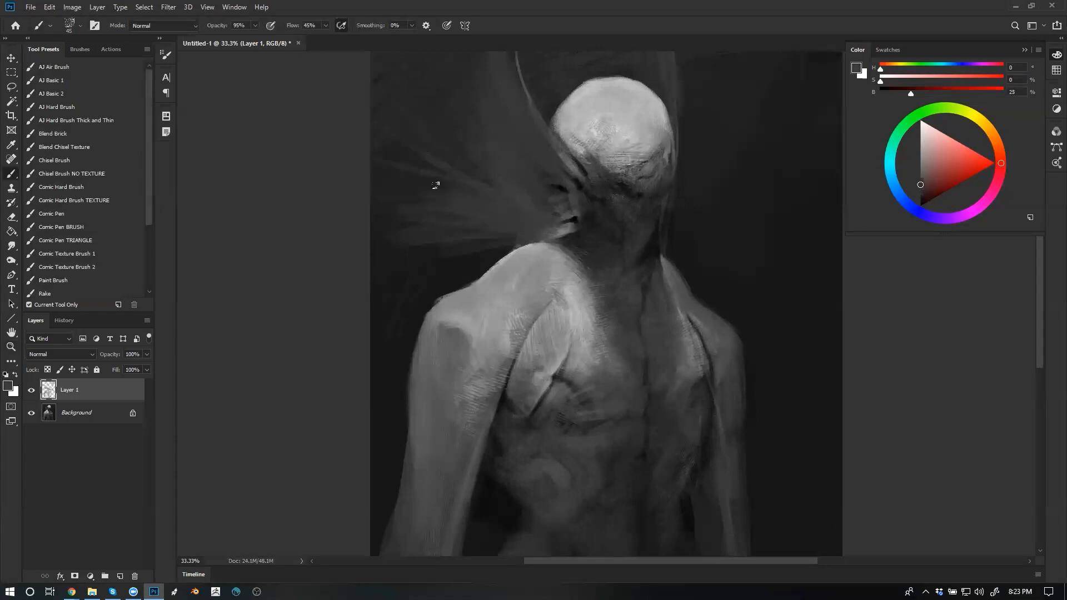
Reduce the brush to 35 and define the rays and the horn's base with black and sampled greys
{"action": "left_click", "coordinate": [567, 230], "text": "alt"}
{"action": "key", "text": "bracketleft"}
{"action": "key", "text": "d"}
{"action": "left_click", "coordinate": [549, 137], "text": "alt"}
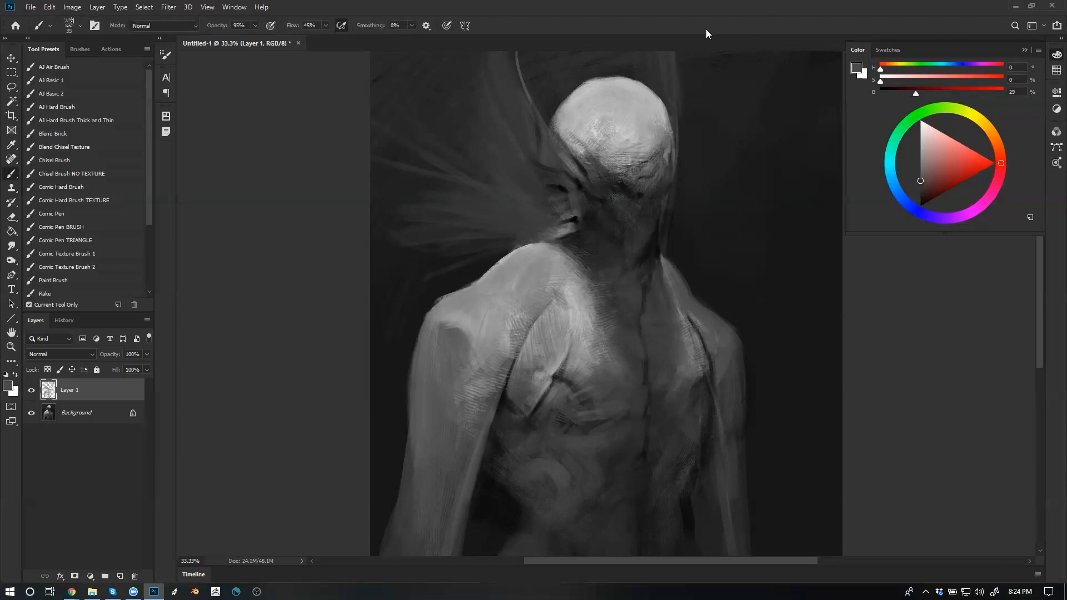
{"action": "left_click", "coordinate": [555, 148], "text": "alt"}
{"action": "left_click", "coordinate": [584, 123], "text": "alt"}
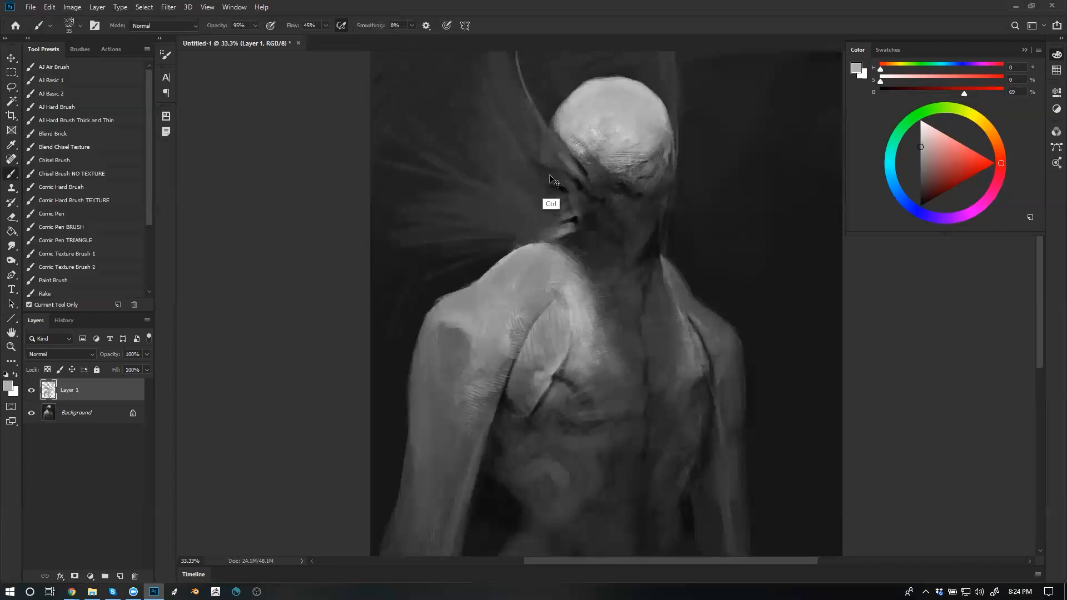
Flip the canvas horizontally, add fine strokes beside the jaw with a size 30 brush and soften the horn's light edge with sampled grey
{"action": "key", "text": "ctrl+shift+h"}
{"action": "left_click_drag", "start_coordinate": [644, 165], "coordinate": [669, 142]}
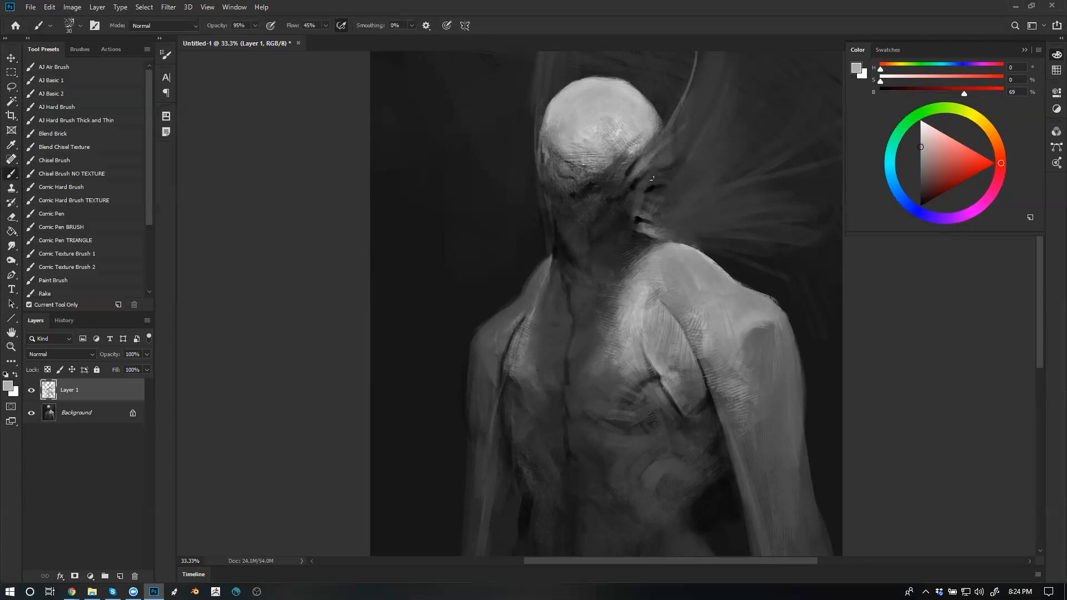
{"action": "left_click_drag", "start_coordinate": [633, 180], "coordinate": [644, 177]}
{"action": "left_click", "coordinate": [694, 91], "text": "alt"}
{"action": "left_click_drag", "start_coordinate": [702, 41], "coordinate": [682, 109]}
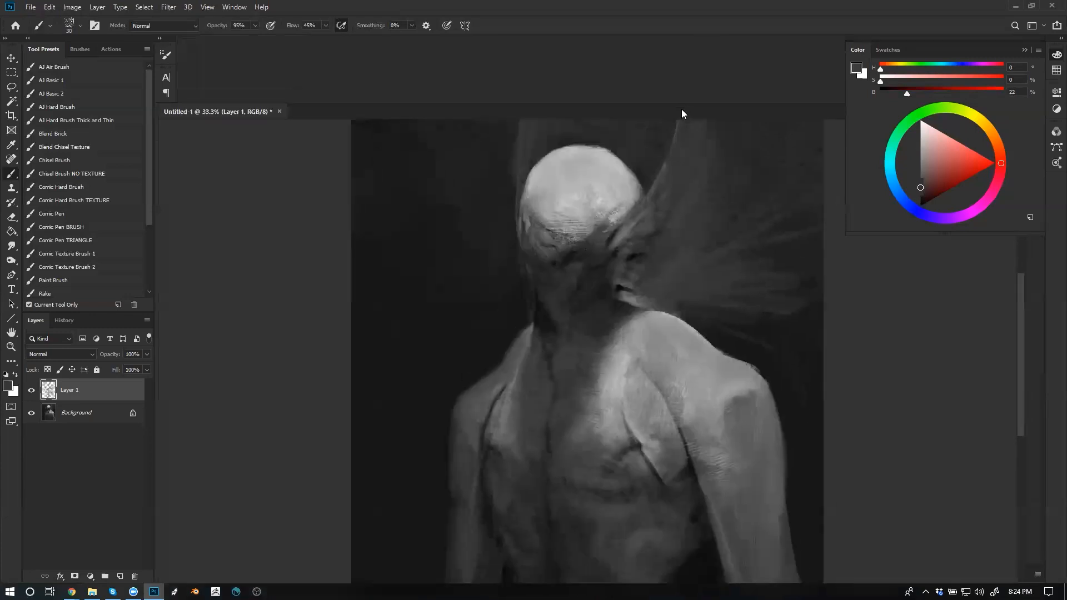
{"action": "left_click_drag", "start_coordinate": [509, 108], "coordinate": [549, 39]}
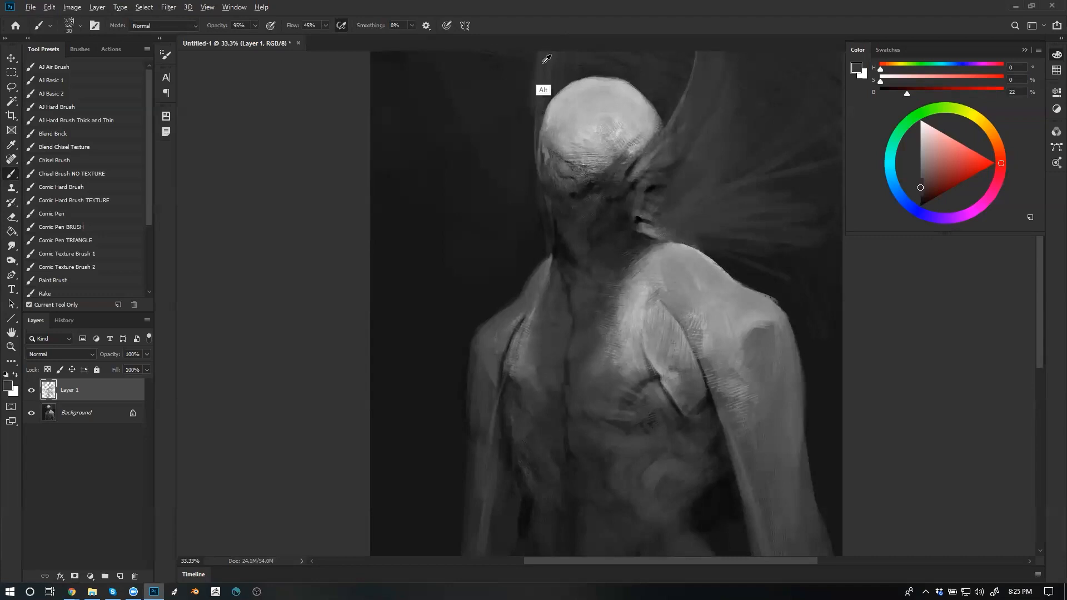
Reduce the brush to 15 and then 9, and paint thin strands around the horn and neck with sampled greys
{"action": "key", "text": "bracketleft"}
{"action": "key", "text": "bracketleft"}
{"action": "key", "text": "bracketleft"}
{"action": "mouse_move", "coordinate": [510, 43]}
{"action": "left_mouse_down"}
{"action": "mouse_move", "coordinate": [518, 113]}
{"action": "mouse_move", "coordinate": [522, 40]}
{"action": "left_mouse_up"}
{"action": "left_click", "coordinate": [646, 168], "text": "alt"}
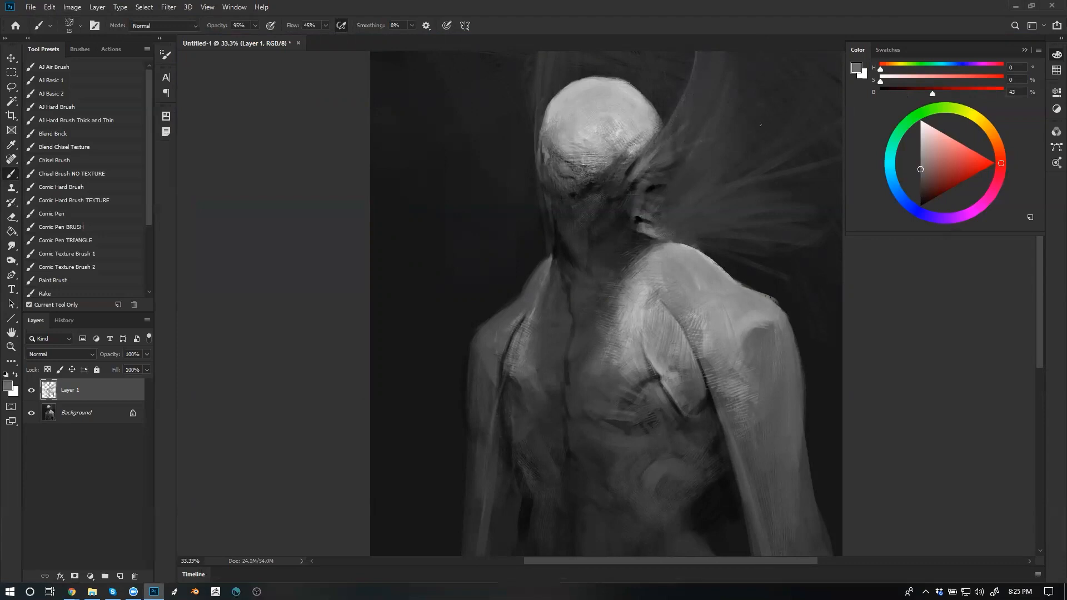
{"action": "key", "text": "bracketleft"}
{"action": "left_click", "coordinate": [642, 253], "text": "alt"}
Flip the canvas horizontally, enlarge the brush to 80 and deepen the shadows around the jaw and rays with black and sampled mid grey
{"action": "key", "text": "ctrl+shift+h"}
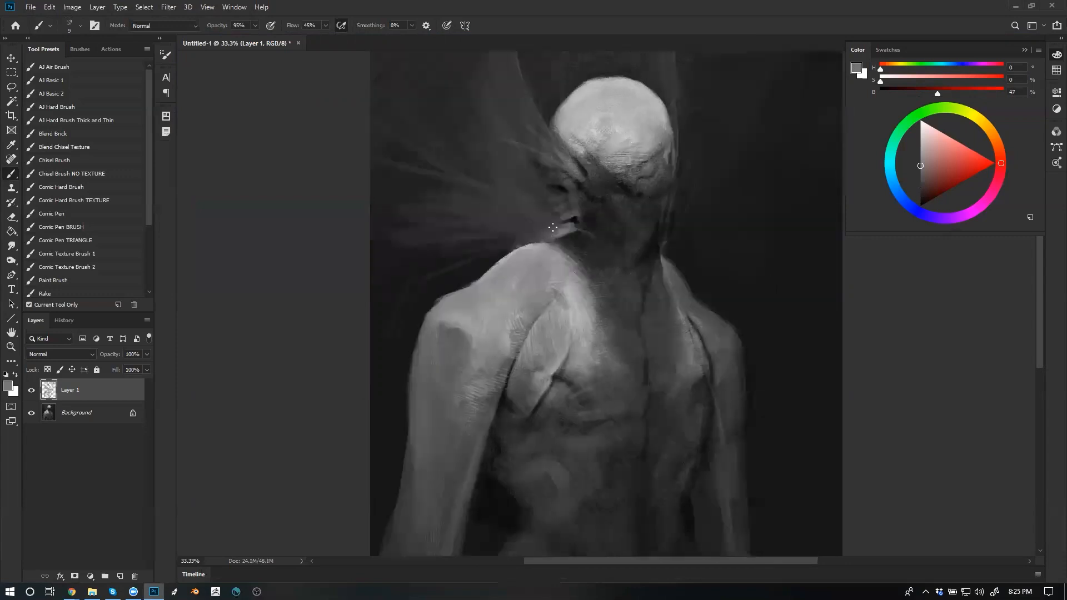
{"action": "key", "text": "bracketright"}
{"action": "key", "text": "bracketright"}
{"action": "key", "text": "bracketright"}
{"action": "key", "text": "d"}
{"action": "key", "text": "bracketright"}
{"action": "key", "text": "bracketright"}
{"action": "key", "text": "bracketright"}
{"action": "key", "text": "bracketright"}
{"action": "key", "text": "bracketright"}
{"action": "key", "text": "bracketright"}
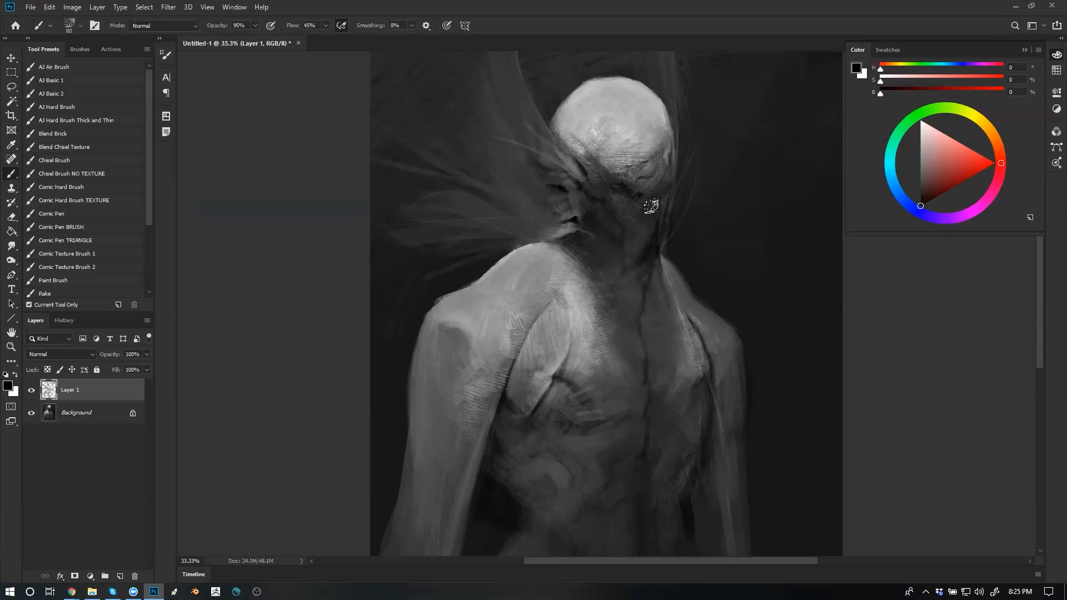
{"action": "left_click", "coordinate": [564, 186], "text": "alt"}
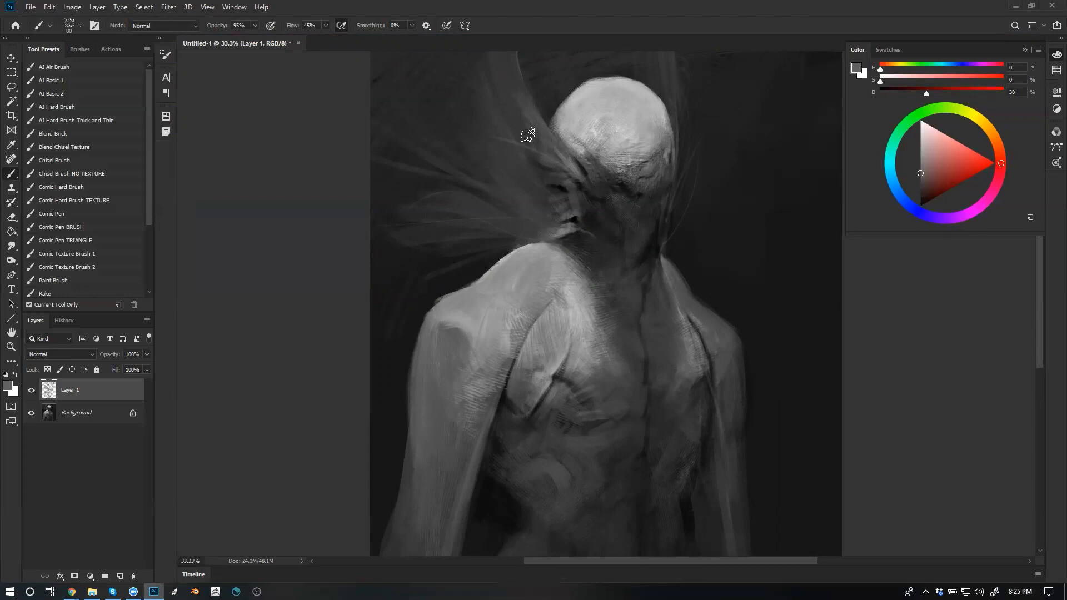
Blend the horn and the area beside the head with sampled mid and dark greys, using a size 70 brush
{"action": "left_click", "coordinate": [508, 123], "text": "alt"}
{"action": "left_click", "coordinate": [537, 119], "text": "alt"}
{"action": "left_click", "coordinate": [514, 104], "text": "alt"}
{"action": "key", "text": "["}
{"action": "key", "text": "ctrl+alt"}
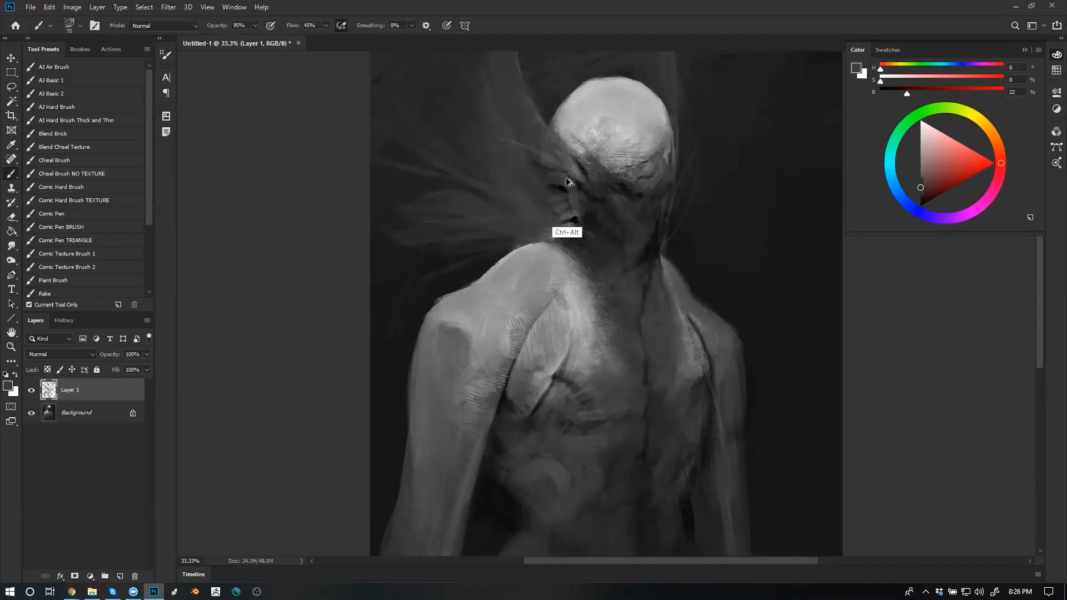
{"action": "left_click", "coordinate": [528, 101], "text": "alt"}
{"action": "mouse_move", "coordinate": [507, 47]}
{"action": "left_mouse_down"}
{"action": "mouse_move", "coordinate": [530, 110]}
{"action": "mouse_move", "coordinate": [523, 40]}
{"action": "left_mouse_up"}
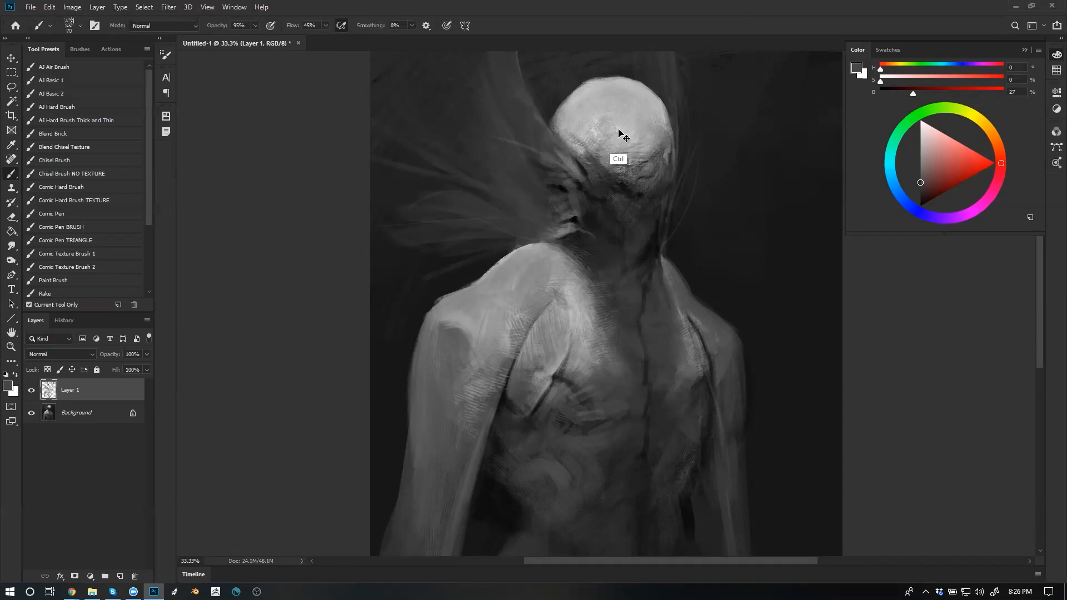
Flip the canvas horizontally, reduce the brush to 20 and refine the strands along the head's shaded edge with sampled greys
{"action": "key", "text": "ctrl+f"}
{"action": "left_click", "coordinate": [676, 116], "text": "alt"}
{"action": "key", "text": "["}
{"action": "key", "text": "bracketleft"}
{"action": "key", "text": "bracketleft"}
{"action": "key", "text": "bracketleft"}
{"action": "key", "text": "bracketleft"}
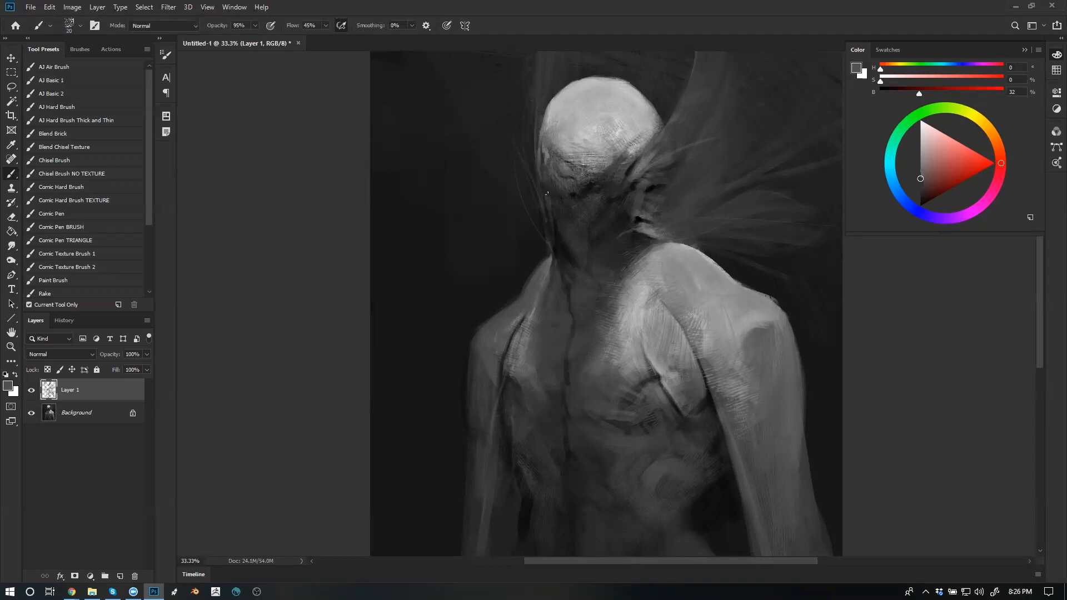
{"action": "left_click", "coordinate": [545, 168], "text": "alt"}
Paint thin dark crack lines across the skull with black, and flip the canvas horizontally
{"action": "key", "text": "d"}
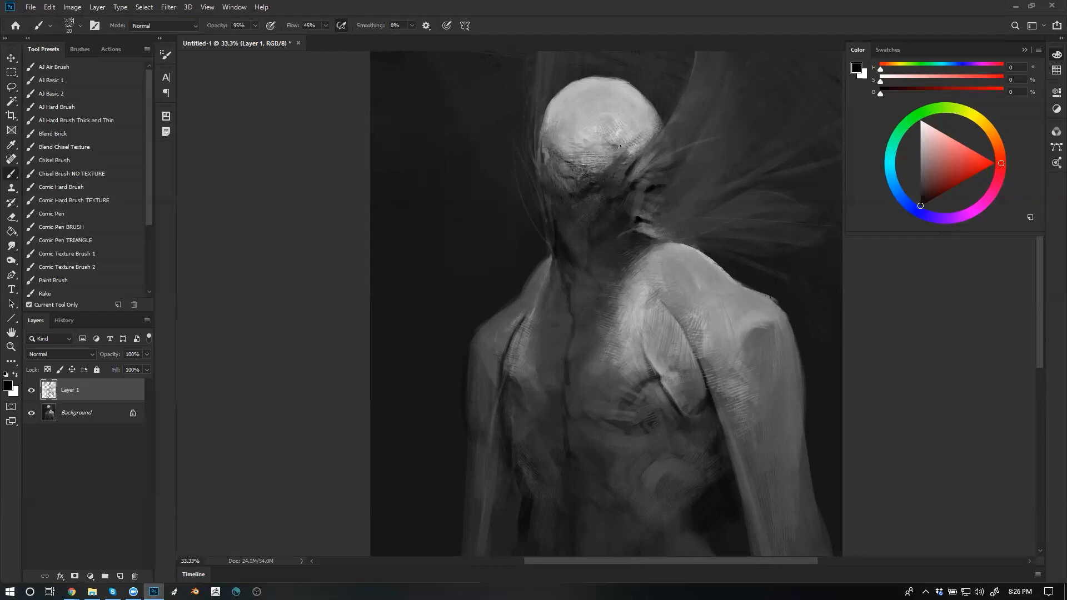
{"action": "left_click_drag", "start_coordinate": [613, 113], "coordinate": [600, 112]}
{"action": "left_click", "coordinate": [604, 112], "text": "alt"}
{"action": "key", "text": "ctrl+f"}
{"action": "key", "text": "d"}
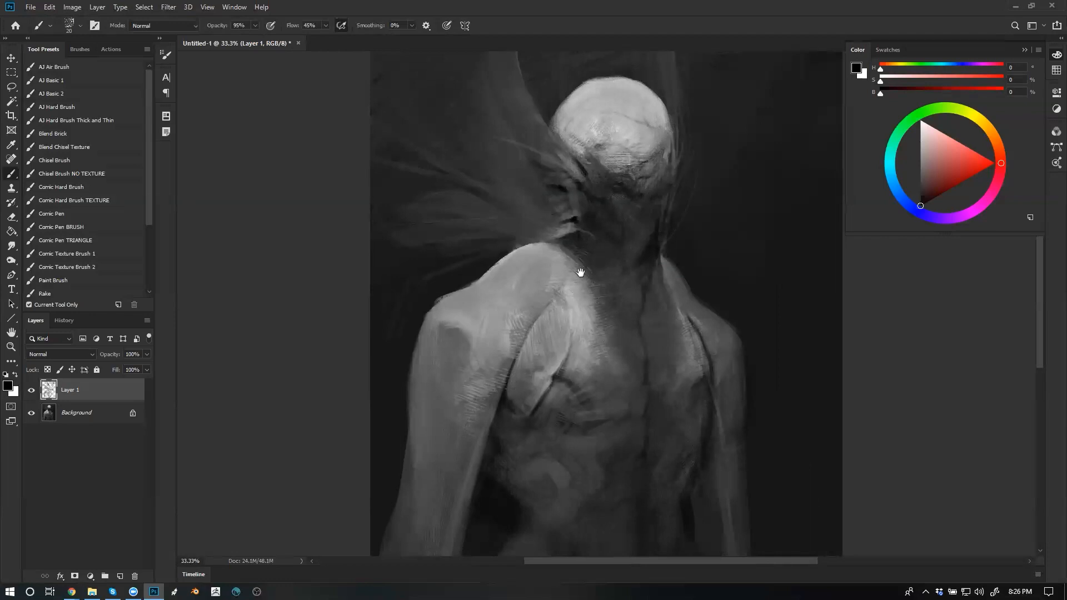
Flip the canvas horizontally, paint the chest folds with sampled light grey, and enlarge the brush to brighten the upper chest
{"action": "left_click_drag", "start_coordinate": [580, 273], "coordinate": [573, 212]}
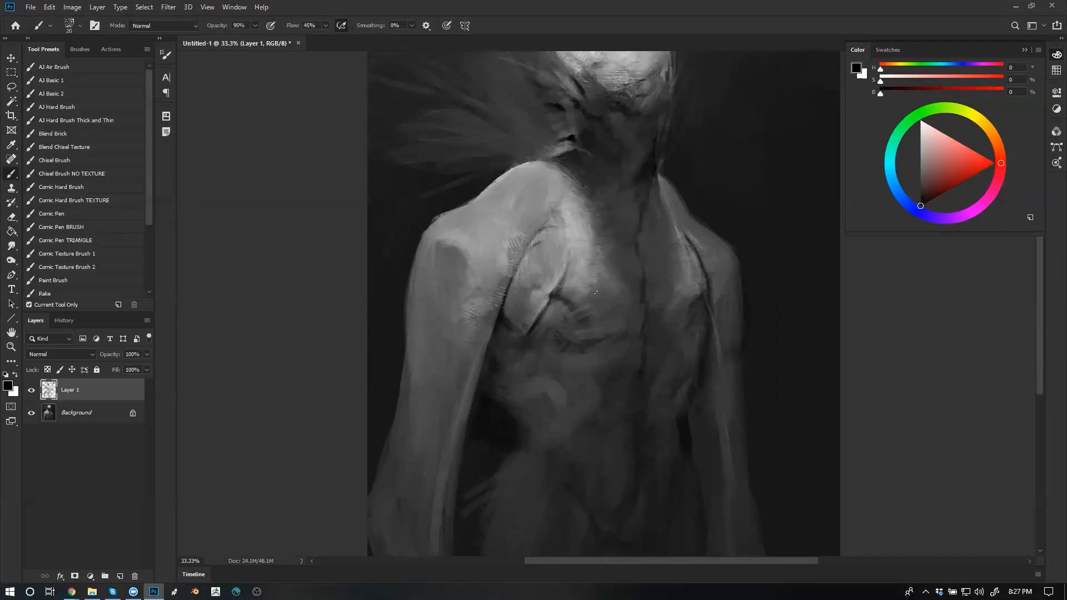
{"action": "key", "text": "ctrl+shift+h"}
{"action": "left_click_drag", "start_coordinate": [635, 229], "coordinate": [535, 204]}
{"action": "left_click", "coordinate": [526, 236], "text": "alt"}
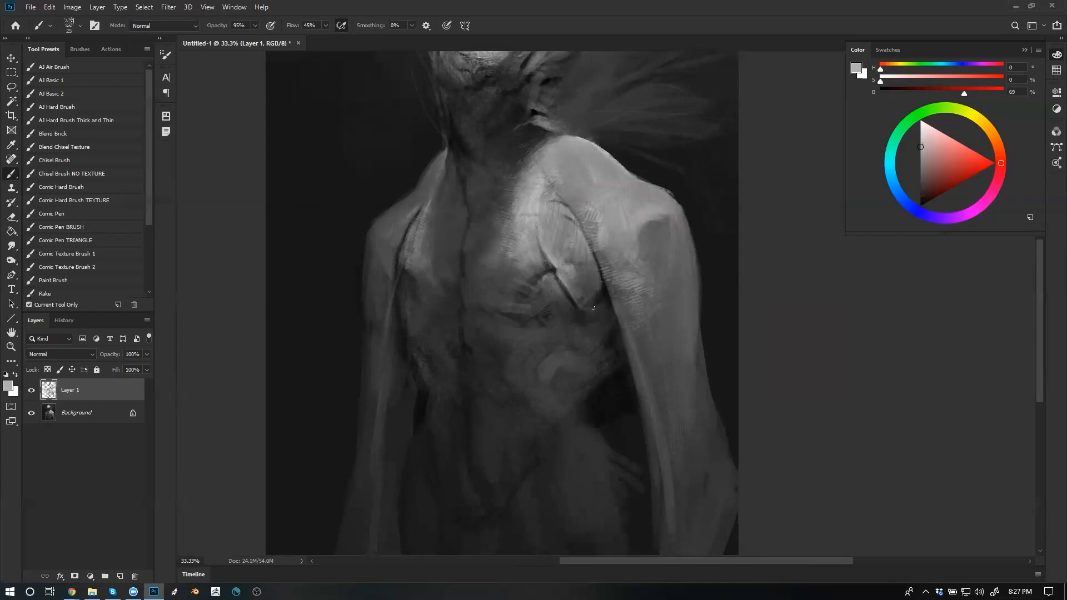
{"action": "key", "text": "]"}
{"action": "key", "text": "]"}
{"action": "key", "text": "]"}
{"action": "key", "text": "]"}
{"action": "key", "text": "]"}
{"action": "key", "text": "]"}
{"action": "key", "text": "]"}
{"action": "key", "text": "]"}
{"action": "left_click", "coordinate": [534, 206], "text": "alt"}
{"action": "left_click_drag", "start_coordinate": [543, 196], "coordinate": [552, 238]}
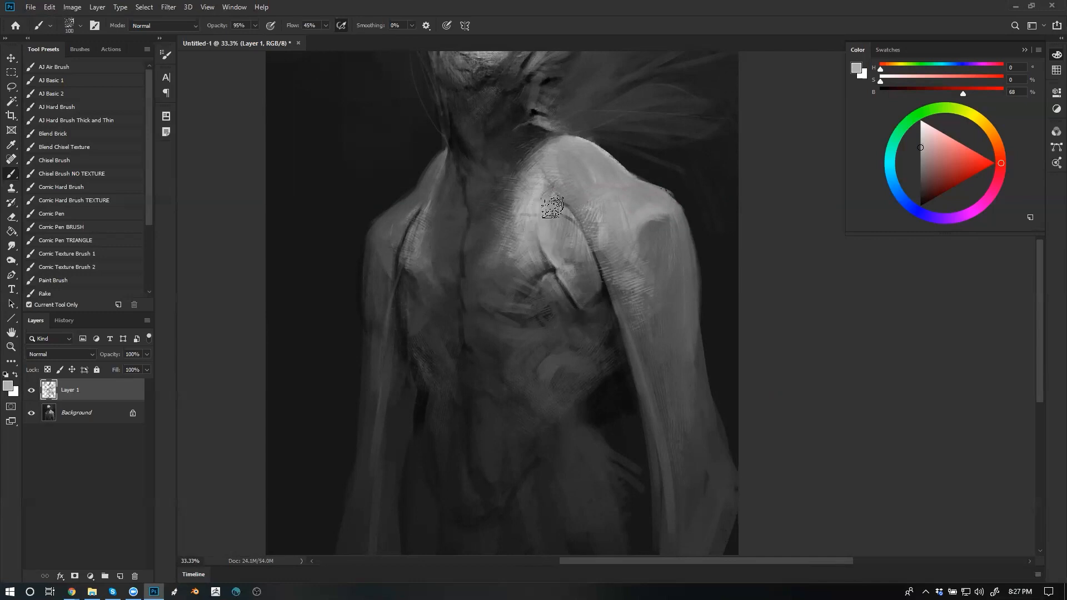
Enlarge the brush to 175, lighten the collarbone and shoulder with light grey, and flip the canvas horizontally
{"action": "key", "text": "bracketright"}
{"action": "key", "text": "bracketright"}
{"action": "key", "text": "bracketright"}
{"action": "key", "text": "bracketright"}
{"action": "mouse_move", "coordinate": [567, 187]}
{"action": "left_mouse_down"}
{"action": "mouse_move", "coordinate": [600, 224]}
{"action": "mouse_move", "coordinate": [587, 186]}
{"action": "mouse_move", "coordinate": [557, 206]}
{"action": "mouse_move", "coordinate": [566, 218]}
{"action": "mouse_move", "coordinate": [628, 206]}
{"action": "left_mouse_up"}
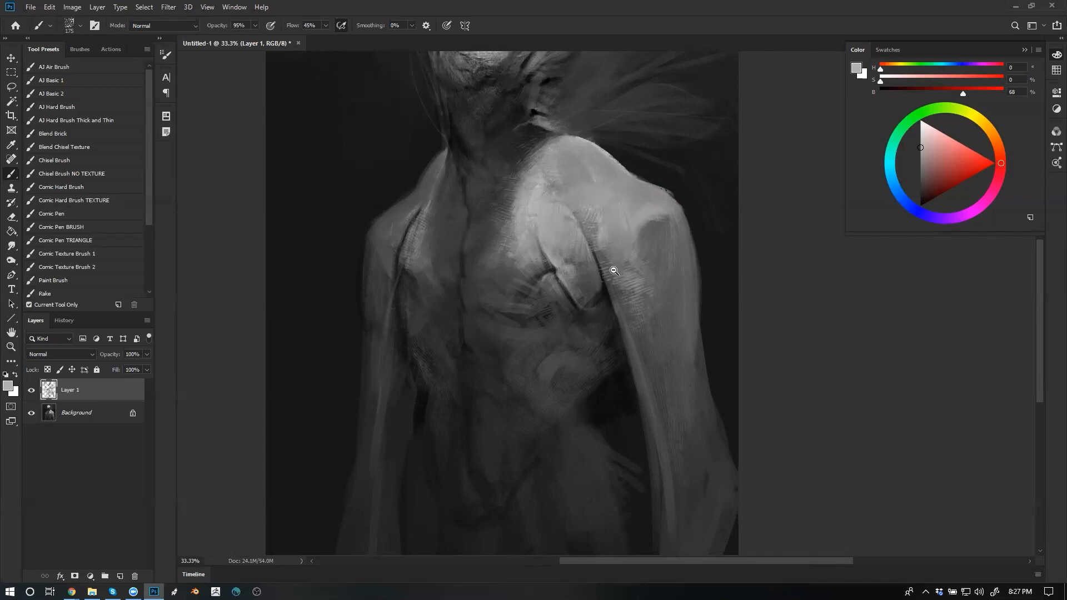
{"action": "left_click", "coordinate": [613, 271], "text": "alt"}
{"action": "left_click", "coordinate": [614, 270], "text": "alt"}
{"action": "key", "text": "ctrl+shift+h"}
{"action": "left_click", "coordinate": [591, 295], "text": "ctrl"}
{"action": "left_click", "coordinate": [599, 289], "text": "ctrl"}
{"action": "mouse_move", "coordinate": [568, 277]}
{"action": "left_mouse_down"}
{"action": "mouse_move", "coordinate": [578, 267]}
{"action": "mouse_move", "coordinate": [565, 278]}
{"action": "left_mouse_up"}
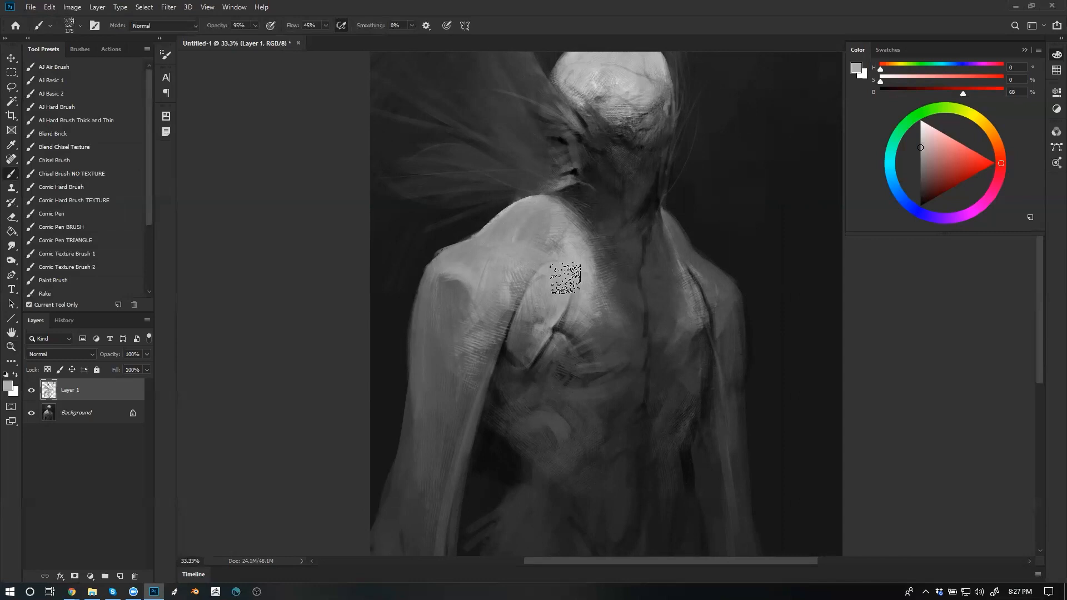
Brighten the lit chest and shoulder and adjust the lower skull with sampled light and dark greys
{"action": "left_click", "coordinate": [593, 91], "text": "alt"}
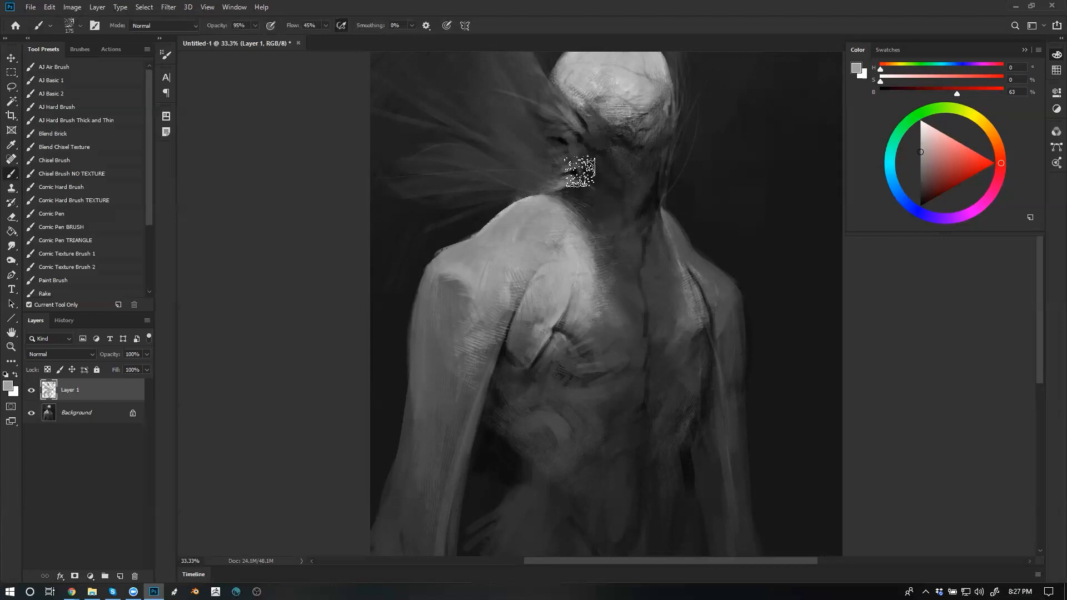
{"action": "left_click_drag", "start_coordinate": [601, 162], "coordinate": [611, 238]}
{"action": "left_click", "coordinate": [643, 211], "text": "alt"}
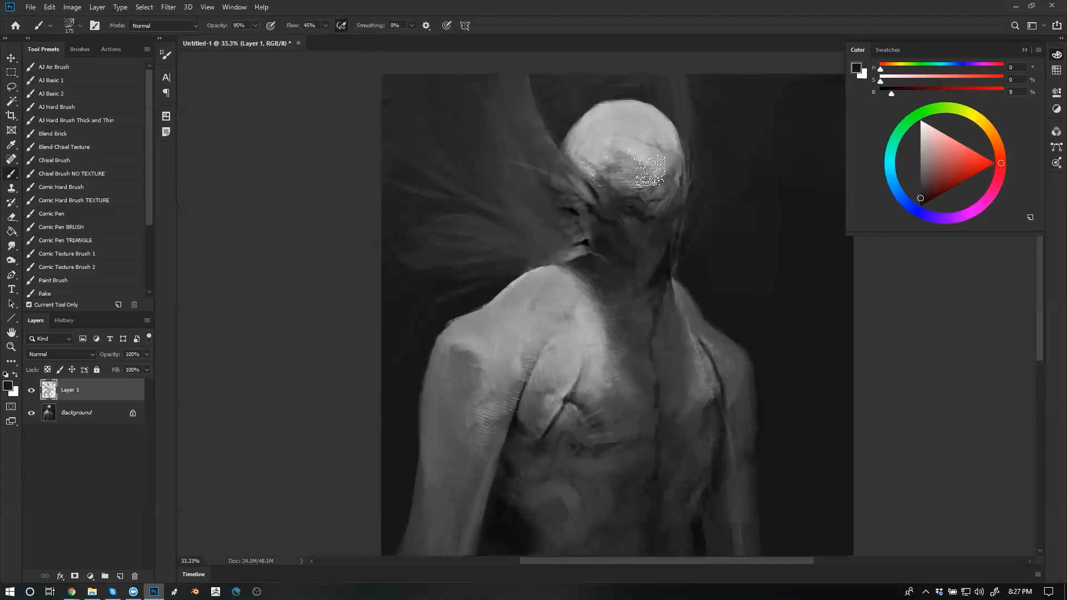
{"action": "left_click", "coordinate": [622, 161], "text": "alt"}
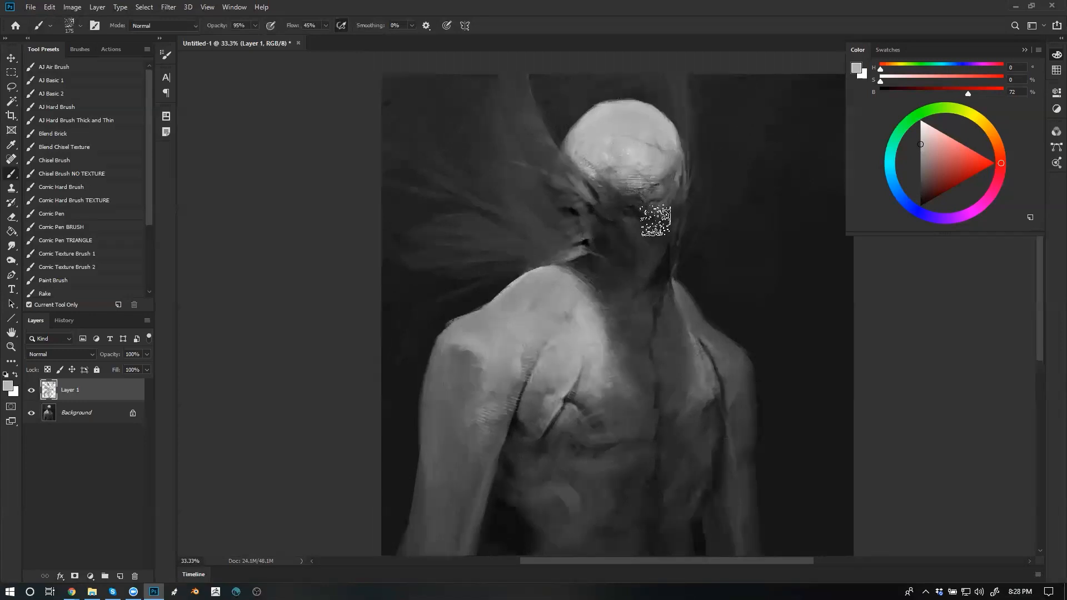
Reduce the brush to 45 and touch up the head and the horn's inner edge with light grey
{"action": "key", "text": "bracketleft"}
{"action": "key", "text": "bracketleft"}
{"action": "key", "text": "bracketleft"}
{"action": "key", "text": "bracketleft"}
{"action": "key", "text": "bracketleft"}
{"action": "key", "text": "bracketleft"}
{"action": "key", "text": "bracketleft"}
{"action": "key", "text": "bracketleft"}
{"action": "key", "text": "bracketleft"}
{"action": "left_click_drag", "start_coordinate": [577, 182], "coordinate": [529, 87]}
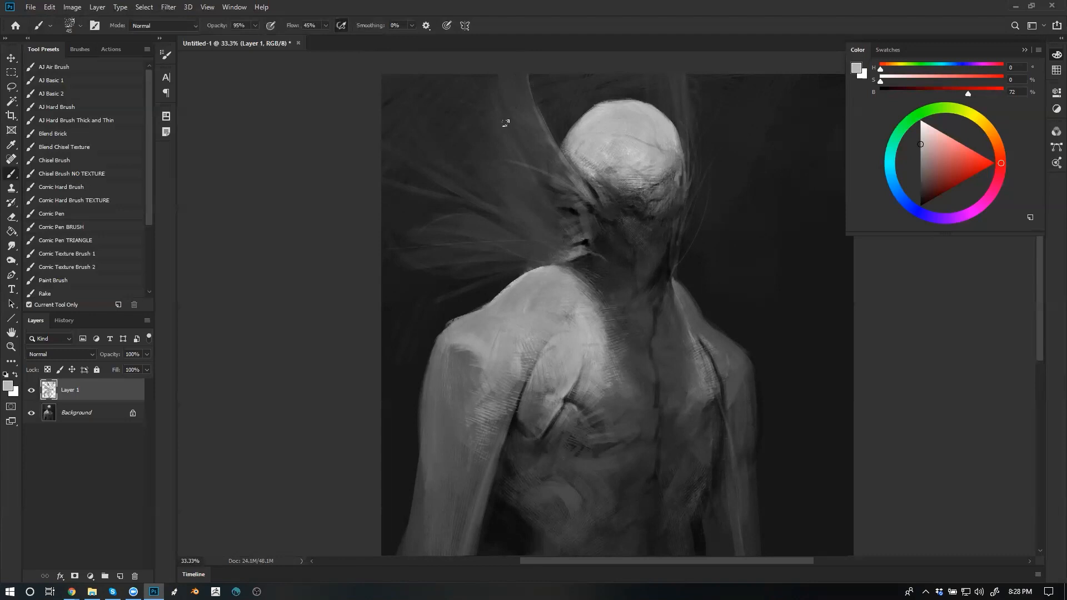
Try lightening the skull's edge with a sampled light grey at different brush sizes, and undo the strokes
{"action": "key", "text": "bracketleft"}
{"action": "key", "text": "bracketleft"}
{"action": "key", "text": "bracketleft"}
{"action": "key", "text": "bracketleft"}
{"action": "key", "text": "bracketleft"}
{"action": "left_click", "coordinate": [583, 136], "text": "alt"}
{"action": "key", "text": "bracketright"}
{"action": "key", "text": "bracketright"}
{"action": "key", "text": "bracketright"}
{"action": "key", "text": "bracketright"}
{"action": "key", "text": "bracketright"}
{"action": "key", "text": "bracketright"}
{"action": "key", "text": "bracketright"}
{"action": "key", "text": "bracketright"}
{"action": "key", "text": "bracketright"}
{"action": "key", "text": "bracketright"}
{"action": "left_click_drag", "start_coordinate": [568, 135], "coordinate": [612, 106]}
{"action": "key", "text": "ctrl+z"}
{"action": "key", "text": "ctrl+z"}
Enlarge the brush to 100 and brighten the top of the lit shoulder with light grey
{"action": "key", "text": "bracketright"}
{"action": "key", "text": "bracketright"}
{"action": "key", "text": "bracketright"}
{"action": "key", "text": "bracketright"}
{"action": "key", "text": "bracketright"}
{"action": "key", "text": "bracketright"}
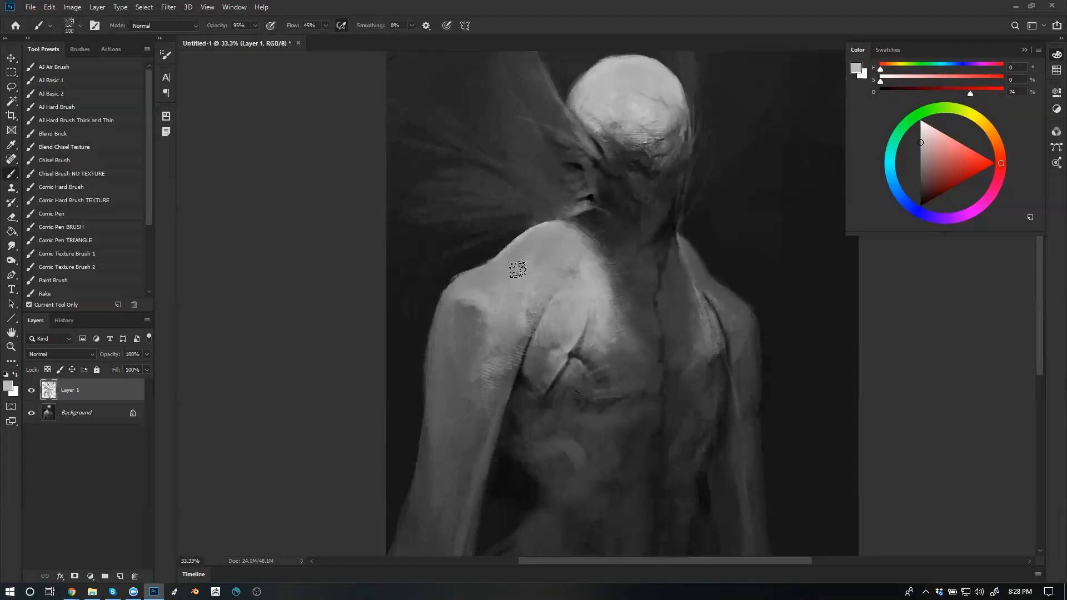
{"action": "key", "text": "alt"}
{"action": "left_click", "coordinate": [517, 236], "text": "alt"}
Reduce the brush and refine the lit shoulder's upper contour with sampled greys
{"action": "key", "text": "bracketleft"}
{"action": "key", "text": "bracketleft"}
{"action": "key", "text": "bracketleft"}
{"action": "key", "text": "bracketleft"}
{"action": "key", "text": "bracketleft"}
{"action": "key", "text": "bracketleft"}
{"action": "key", "text": "bracketleft"}
{"action": "key", "text": "bracketleft"}
{"action": "left_click", "coordinate": [523, 233], "text": "alt"}
{"action": "left_click", "coordinate": [523, 230], "text": "alt"}
{"action": "left_click", "coordinate": [521, 237], "text": "alt"}
Enlarge the brush back to 100 and blend the collarbone and upper chest with sampled light grey
{"action": "key", "text": "bracketright"}
{"action": "key", "text": "bracketright"}
{"action": "key", "text": "bracketright"}
{"action": "key", "text": "bracketright"}
{"action": "key", "text": "bracketright"}
{"action": "key", "text": "bracketright"}
{"action": "key", "text": "bracketright"}
{"action": "left_click_drag", "start_coordinate": [570, 270], "coordinate": [558, 275]}
{"action": "left_click", "coordinate": [561, 248], "text": "alt"}
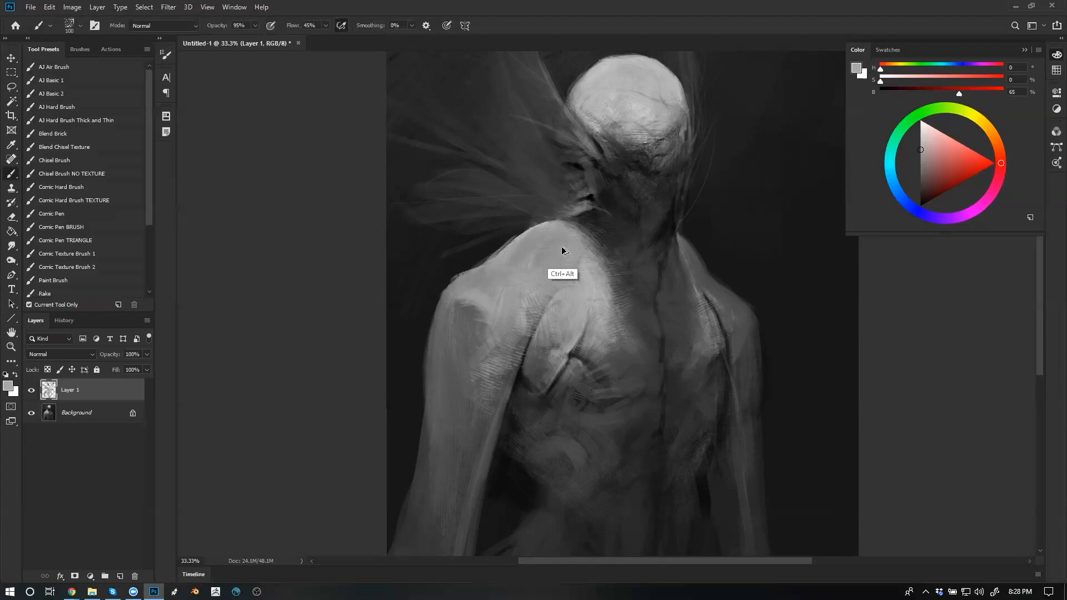
Reduce the brush to 25 and add fine grey strokes around the collarbone
{"action": "key", "text": "bracketleft"}
{"action": "key", "text": "bracketleft"}
{"action": "key", "text": "bracketleft"}
{"action": "key", "text": "bracketleft"}
{"action": "key", "text": "bracketleft"}
{"action": "key", "text": "bracketleft"}
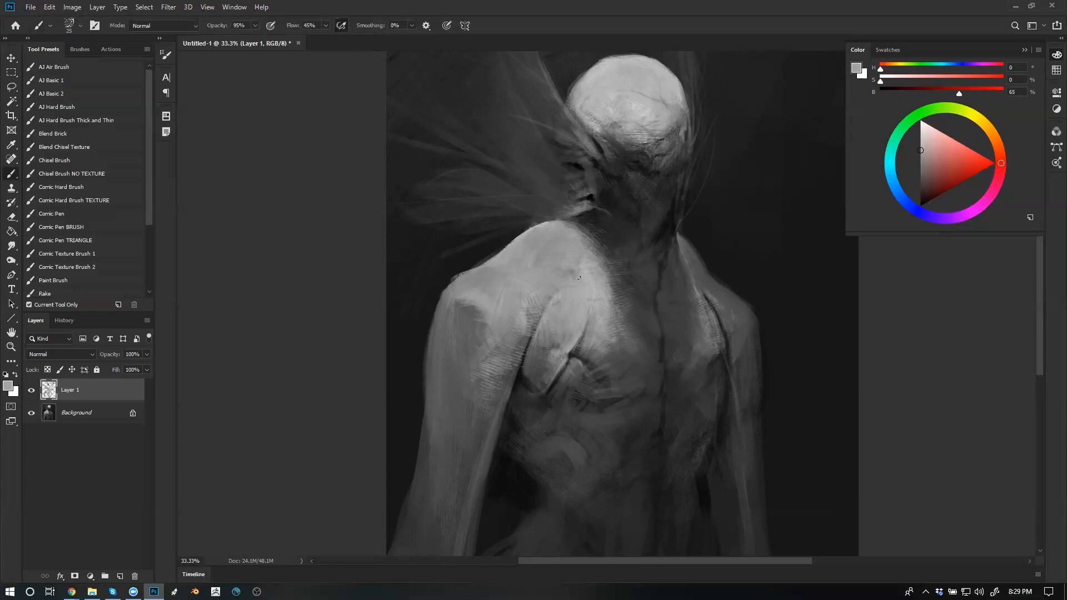
{"action": "key", "text": "z"}
{"action": "key", "text": "ctrl+minus"}
{"action": "key", "text": "ctrl+minus"}
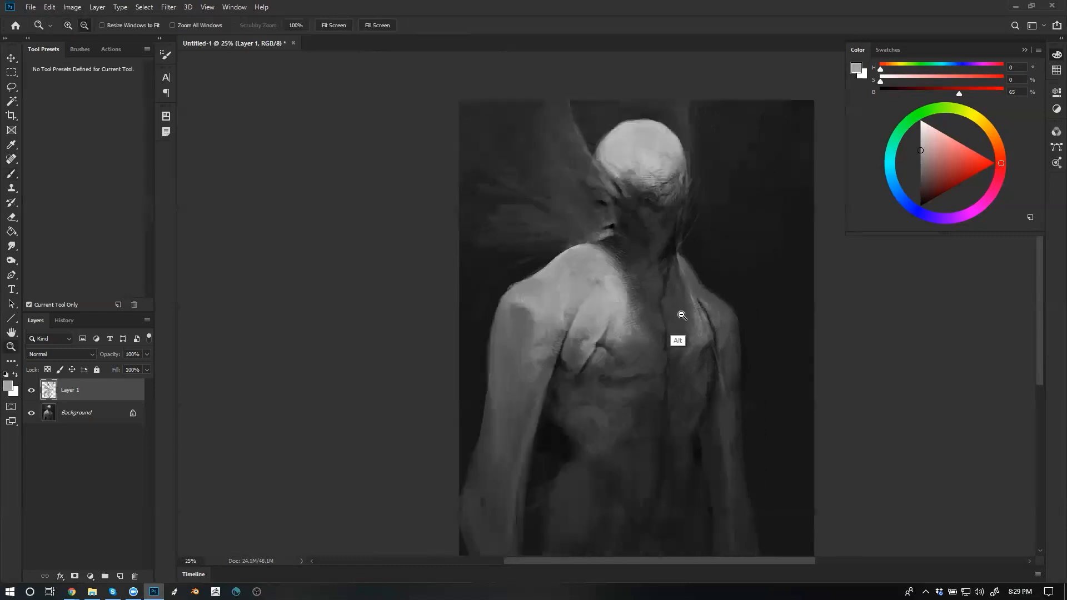
Flip the canvas horizontally, reduce the brush to 20 and detail the chest folds with sampled light grey
{"action": "key", "text": "ctrl+plus"}
{"action": "key", "text": "ctrl+plus"}
{"action": "key", "text": "ctrl+plus"}
{"action": "key", "text": "b"}
{"action": "left_click", "coordinate": [502, 206], "text": "alt"}
{"action": "key", "text": "bracketleft"}
{"action": "key", "text": "bracketleft"}
{"action": "key", "text": "bracketleft"}
{"action": "key", "text": "bracketleft"}
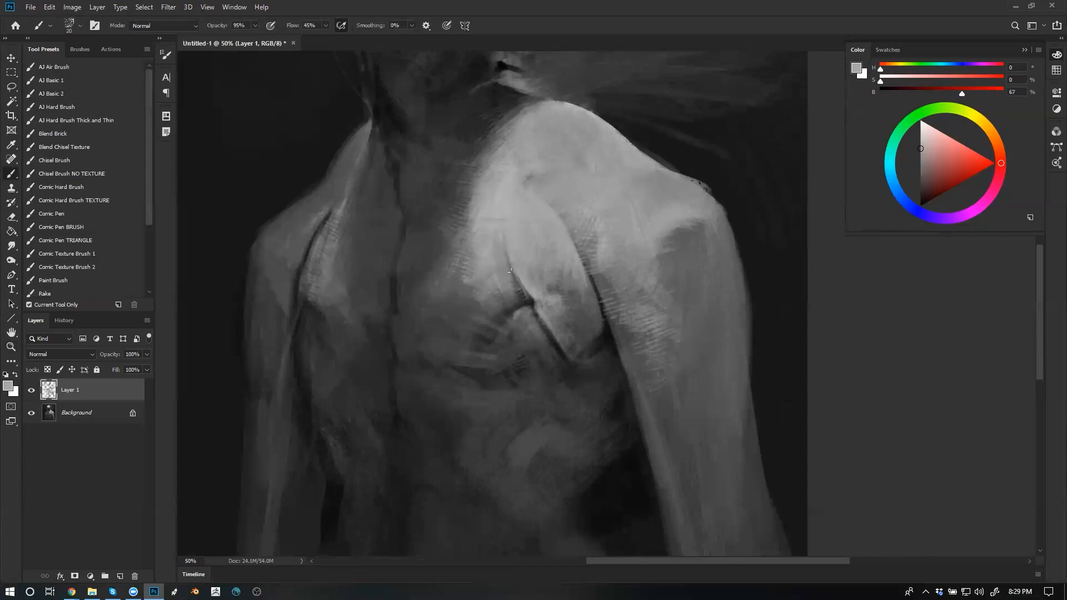
Sample a softer grey, enlarge the brush and smooth the transitions across the lit chest and shoulder
{"action": "left_click", "coordinate": [484, 197], "text": "alt"}
{"action": "key", "text": "bracketright"}
{"action": "key", "text": "bracketright"}
{"action": "key", "text": "bracketright"}
{"action": "key", "text": "bracketright"}
{"action": "key", "text": "bracketright"}
{"action": "key", "text": "bracketright"}
{"action": "key", "text": "bracketright"}
{"action": "key", "text": "bracketright"}
{"action": "key", "text": "bracketright"}
{"action": "key", "text": "bracketright"}
{"action": "key", "text": "z"}
{"action": "key", "text": "ctrl+minus"}
{"action": "key", "text": "ctrl+minus"}
{"action": "key", "text": "ctrl+minus"}
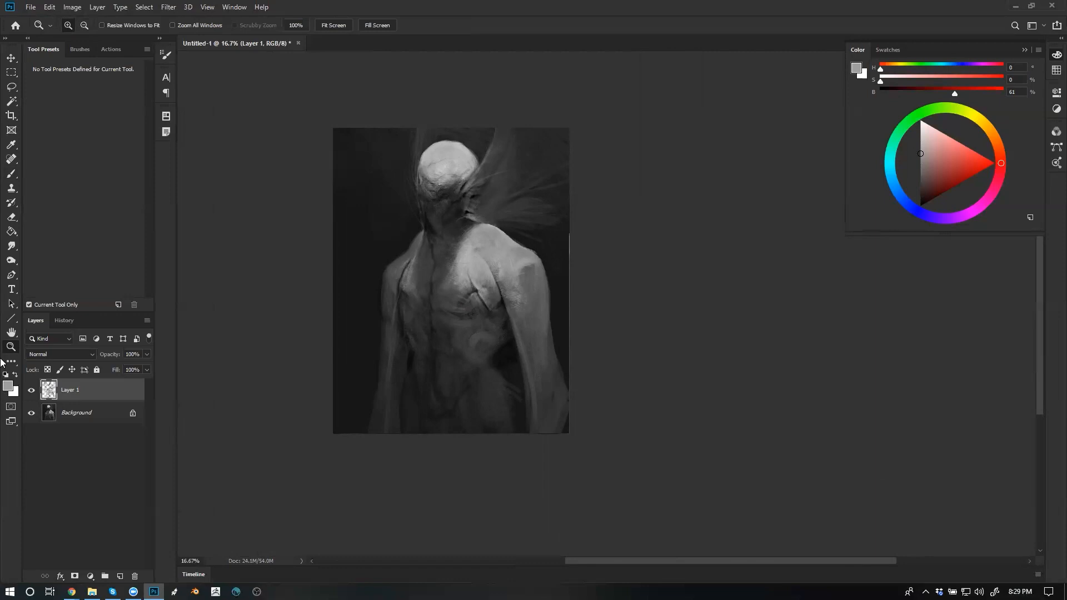
Flip the canvas horizontally, reduce the brush to 125 and rework the skull's upper edge with sampled light greys
{"action": "left_click", "coordinate": [469, 248]}
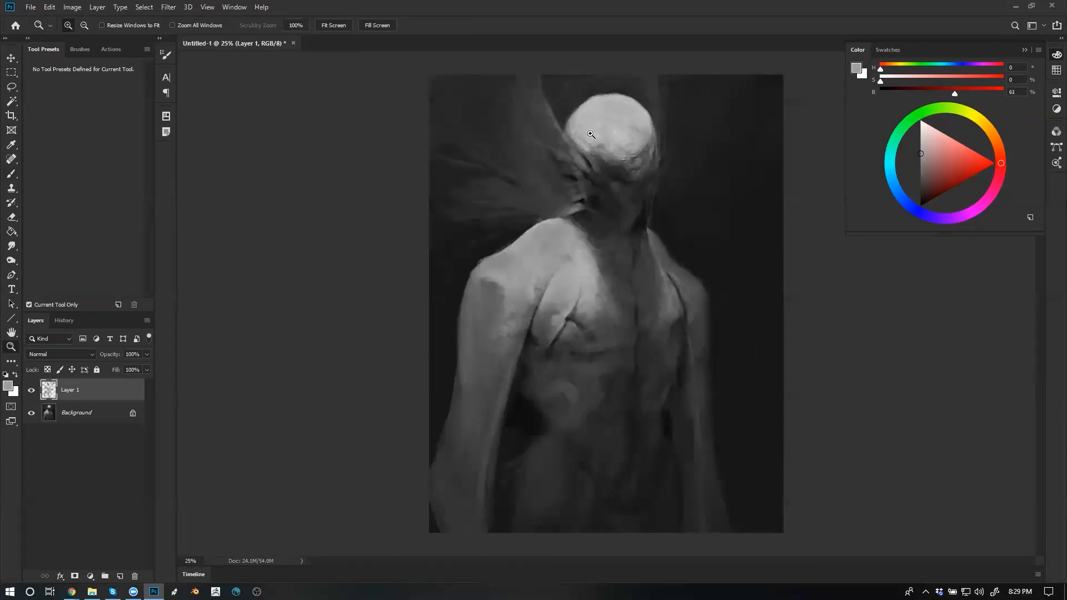
{"action": "left_click", "coordinate": [620, 147]}
{"action": "key", "text": "b"}
{"action": "left_click", "coordinate": [601, 84], "text": "alt"}
{"action": "mouse_move", "coordinate": [601, 84]}
{"action": "left_mouse_down"}
{"action": "mouse_move", "coordinate": [549, 122]}
{"action": "mouse_move", "coordinate": [596, 84]}
{"action": "left_mouse_up"}
{"action": "key", "text": "ctrl+alt+z"}
{"action": "left_click", "coordinate": [583, 87], "text": "alt"}
{"action": "key", "text": "["}
{"action": "left_click", "coordinate": [568, 93], "text": "alt"}
{"action": "left_click", "coordinate": [596, 125], "text": "alt"}
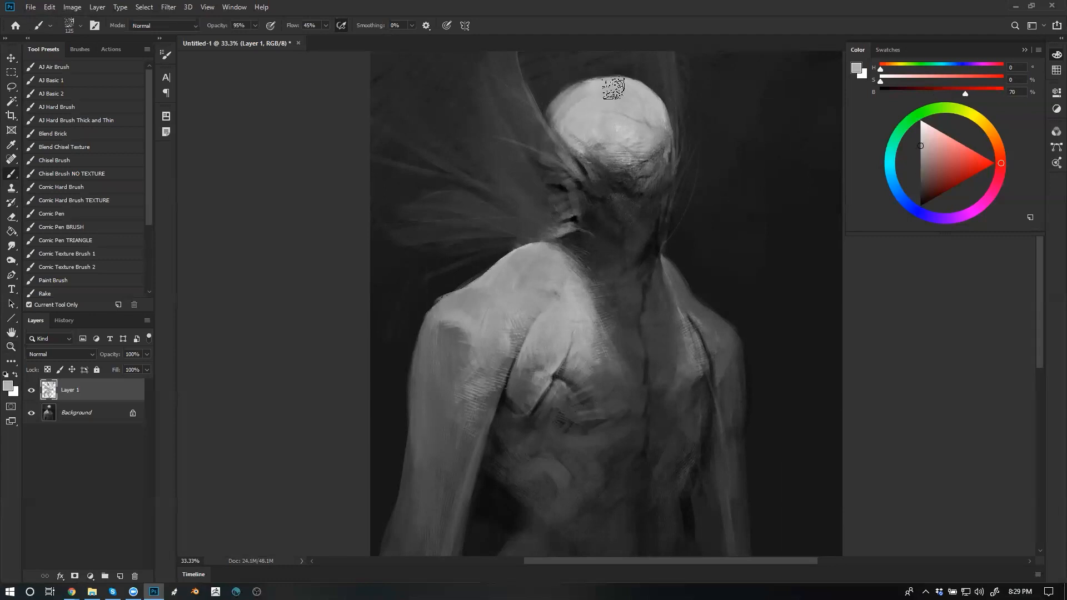
Break up the shadow patch on the lit shoulder with sampled mid grey
{"action": "left_click", "coordinate": [628, 216], "text": "ctrl+alt"}
{"action": "left_click", "coordinate": [622, 248], "text": "ctrl"}
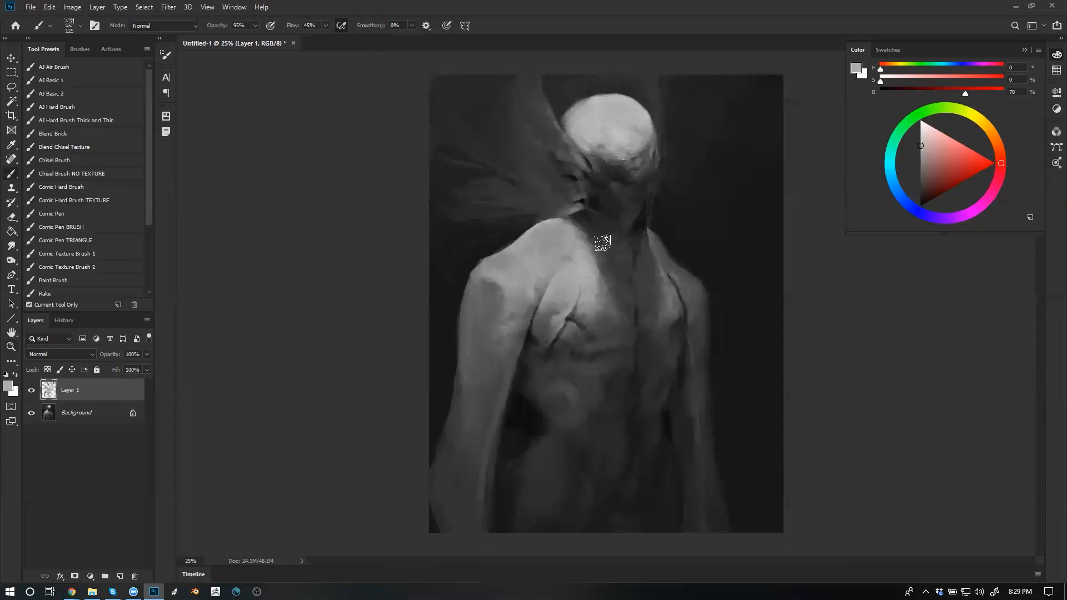
{"action": "left_click", "coordinate": [560, 275], "text": "ctrl"}
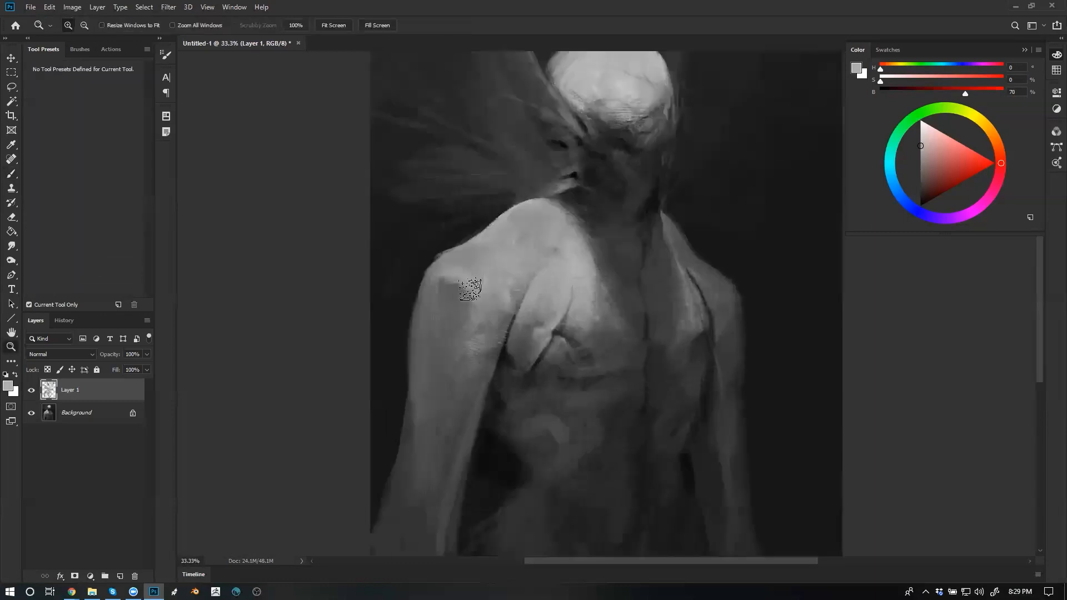
{"action": "left_click", "coordinate": [462, 278], "text": "alt"}
{"action": "left_click_drag", "start_coordinate": [466, 278], "coordinate": [481, 273]}
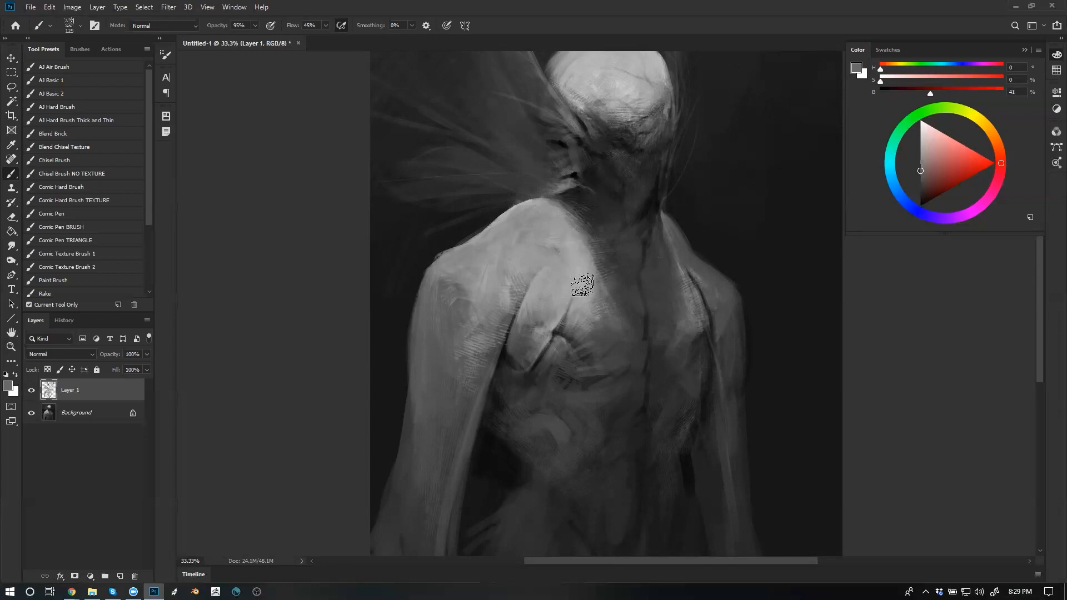
Reset the colours to default, reduce the brush and paint a black crease where the neck meets the lit shoulder
{"action": "key", "text": "d"}
{"action": "key", "text": "bracketleft"}
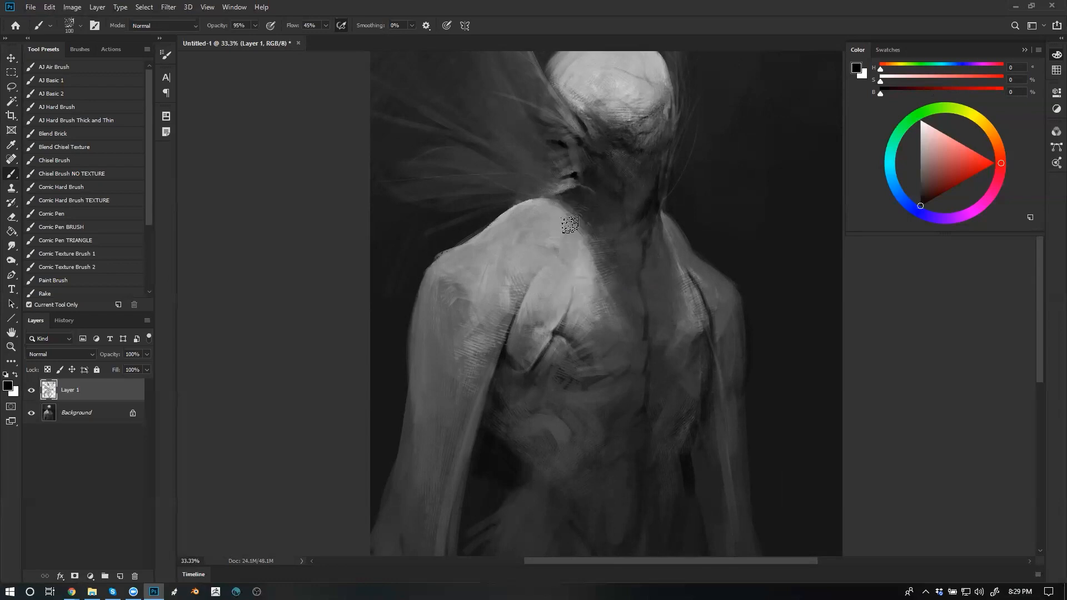
{"action": "key", "text": "bracketleft"}
{"action": "key", "text": "bracketleft"}
{"action": "key", "text": "bracketleft"}
{"action": "key", "text": "bracketleft"}
{"action": "key", "text": "bracketleft"}
{"action": "key", "text": "bracketleft"}
{"action": "key", "text": "bracketleft"}
{"action": "key", "text": "bracketleft"}
{"action": "key", "text": "bracketright"}
{"action": "left_click_drag", "start_coordinate": [568, 205], "coordinate": [566, 214]}
Flip the canvas horizontally, soften the neck crease with sampled light greys at brush size 45, and flip the canvas back
{"action": "key", "text": "bracketright"}
{"action": "key", "text": "bracketright"}
{"action": "key", "text": "bracketright"}
{"action": "key", "text": "bracketright"}
{"action": "key", "text": "bracketright"}
{"action": "key", "text": "ctrl+f"}
{"action": "key", "text": "bracketleft"}
{"action": "left_click", "coordinate": [659, 208], "text": "alt"}
{"action": "left_click", "coordinate": [693, 207], "text": "alt"}
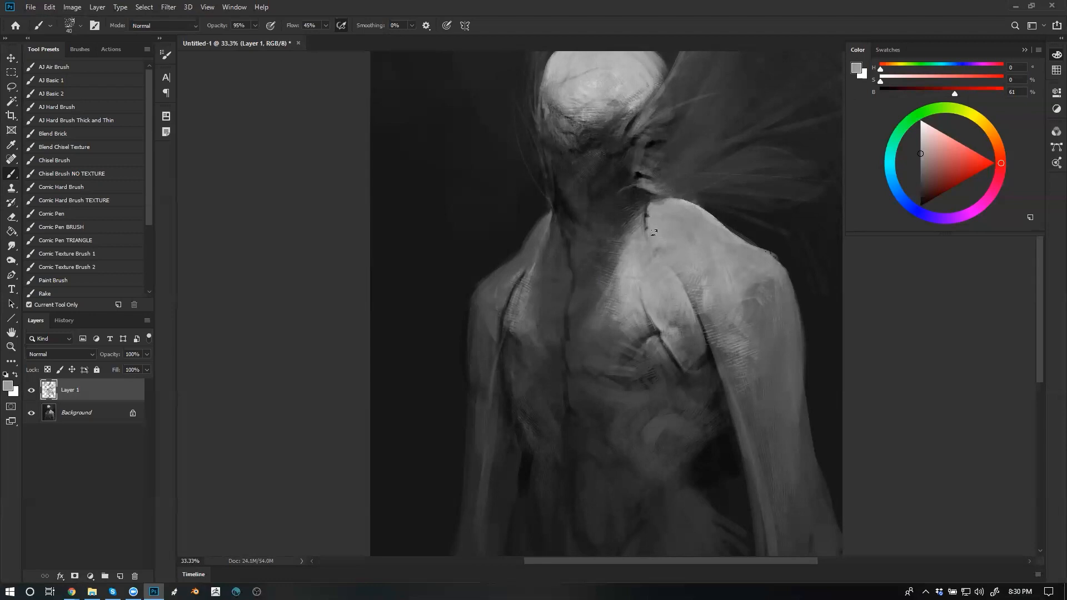
{"action": "left_click", "coordinate": [704, 215], "text": "alt"}
{"action": "left_click", "coordinate": [636, 104], "text": "alt"}
{"action": "key", "text": "]"}
{"action": "left_click", "coordinate": [704, 221], "text": "alt"}
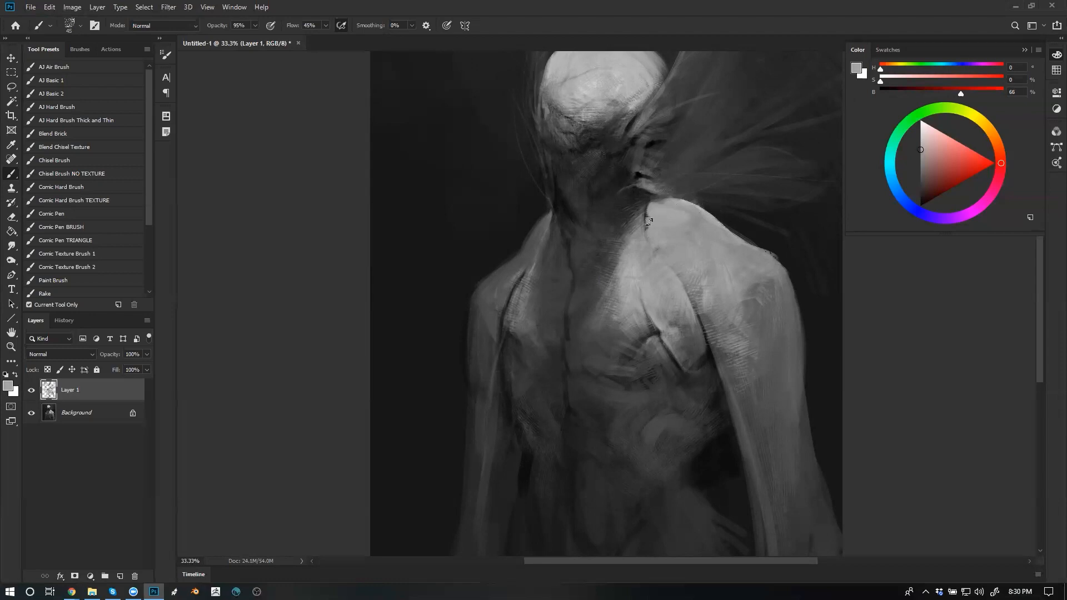
{"action": "left_click", "coordinate": [693, 226], "text": "alt"}
{"action": "key", "text": "ctrl+shift+h"}
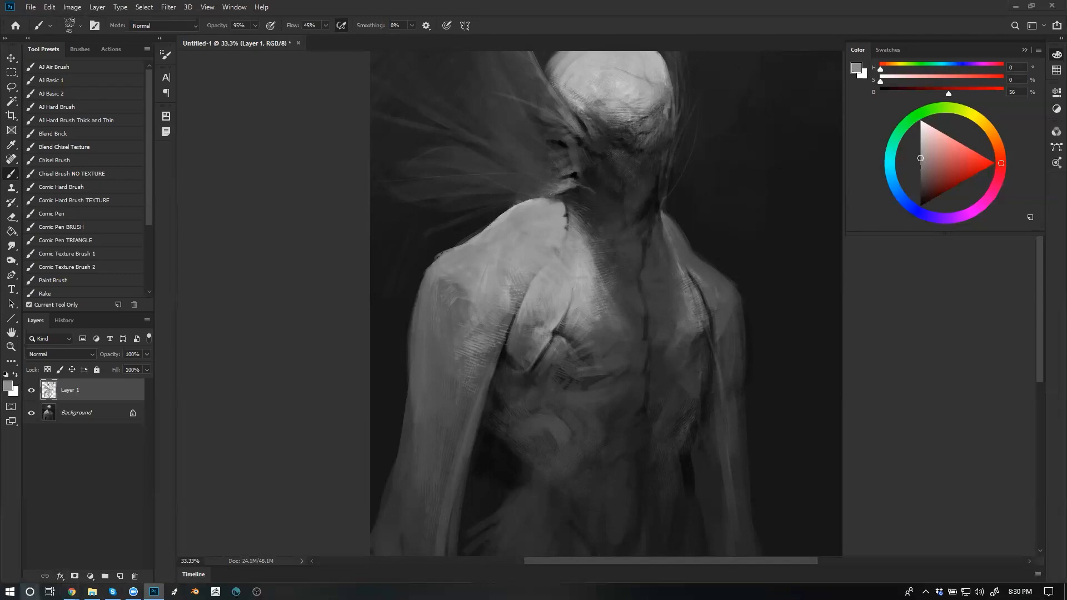
Switch to Windows Services, restart the Wacom Professional Service and minimise the Services window
{"action": "left_click", "coordinate": [30, 591]}
{"action": "type", "text": "se"}
{"action": "left_click", "coordinate": [121, 286]}
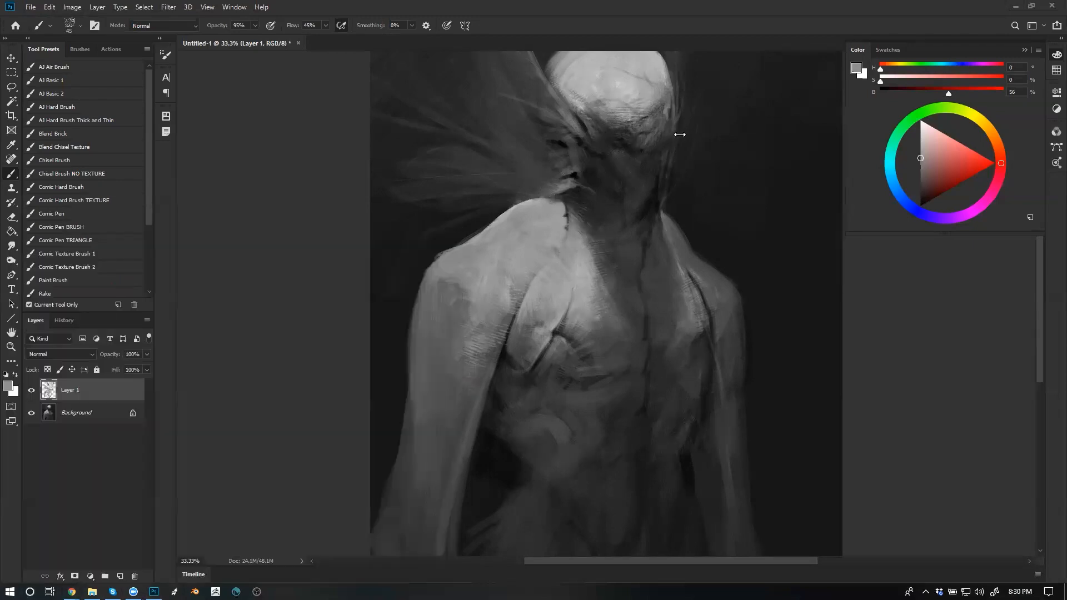
{"action": "left_click", "coordinate": [789, 134]}
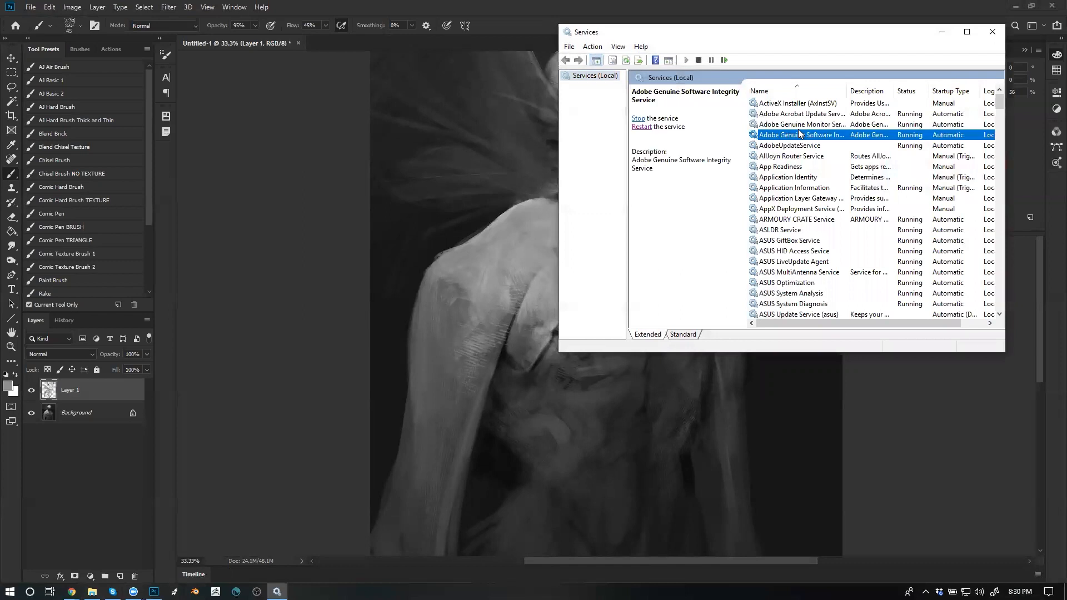
{"action": "key", "text": "w"}
{"action": "left_click", "coordinate": [638, 110]}
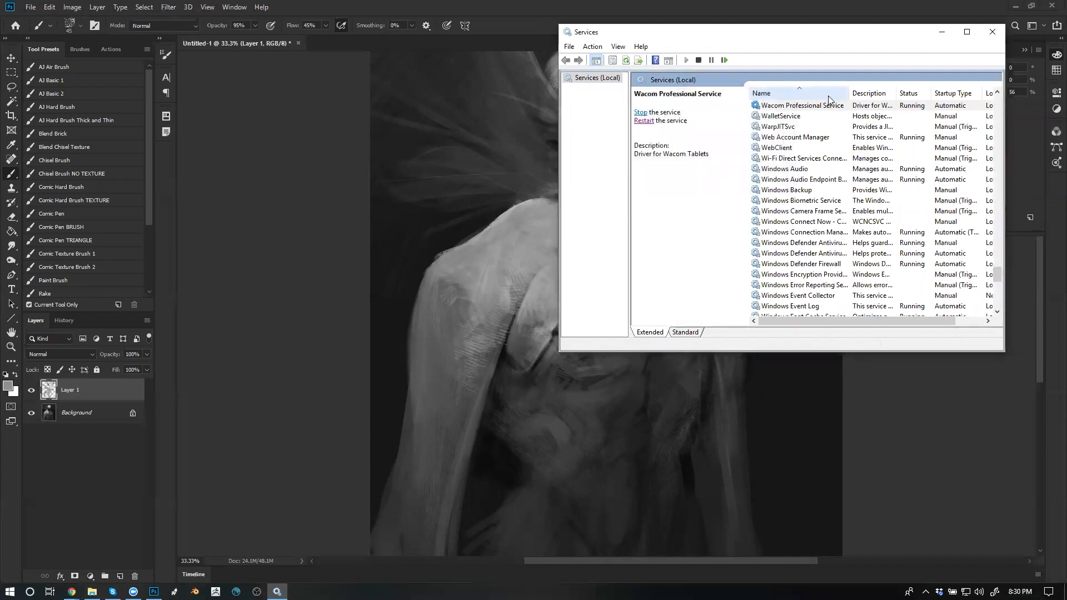
{"action": "left_click", "coordinate": [941, 32]}
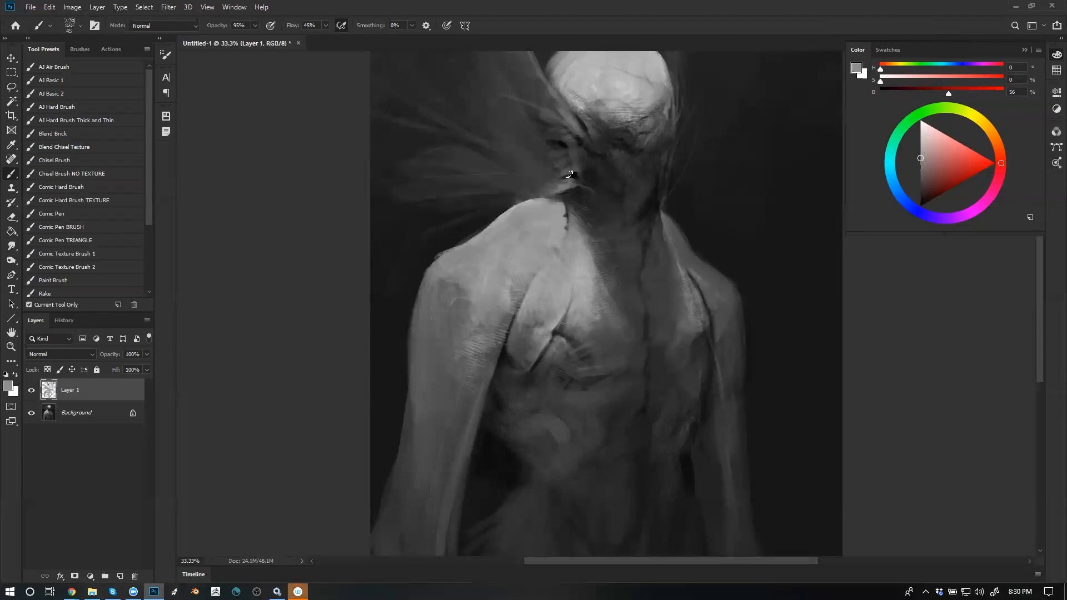
Retouch the skull with sampled light greys and flip the canvas horizontally
{"action": "left_click", "coordinate": [618, 82], "text": "alt"}
{"action": "left_click", "coordinate": [621, 79], "text": "alt"}
{"action": "key", "text": "ctrl+shift+h"}
{"action": "left_click_drag", "start_coordinate": [695, 98], "coordinate": [643, 197]}
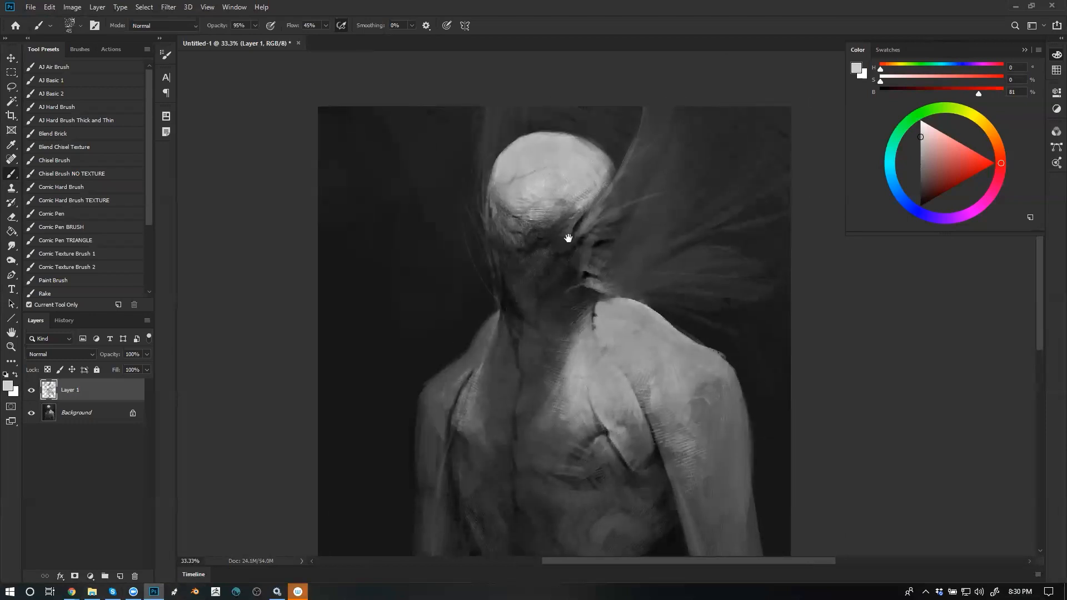
Reset the colours to default, reduce the brush to 20 and detail the shadows below the skull in black
{"action": "left_click_drag", "start_coordinate": [568, 238], "coordinate": [578, 154]}
{"action": "key", "text": "bracketleft"}
{"action": "key", "text": "bracketleft"}
{"action": "key", "text": "bracketleft"}
{"action": "key", "text": "d"}
{"action": "key", "text": "["}
{"action": "key", "text": "["}
{"action": "key", "text": "["}
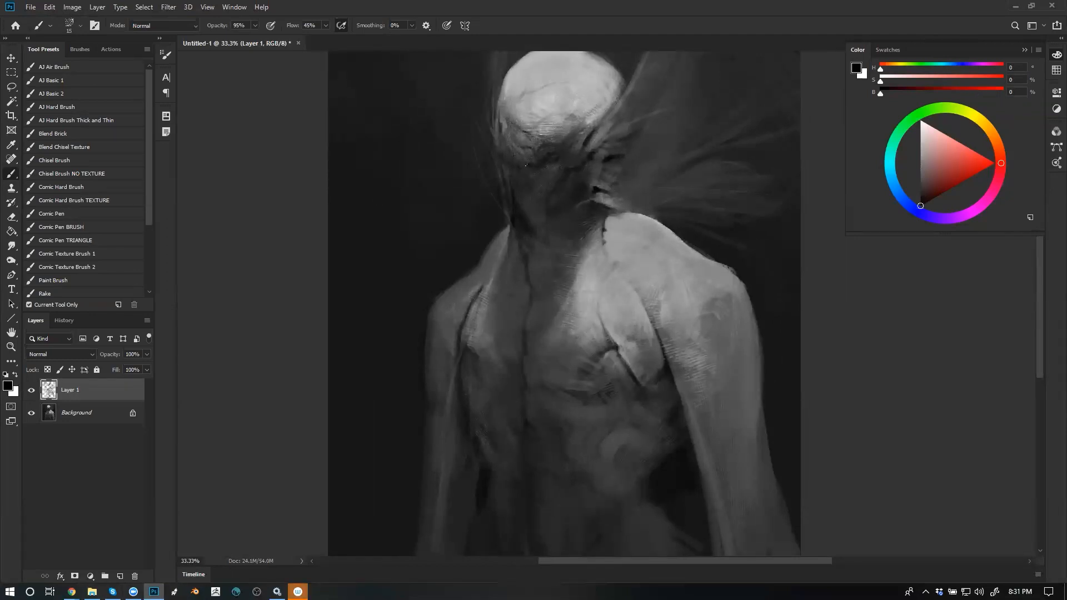
{"action": "key", "text": "bracketright"}
Flip the canvas horizontally and refine the upper edge of the lit shoulder with sampled tones
{"action": "left_click", "coordinate": [543, 309], "text": "alt"}
{"action": "left_click", "coordinate": [544, 309], "text": "alt"}
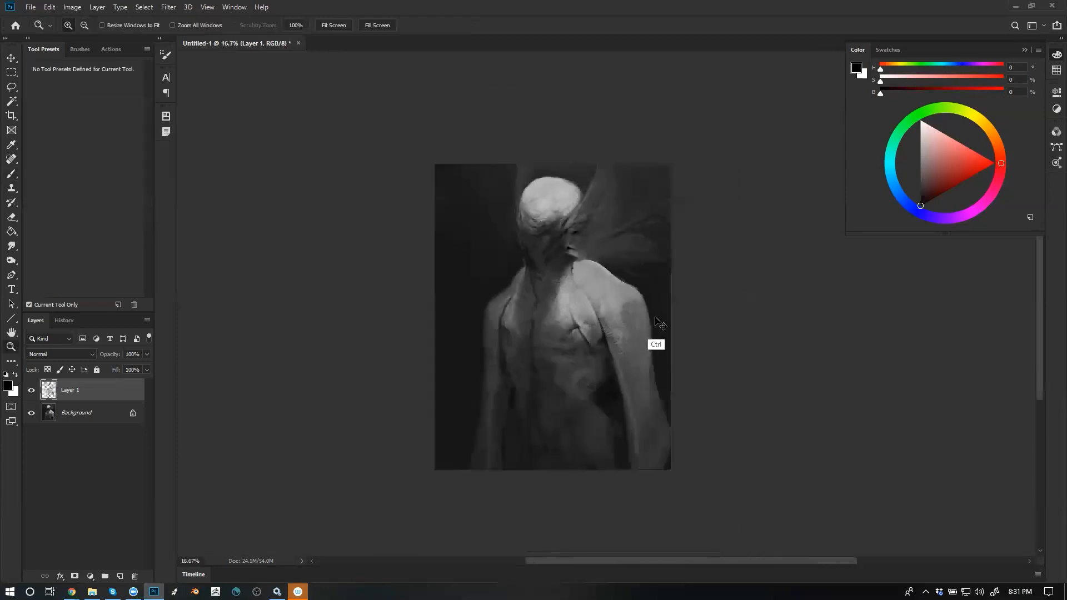
{"action": "key", "text": "ctrl+shift+h"}
{"action": "left_click", "coordinate": [595, 312], "text": "ctrl"}
{"action": "left_click", "coordinate": [594, 312], "text": "ctrl"}
{"action": "key", "text": "b"}
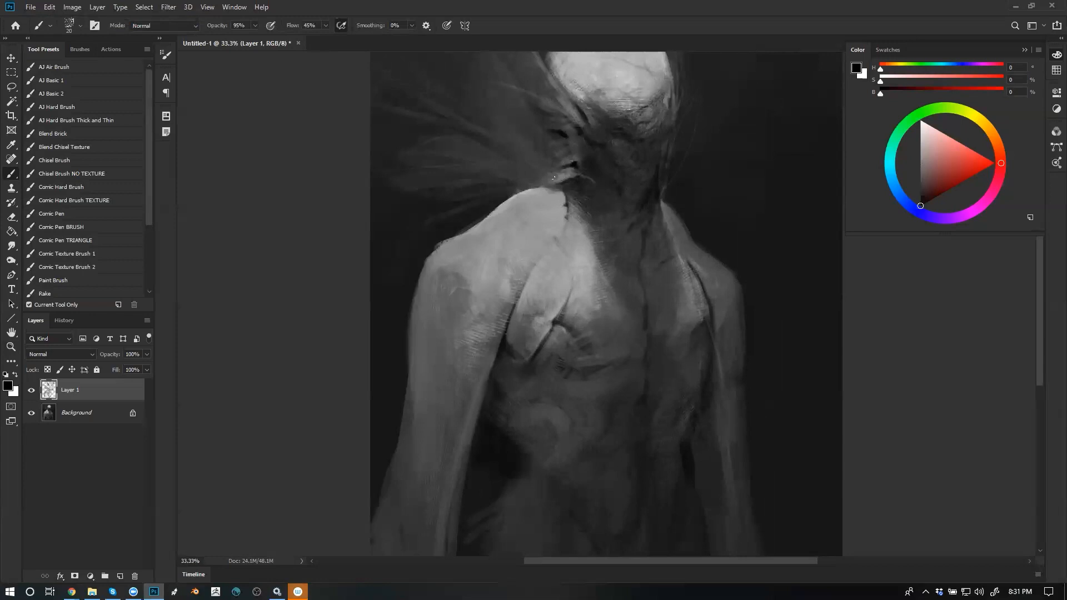
{"action": "left_click", "coordinate": [460, 227], "text": "alt"}
{"action": "left_click", "coordinate": [447, 238], "text": "alt"}
{"action": "left_click_drag", "start_coordinate": [432, 248], "coordinate": [473, 226]}
Paint black folds from the neck base across the lit shoulder and soften them with sampled greys
{"action": "key", "text": "d"}
{"action": "left_click_drag", "start_coordinate": [568, 204], "coordinate": [544, 224]}
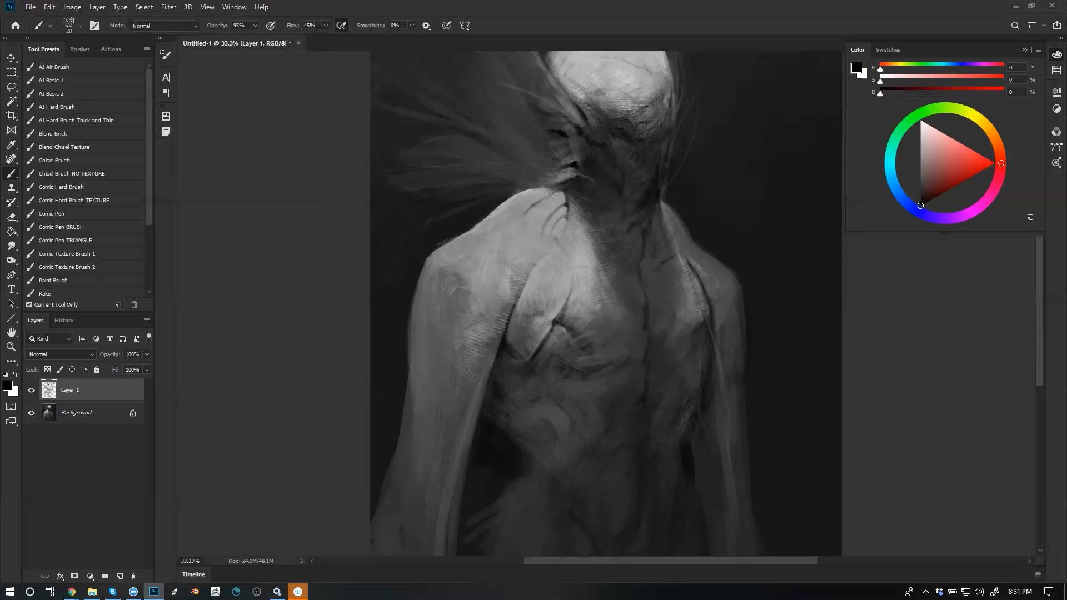
{"action": "left_click_drag", "start_coordinate": [567, 203], "coordinate": [551, 212]}
{"action": "key", "text": "x"}
{"action": "left_click", "coordinate": [550, 211], "text": "alt"}
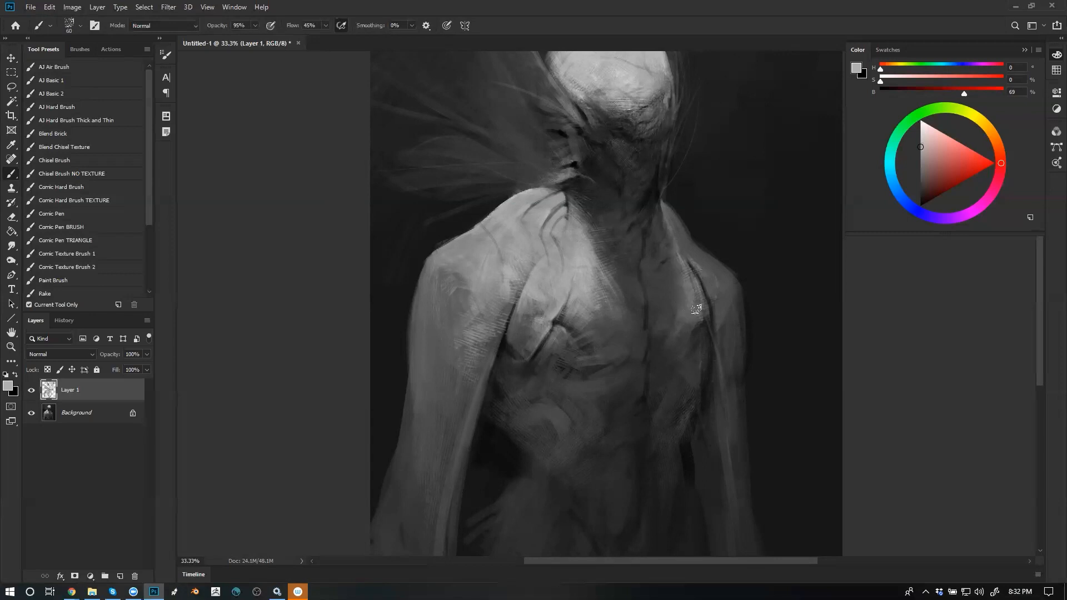
{"action": "left_click", "coordinate": [694, 293], "text": "alt"}
Flip the canvas horizontally, reduce the brush to 40 and reshape the far shoulder's outer edge with sampled greys
{"action": "key", "text": "z"}
{"action": "left_click", "coordinate": [722, 336], "text": "alt"}
{"action": "left_click", "coordinate": [721, 337], "text": "alt"}
{"action": "left_click", "coordinate": [722, 337], "text": "alt"}
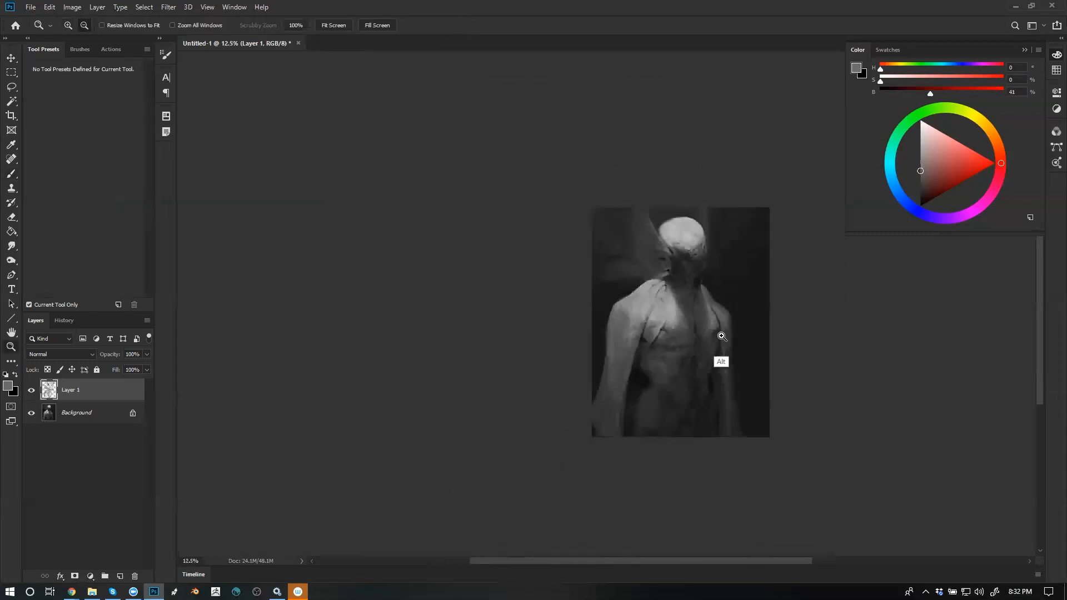
{"action": "key", "text": "ctrl+shift+h"}
{"action": "left_click", "coordinate": [674, 345]}
{"action": "left_click", "coordinate": [674, 345]}
{"action": "left_click", "coordinate": [674, 345]}
{"action": "left_click_drag", "start_coordinate": [603, 337], "coordinate": [581, 308]}
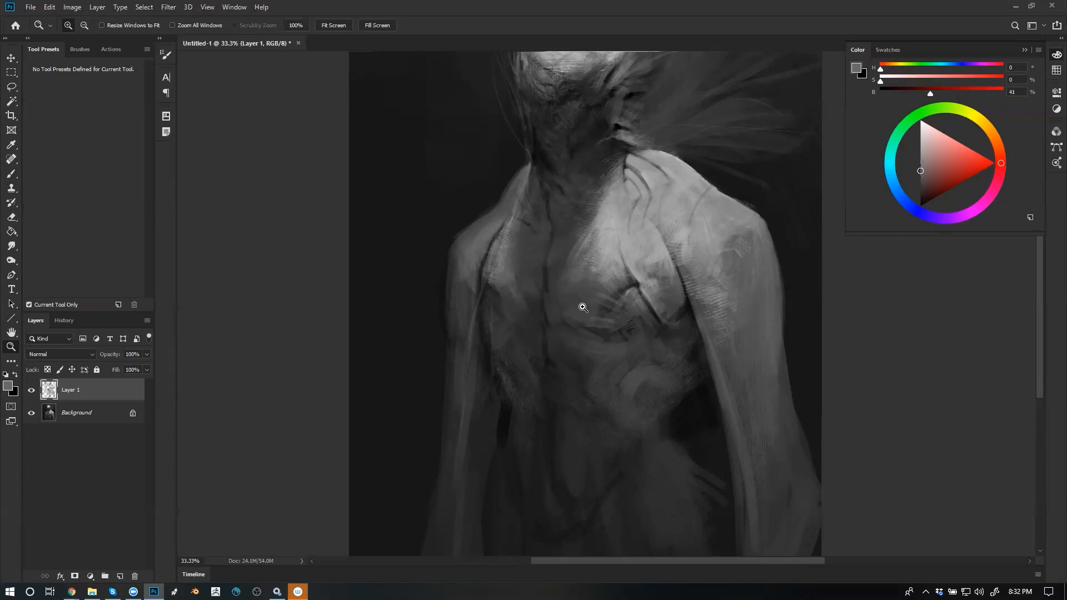
{"action": "key", "text": "b"}
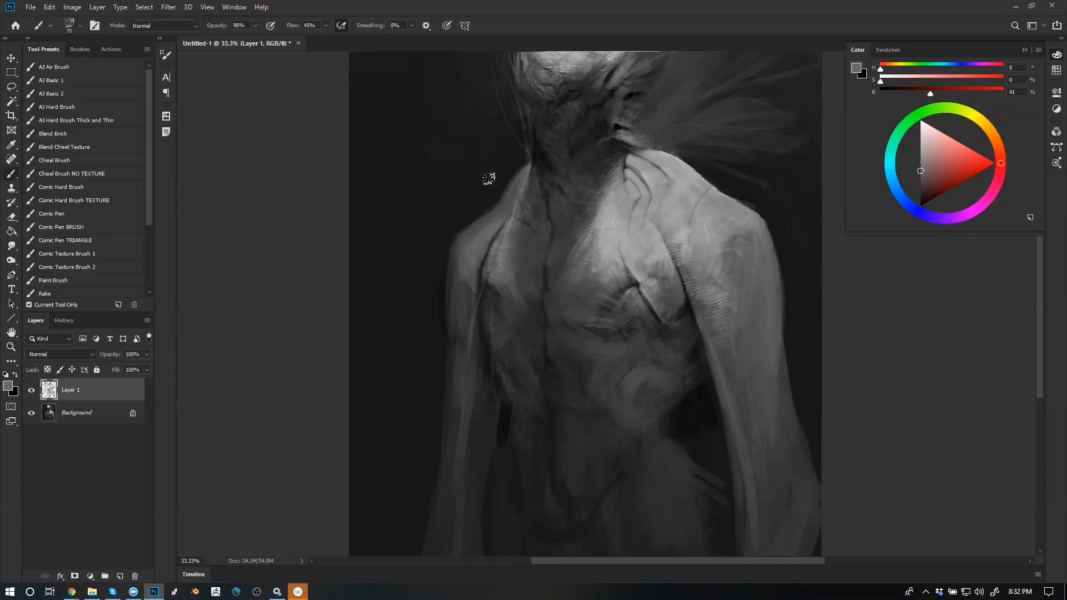
{"action": "left_click", "coordinate": [512, 190], "text": "alt"}
{"action": "left_click_drag", "start_coordinate": [524, 170], "coordinate": [516, 184]}
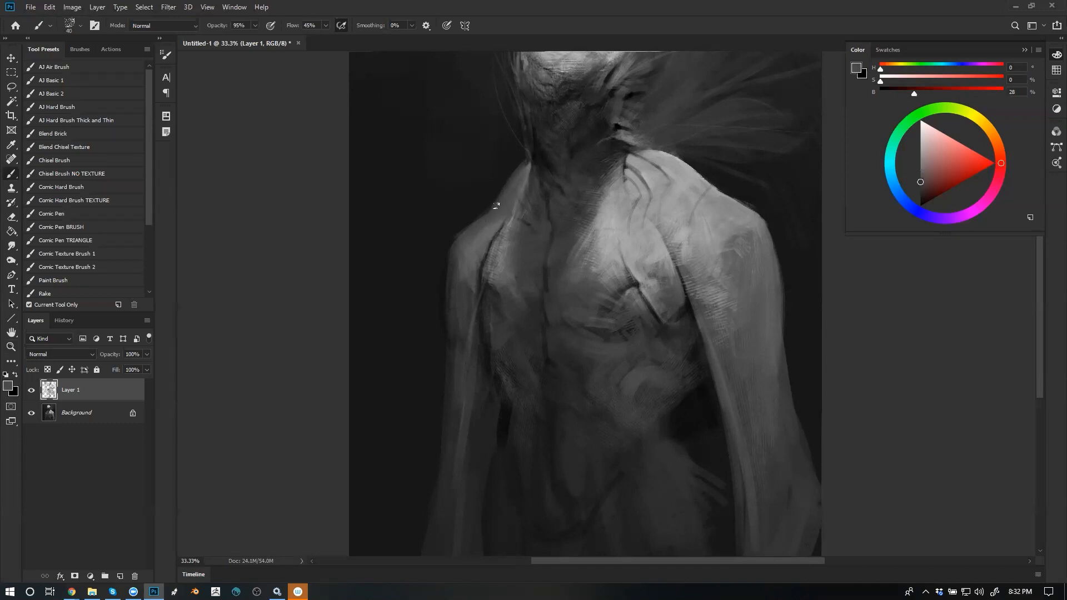
{"action": "left_click", "coordinate": [476, 207], "text": "alt"}
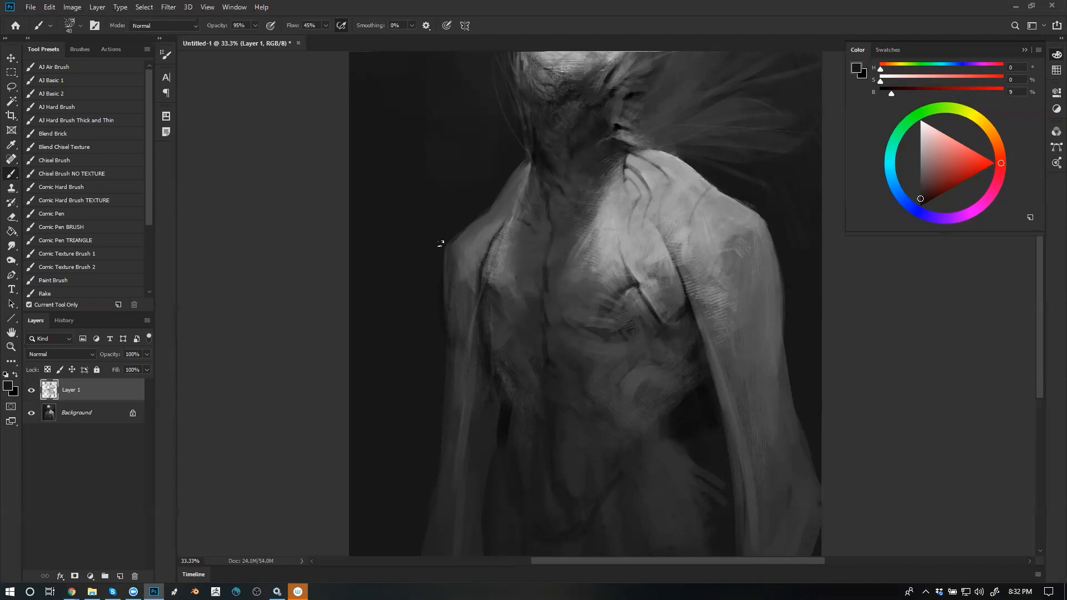
Enlarge the brush and trim the far upper arm's contour with sampled dark background grey
{"action": "left_click", "coordinate": [482, 293], "text": "alt"}
{"action": "key", "text": "bracketright"}
{"action": "key", "text": "bracketright"}
{"action": "key", "text": "bracketright"}
{"action": "key", "text": "bracketright"}
{"action": "left_click", "coordinate": [429, 266], "text": "alt"}
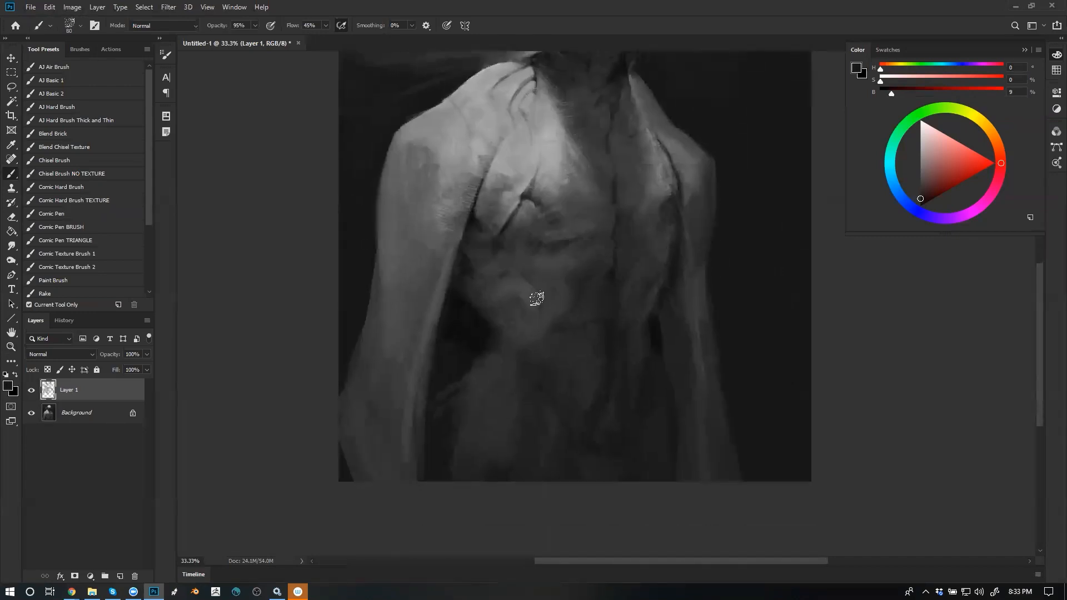
Darken the gap between the lit arm and torso with sampled near-black, and the background beside that arm at brush size 500
{"action": "left_click", "coordinate": [461, 325], "text": "alt"}
{"action": "mouse_move", "coordinate": [457, 309]}
{"action": "left_mouse_down"}
{"action": "mouse_move", "coordinate": [443, 345]}
{"action": "mouse_move", "coordinate": [448, 320]}
{"action": "mouse_move", "coordinate": [449, 333]}
{"action": "left_mouse_up"}
{"action": "key", "text": "bracketright"}
{"action": "key", "text": "bracketright"}
{"action": "key", "text": "bracketright"}
{"action": "key", "text": "bracketright"}
{"action": "key", "text": "bracketright"}
{"action": "key", "text": "bracketright"}
{"action": "key", "text": "bracketright"}
{"action": "key", "text": "bracketright"}
{"action": "key", "text": "bracketright"}
{"action": "key", "text": "bracketright"}
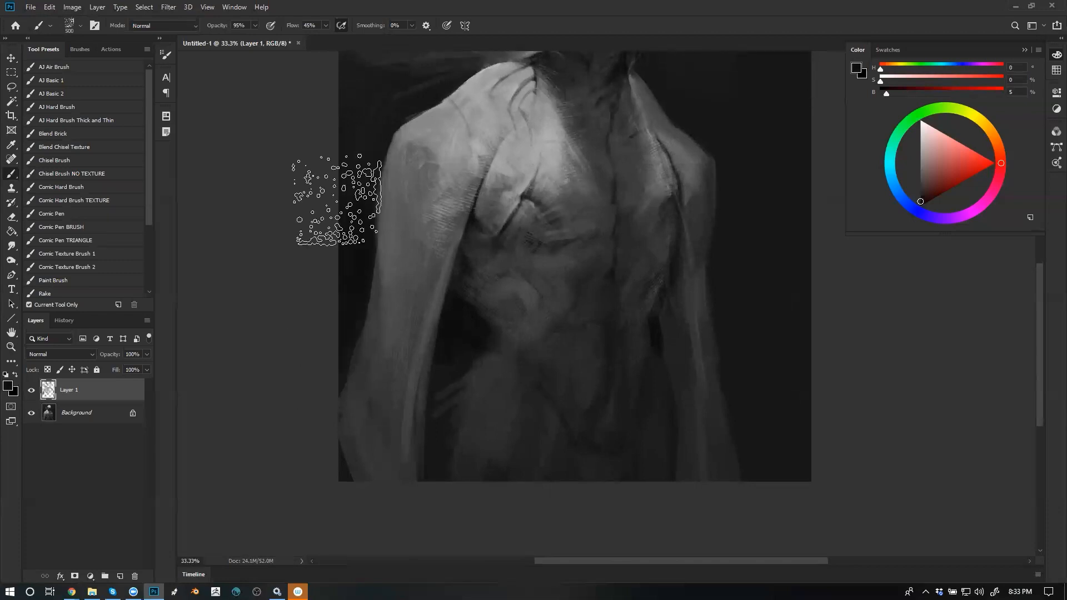
Reduce the brush to 125 and darken the gap between the torso and the far arm
{"action": "key", "text": "bracketleft"}
{"action": "key", "text": "bracketleft"}
{"action": "key", "text": "bracketleft"}
{"action": "key", "text": "bracketleft"}
{"action": "key", "text": "bracketleft"}
{"action": "key", "text": "bracketleft"}
{"action": "key", "text": "bracketleft"}
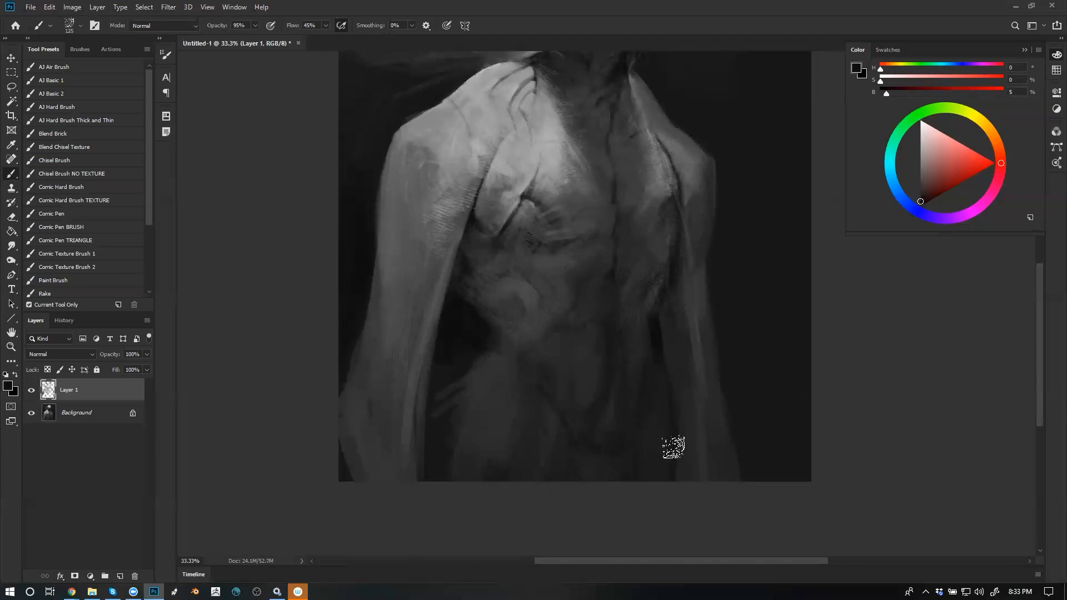
Enlarge the brush to 175 and darken the background along the far shoulder and arm with near-black
{"action": "scroll", "coordinate": [746, 398], "scroll_direction": "up", "scroll_amount": 4}
{"action": "key", "text": "bracketright"}
{"action": "key", "text": "bracketright"}
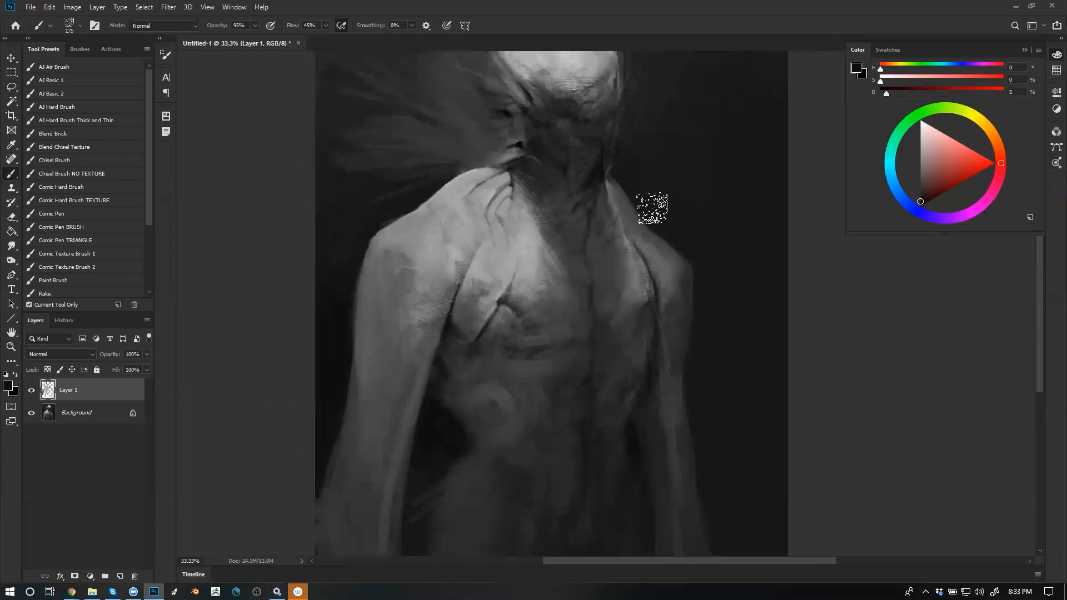
{"action": "mouse_move", "coordinate": [655, 222]}
{"action": "left_mouse_down"}
{"action": "mouse_move", "coordinate": [716, 282]}
{"action": "mouse_move", "coordinate": [709, 273]}
{"action": "mouse_move", "coordinate": [706, 465]}
{"action": "left_mouse_up"}
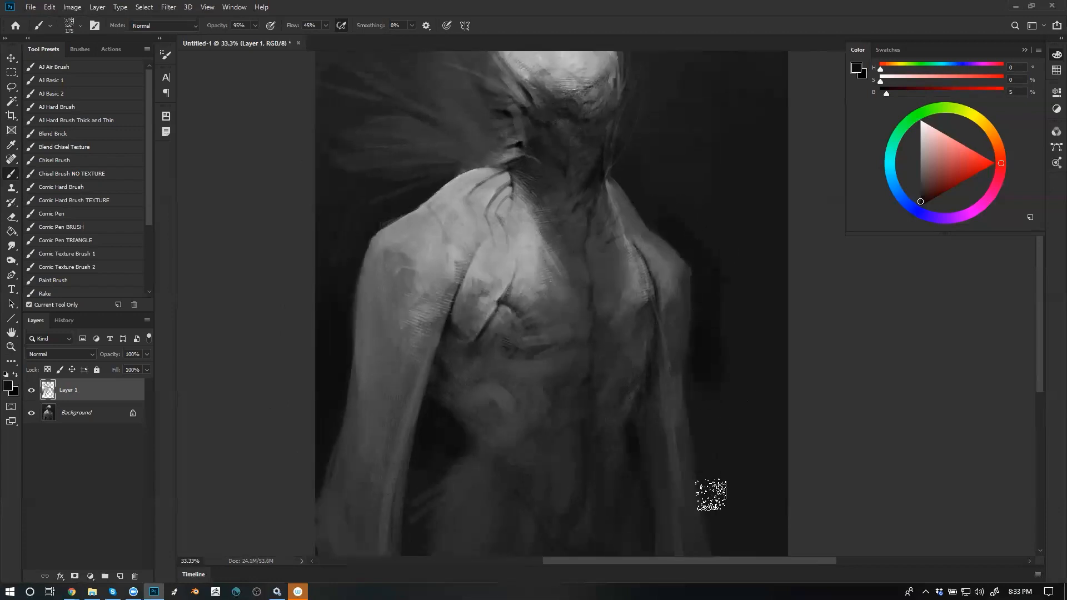
Enlarge the brush to 400 and darken the lower background beside the far arm
{"action": "key", "text": "bracketright"}
{"action": "key", "text": "bracketright"}
{"action": "key", "text": "bracketright"}
{"action": "key", "text": "bracketright"}
{"action": "scroll", "coordinate": [740, 389], "scroll_direction": "down", "scroll_amount": 5}
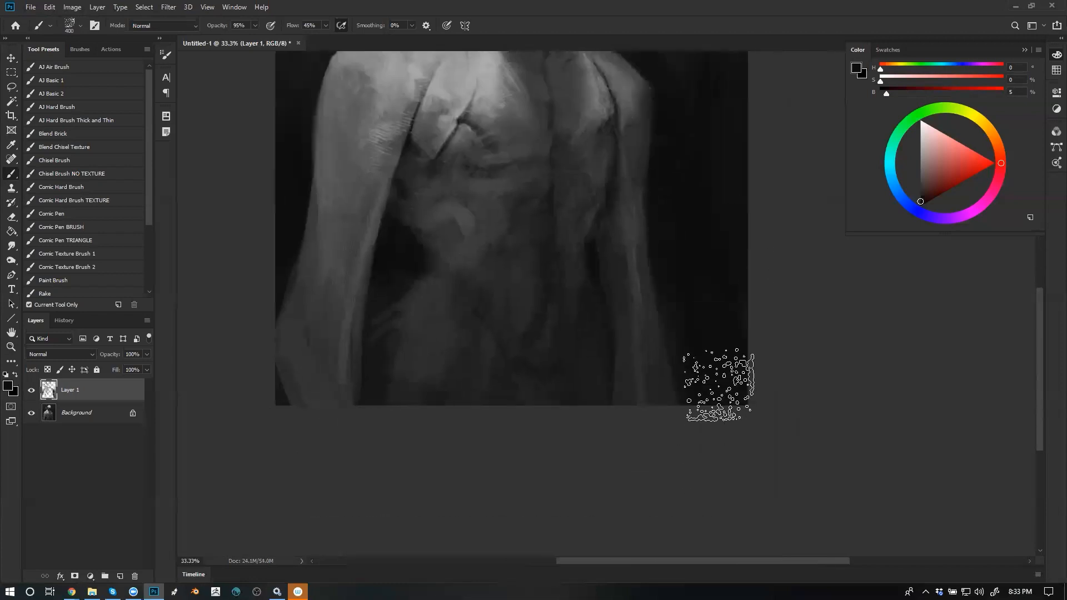
Reduce the brush to 300 and blend the background beside the skull and far shoulder with sampled dark greys
{"action": "scroll", "coordinate": [720, 387], "scroll_direction": "up", "scroll_amount": 5}
{"action": "key", "text": "bracketleft"}
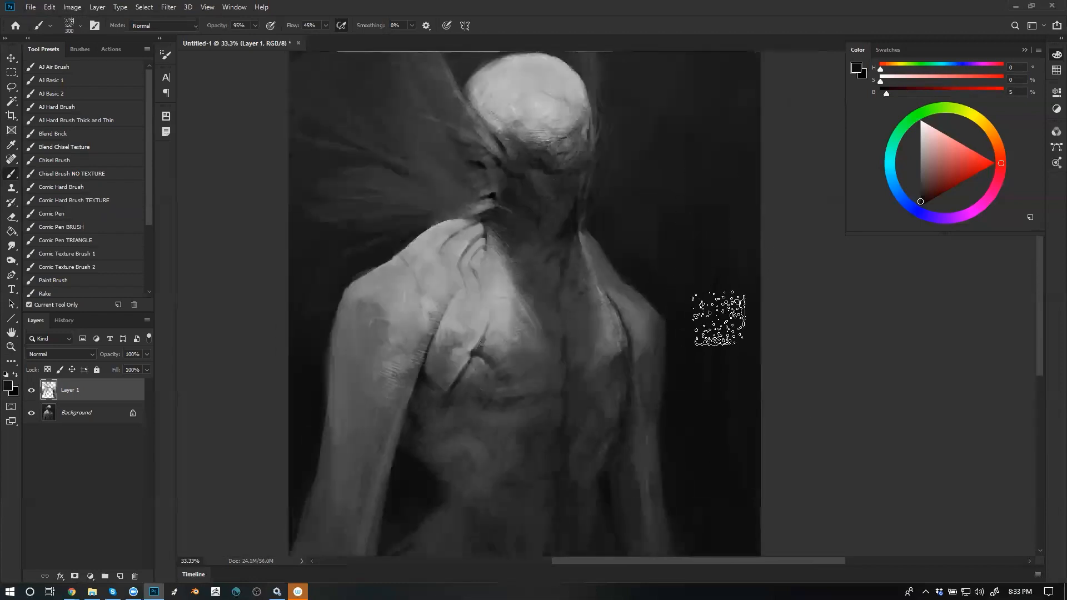
{"action": "left_click", "coordinate": [661, 251], "text": "alt"}
{"action": "left_click_drag", "start_coordinate": [647, 265], "coordinate": [662, 264]}
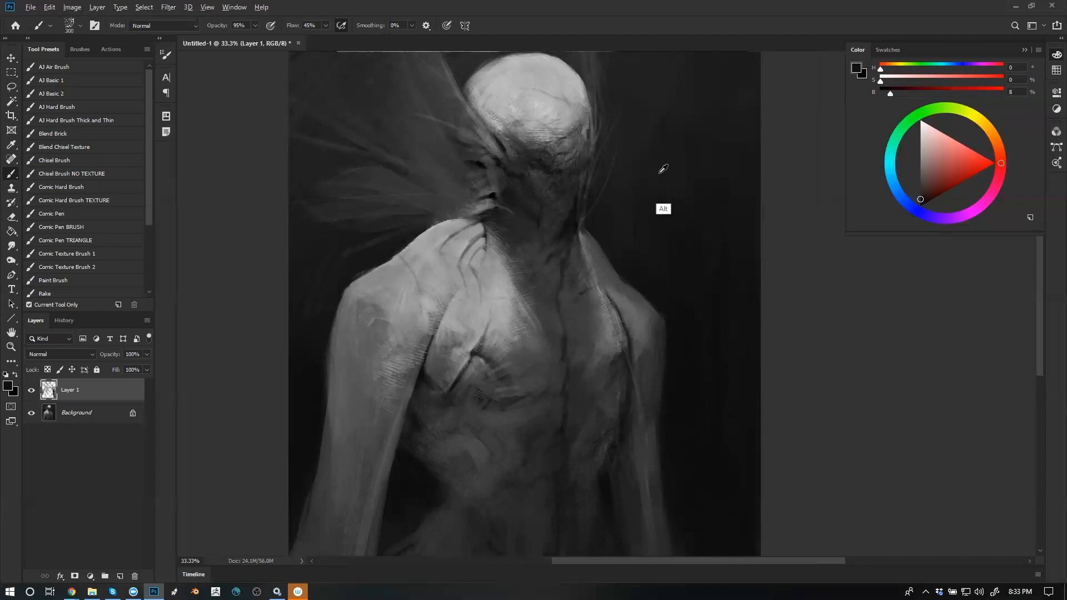
{"action": "left_click", "coordinate": [643, 96], "text": "alt"}
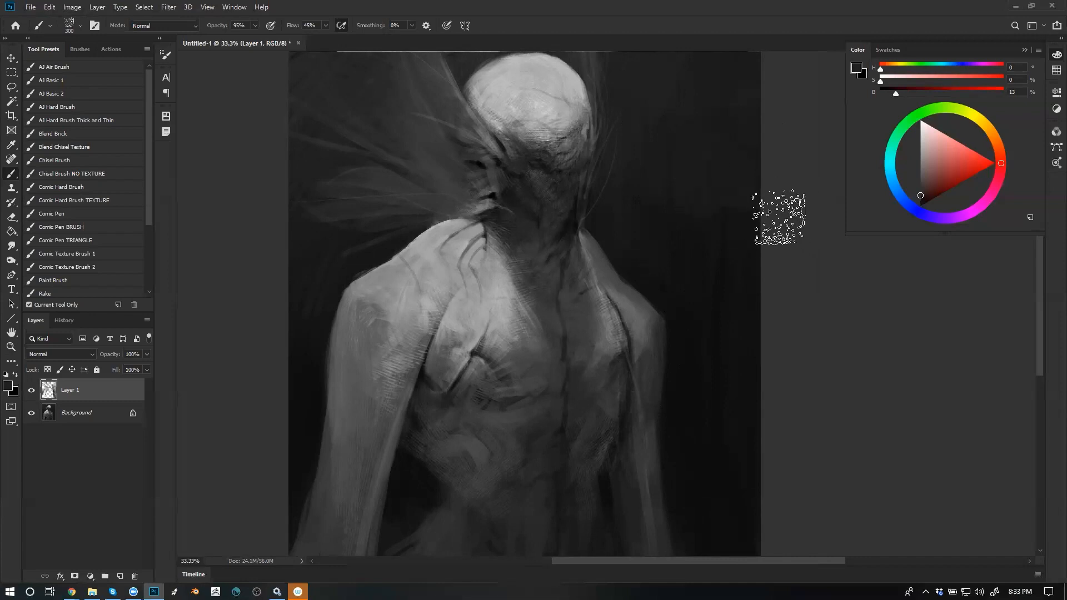
{"action": "left_click", "coordinate": [730, 232], "text": "alt"}
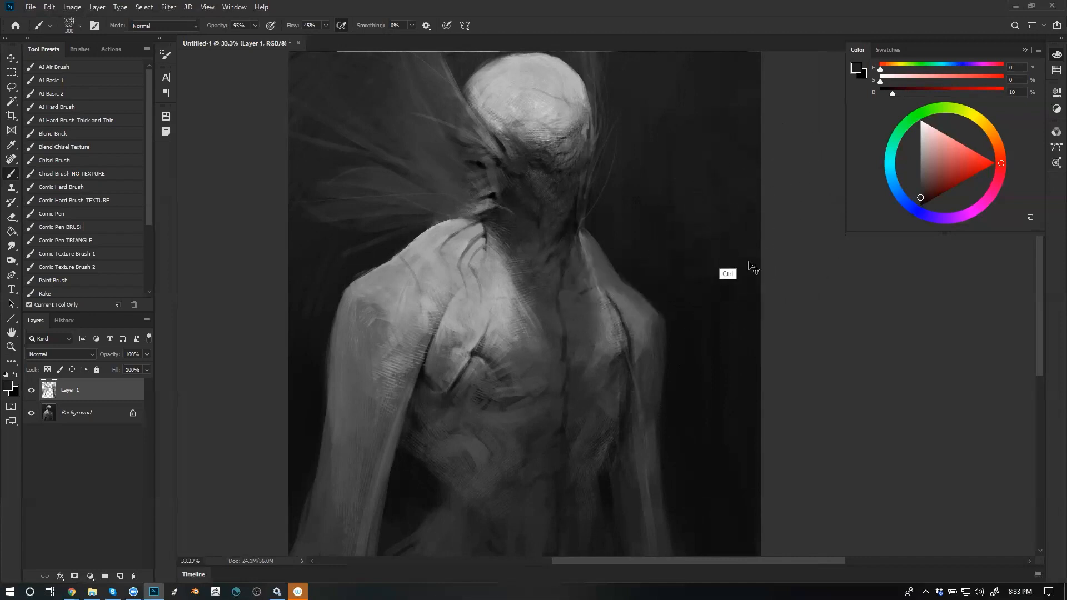
{"action": "left_click", "coordinate": [694, 232], "text": "alt"}
{"action": "left_click", "coordinate": [714, 230], "text": "alt"}
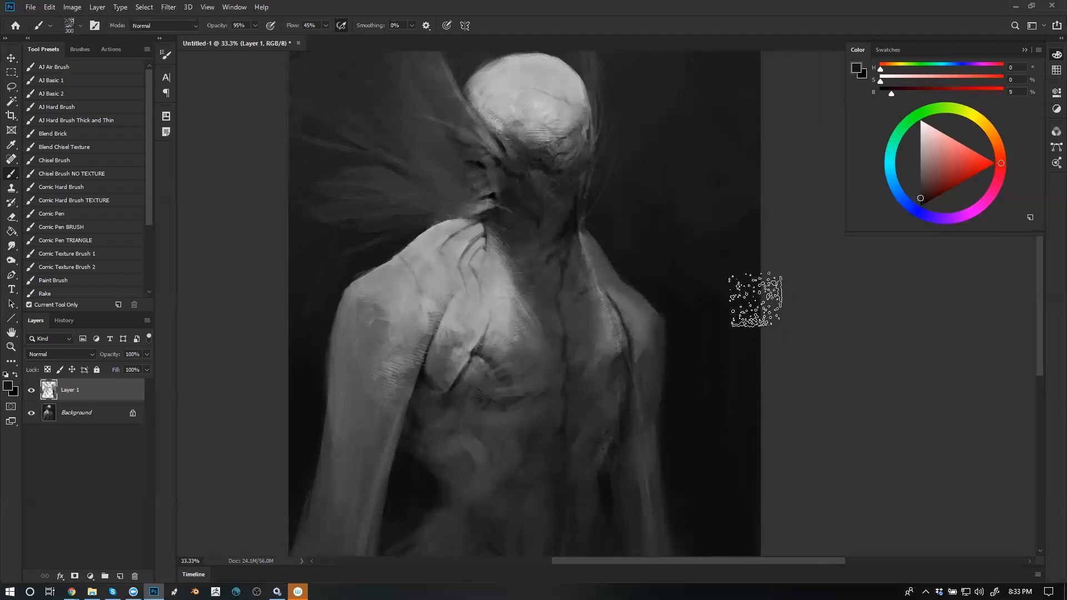
Sample a dark grey from the rays and brush it broadly over the area behind the head
{"action": "left_click", "coordinate": [389, 210], "text": "alt"}
{"action": "left_click_drag", "start_coordinate": [401, 207], "coordinate": [265, 291]}
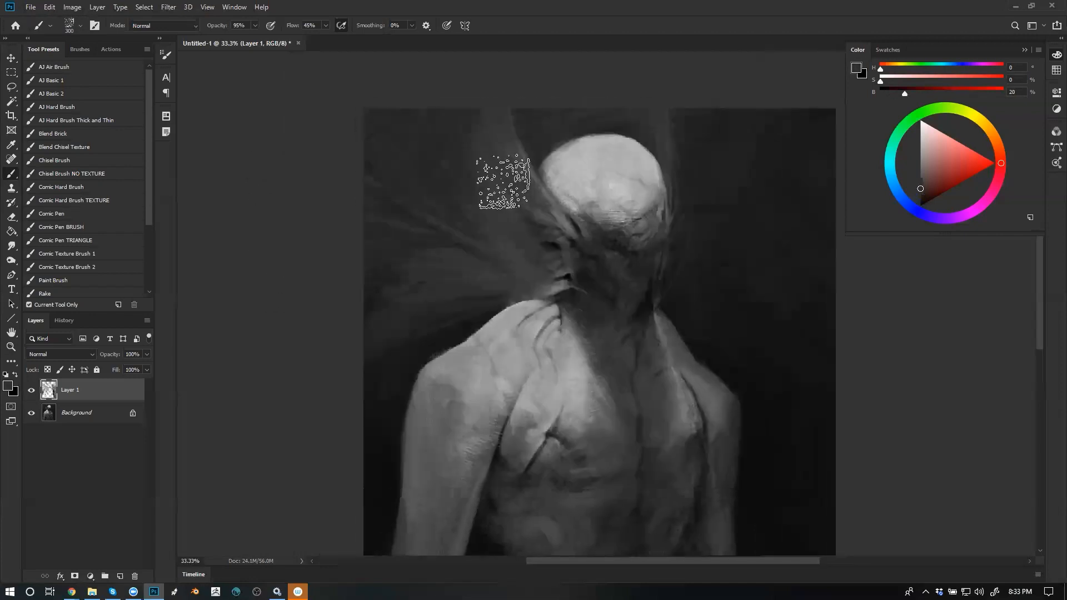
{"action": "left_click_drag", "start_coordinate": [436, 111], "coordinate": [500, 172]}
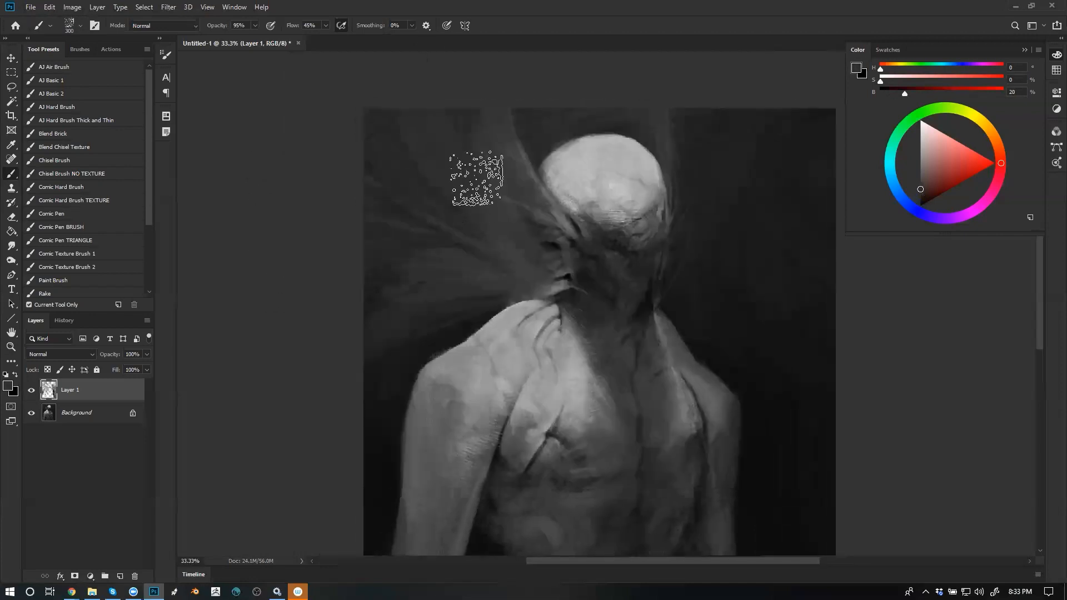
Reset the colours to default, shrink the brush and paint the gap between the horn and skull black
{"action": "key", "text": "bracketleft"}
{"action": "key", "text": "bracketleft"}
{"action": "key", "text": "bracketleft"}
{"action": "key", "text": "bracketleft"}
{"action": "key", "text": "bracketleft"}
{"action": "key", "text": "bracketleft"}
{"action": "key", "text": "bracketleft"}
{"action": "key", "text": "bracketleft"}
{"action": "key", "text": "bracketleft"}
{"action": "key", "text": "bracketleft"}
{"action": "key", "text": "bracketleft"}
{"action": "key", "text": "bracketleft"}
{"action": "key", "text": "bracketleft"}
{"action": "key", "text": "bracketleft"}
{"action": "key", "text": "bracketleft"}
{"action": "key", "text": "d"}
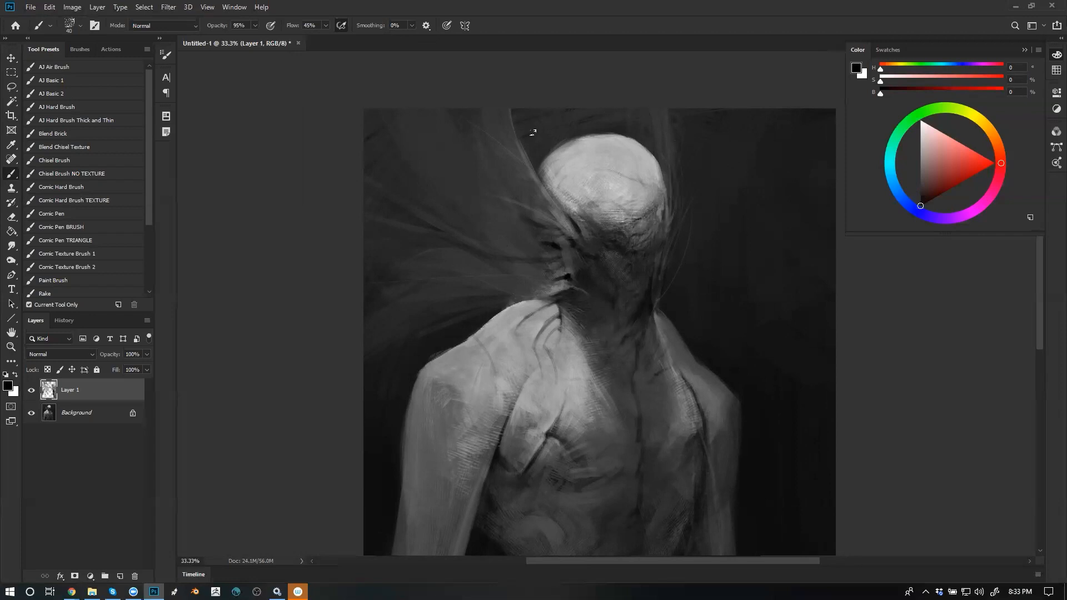
{"action": "key", "text": "bracketright"}
{"action": "key", "text": "bracketright"}
{"action": "key", "text": "bracketright"}
{"action": "key", "text": "bracketright"}
{"action": "left_click_drag", "start_coordinate": [526, 103], "coordinate": [526, 129]}
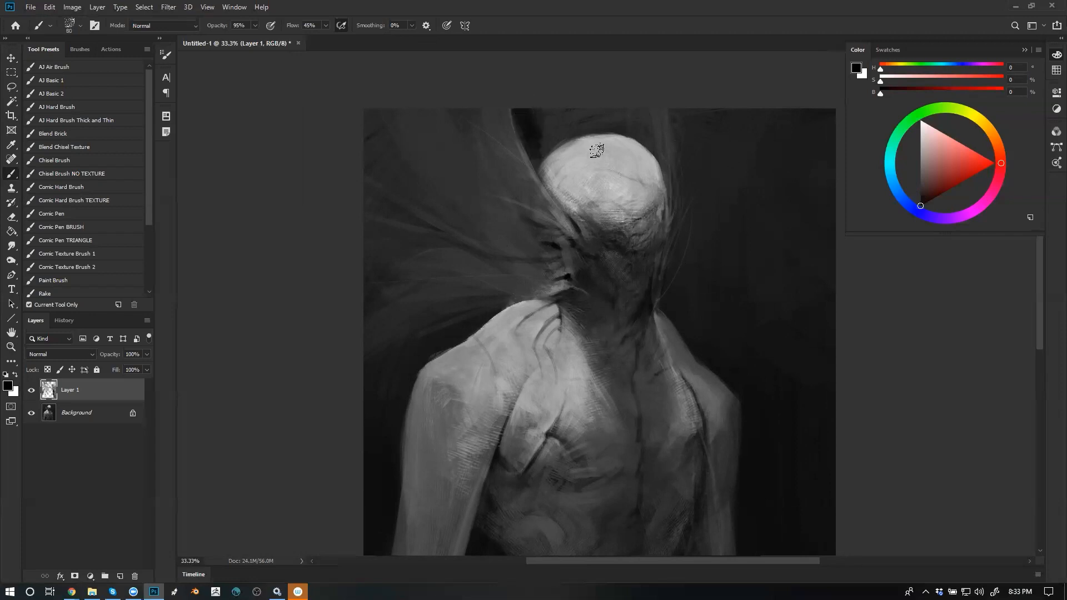
{"action": "left_click_drag", "start_coordinate": [677, 243], "coordinate": [659, 143]}
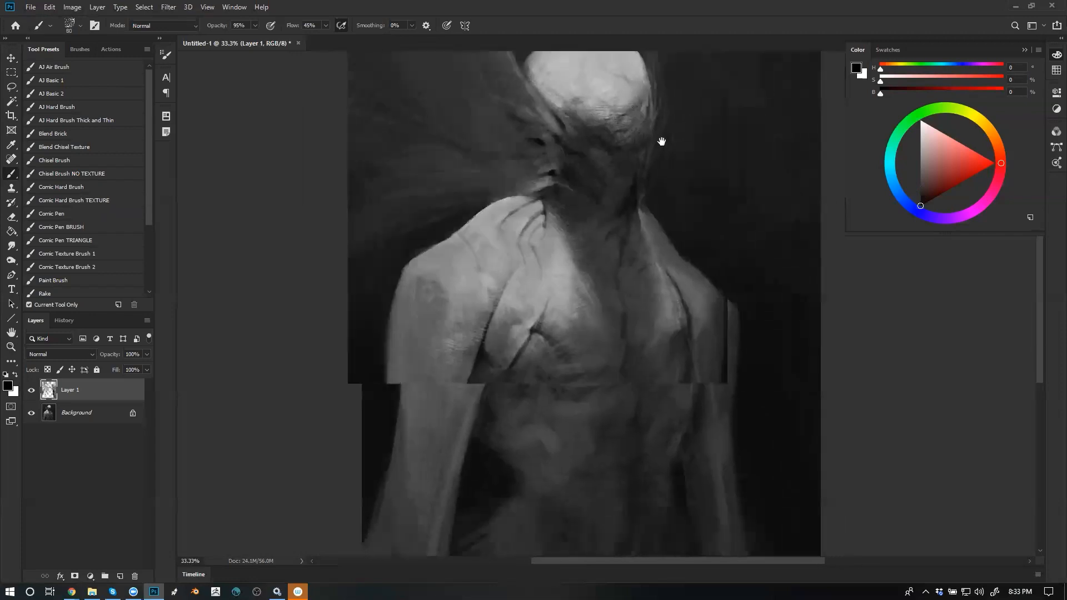
Mirror the canvas, sample a mid grey from the near shoulder and brush a lighter ray just above it
{"action": "key", "text": "ctrl+f"}
{"action": "left_click_drag", "start_coordinate": [707, 172], "coordinate": [584, 215]}
{"action": "left_click", "coordinate": [502, 255], "text": "alt"}
{"action": "left_click_drag", "start_coordinate": [503, 221], "coordinate": [559, 239]}
{"action": "key", "text": "bracketleft"}
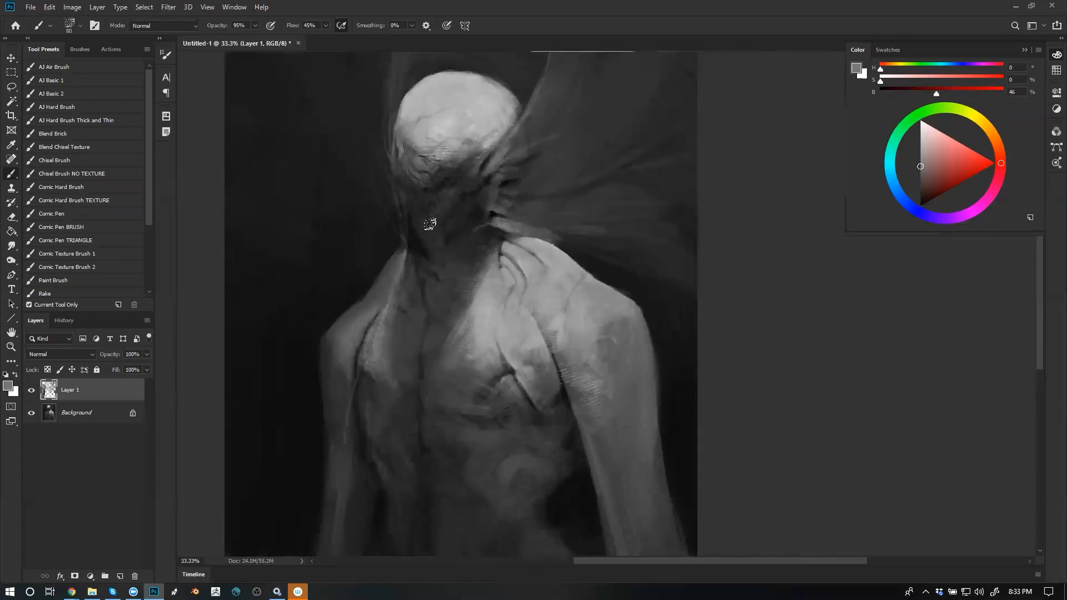
Flip the canvas back, sample the ray's mid grey and lighten the rays above the near shoulder, enlarging the brush to 250
{"action": "key", "text": "z"}
{"action": "left_click", "coordinate": [503, 247], "text": "alt"}
{"action": "left_click", "coordinate": [502, 247], "text": "alt"}
{"action": "key", "text": "ctrl+f"}
{"action": "left_click", "coordinate": [517, 253]}
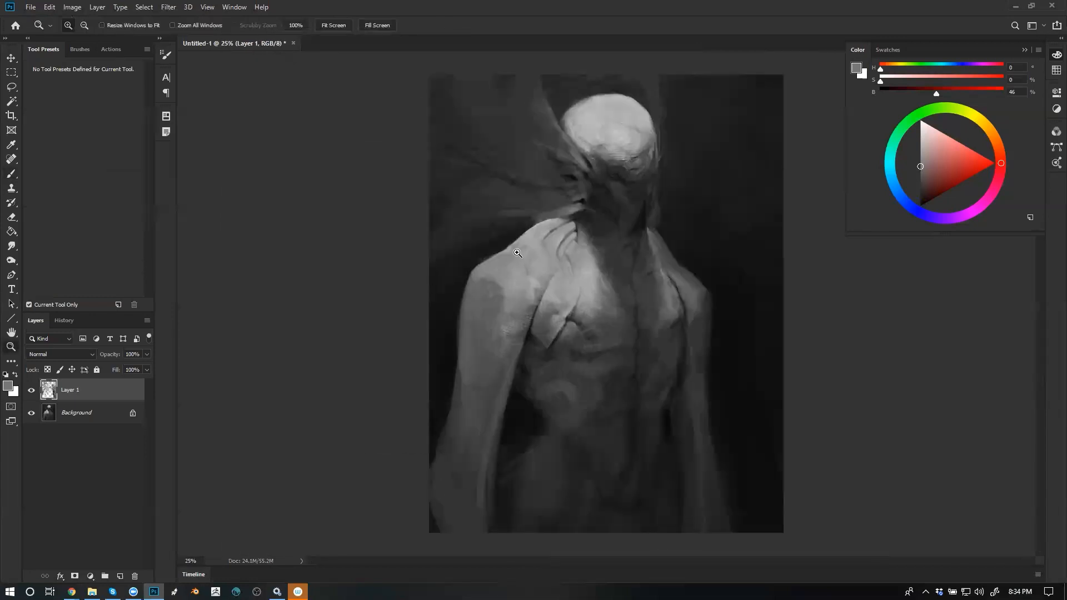
{"action": "key", "text": "ctrl+plus"}
{"action": "key", "text": "b"}
{"action": "left_click", "coordinate": [542, 196], "text": "alt"}
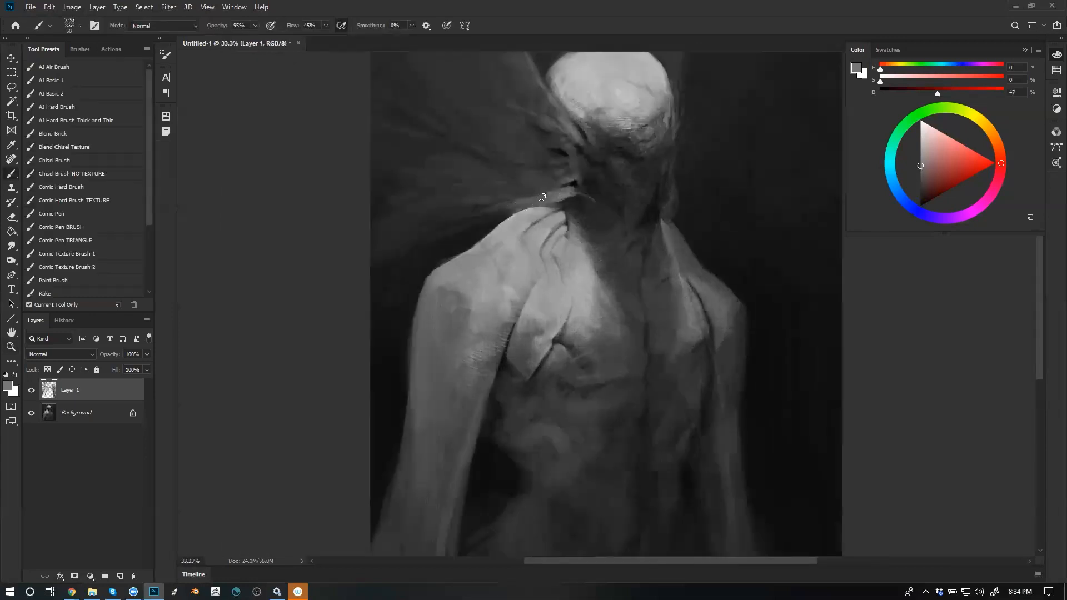
{"action": "key", "text": "bracketright"}
{"action": "key", "text": "bracketright"}
{"action": "key", "text": "bracketright"}
{"action": "key", "text": "bracketright"}
{"action": "key", "text": "bracketright"}
{"action": "key", "text": "bracketright"}
{"action": "key", "text": "bracketright"}
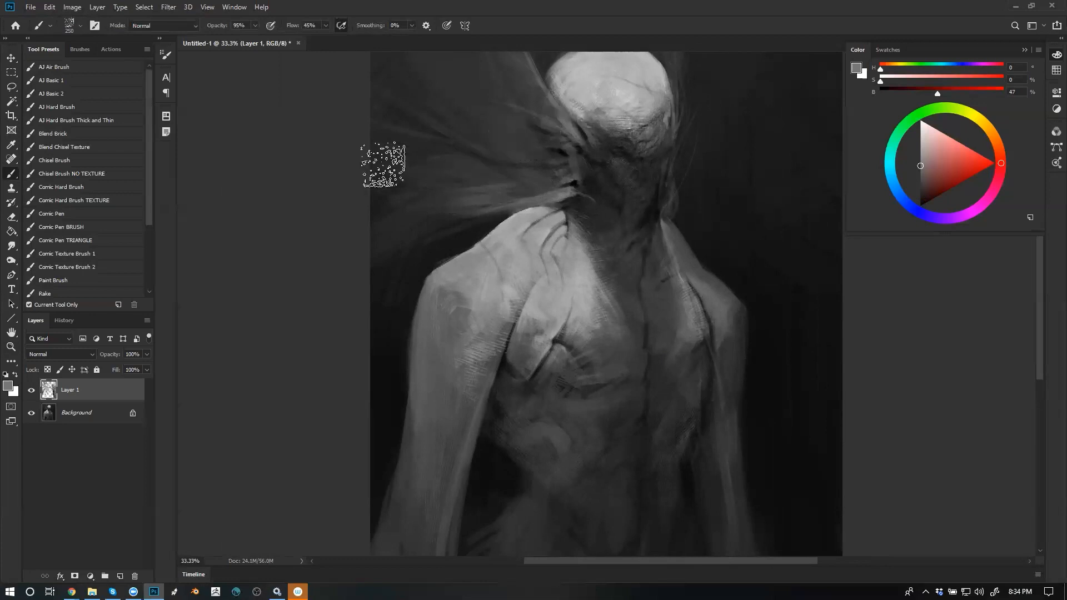
Reduce the brush to 150 and sample a dark grey from the background below the rays to soften their lower edge
{"action": "key", "text": "bracketleft"}
{"action": "key", "text": "bracketleft"}
{"action": "key", "text": "bracketleft"}
{"action": "left_click", "coordinate": [436, 222], "text": "alt"}
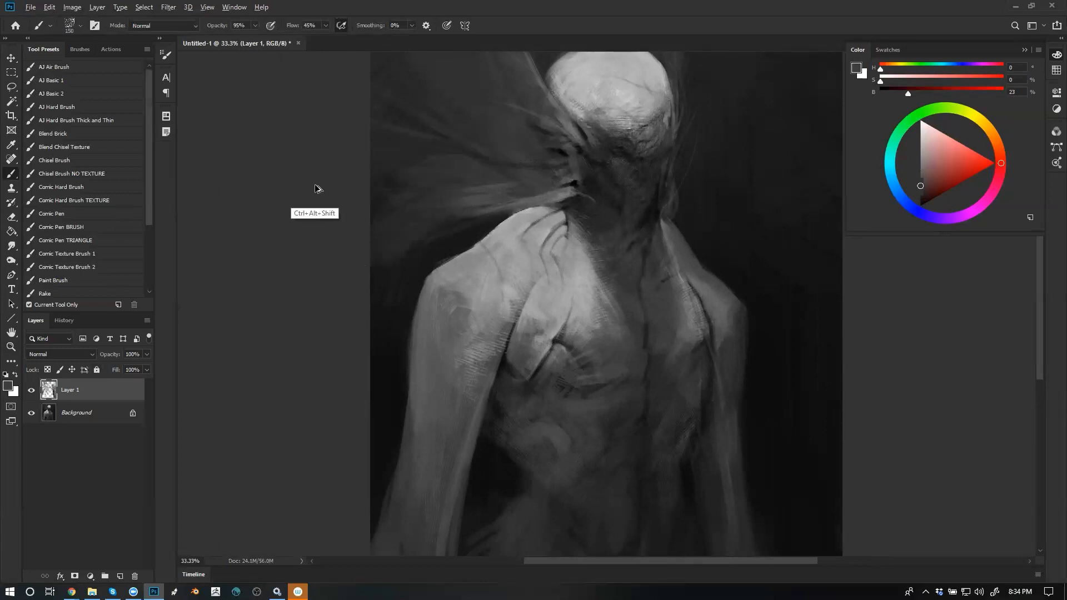
Stamp the visible image onto a new layer and merge it down into Layer 1
{"action": "key", "text": "ctrl+shift+alt+n"}
{"action": "key", "text": "z"}
{"action": "left_click", "coordinate": [608, 236], "text": "alt"}
{"action": "left_click", "coordinate": [609, 236]}
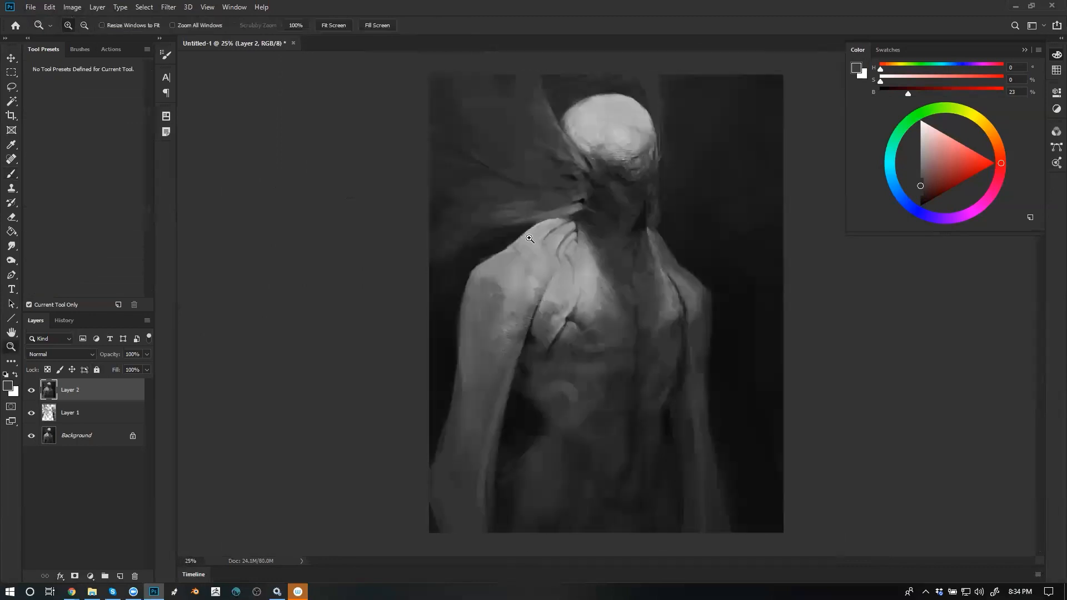
{"action": "key", "text": "b"}
{"action": "key", "text": "d"}
{"action": "key", "text": "ctrl+z"}
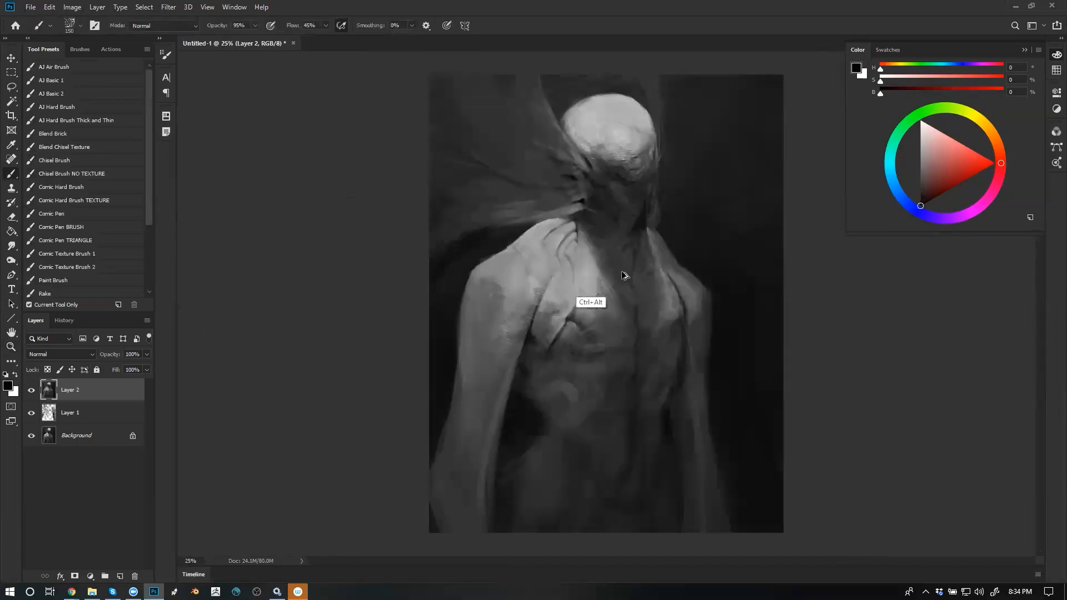
{"action": "key", "text": "ctrl+z"}
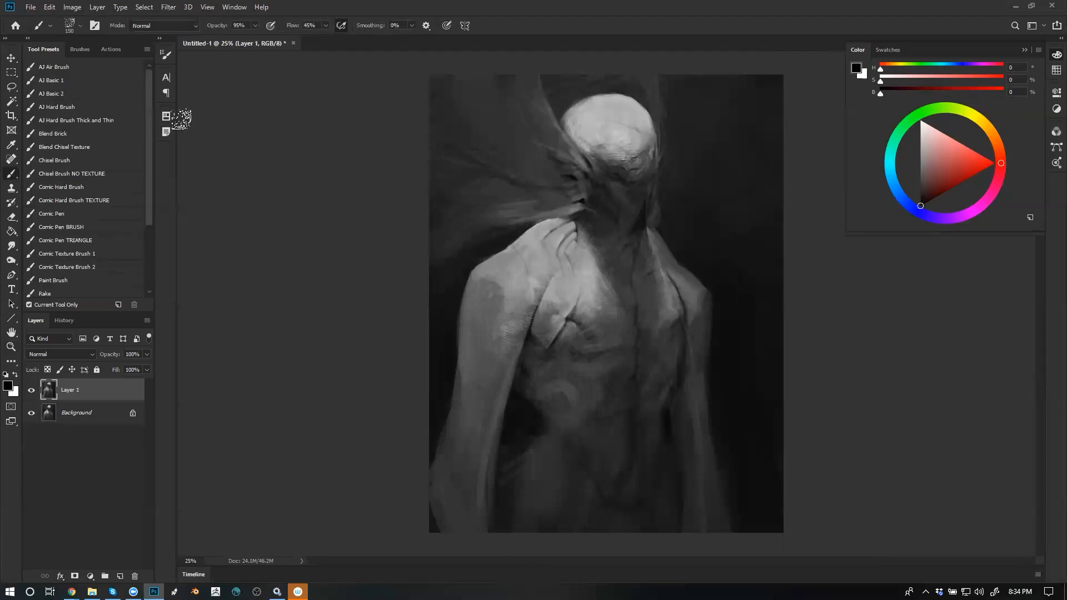
Try the THE BRICK and THE ROCK IS COOKING brush presets, then switch to THE PELENG
{"action": "left_click_drag", "start_coordinate": [147, 200], "coordinate": [144, 270]}
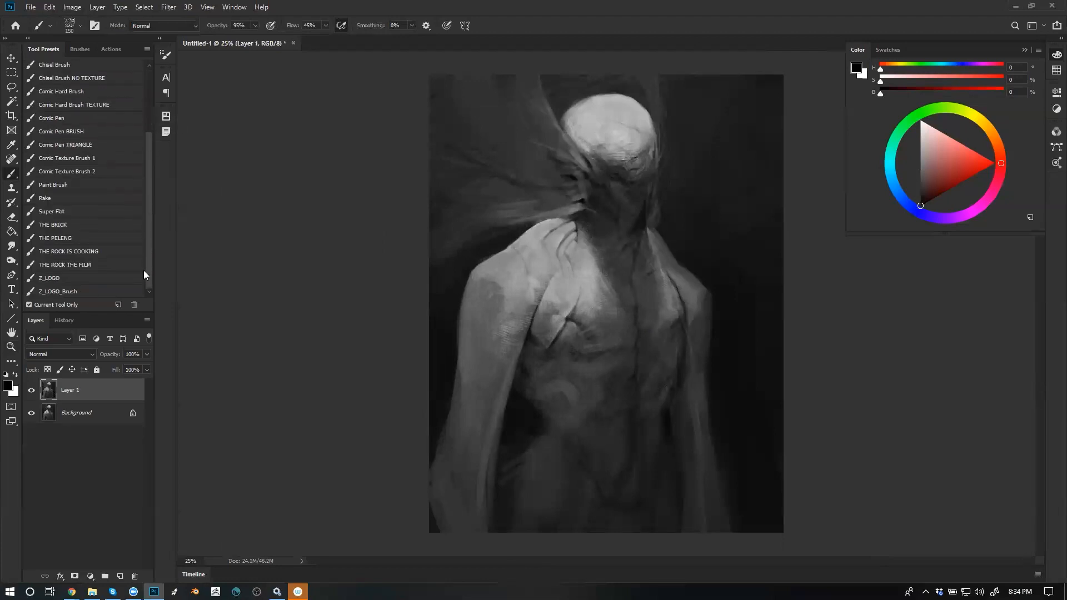
{"action": "left_click", "coordinate": [105, 225]}
{"action": "key", "text": "bracketright"}
{"action": "left_click_drag", "start_coordinate": [147, 181], "coordinate": [147, 104]}
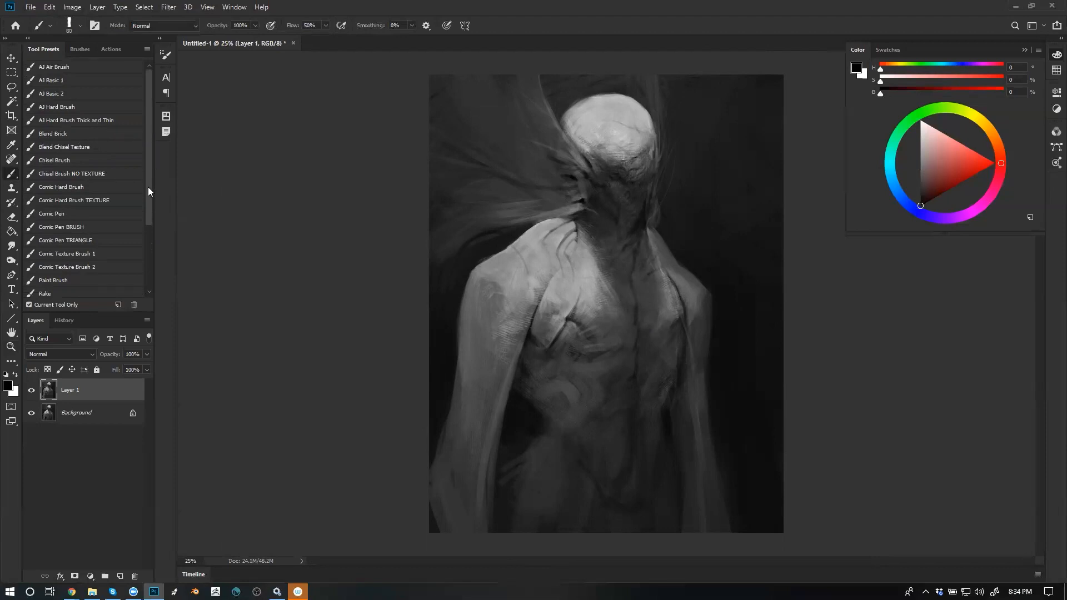
{"action": "left_click_drag", "start_coordinate": [148, 186], "coordinate": [143, 266]}
{"action": "left_click", "coordinate": [99, 253]}
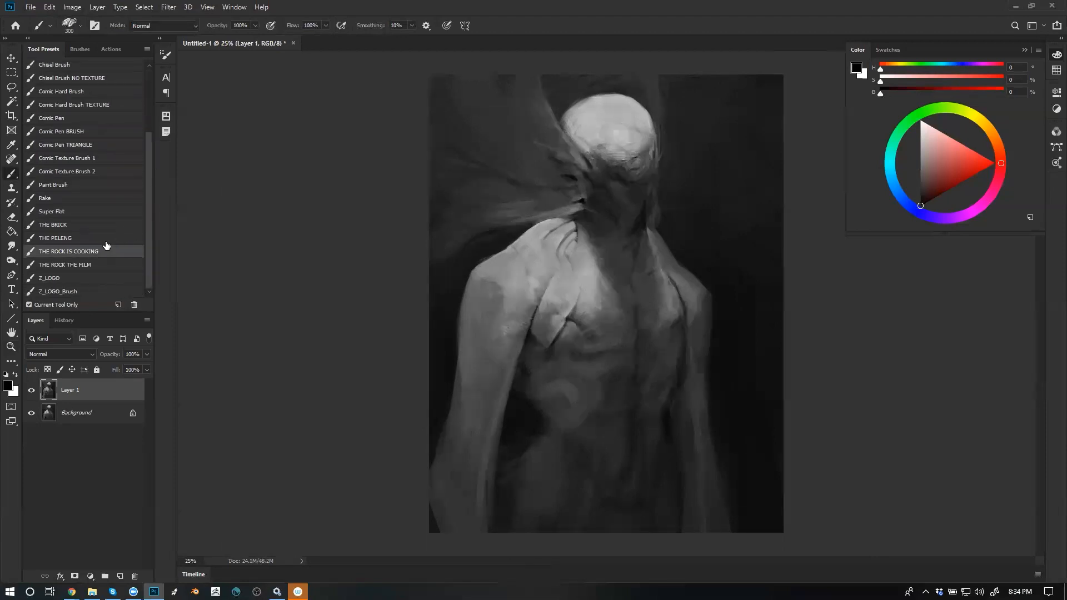
{"action": "left_click", "coordinate": [105, 239]}
Sample a near-black grey from the background, enlarge the brush to 800 and smooth the dark areas around the figure
{"action": "left_click", "coordinate": [428, 259], "text": "alt"}
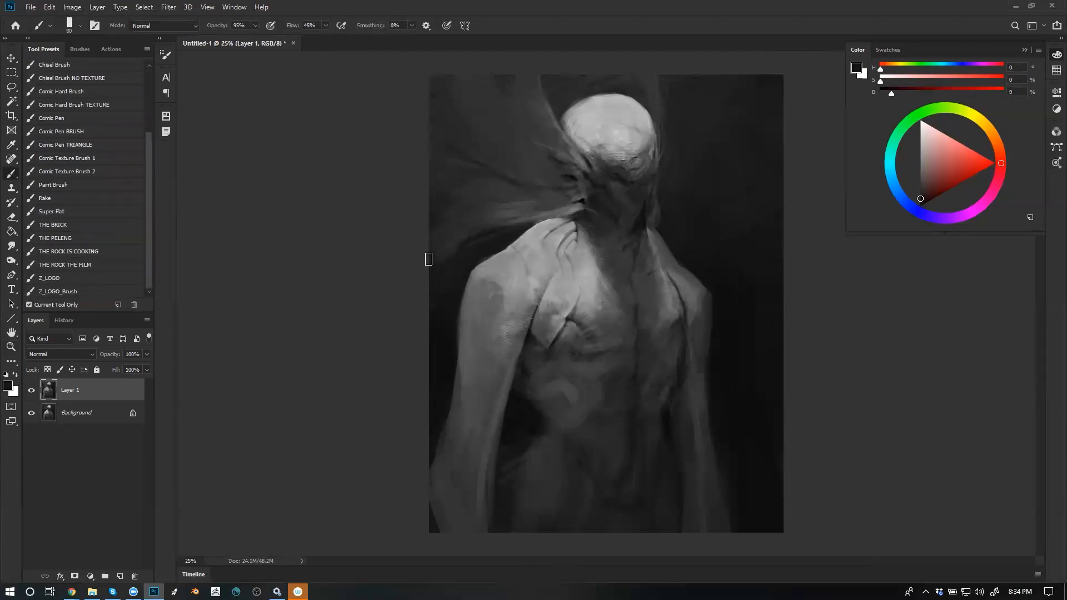
{"action": "key", "text": "bracketright"}
{"action": "key", "text": "bracketright"}
{"action": "key", "text": "bracketright"}
{"action": "key", "text": "bracketright"}
{"action": "key", "text": "bracketright"}
{"action": "key", "text": "bracketright"}
{"action": "key", "text": "bracketright"}
{"action": "key", "text": "bracketright"}
{"action": "key", "text": "bracketright"}
{"action": "key", "text": "bracketright"}
{"action": "key", "text": "bracketright"}
{"action": "key", "text": "bracketright"}
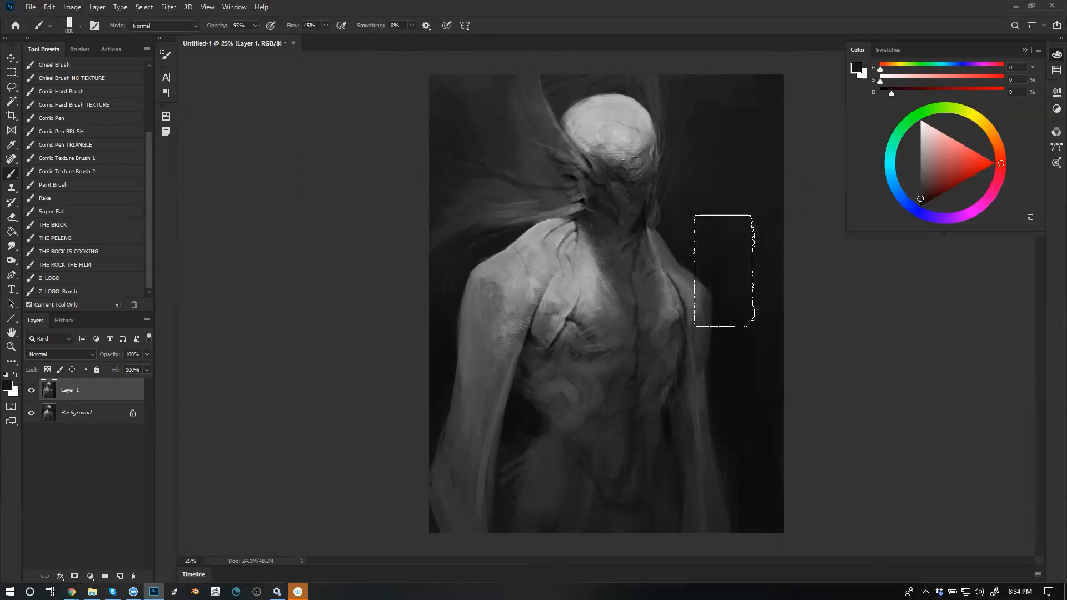
Sample a light grey from the near shoulder, reduce the brush to 50 and lighten the patch on the upper arm
{"action": "left_click", "coordinate": [526, 306], "text": "alt"}
{"action": "key", "text": "bracketleft"}
{"action": "key", "text": "bracketleft"}
{"action": "key", "text": "bracketleft"}
{"action": "key", "text": "bracketleft"}
{"action": "key", "text": "bracketleft"}
{"action": "key", "text": "bracketleft"}
{"action": "key", "text": "bracketleft"}
{"action": "key", "text": "bracketleft"}
{"action": "key", "text": "bracketleft"}
{"action": "key", "text": "bracketleft"}
{"action": "key", "text": "bracketleft"}
{"action": "key", "text": "bracketleft"}
{"action": "key", "text": "bracketleft"}
{"action": "key", "text": "bracketleft"}
{"action": "key", "text": "bracketleft"}
{"action": "key", "text": "bracketleft"}
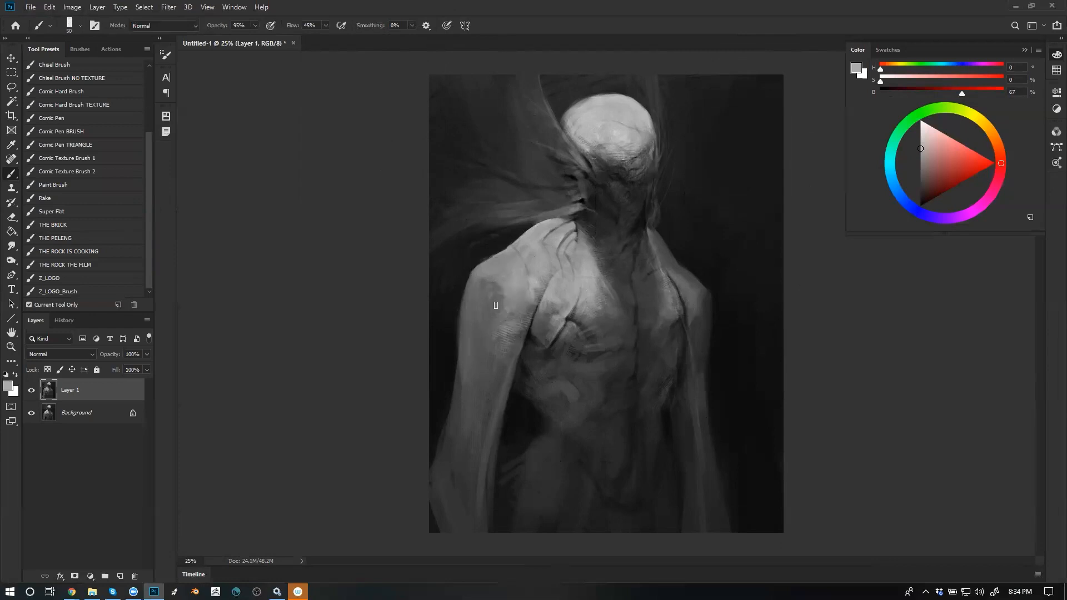
Blend the near upper arm and its inner edge with greys sampled along it, enlarging the brush to 150
{"action": "left_click", "coordinate": [508, 322], "text": "alt"}
{"action": "key", "text": "bracketright"}
{"action": "key", "text": "bracketright"}
{"action": "key", "text": "bracketright"}
{"action": "key", "text": "bracketright"}
{"action": "left_click", "coordinate": [494, 328], "text": "alt"}
{"action": "left_click", "coordinate": [508, 340], "text": "alt"}
{"action": "key", "text": "bracketright"}
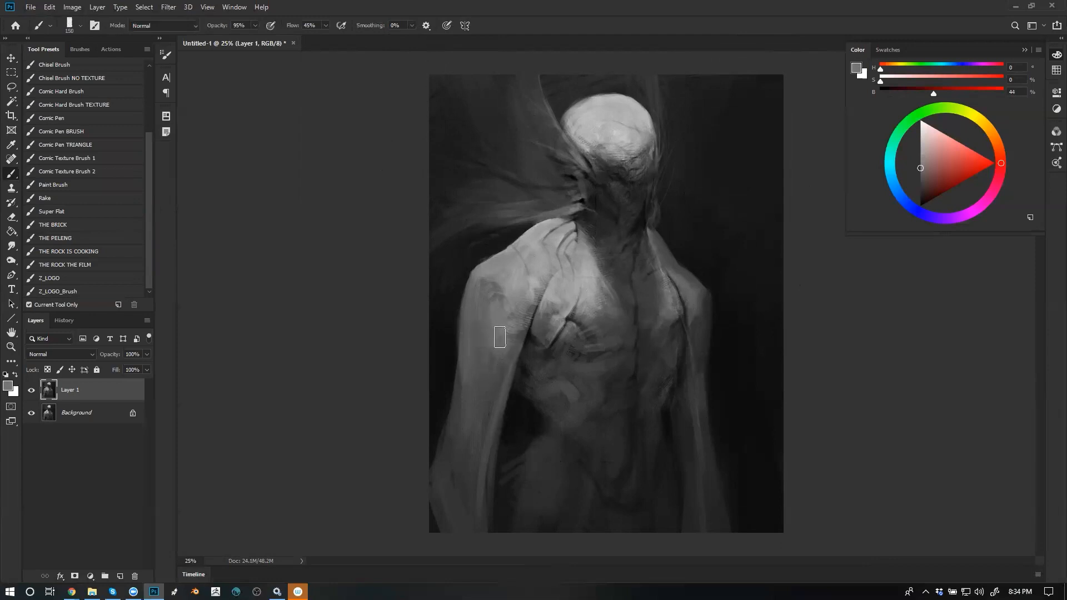
{"action": "left_click", "coordinate": [492, 345], "text": "alt"}
{"action": "left_click_drag", "start_coordinate": [512, 341], "coordinate": [497, 397]}
Reduce the brush to 40 and paint rib forms below the near chest with a sampled grey and black
{"action": "key", "text": "bracketleft"}
{"action": "left_click", "coordinate": [543, 362], "text": "alt"}
{"action": "key", "text": "d"}
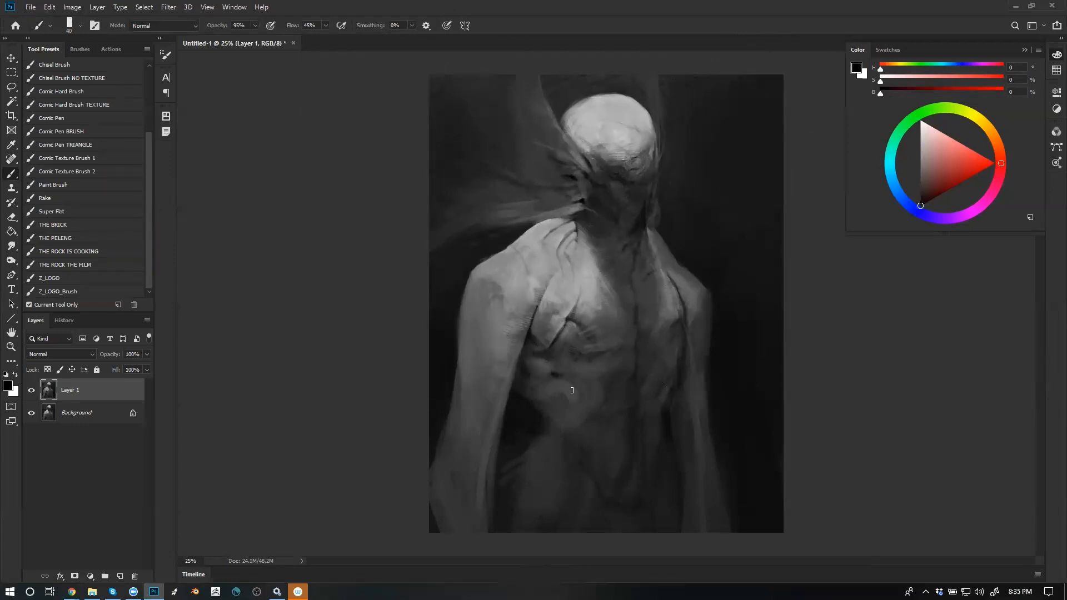
{"action": "key", "text": "ctrl+space"}
{"action": "left_click", "coordinate": [627, 194]}
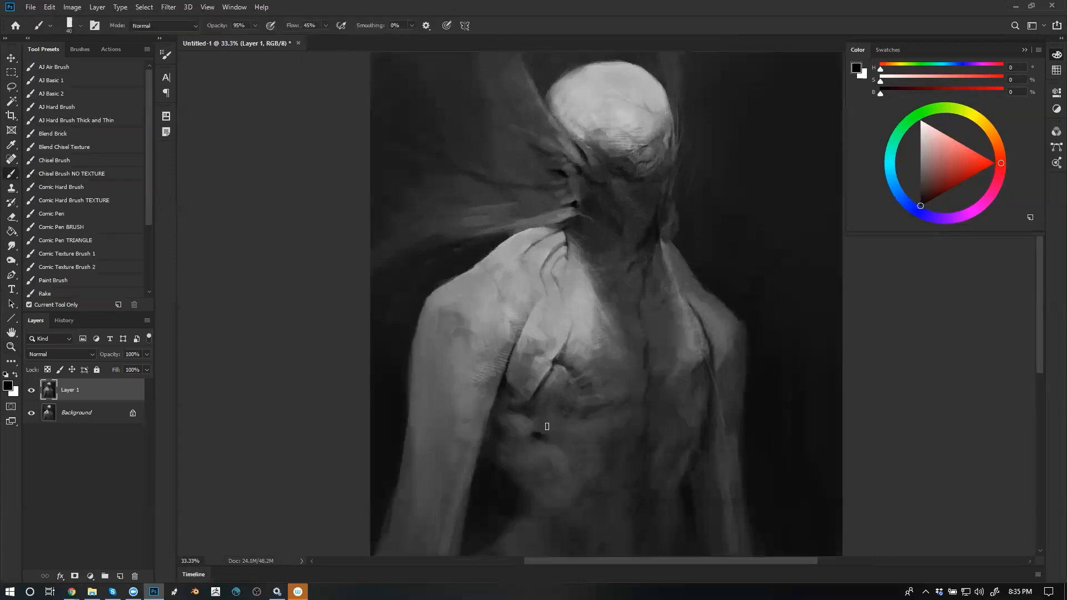
Define the collarbones, chest underside and rib folds with sampled greys, and return the mirrored canvas to its original orientation
{"action": "left_click", "coordinate": [529, 422], "text": "alt"}
{"action": "left_click_drag", "start_coordinate": [587, 485], "coordinate": [556, 363]}
{"action": "left_click", "coordinate": [506, 312], "text": "alt"}
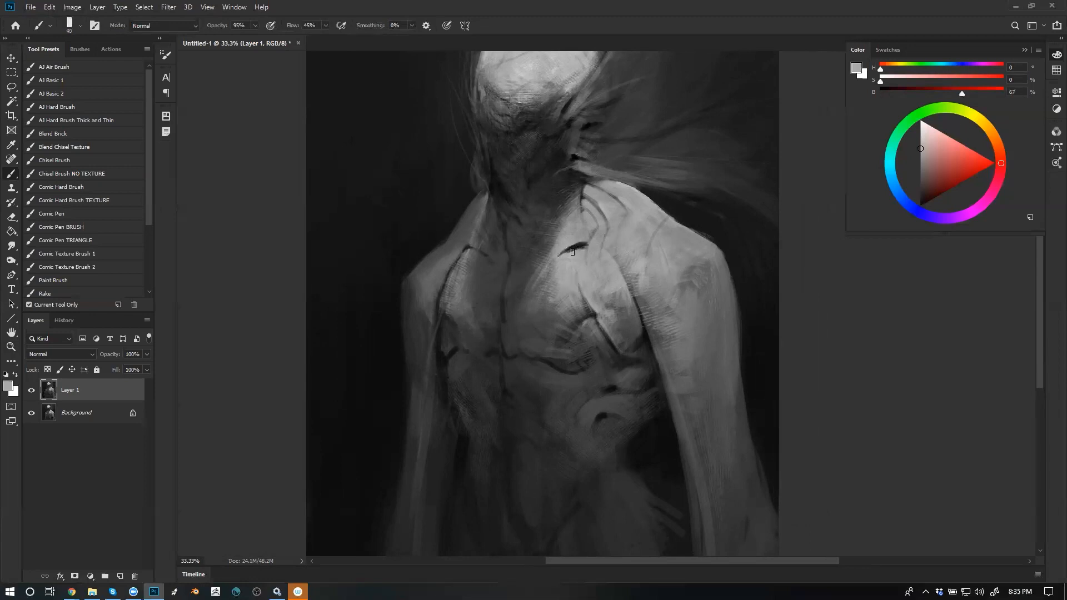
{"action": "key", "text": "z"}
{"action": "left_click", "coordinate": [578, 269], "text": "alt"}
{"action": "left_click", "coordinate": [577, 269], "text": "alt"}
{"action": "left_click", "coordinate": [578, 269], "text": "alt"}
{"action": "key", "text": "ctrl+h"}
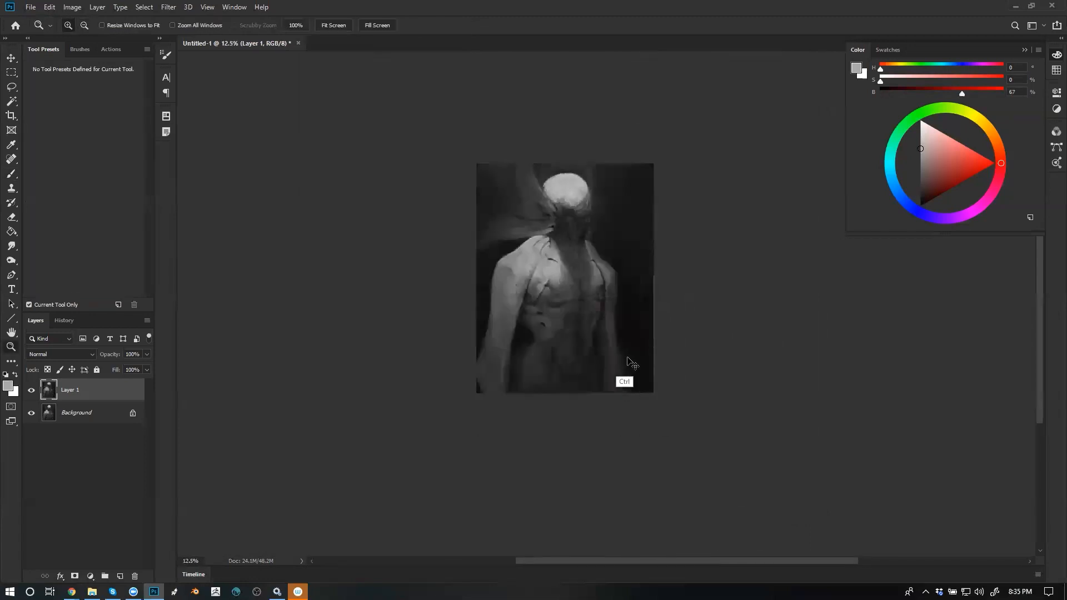
{"action": "left_click", "coordinate": [567, 271]}
{"action": "left_click", "coordinate": [571, 278]}
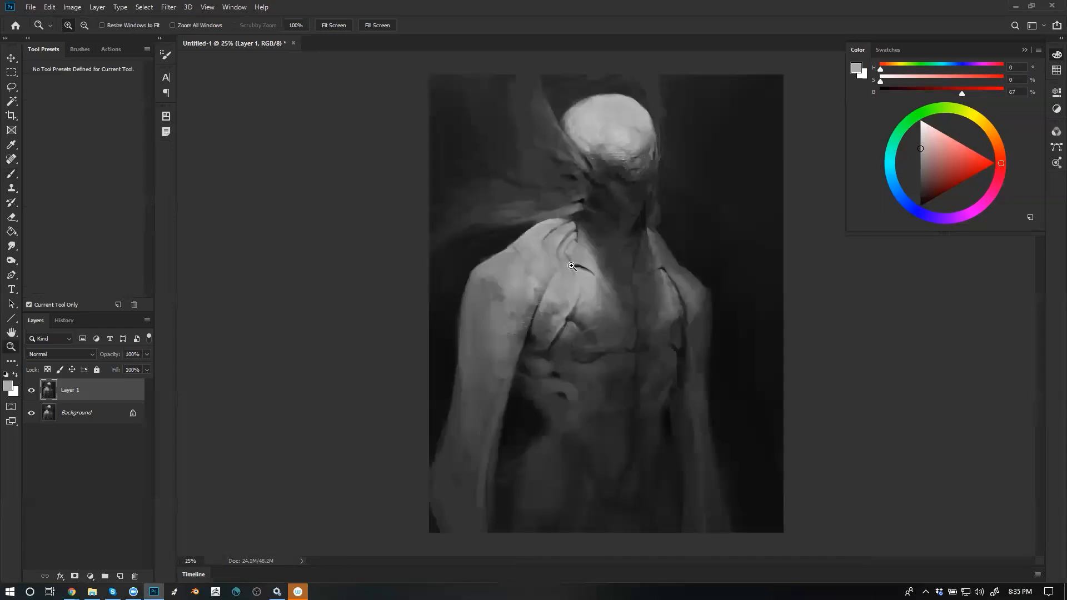
{"action": "left_click", "coordinate": [602, 223]}
Stamp the visible image onto a new top layer and add a white-filled layer directly beneath it
{"action": "key", "text": "ctrl+alt+shift+e"}
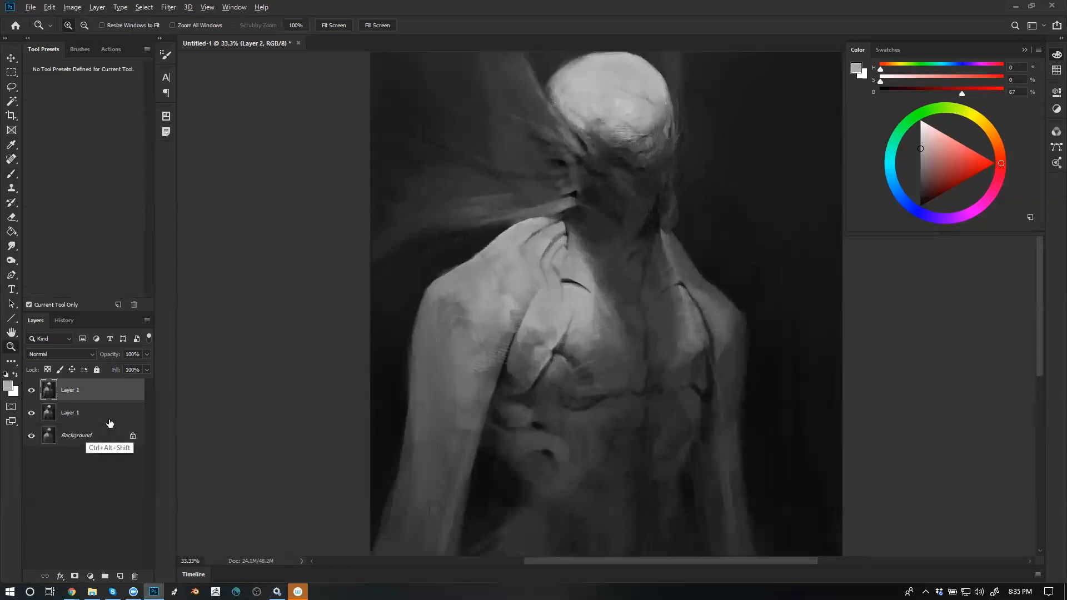
{"action": "left_click", "coordinate": [591, 317], "text": "alt"}
{"action": "left_click", "coordinate": [591, 317], "text": "alt"}
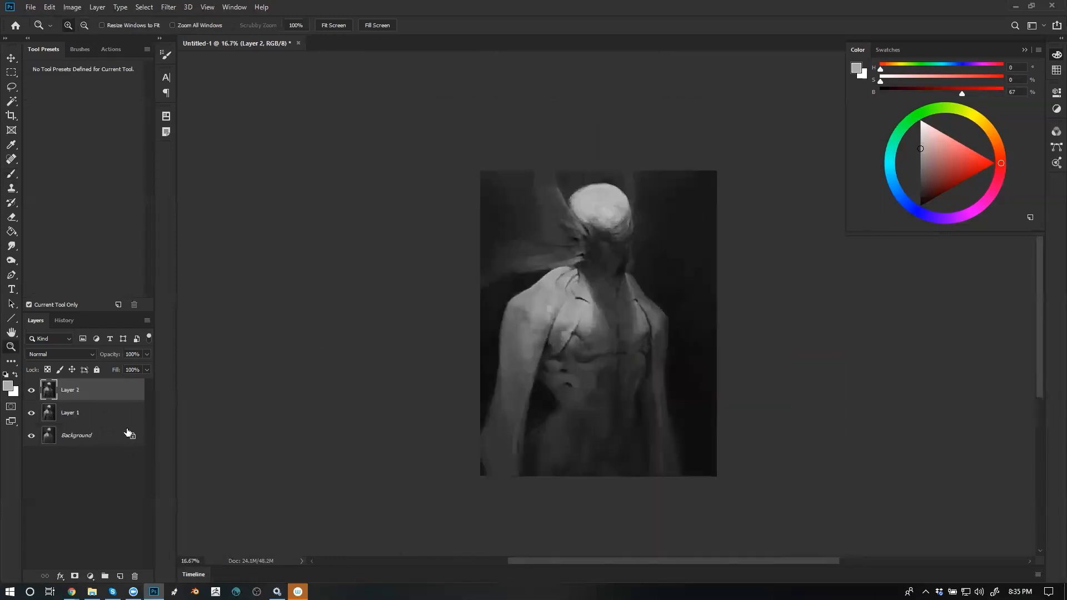
{"action": "left_click", "coordinate": [125, 415]}
{"action": "key", "text": "ctrl+alt+shift+n"}
{"action": "key", "text": "g"}
{"action": "key", "text": "d"}
{"action": "key", "text": "x"}
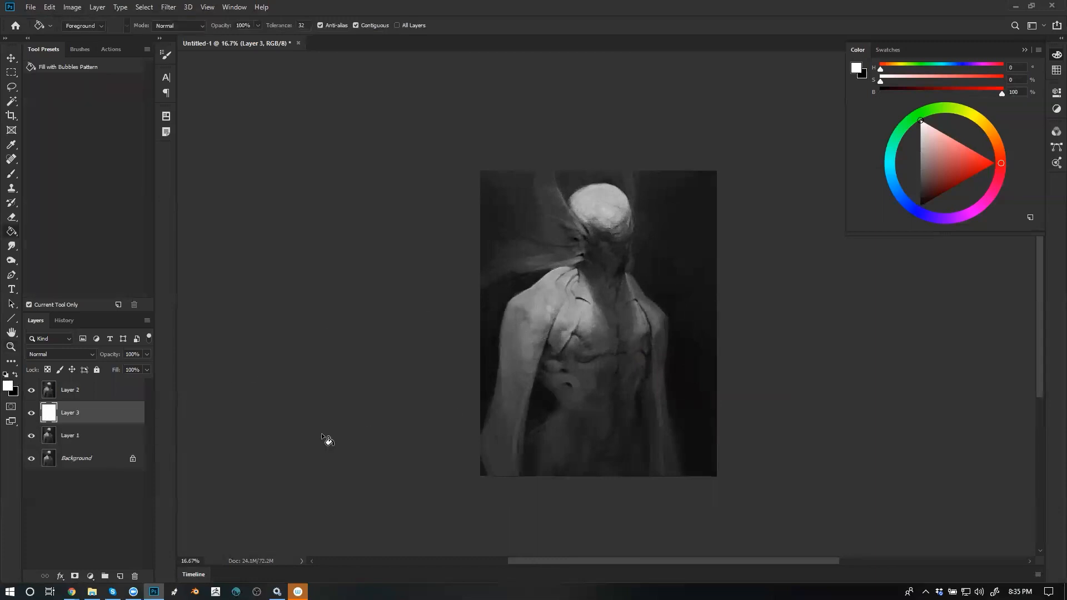
Set the blend mode of the top stamped figure layer to Multiply
{"action": "left_click", "coordinate": [100, 391]}
{"action": "left_click", "coordinate": [55, 355]}
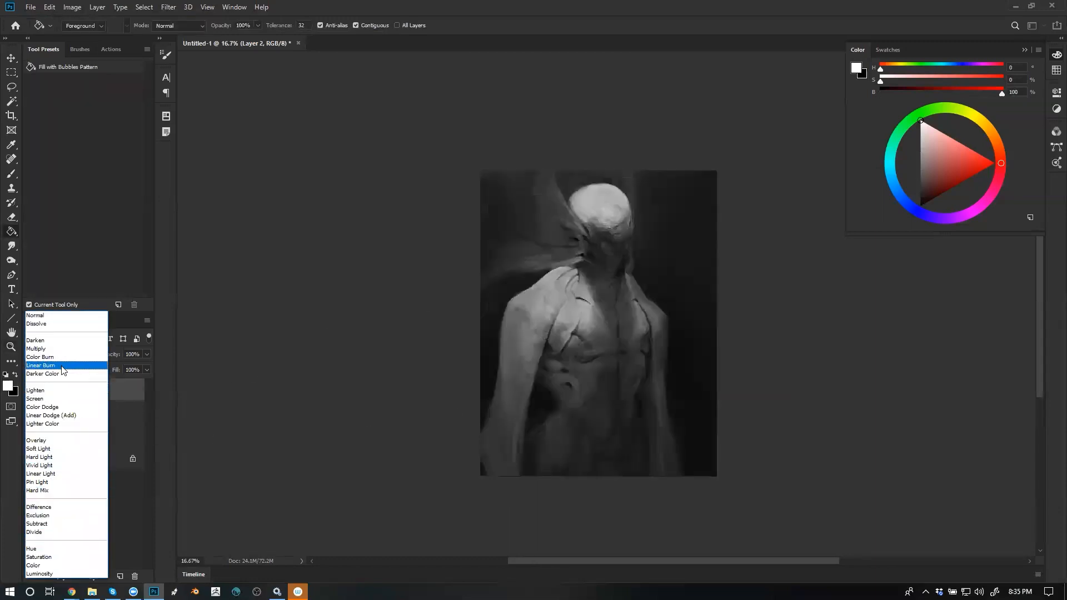
{"action": "left_click", "coordinate": [61, 350]}
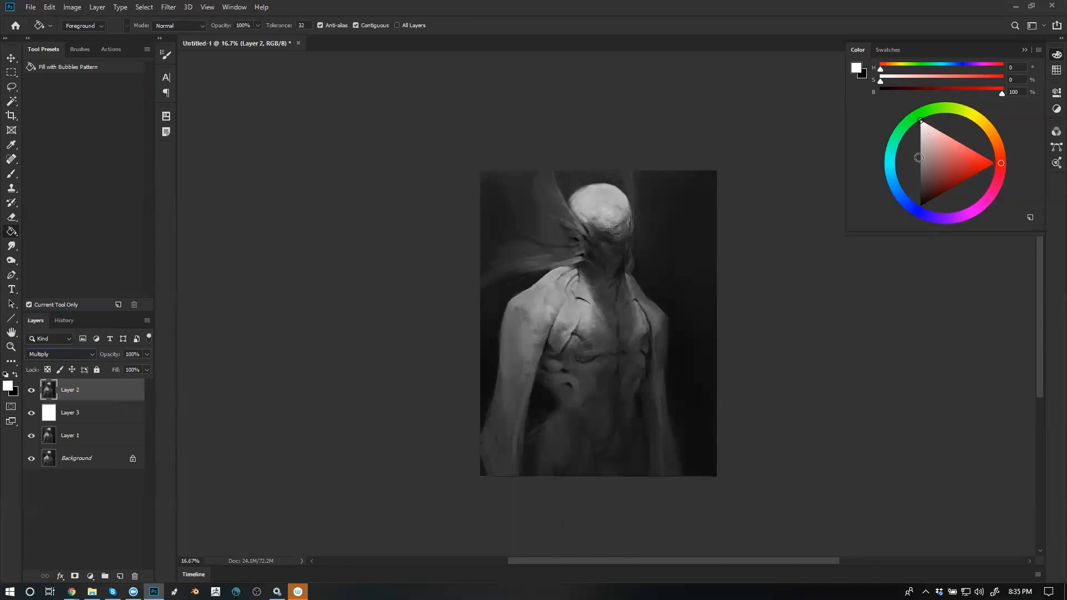
Set the brush colour to a dark red (H 0, S 81, B 44) and undo a trial stroke on the Multiply layer
{"action": "key", "text": "b"}
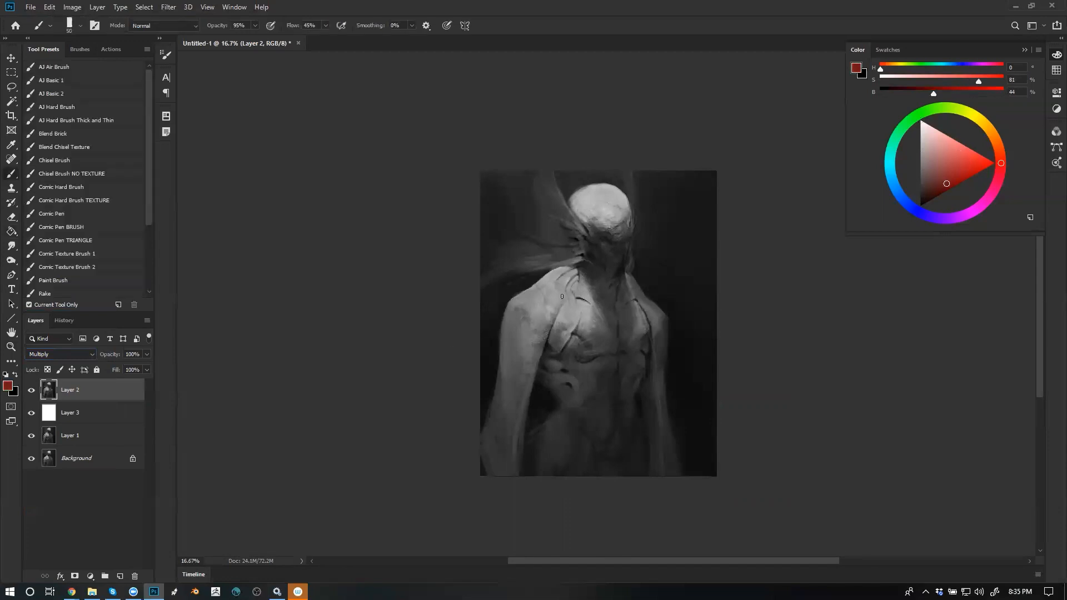
{"action": "key", "text": "]"}
{"action": "mouse_move", "coordinate": [622, 225]}
{"action": "left_mouse_down"}
{"action": "mouse_move", "coordinate": [594, 235]}
{"action": "mouse_move", "coordinate": [611, 217]}
{"action": "mouse_move", "coordinate": [606, 234]}
{"action": "mouse_move", "coordinate": [591, 207]}
{"action": "mouse_move", "coordinate": [579, 210]}
{"action": "mouse_move", "coordinate": [611, 205]}
{"action": "mouse_move", "coordinate": [595, 195]}
{"action": "mouse_move", "coordinate": [607, 209]}
{"action": "mouse_move", "coordinate": [609, 194]}
{"action": "mouse_move", "coordinate": [620, 225]}
{"action": "mouse_move", "coordinate": [581, 241]}
{"action": "mouse_move", "coordinate": [605, 285]}
{"action": "mouse_move", "coordinate": [565, 229]}
{"action": "mouse_move", "coordinate": [572, 218]}
{"action": "mouse_move", "coordinate": [567, 256]}
{"action": "mouse_move", "coordinate": [536, 236]}
{"action": "mouse_move", "coordinate": [592, 269]}
{"action": "mouse_move", "coordinate": [591, 282]}
{"action": "mouse_move", "coordinate": [588, 264]}
{"action": "mouse_move", "coordinate": [598, 271]}
{"action": "mouse_move", "coordinate": [617, 312]}
{"action": "mouse_move", "coordinate": [574, 292]}
{"action": "mouse_move", "coordinate": [585, 279]}
{"action": "mouse_move", "coordinate": [568, 295]}
{"action": "mouse_move", "coordinate": [577, 311]}
{"action": "mouse_move", "coordinate": [585, 295]}
{"action": "mouse_move", "coordinate": [603, 334]}
{"action": "mouse_move", "coordinate": [605, 280]}
{"action": "mouse_move", "coordinate": [621, 295]}
{"action": "mouse_move", "coordinate": [643, 352]}
{"action": "mouse_move", "coordinate": [607, 345]}
{"action": "mouse_move", "coordinate": [563, 301]}
{"action": "mouse_move", "coordinate": [537, 321]}
{"action": "mouse_move", "coordinate": [571, 336]}
{"action": "mouse_move", "coordinate": [589, 380]}
{"action": "mouse_move", "coordinate": [620, 373]}
{"action": "mouse_move", "coordinate": [629, 316]}
{"action": "mouse_move", "coordinate": [639, 361]}
{"action": "left_mouse_up"}
{"action": "key", "text": "ctrl+z"}
Paint dark red over the head, neck, chest and near shoulder on the white layer, varying the brush size down to 125
{"action": "left_click", "coordinate": [89, 412]}
{"action": "key", "text": "["}
{"action": "key", "text": "bracketleft"}
{"action": "key", "text": "bracketleft"}
{"action": "key", "text": "bracketleft"}
{"action": "key", "text": "bracketleft"}
{"action": "key", "text": "bracketright"}
{"action": "key", "text": "bracketright"}
{"action": "key", "text": "bracketright"}
{"action": "key", "text": "bracketright"}
{"action": "key", "text": "bracketleft"}
{"action": "key", "text": "bracketleft"}
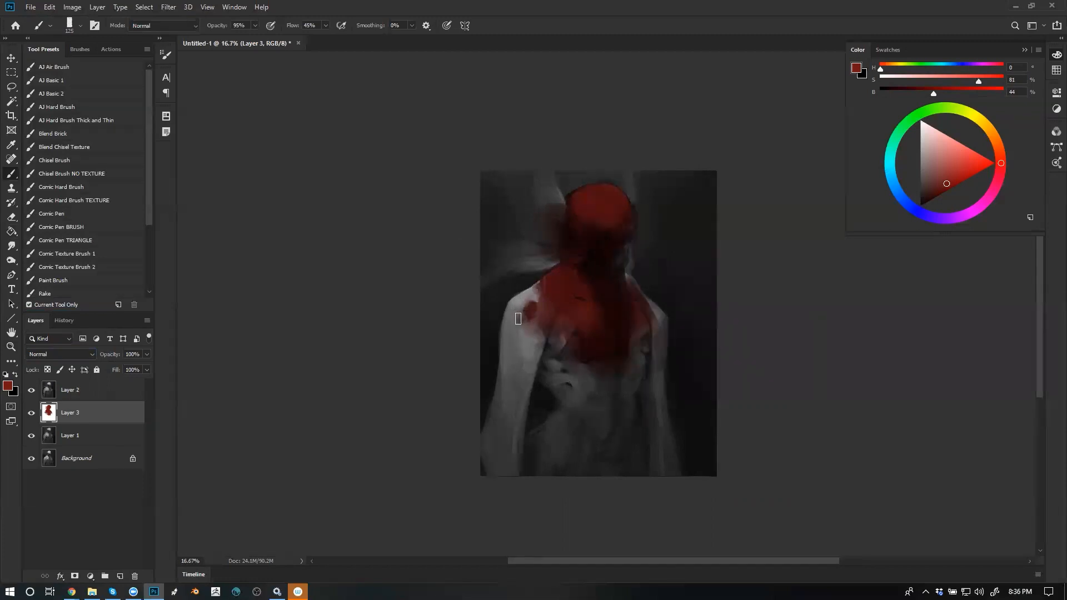
Switch to the Eraser and give it the textured 70 px brush tip
{"action": "key", "text": "e"}
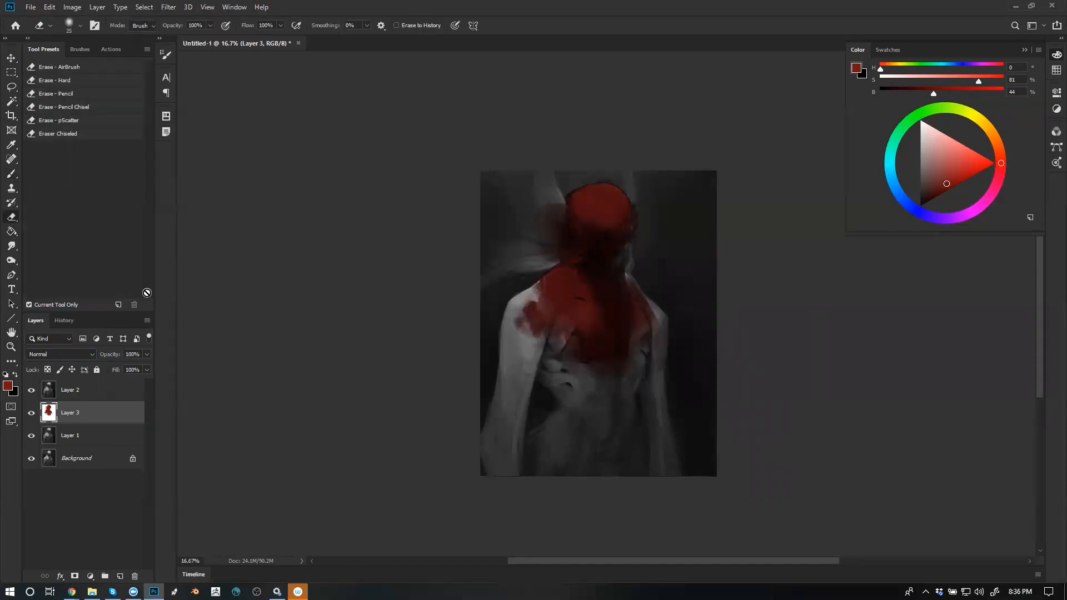
{"action": "left_click", "coordinate": [166, 55]}
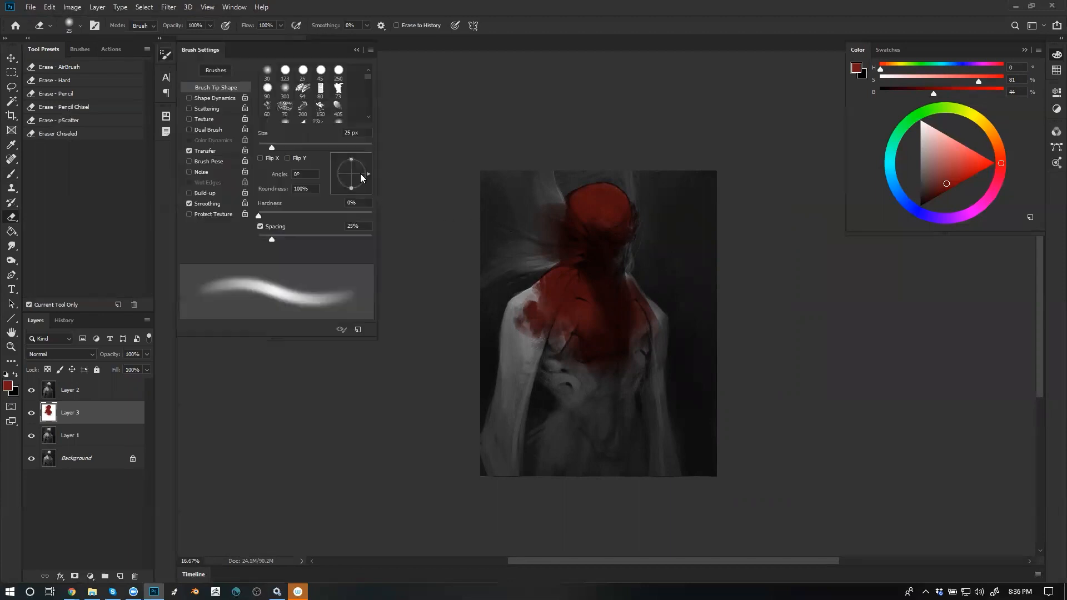
{"action": "left_click", "coordinate": [303, 89]}
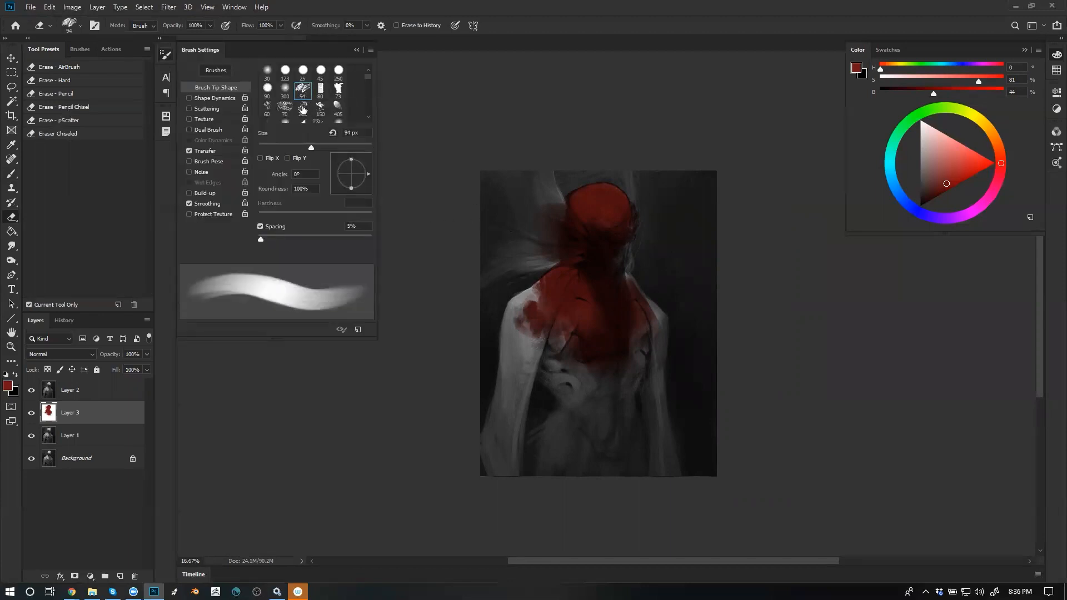
{"action": "left_click", "coordinate": [304, 108]}
{"action": "left_click", "coordinate": [286, 109]}
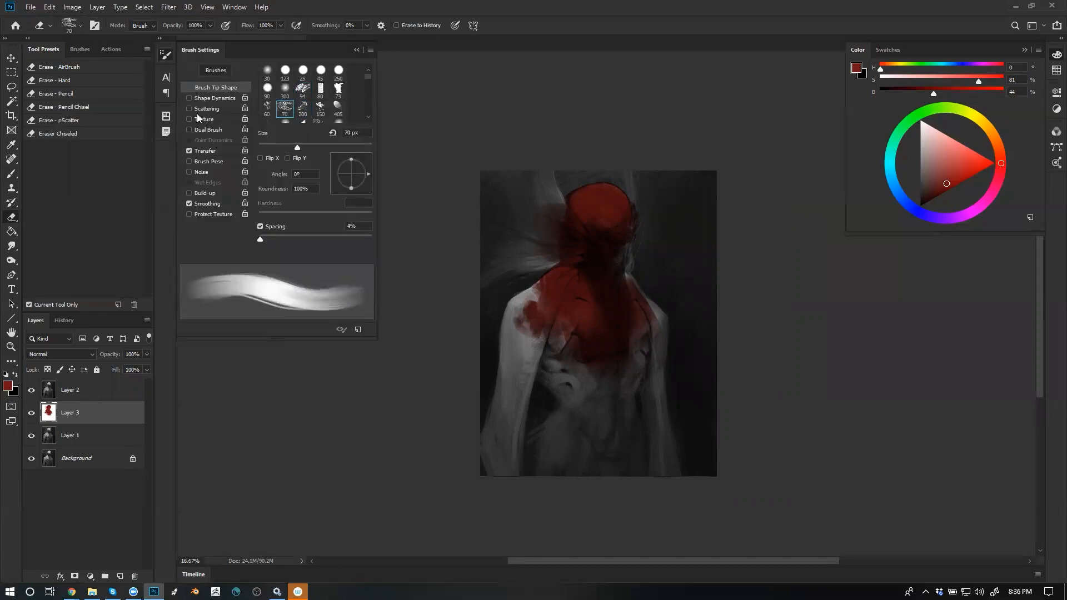
Enable Dual Brush for the eraser with the 150 px tip, 15% spacing and 49% scatter
{"action": "left_click", "coordinate": [190, 130]}
{"action": "left_click", "coordinate": [208, 130]}
{"action": "left_click", "coordinate": [302, 123]}
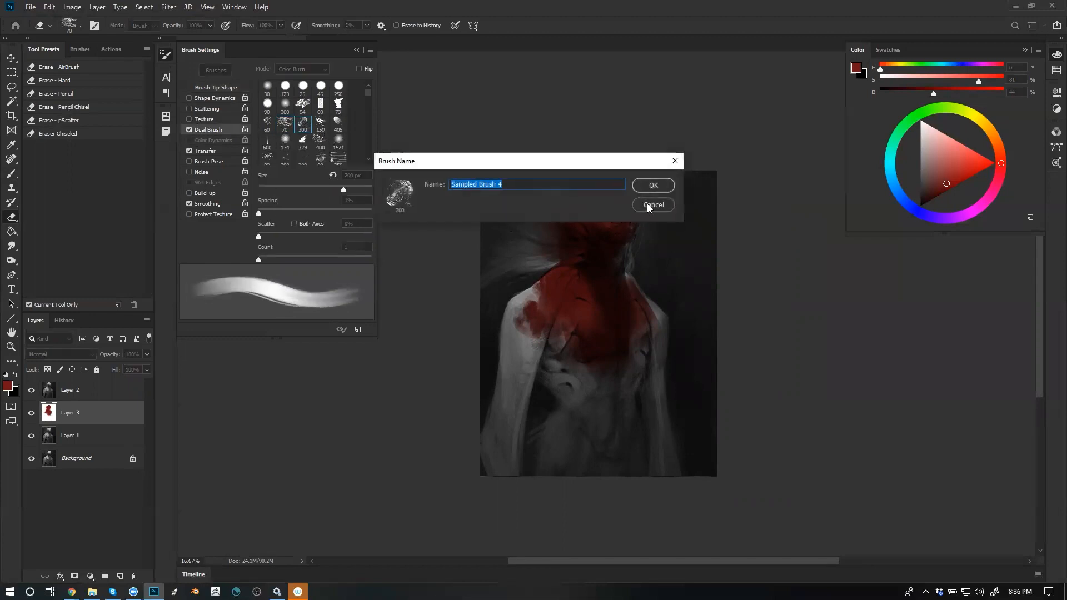
{"action": "left_click", "coordinate": [649, 205]}
{"action": "left_click", "coordinate": [319, 144]}
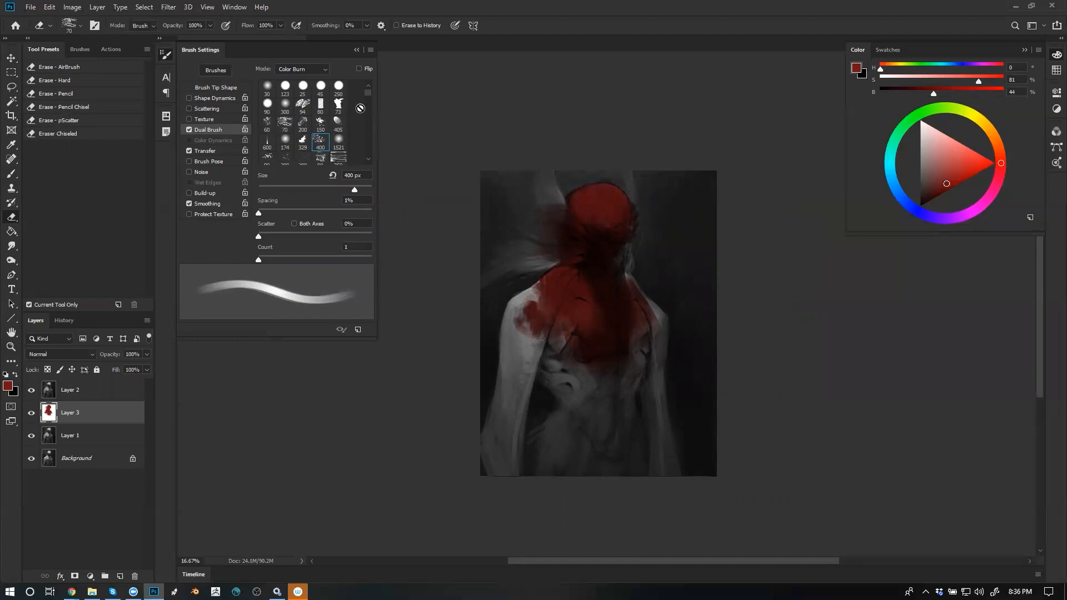
{"action": "left_click", "coordinate": [320, 123]}
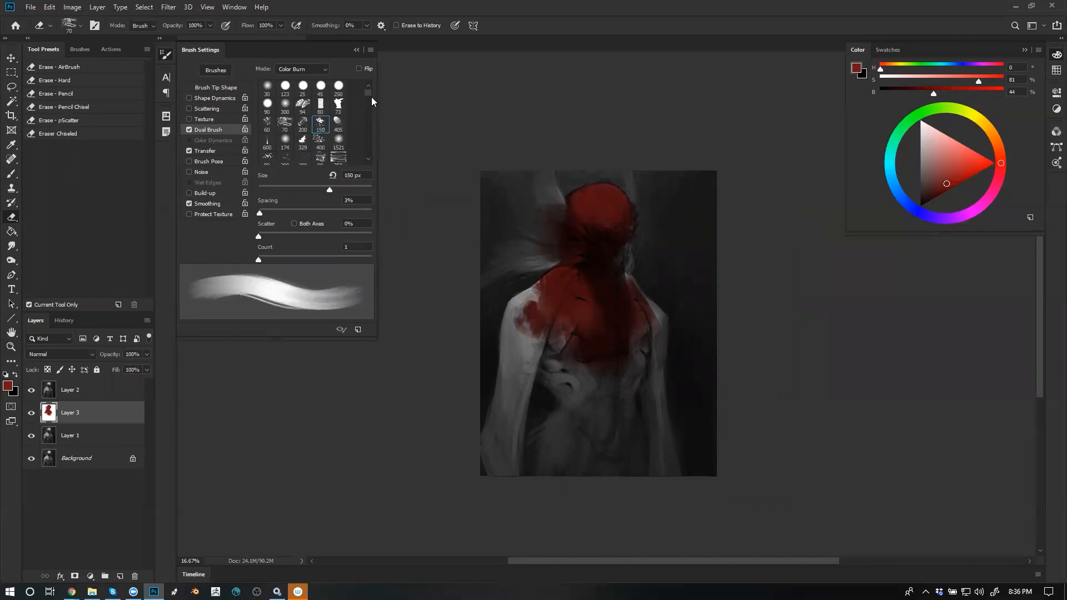
{"action": "mouse_move", "coordinate": [260, 213]}
{"action": "left_mouse_down"}
{"action": "mouse_move", "coordinate": [292, 213]}
{"action": "mouse_move", "coordinate": [266, 213]}
{"action": "mouse_move", "coordinate": [271, 235]}
{"action": "left_mouse_up"}
{"action": "key", "text": "z"}
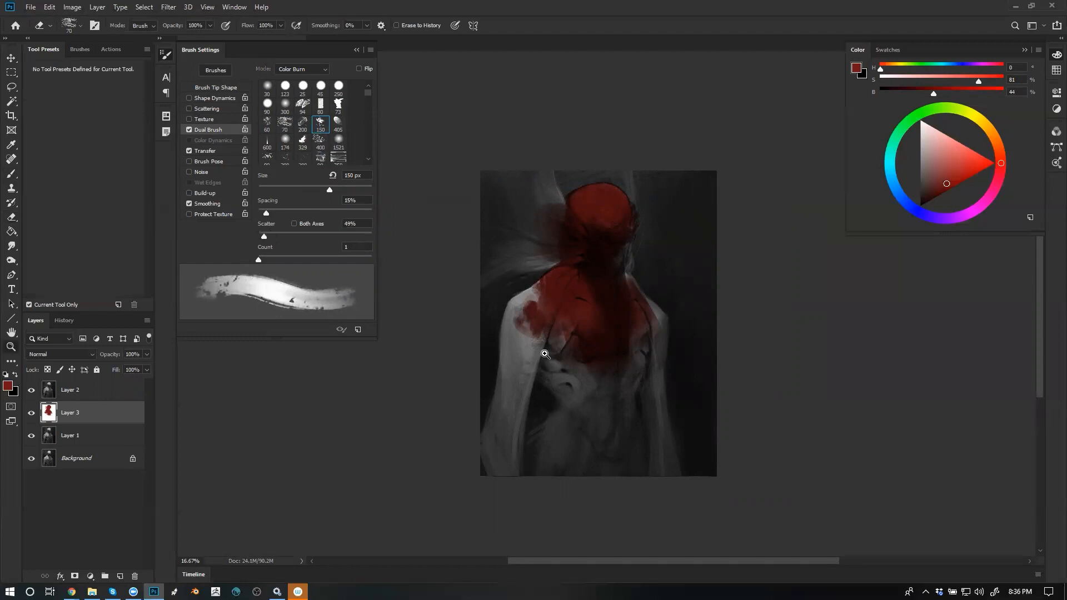
Enlarge the eraser to 400 px, lock Layer 3's transparent pixels and undo a trial stroke on the near shoulder
{"action": "left_click", "coordinate": [544, 350]}
{"action": "key", "text": "e"}
{"action": "key", "text": "]"}
{"action": "key", "text": "]"}
{"action": "key", "text": "]"}
{"action": "key", "text": "]"}
{"action": "key", "text": "]"}
{"action": "key", "text": "]"}
{"action": "key", "text": "]"}
{"action": "key", "text": "]"}
{"action": "left_click", "coordinate": [495, 313]}
{"action": "key", "text": "x"}
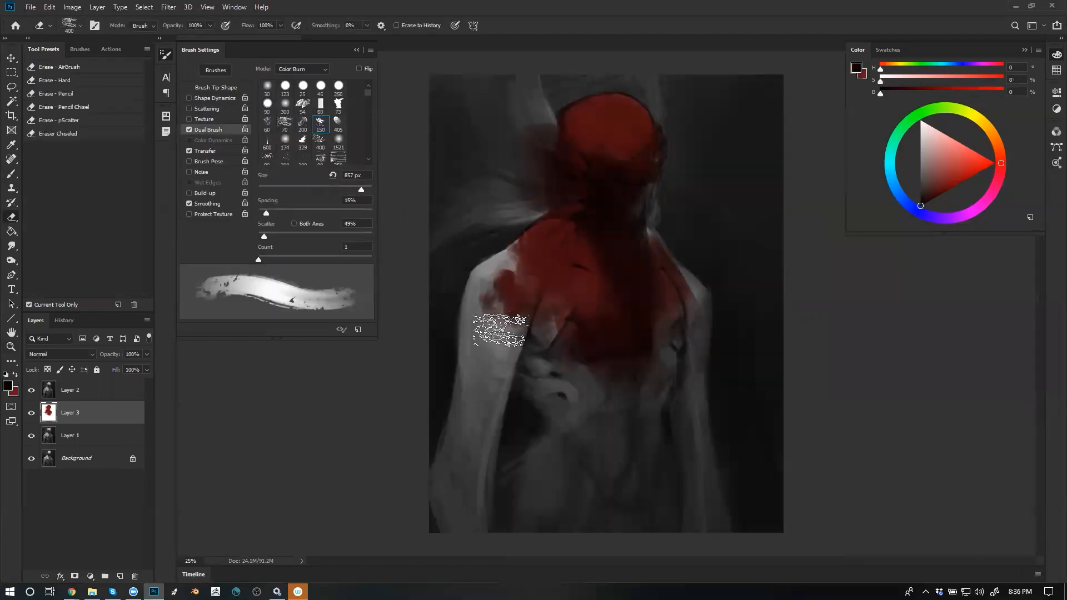
{"action": "key", "text": "x"}
{"action": "key", "text": "/"}
{"action": "left_click_drag", "start_coordinate": [495, 330], "coordinate": [512, 272]}
{"action": "key", "text": "ctrl+z"}
Reset the colours to black and white and break up the red edge on the near shoulder with a smaller eraser
{"action": "key", "text": "x"}
{"action": "key", "text": "d"}
{"action": "key", "text": "x"}
{"action": "key", "text": "["}
{"action": "key", "text": "["}
{"action": "key", "text": "["}
{"action": "key", "text": "["}
{"action": "key", "text": "["}
{"action": "key", "text": "["}
{"action": "key", "text": "["}
{"action": "key", "text": "["}
{"action": "mouse_move", "coordinate": [502, 285]}
{"action": "left_mouse_down"}
{"action": "mouse_move", "coordinate": [485, 347]}
{"action": "mouse_move", "coordinate": [491, 323]}
{"action": "mouse_move", "coordinate": [480, 300]}
{"action": "mouse_move", "coordinate": [471, 352]}
{"action": "mouse_move", "coordinate": [485, 346]}
{"action": "mouse_move", "coordinate": [486, 294]}
{"action": "mouse_move", "coordinate": [484, 324]}
{"action": "mouse_move", "coordinate": [513, 333]}
{"action": "mouse_move", "coordinate": [489, 318]}
{"action": "left_mouse_up"}
{"action": "key", "text": "x"}
Enlarge the textured eraser to 900 px and erase the red across the top of the head
{"action": "key", "text": "bracketright"}
{"action": "key", "text": "bracketright"}
{"action": "key", "text": "bracketright"}
{"action": "key", "text": "bracketright"}
{"action": "key", "text": "bracketright"}
{"action": "key", "text": "bracketleft"}
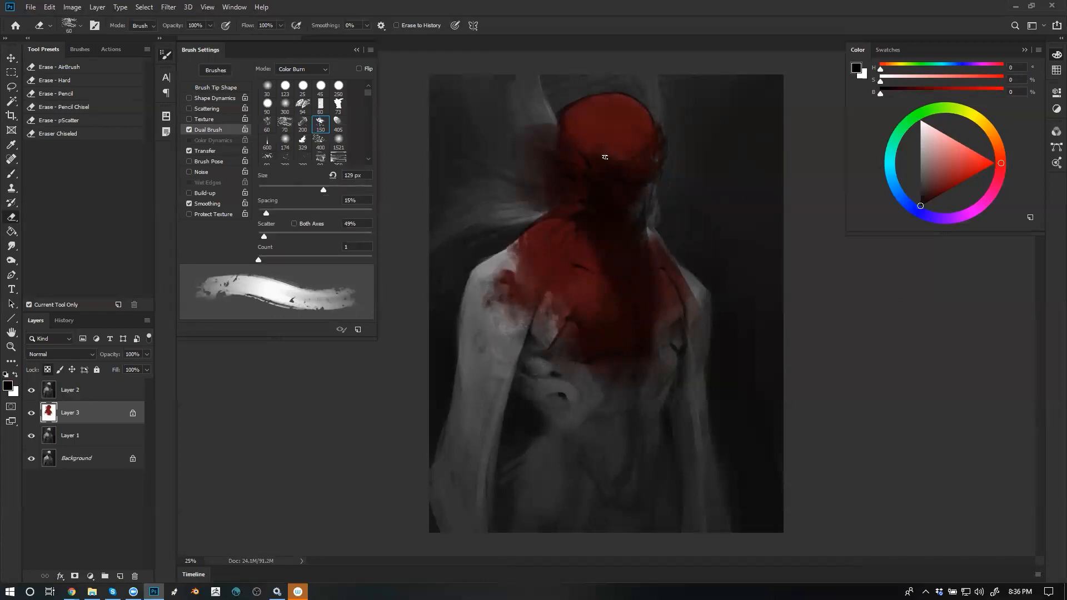
{"action": "key", "text": "bracketright"}
{"action": "key", "text": "bracketright"}
{"action": "key", "text": "bracketright"}
{"action": "key", "text": "bracketright"}
{"action": "key", "text": "bracketright"}
{"action": "key", "text": "bracketright"}
{"action": "key", "text": "bracketright"}
{"action": "key", "text": "bracketright"}
{"action": "key", "text": "bracketright"}
{"action": "key", "text": "bracketright"}
{"action": "left_click_drag", "start_coordinate": [619, 111], "coordinate": [586, 203]}
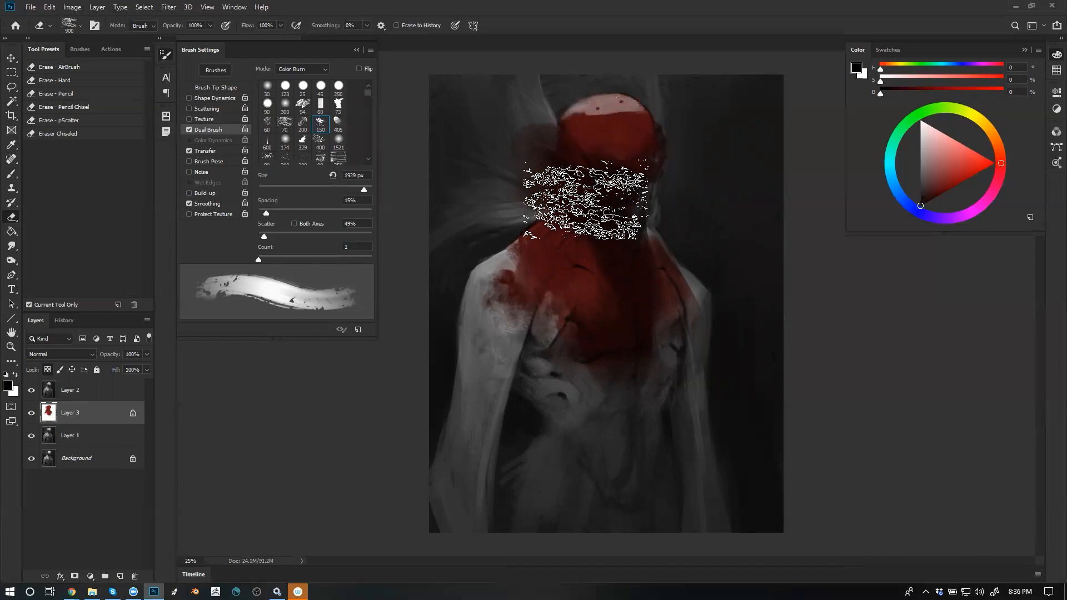
Reduce the eraser to 250 px and wear away the red over the crown and the side of the head
{"action": "key", "text": "bracketleft"}
{"action": "key", "text": "bracketleft"}
{"action": "key", "text": "bracketleft"}
{"action": "key", "text": "bracketleft"}
{"action": "key", "text": "bracketleft"}
{"action": "key", "text": "bracketleft"}
{"action": "key", "text": "bracketleft"}
{"action": "mouse_move", "coordinate": [589, 114]}
{"action": "left_mouse_down"}
{"action": "mouse_move", "coordinate": [667, 136]}
{"action": "mouse_move", "coordinate": [542, 124]}
{"action": "left_mouse_up"}
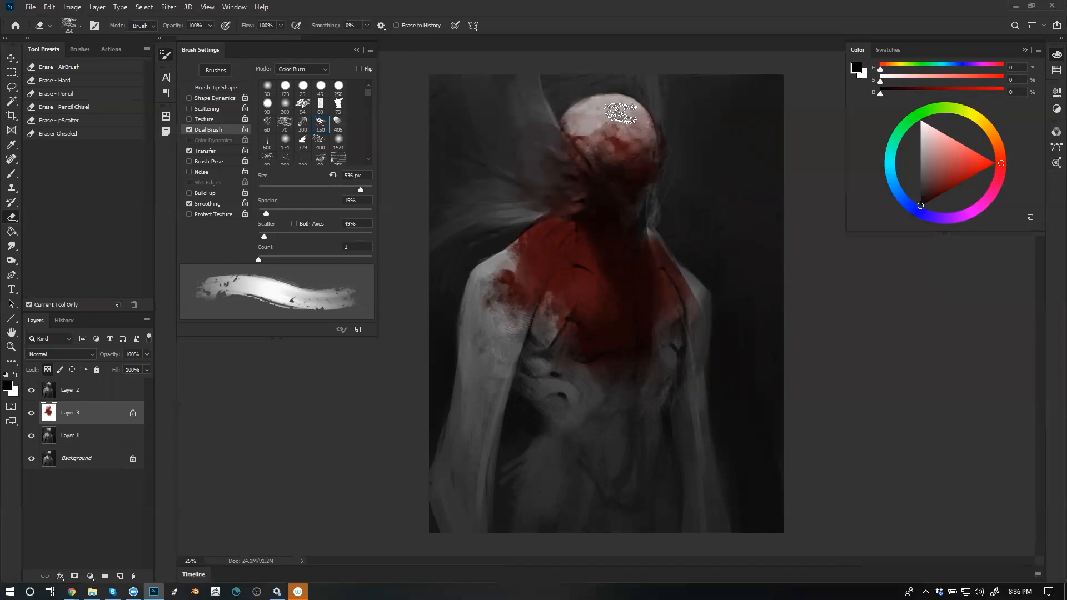
Break up the red on the face and neck, starting with a 30 px eraser for small patches
{"action": "key", "text": "bracketleft"}
{"action": "key", "text": "bracketleft"}
{"action": "key", "text": "bracketleft"}
{"action": "key", "text": "bracketleft"}
{"action": "key", "text": "bracketleft"}
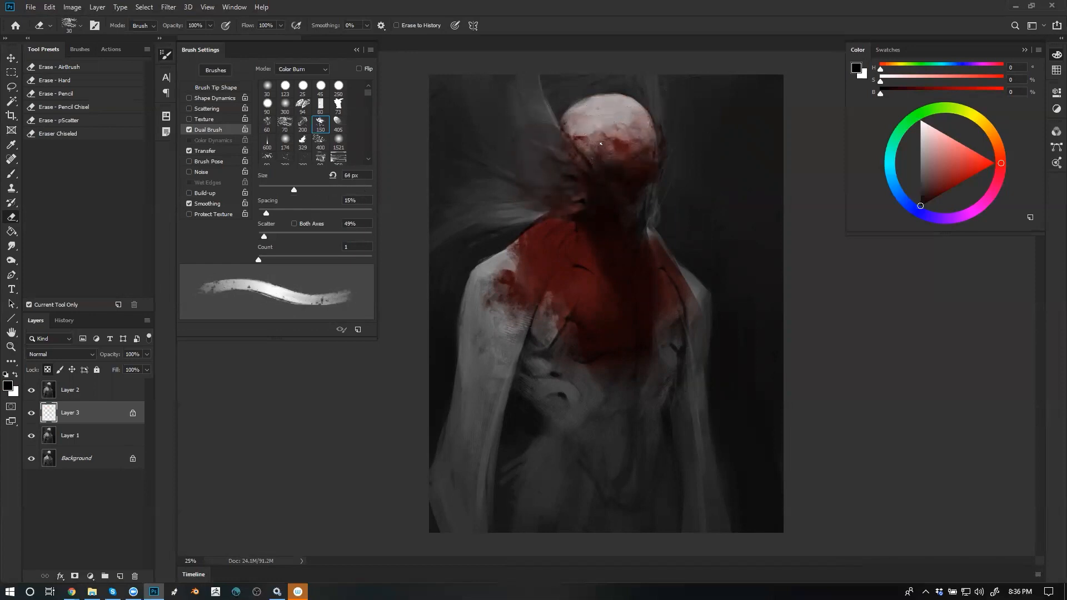
{"action": "key", "text": "bracketright"}
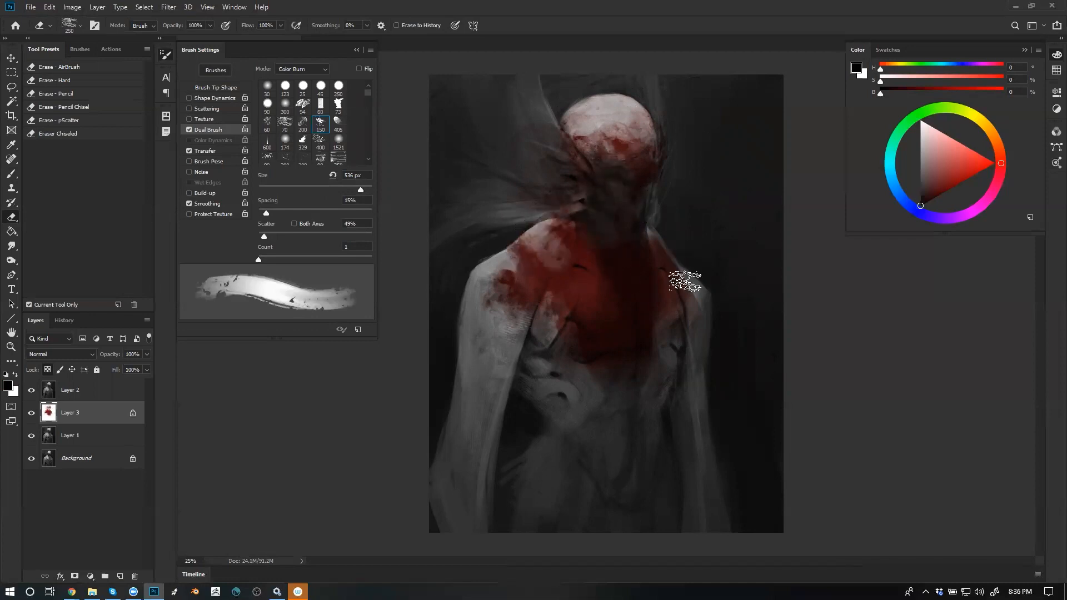
Fade the red on both shoulders and the base of the neck, varying the eraser size up to 125 px
{"action": "key", "text": "bracketleft"}
{"action": "key", "text": "bracketleft"}
{"action": "key", "text": "bracketleft"}
{"action": "key", "text": "bracketleft"}
{"action": "key", "text": "bracketleft"}
{"action": "key", "text": "bracketleft"}
{"action": "key", "text": "bracketright"}
{"action": "key", "text": "bracketright"}
{"action": "key", "text": "bracketright"}
{"action": "key", "text": "bracketright"}
{"action": "key", "text": "bracketright"}
{"action": "key", "text": "bracketright"}
{"action": "key", "text": "bracketright"}
{"action": "key", "text": "bracketright"}
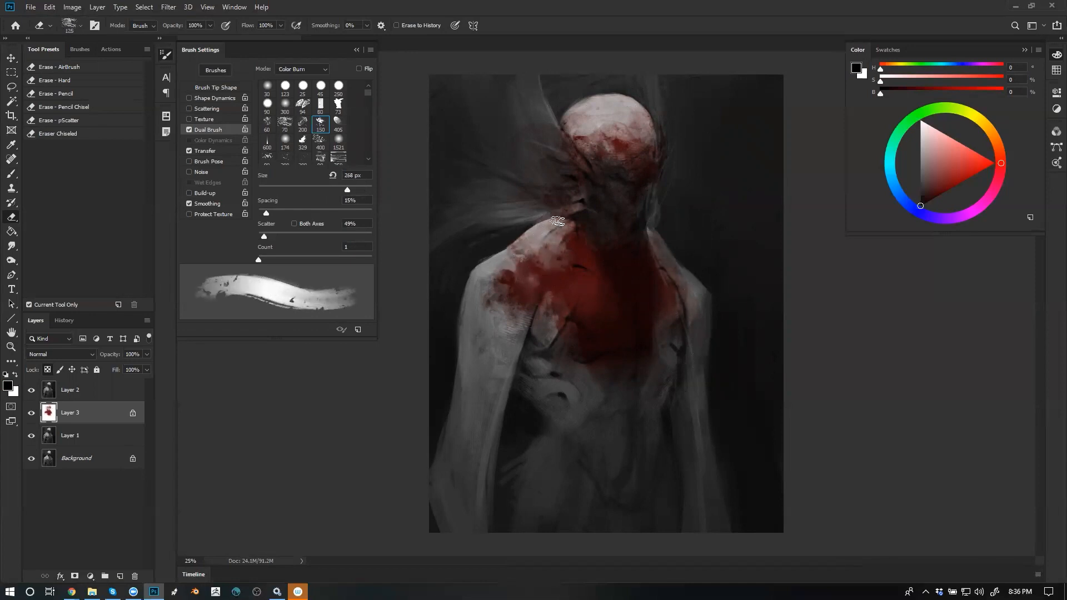
Mottle the red over the collarbones, near shoulder and chest with a 200 px eraser
{"action": "key", "text": "bracketright"}
{"action": "key", "text": "bracketright"}
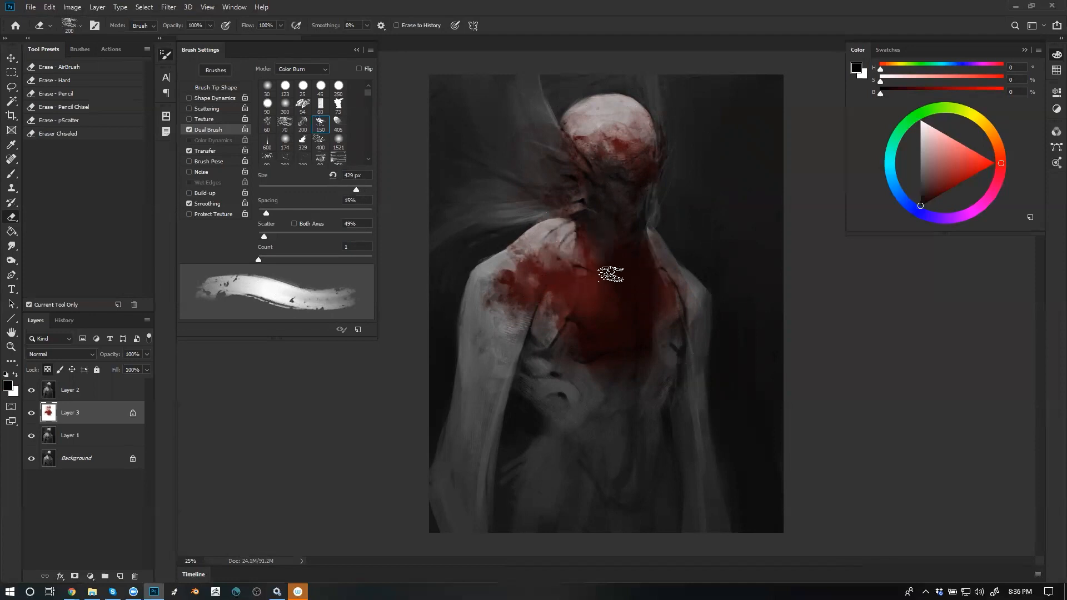
{"action": "mouse_move", "coordinate": [651, 254]}
{"action": "left_mouse_down"}
{"action": "mouse_move", "coordinate": [603, 308]}
{"action": "mouse_move", "coordinate": [564, 299]}
{"action": "mouse_move", "coordinate": [571, 277]}
{"action": "mouse_move", "coordinate": [549, 310]}
{"action": "mouse_move", "coordinate": [569, 249]}
{"action": "mouse_move", "coordinate": [555, 243]}
{"action": "mouse_move", "coordinate": [516, 278]}
{"action": "mouse_move", "coordinate": [506, 261]}
{"action": "mouse_move", "coordinate": [494, 293]}
{"action": "left_mouse_up"}
{"action": "mouse_move", "coordinate": [534, 255]}
{"action": "left_mouse_down"}
{"action": "mouse_move", "coordinate": [579, 331]}
{"action": "mouse_move", "coordinate": [570, 328]}
{"action": "mouse_move", "coordinate": [595, 346]}
{"action": "mouse_move", "coordinate": [578, 364]}
{"action": "mouse_move", "coordinate": [603, 370]}
{"action": "left_mouse_up"}
{"action": "mouse_move", "coordinate": [592, 285]}
{"action": "left_mouse_down"}
{"action": "mouse_move", "coordinate": [608, 374]}
{"action": "mouse_move", "coordinate": [611, 348]}
{"action": "mouse_move", "coordinate": [648, 361]}
{"action": "mouse_move", "coordinate": [651, 398]}
{"action": "mouse_move", "coordinate": [616, 376]}
{"action": "mouse_move", "coordinate": [663, 343]}
{"action": "left_mouse_up"}
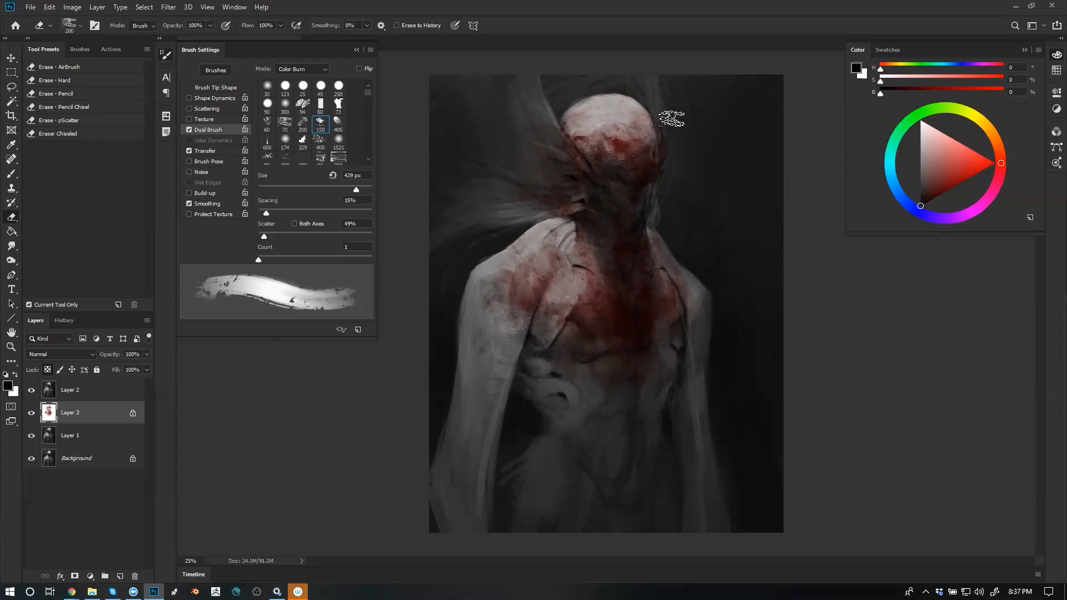
Fade the red beside the face and on the near shoulder and chest, enlarging the eraser to 250 px
{"action": "left_click_drag", "start_coordinate": [591, 148], "coordinate": [540, 199]}
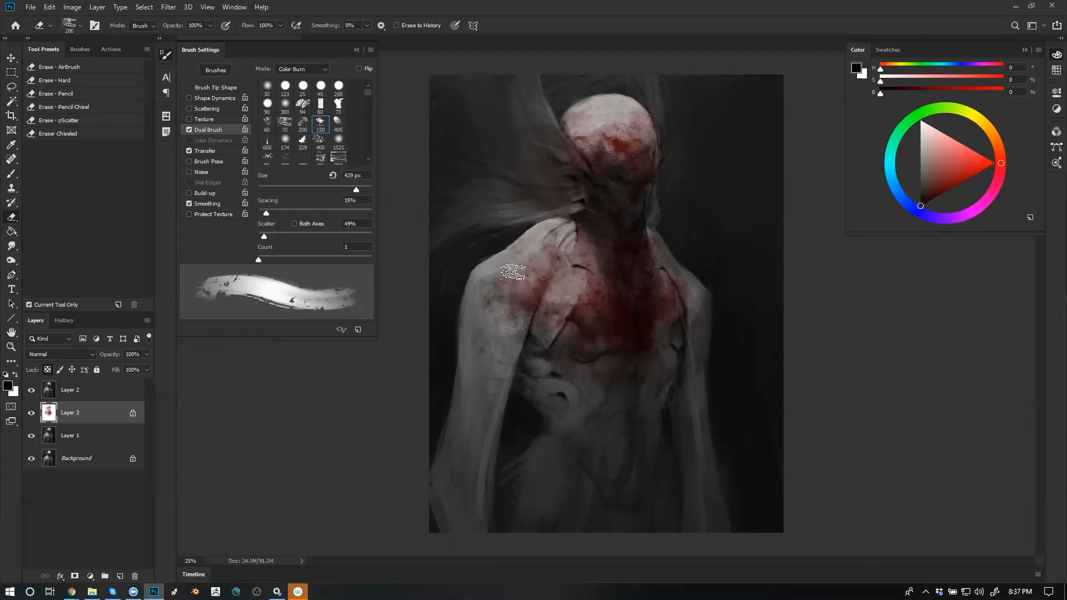
{"action": "key", "text": "bracketright"}
{"action": "key", "text": "bracketright"}
{"action": "key", "text": "bracketright"}
{"action": "key", "text": "bracketright"}
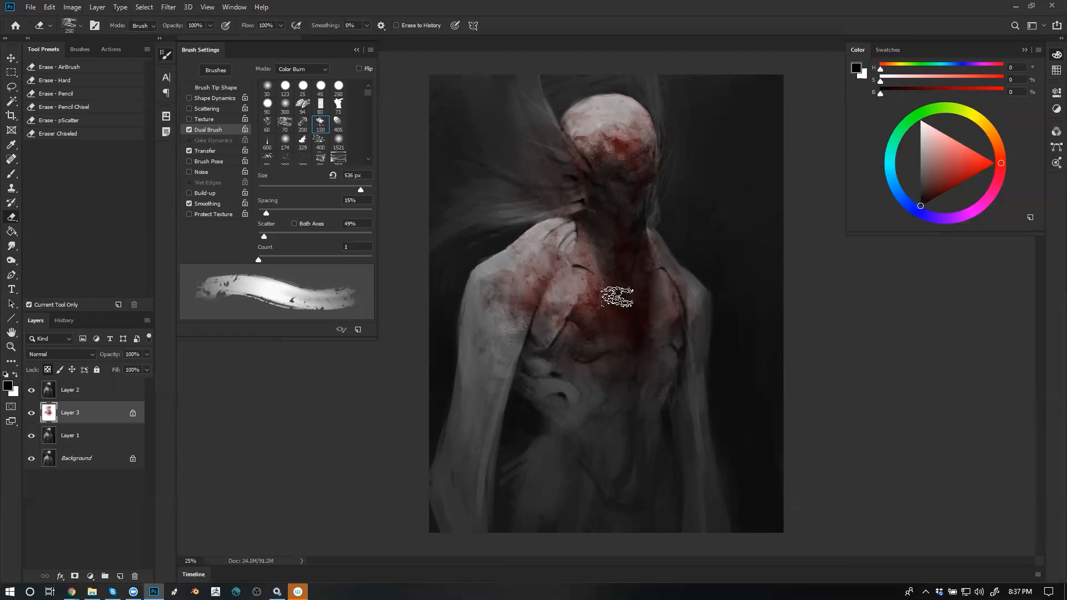
Paint bright red (H 0, S 100, B 82) down the centre of the chest and abdomen with the textured brush
{"action": "key", "text": "b"}
{"action": "key", "text": "ctrl+alt+z"}
{"action": "key", "text": "ctrl+alt+z"}
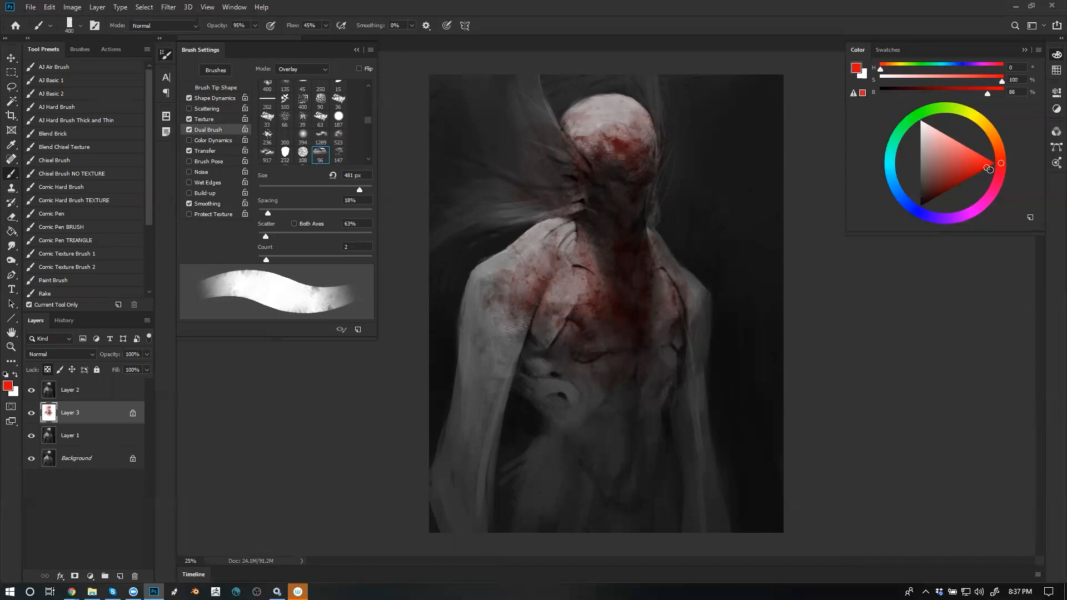
{"action": "key", "text": "bracketright"}
{"action": "mouse_move", "coordinate": [633, 334]}
{"action": "left_mouse_down"}
{"action": "mouse_move", "coordinate": [623, 430]}
{"action": "mouse_move", "coordinate": [627, 344]}
{"action": "mouse_move", "coordinate": [644, 350]}
{"action": "mouse_move", "coordinate": [641, 414]}
{"action": "mouse_move", "coordinate": [614, 402]}
{"action": "mouse_move", "coordinate": [624, 459]}
{"action": "left_mouse_up"}
Fade the new red across the abdomen and lower chest with a large eraser, reducing its size from 700 px
{"action": "key", "text": "e"}
{"action": "mouse_move", "coordinate": [605, 395]}
{"action": "left_mouse_down"}
{"action": "mouse_move", "coordinate": [634, 393]}
{"action": "mouse_move", "coordinate": [681, 414]}
{"action": "left_mouse_up"}
{"action": "key", "text": "bracketleft"}
{"action": "key", "text": "bracketleft"}
{"action": "key", "text": "bracketleft"}
{"action": "key", "text": "bracketleft"}
{"action": "key", "text": "bracketleft"}
{"action": "key", "text": "bracketleft"}
{"action": "key", "text": "bracketleft"}
{"action": "key", "text": "bracketleft"}
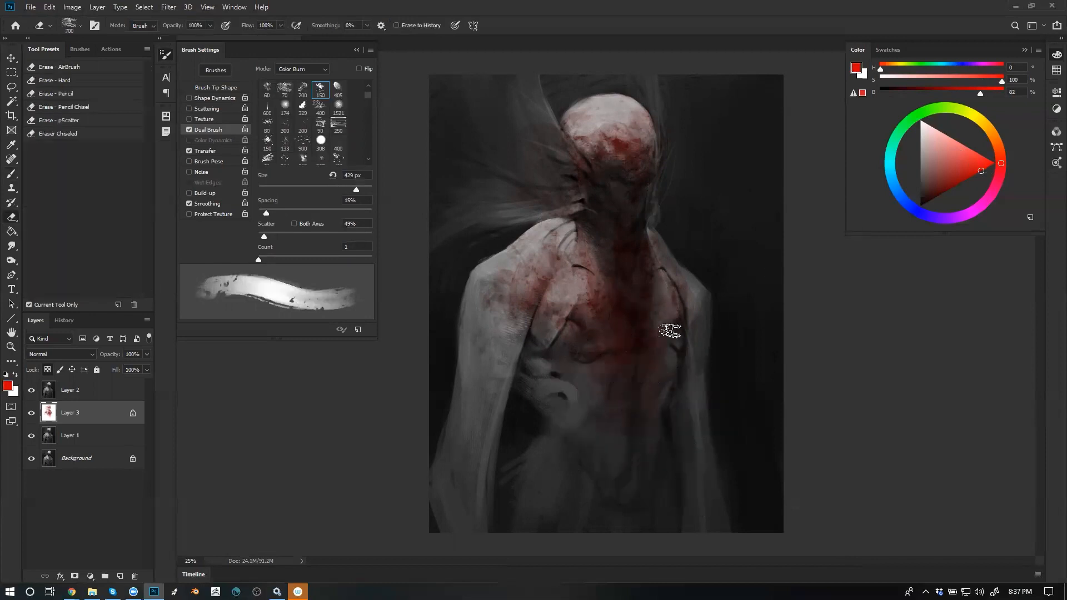
Flip the canvas horizontally to check the figure and get the eraser ready at 33.33% zoom
{"action": "key", "text": "z"}
{"action": "left_click", "coordinate": [651, 343], "text": "alt"}
{"action": "left_click", "coordinate": [651, 343], "text": "alt"}
{"action": "key", "text": "ctrl+shift+h"}
{"action": "left_click", "coordinate": [639, 323]}
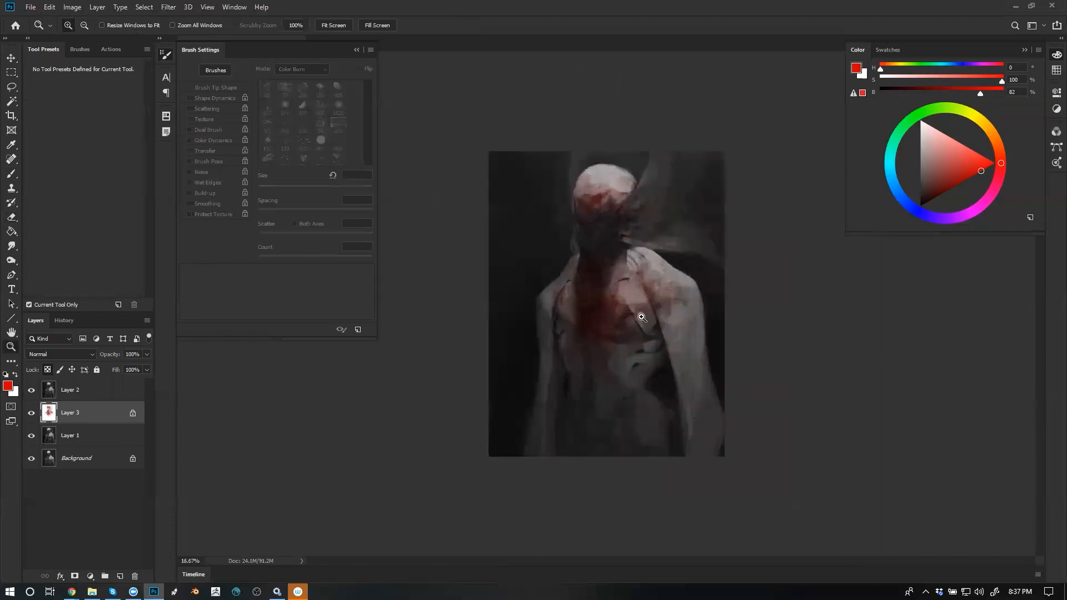
{"action": "left_click", "coordinate": [638, 321]}
{"action": "left_click", "coordinate": [638, 321]}
{"action": "key", "text": "b"}
{"action": "key", "text": "e"}
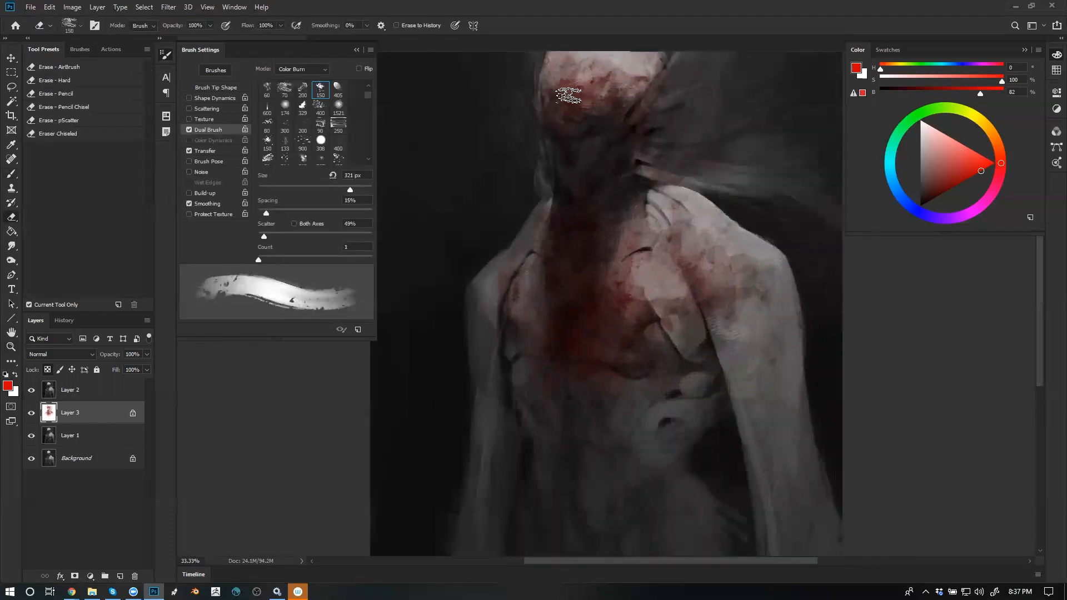
Erase a light patch into the red on the forehead, reducing the eraser from 150 px for finer marks
{"action": "left_click_drag", "start_coordinate": [583, 75], "coordinate": [573, 84]}
{"action": "key", "text": "bracketleft"}
{"action": "key", "text": "bracketleft"}
{"action": "key", "text": "bracketleft"}
{"action": "key", "text": "bracketleft"}
{"action": "key", "text": "bracketleft"}
{"action": "key", "text": "bracketleft"}
{"action": "key", "text": "bracketleft"}
{"action": "key", "text": "bracketleft"}
{"action": "key", "text": "bracketleft"}
{"action": "key", "text": "bracketleft"}
{"action": "key", "text": "bracketleft"}
{"action": "key", "text": "bracketleft"}
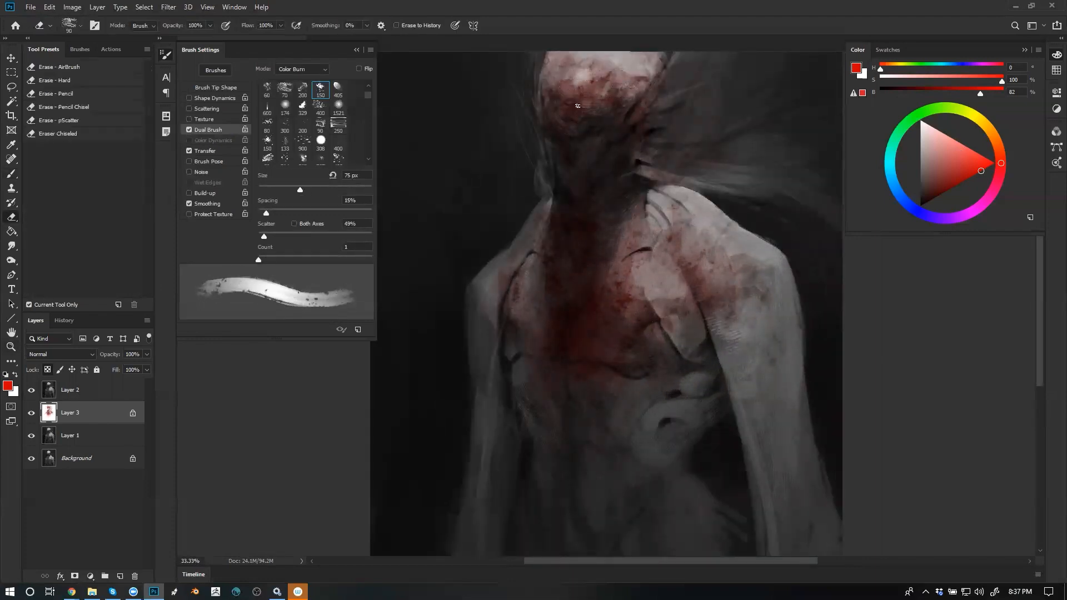
Lighten small patches along the brow with the eraser at sizes around 50 px
{"action": "key", "text": "bracketright"}
{"action": "key", "text": "bracketright"}
{"action": "key", "text": "bracketright"}
{"action": "key", "text": "bracketright"}
{"action": "key", "text": "bracketright"}
{"action": "key", "text": "bracketright"}
{"action": "key", "text": "bracketright"}
{"action": "key", "text": "bracketright"}
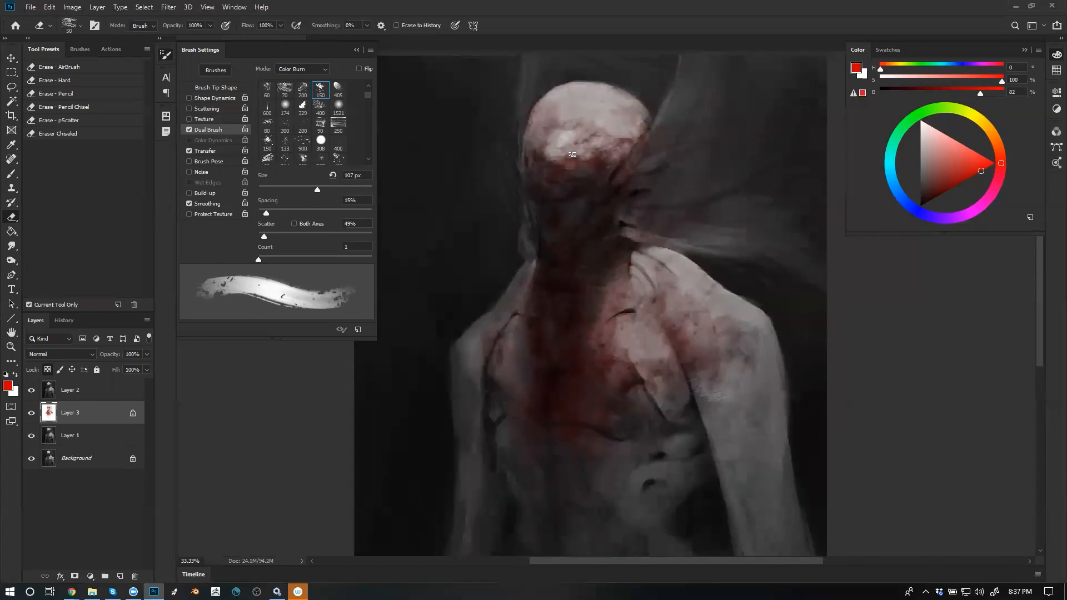
Soften the red along the side of the forehead and lower face with the eraser at 150 px
{"action": "key", "text": "bracketright"}
{"action": "key", "text": "bracketright"}
{"action": "key", "text": "bracketright"}
{"action": "left_click_drag", "start_coordinate": [538, 145], "coordinate": [550, 111]}
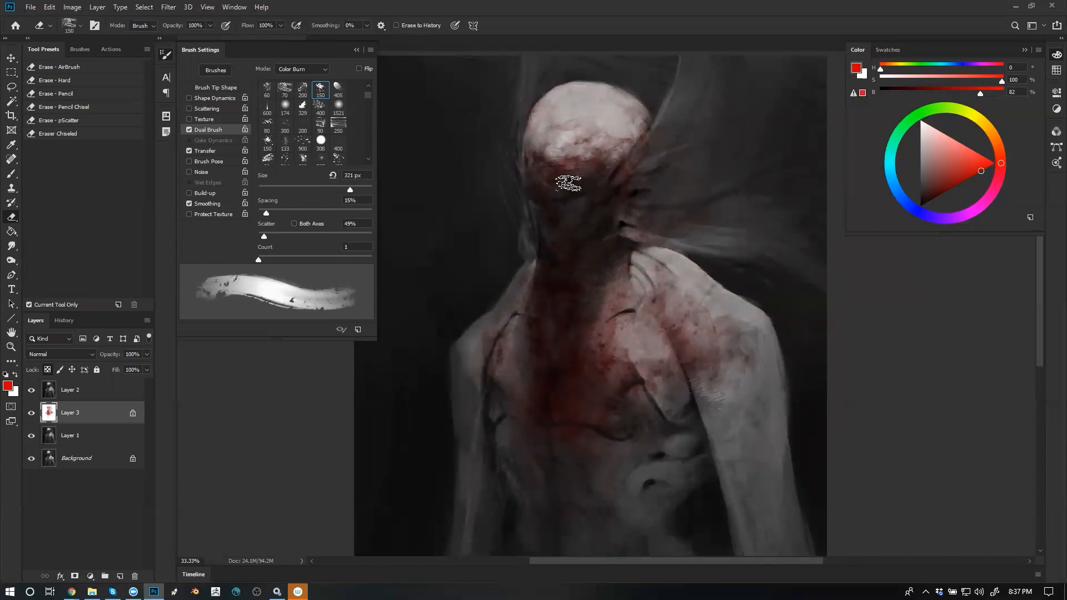
{"action": "key", "text": "bracketright"}
{"action": "key", "text": "bracketright"}
{"action": "key", "text": "bracketright"}
{"action": "key", "text": "bracketright"}
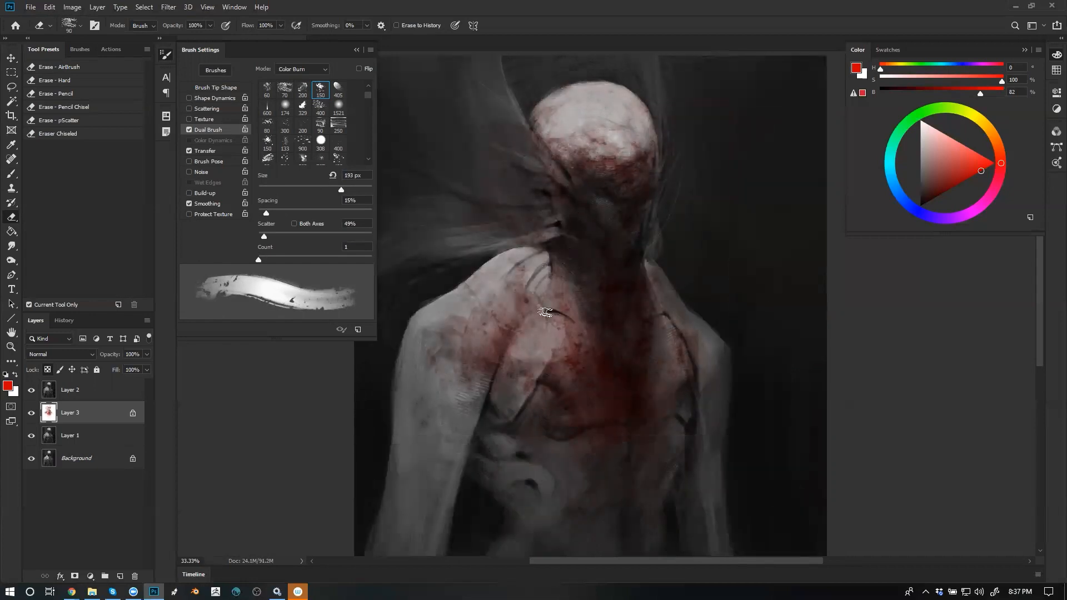
Thin out the red around the near collarbone and upper chest, varying the eraser size up to 175 px
{"action": "key", "text": "bracketright"}
{"action": "key", "text": "bracketright"}
{"action": "key", "text": "bracketright"}
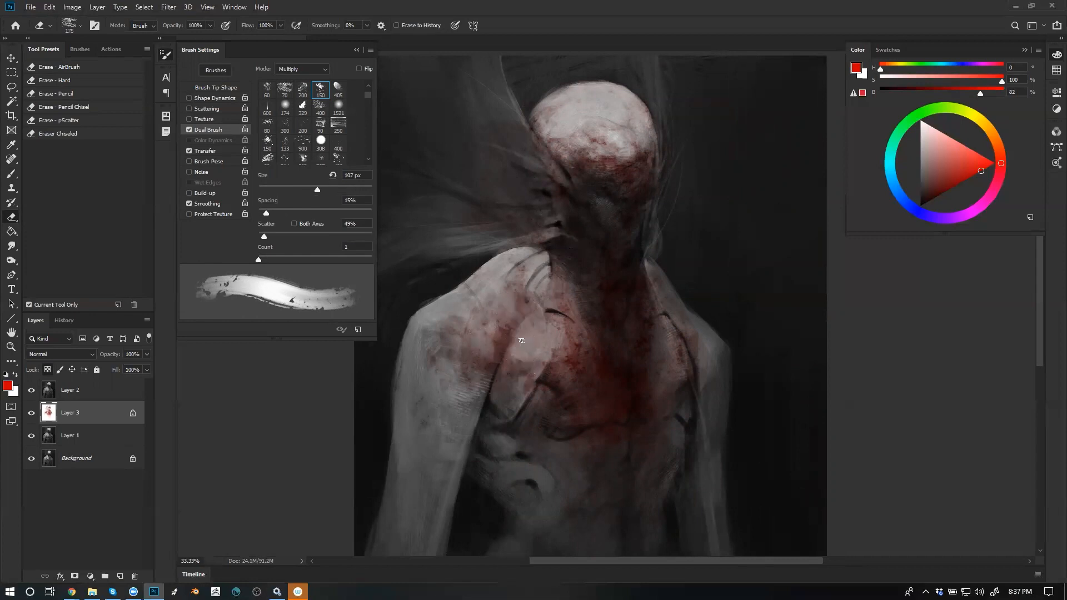
{"action": "key", "text": "bracketleft"}
{"action": "key", "text": "bracketleft"}
{"action": "key", "text": "bracketleft"}
{"action": "key", "text": "bracketleft"}
{"action": "key", "text": "bracketright"}
{"action": "key", "text": "bracketright"}
{"action": "key", "text": "bracketright"}
{"action": "key", "text": "bracketright"}
{"action": "key", "text": "bracketright"}
{"action": "key", "text": "bracketright"}
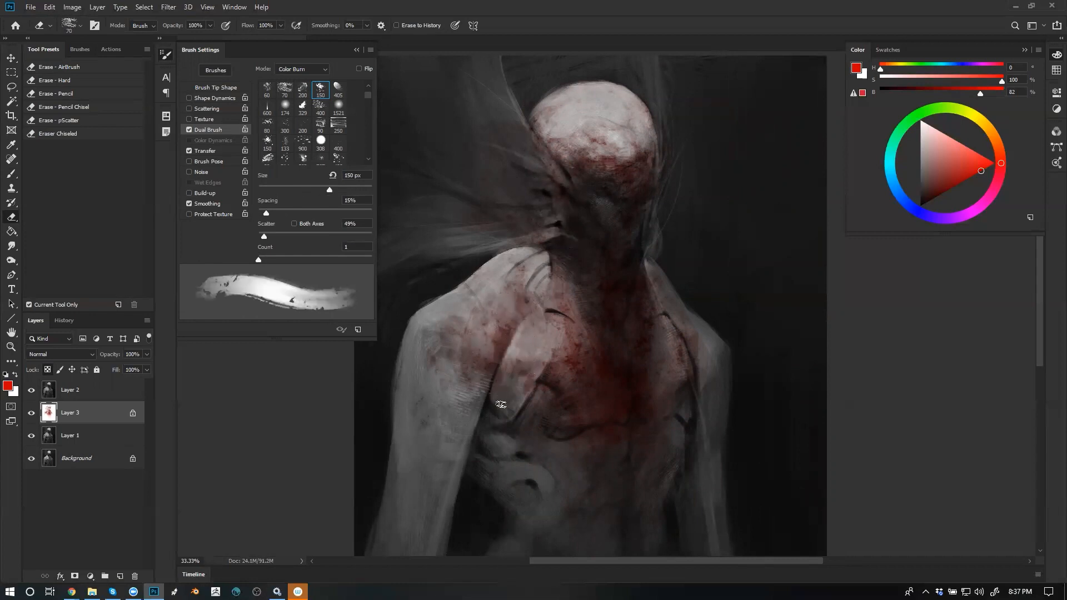
Erase fine light marks into the red beside the near collarbone with the eraser reduced to about 20 px
{"action": "left_click_drag", "start_coordinate": [555, 340], "coordinate": [601, 234]}
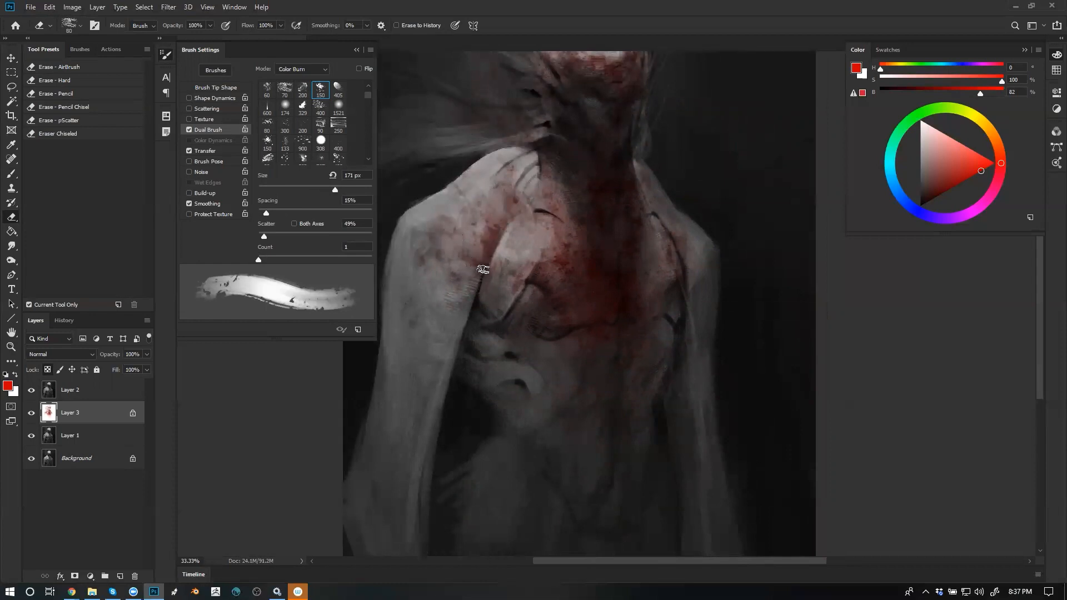
{"action": "key", "text": "bracketleft"}
{"action": "key", "text": "bracketleft"}
{"action": "key", "text": "bracketleft"}
{"action": "key", "text": "bracketleft"}
{"action": "key", "text": "bracketleft"}
{"action": "key", "text": "bracketleft"}
{"action": "key", "text": "bracketleft"}
{"action": "key", "text": "bracketleft"}
{"action": "key", "text": "bracketright"}
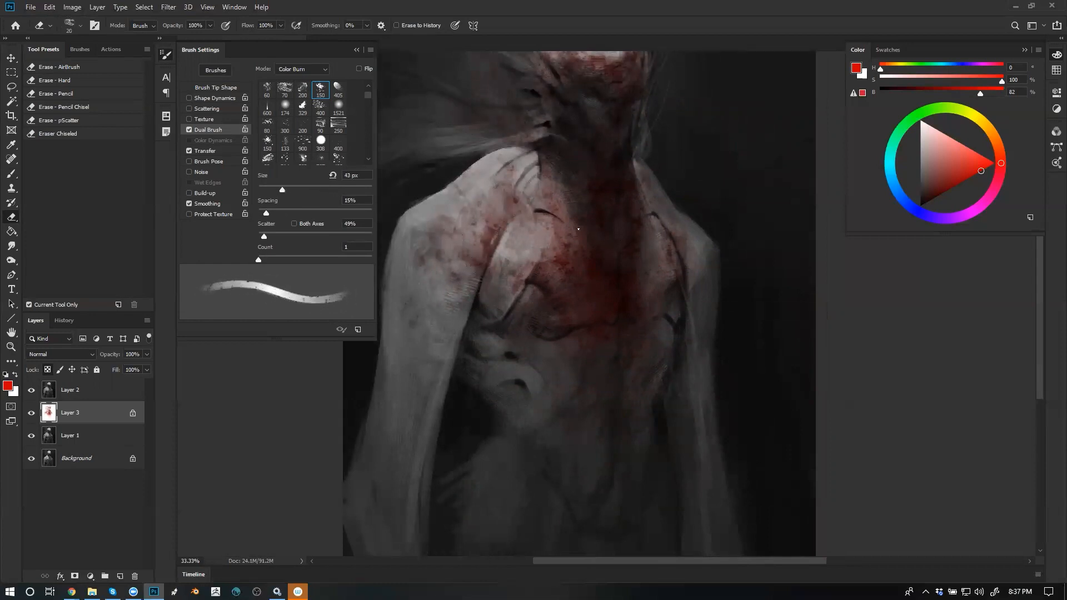
Brighten the skin just beneath the near collarbone with the eraser, enlarging it up to 70 px
{"action": "key", "text": "bracketright"}
{"action": "key", "text": "bracketright"}
{"action": "key", "text": "bracketright"}
{"action": "key", "text": "bracketright"}
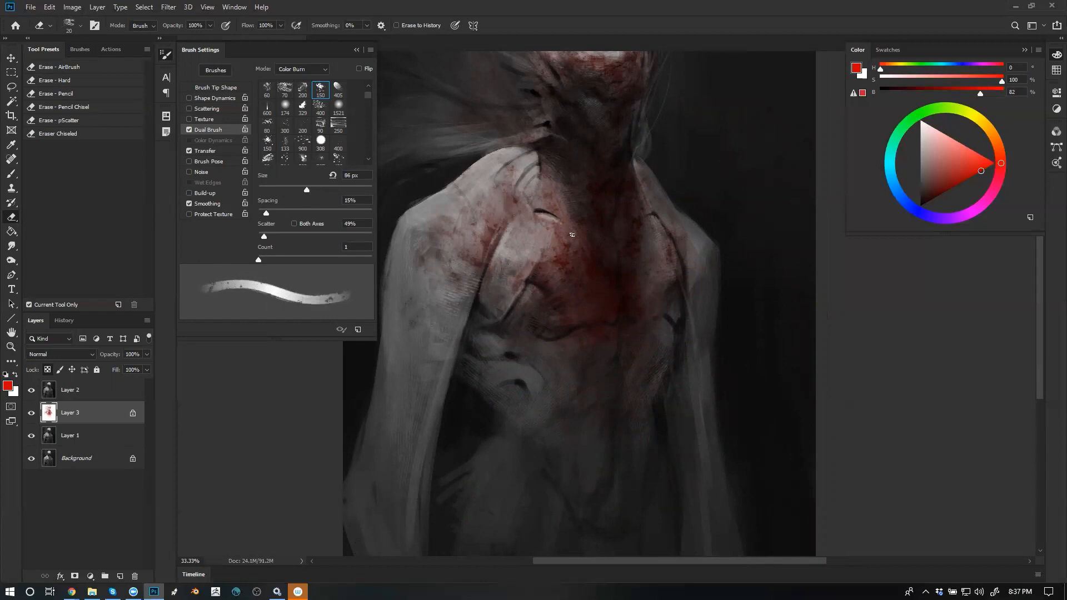
{"action": "key", "text": "bracketright"}
{"action": "key", "text": "bracketright"}
{"action": "key", "text": "bracketright"}
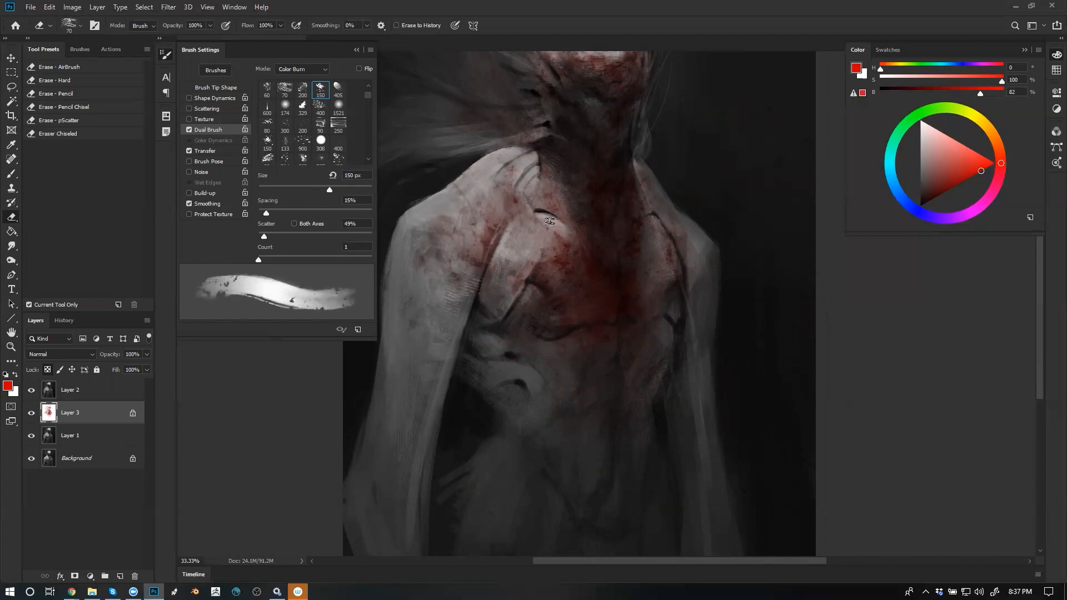
Erase more of the red from the near upper chest and around the far collarbone, varying the eraser size
{"action": "key", "text": "bracketleft"}
{"action": "key", "text": "bracketleft"}
{"action": "key", "text": "bracketleft"}
{"action": "key", "text": "bracketright"}
{"action": "key", "text": "bracketright"}
{"action": "key", "text": "bracketright"}
{"action": "key", "text": "bracketright"}
{"action": "key", "text": "bracketright"}
{"action": "key", "text": "bracketright"}
{"action": "key", "text": "bracketright"}
{"action": "key", "text": "bracketright"}
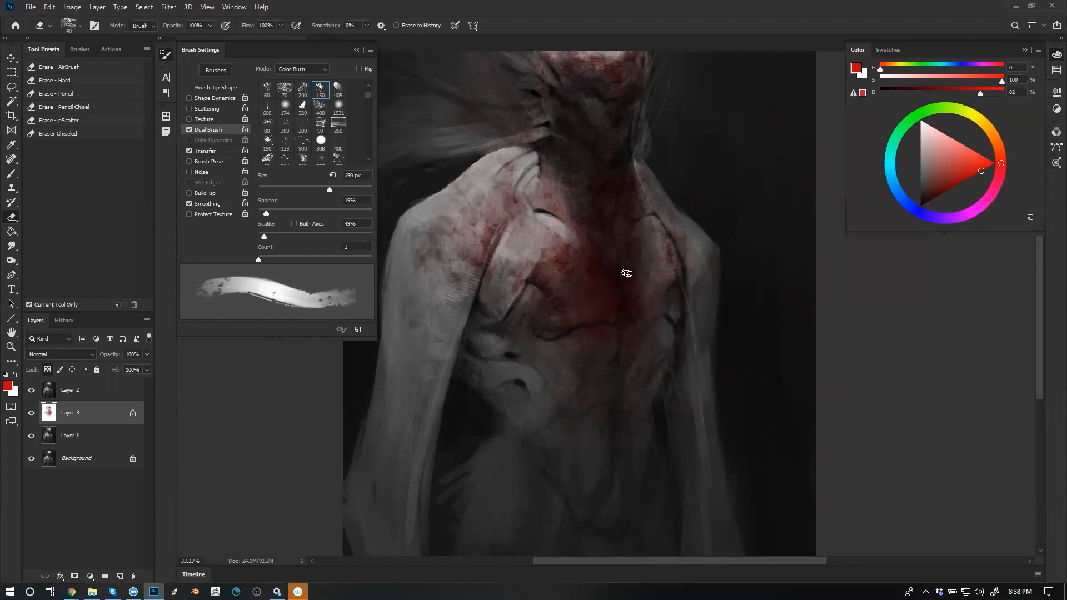
Break up the dark red down the middle of the chest with a smaller eraser
{"action": "key", "text": "bracketleft"}
{"action": "key", "text": "bracketleft"}
{"action": "key", "text": "bracketleft"}
{"action": "key", "text": "bracketleft"}
{"action": "key", "text": "bracketleft"}
{"action": "key", "text": "bracketleft"}
{"action": "key", "text": "bracketleft"}
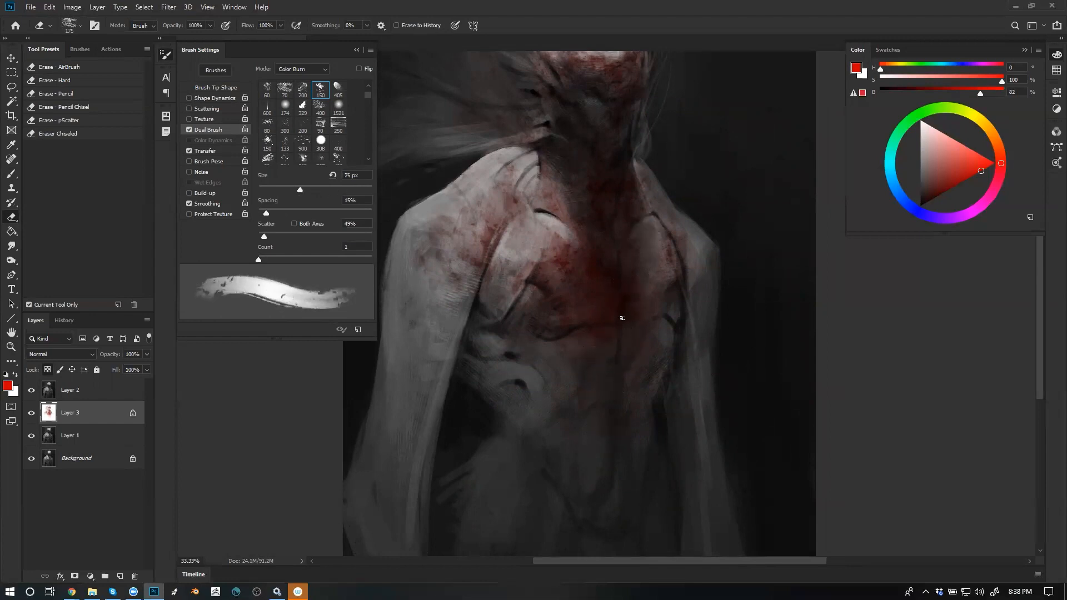
Fade the red across the lower chest and abdomen, enlarging the eraser to 500 px for broad softening up to the face
{"action": "key", "text": "bracketright"}
{"action": "key", "text": "bracketright"}
{"action": "key", "text": "bracketright"}
{"action": "key", "text": "bracketright"}
{"action": "key", "text": "bracketright"}
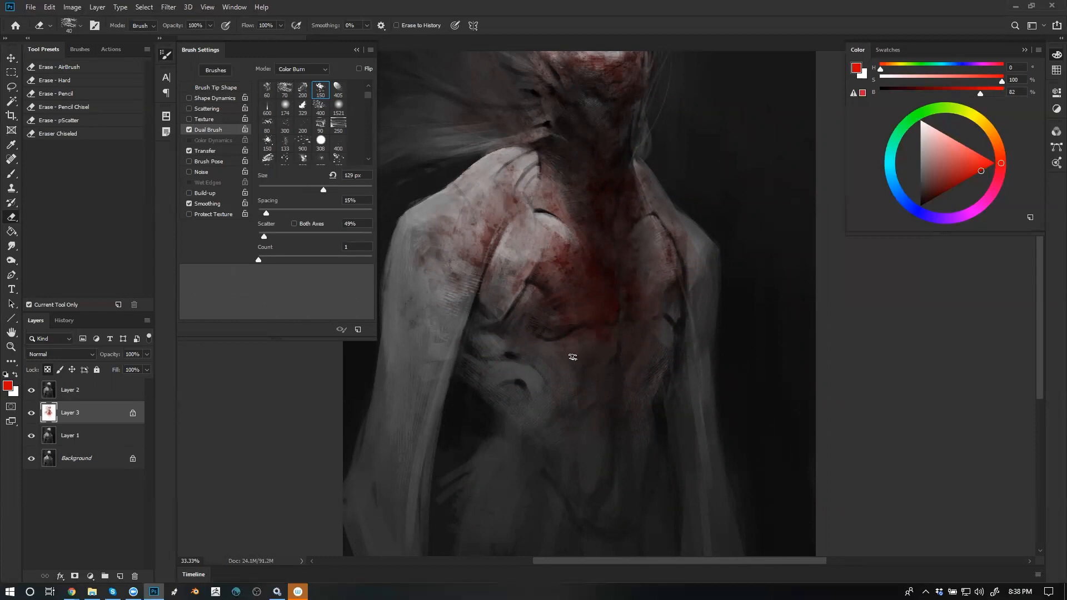
{"action": "key", "text": "bracketright"}
{"action": "key", "text": "bracketright"}
{"action": "key", "text": "bracketright"}
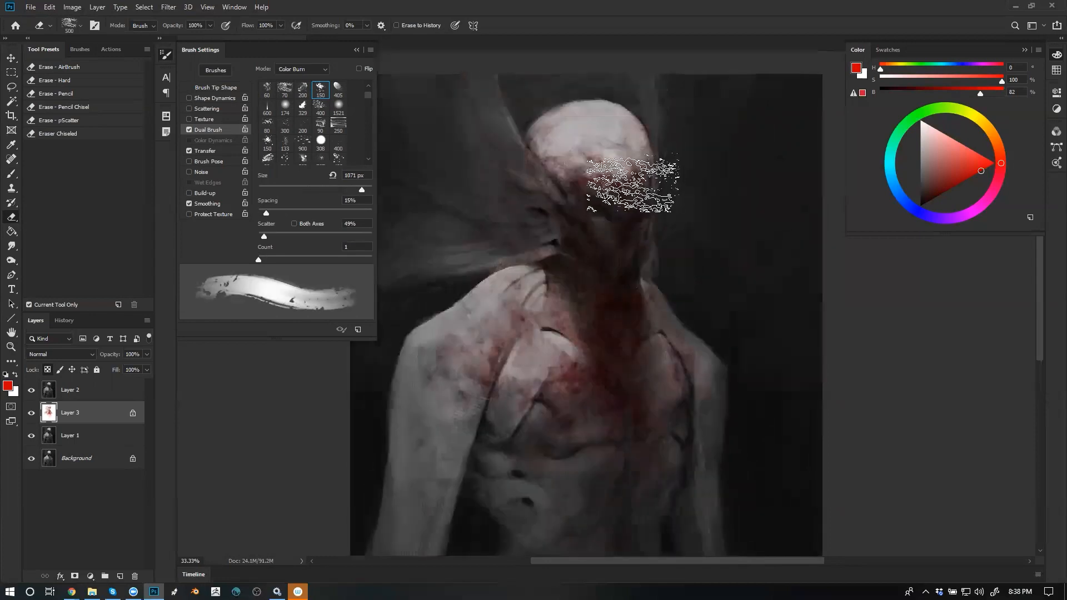
Paint both arms red down to the canvas edge, switching to a muted red of 71% saturation and 57% brightness
{"action": "key", "text": "Tab"}
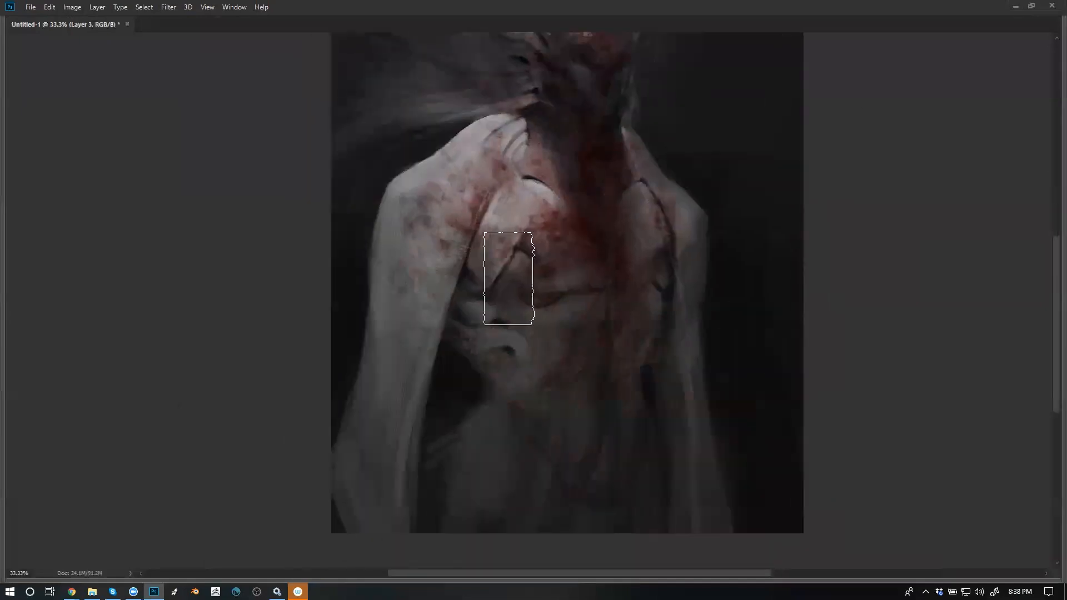
{"action": "mouse_move", "coordinate": [424, 234]}
{"action": "left_mouse_down"}
{"action": "mouse_move", "coordinate": [419, 303]}
{"action": "mouse_move", "coordinate": [443, 251]}
{"action": "mouse_move", "coordinate": [390, 400]}
{"action": "mouse_move", "coordinate": [445, 212]}
{"action": "mouse_move", "coordinate": [431, 205]}
{"action": "mouse_move", "coordinate": [404, 284]}
{"action": "mouse_move", "coordinate": [402, 345]}
{"action": "mouse_move", "coordinate": [416, 188]}
{"action": "mouse_move", "coordinate": [411, 266]}
{"action": "mouse_move", "coordinate": [435, 189]}
{"action": "mouse_move", "coordinate": [409, 216]}
{"action": "mouse_move", "coordinate": [422, 205]}
{"action": "mouse_move", "coordinate": [413, 263]}
{"action": "mouse_move", "coordinate": [427, 212]}
{"action": "mouse_move", "coordinate": [418, 185]}
{"action": "mouse_move", "coordinate": [407, 323]}
{"action": "mouse_move", "coordinate": [398, 204]}
{"action": "mouse_move", "coordinate": [383, 280]}
{"action": "mouse_move", "coordinate": [395, 384]}
{"action": "left_mouse_up"}
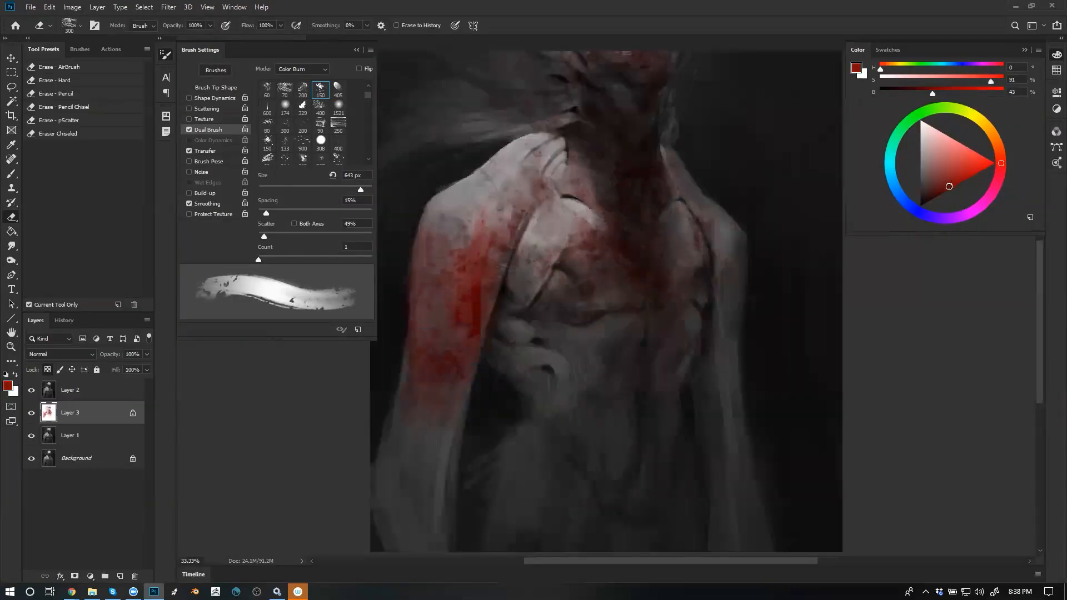
{"action": "left_click", "coordinate": [951, 174]}
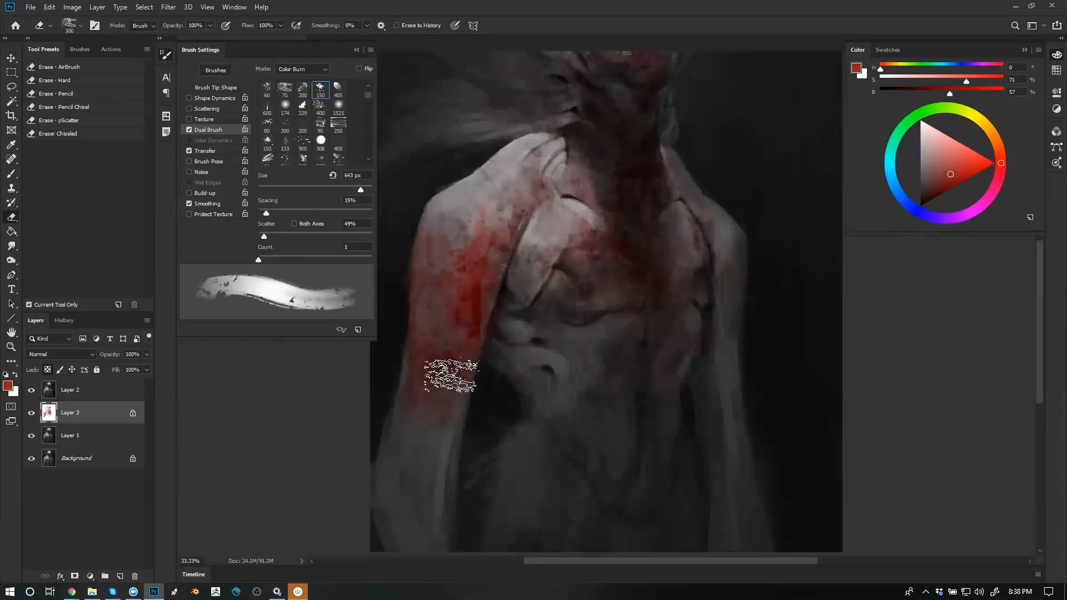
{"action": "key", "text": "b"}
{"action": "mouse_move", "coordinate": [478, 281]}
{"action": "left_mouse_down"}
{"action": "mouse_move", "coordinate": [446, 373]}
{"action": "mouse_move", "coordinate": [443, 269]}
{"action": "left_mouse_up"}
{"action": "mouse_move", "coordinate": [429, 446]}
{"action": "left_mouse_down"}
{"action": "mouse_move", "coordinate": [437, 420]}
{"action": "mouse_move", "coordinate": [428, 398]}
{"action": "mouse_move", "coordinate": [415, 490]}
{"action": "mouse_move", "coordinate": [443, 359]}
{"action": "left_mouse_up"}
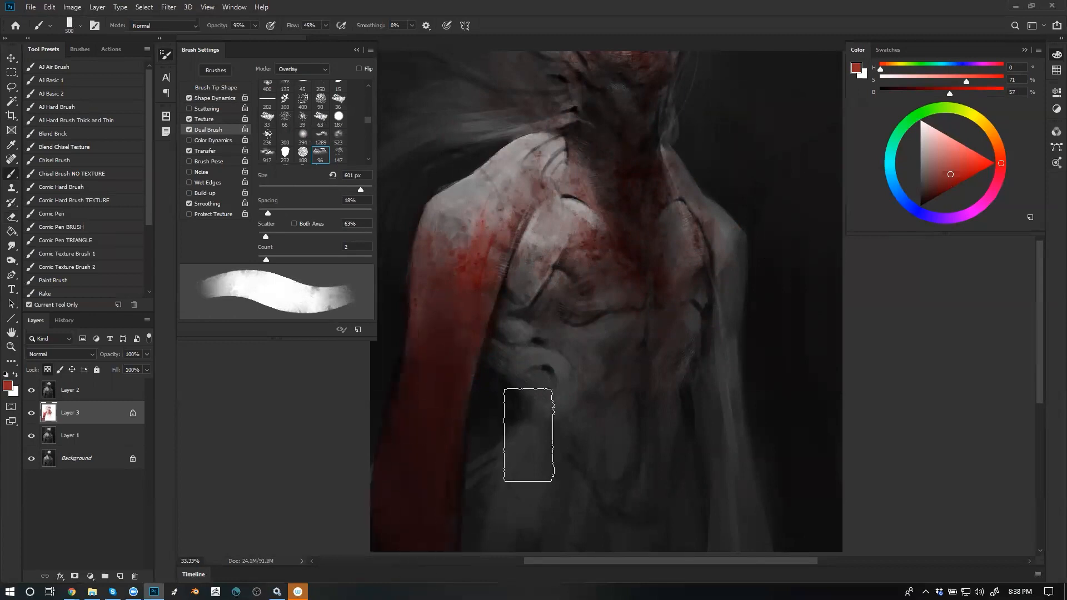
{"action": "key", "text": "Tab"}
{"action": "mouse_move", "coordinate": [568, 292]}
{"action": "left_mouse_down"}
{"action": "mouse_move", "coordinate": [565, 242]}
{"action": "mouse_move", "coordinate": [565, 414]}
{"action": "mouse_move", "coordinate": [569, 348]}
{"action": "mouse_move", "coordinate": [600, 467]}
{"action": "mouse_move", "coordinate": [571, 397]}
{"action": "left_mouse_up"}
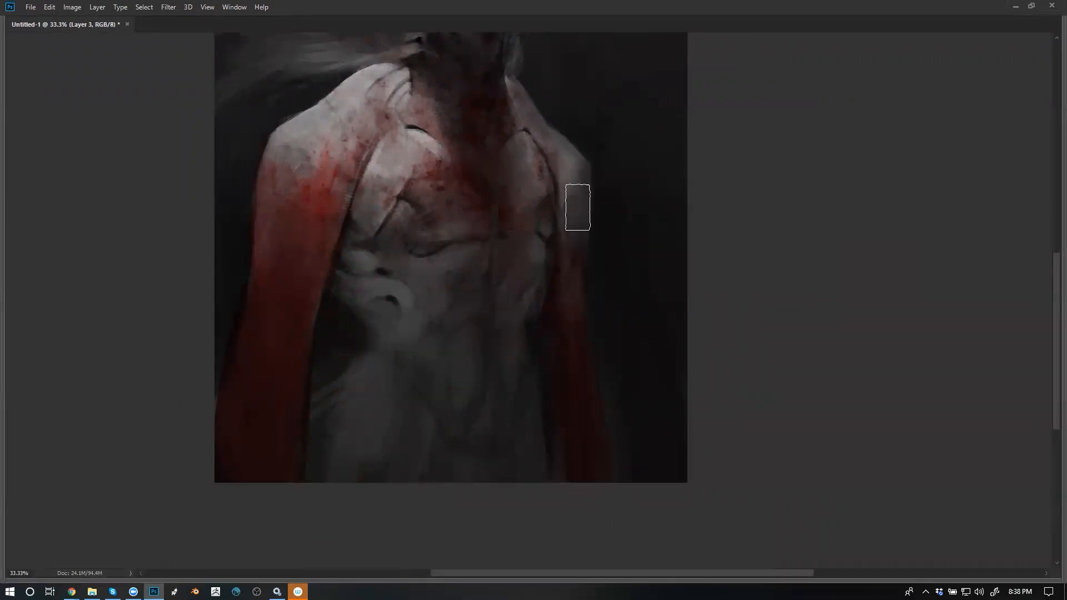
Brush red onto the near side of the lower torso and fade its upper edge with the eraser
{"action": "mouse_move", "coordinate": [367, 356]}
{"action": "left_mouse_down"}
{"action": "mouse_move", "coordinate": [416, 466]}
{"action": "mouse_move", "coordinate": [368, 397]}
{"action": "left_mouse_up"}
{"action": "key", "text": "e"}
{"action": "key", "text": "bracketleft"}
{"action": "key", "text": "bracketleft"}
{"action": "key", "text": "bracketleft"}
{"action": "mouse_move", "coordinate": [359, 386]}
{"action": "left_mouse_down"}
{"action": "mouse_move", "coordinate": [395, 339]}
{"action": "mouse_move", "coordinate": [443, 471]}
{"action": "left_mouse_up"}
{"action": "key", "text": "bracketright"}
{"action": "key", "text": "bracketright"}
{"action": "left_click_drag", "start_coordinate": [387, 348], "coordinate": [409, 395]}
Extend the red across the lower torso to the far hip and into the gap beside the near arm
{"action": "key", "text": "b"}
{"action": "mouse_move", "coordinate": [475, 492]}
{"action": "left_mouse_down"}
{"action": "mouse_move", "coordinate": [455, 467]}
{"action": "mouse_move", "coordinate": [484, 510]}
{"action": "left_mouse_up"}
{"action": "mouse_move", "coordinate": [519, 464]}
{"action": "left_mouse_down"}
{"action": "mouse_move", "coordinate": [493, 447]}
{"action": "mouse_move", "coordinate": [522, 390]}
{"action": "mouse_move", "coordinate": [512, 473]}
{"action": "mouse_move", "coordinate": [532, 433]}
{"action": "mouse_move", "coordinate": [530, 368]}
{"action": "left_mouse_up"}
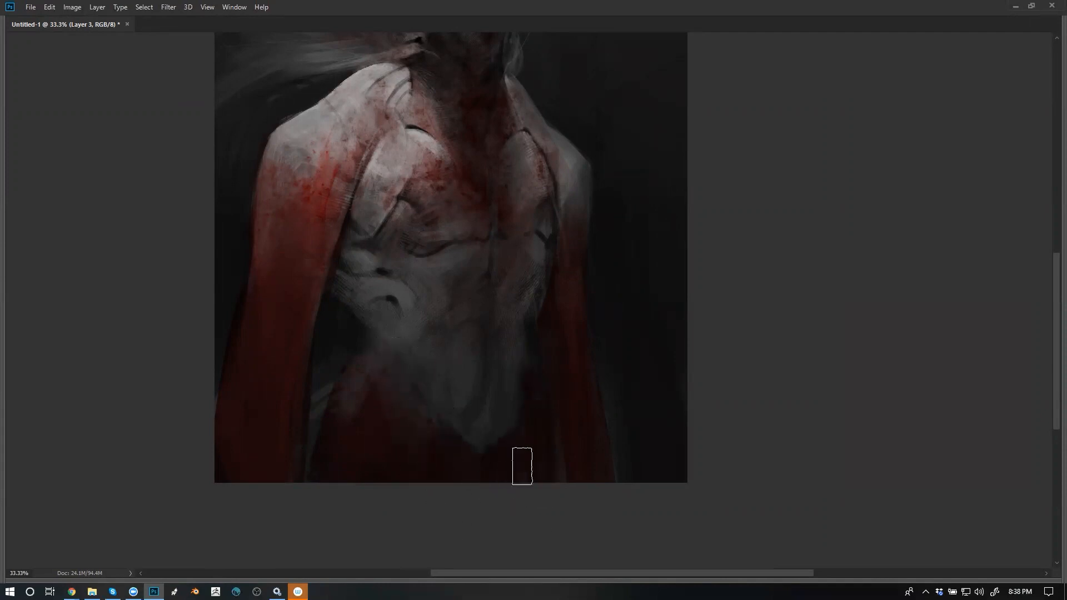
{"action": "mouse_move", "coordinate": [323, 439]}
{"action": "left_mouse_down"}
{"action": "mouse_move", "coordinate": [316, 414]}
{"action": "mouse_move", "coordinate": [316, 459]}
{"action": "mouse_move", "coordinate": [333, 393]}
{"action": "left_mouse_up"}
Soften the upper boundary of the red on the lower torso with an enlarged textured eraser
{"action": "key", "text": "bracketright"}
{"action": "key", "text": "bracketright"}
{"action": "key", "text": "bracketright"}
{"action": "key", "text": "bracketright"}
{"action": "mouse_move", "coordinate": [408, 385]}
{"action": "left_mouse_down"}
{"action": "mouse_move", "coordinate": [441, 439]}
{"action": "mouse_move", "coordinate": [492, 422]}
{"action": "left_mouse_up"}
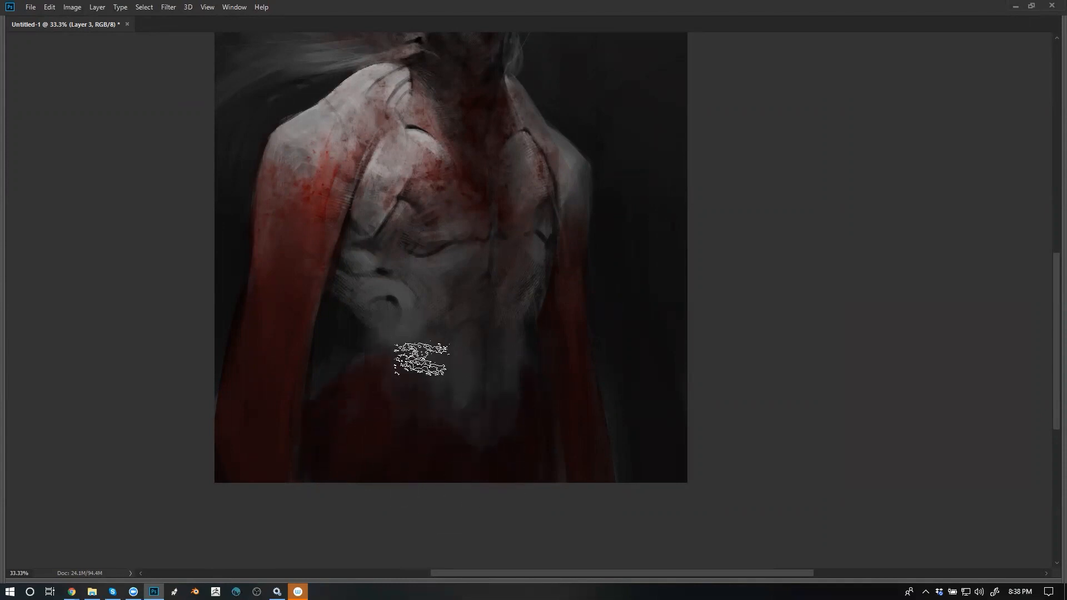
Flip the canvas horizontally to check the figure mirrored
{"action": "left_click_drag", "start_coordinate": [508, 257], "coordinate": [562, 379]}
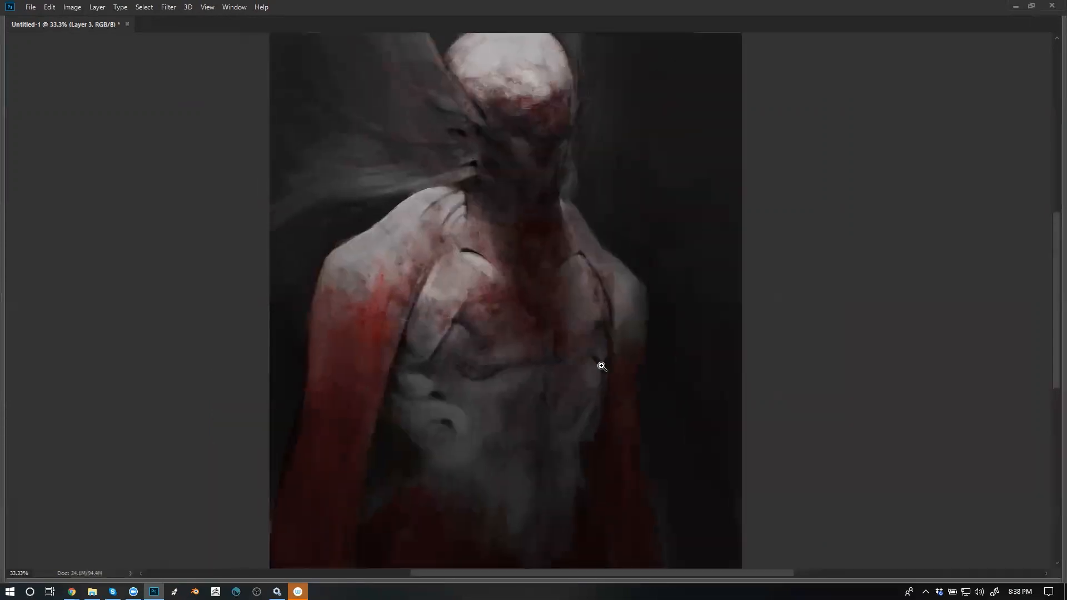
{"action": "left_click", "coordinate": [601, 365], "text": "alt"}
{"action": "left_click", "coordinate": [596, 364], "text": "alt"}
{"action": "key", "text": "ctrl+shift+h"}
{"action": "left_click_drag", "start_coordinate": [620, 344], "coordinate": [631, 251]}
{"action": "key", "text": "Tab"}
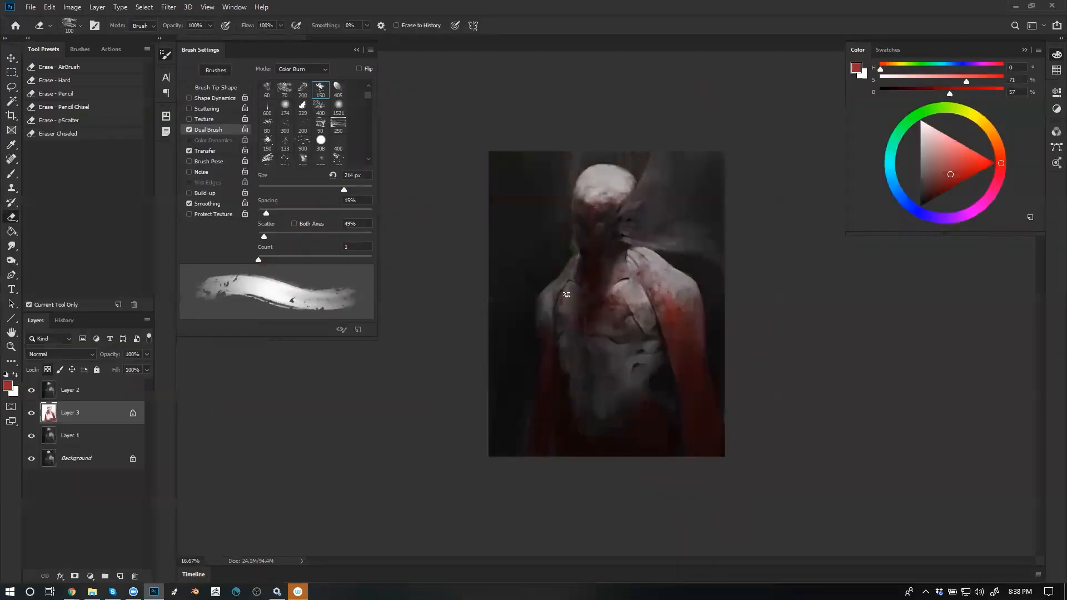
{"action": "scroll", "coordinate": [498, 286], "scroll_direction": "up", "scroll_amount": 2}
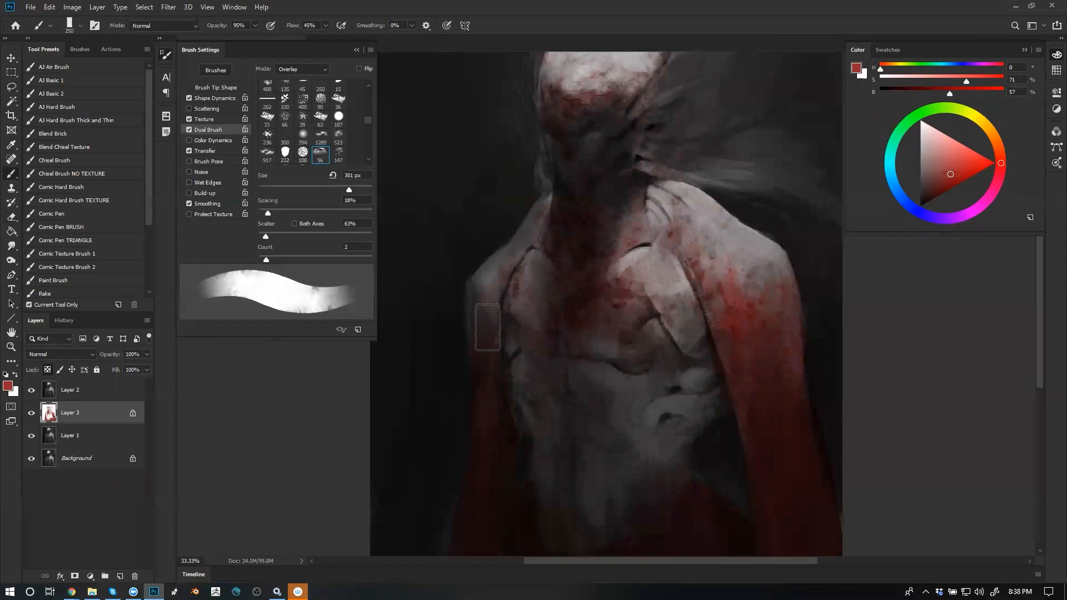
Erase fine light texture into the far shoulder and upper arm with a small eraser, growing to about 30 px
{"action": "key", "text": "e"}
{"action": "key", "text": "bracketleft"}
{"action": "key", "text": "bracketleft"}
{"action": "key", "text": "bracketleft"}
{"action": "key", "text": "bracketleft"}
{"action": "key", "text": "bracketleft"}
{"action": "key", "text": "bracketleft"}
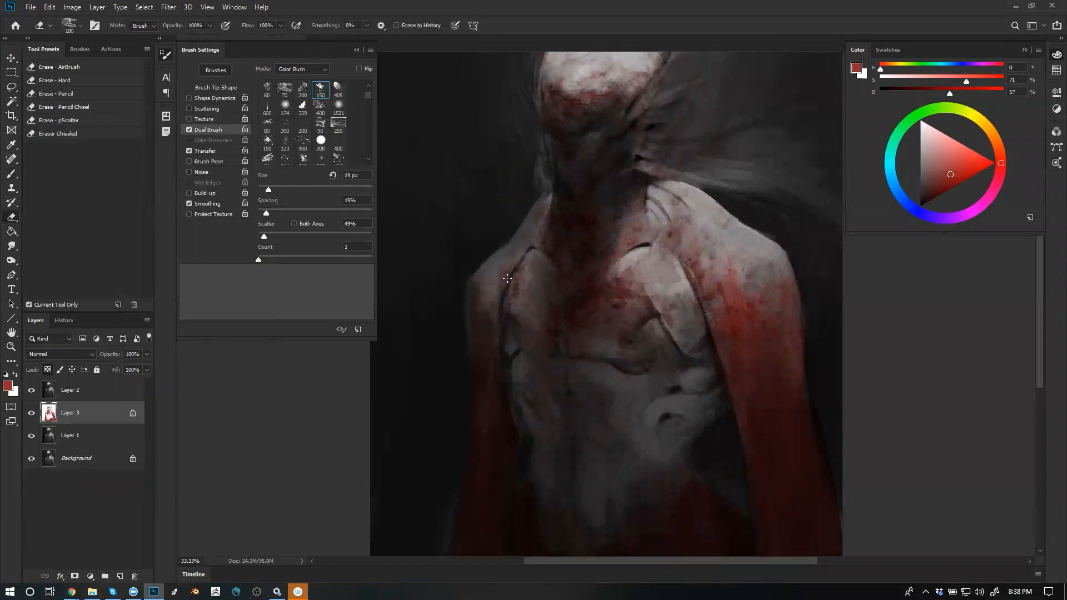
{"action": "key", "text": "bracketright"}
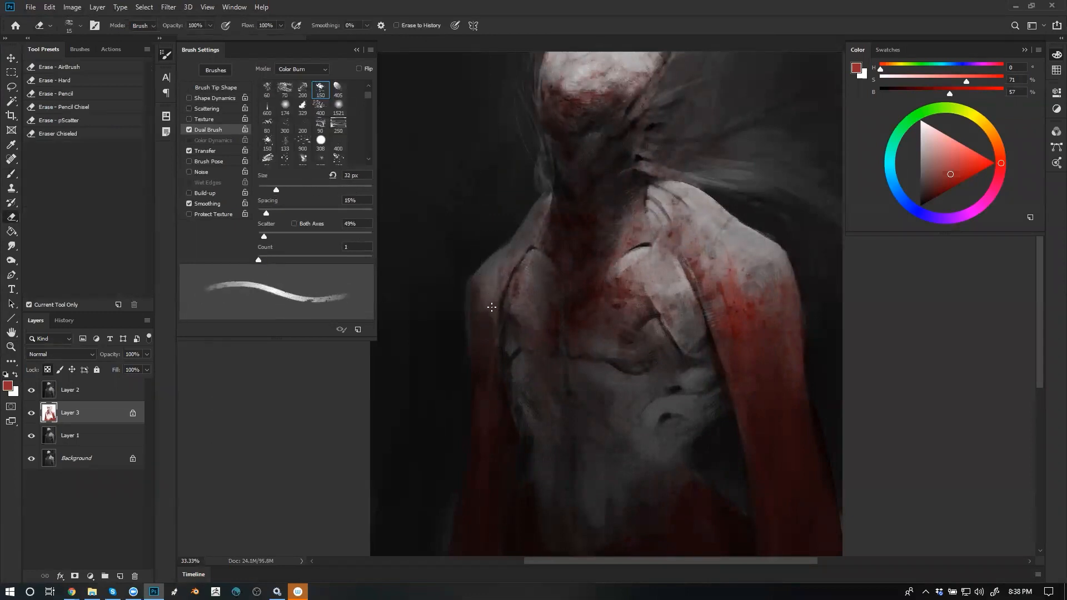
{"action": "key", "text": "bracketright"}
{"action": "key", "text": "bracketright"}
{"action": "key", "text": "bracketright"}
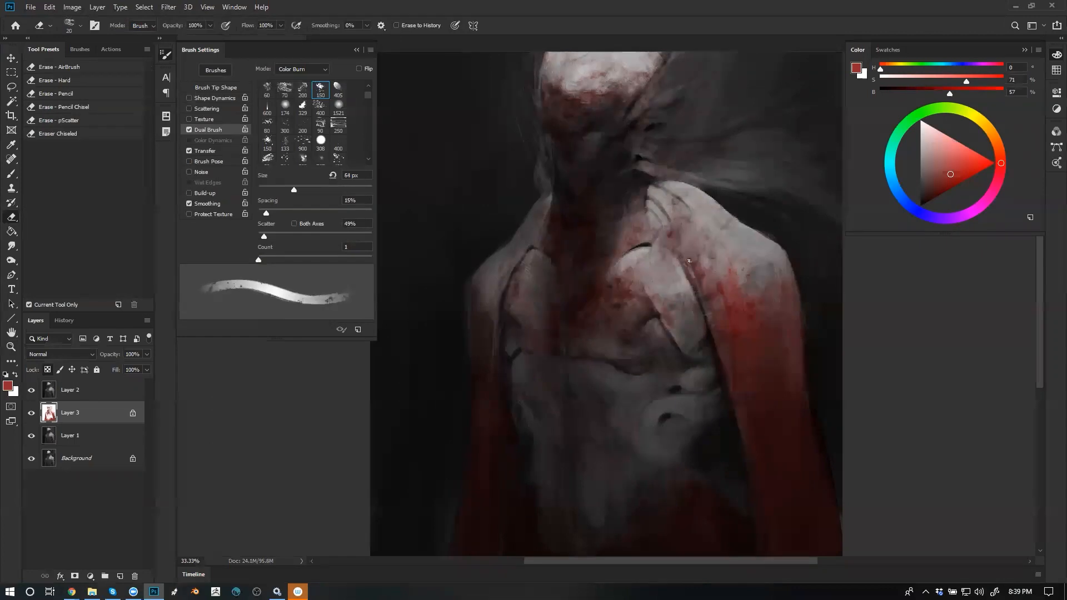
Erase light spots along the crease between the near chest and upper arm, undoing the first stroke
{"action": "left_click_drag", "start_coordinate": [682, 259], "coordinate": [703, 310]}
{"action": "key", "text": "ctrl+z"}
{"action": "key", "text": "bracketright"}
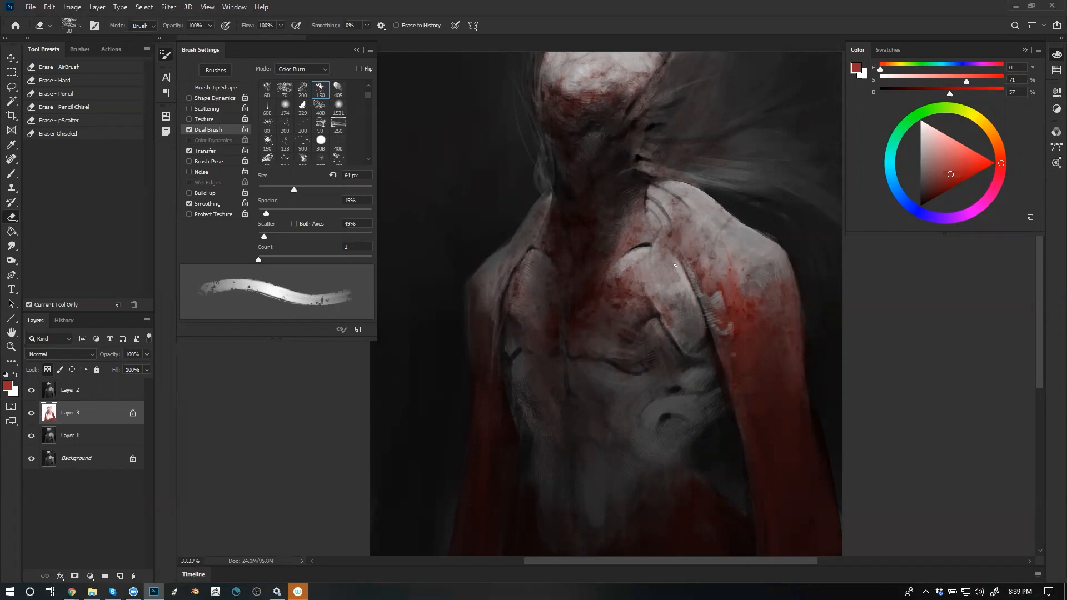
{"action": "key", "text": "bracketright"}
{"action": "key", "text": "bracketright"}
{"action": "key", "text": "bracketright"}
Flip the canvas horizontally back to its original orientation
{"action": "key", "text": "z"}
{"action": "left_click", "coordinate": [677, 358], "text": "alt"}
{"action": "left_click", "coordinate": [677, 356], "text": "alt"}
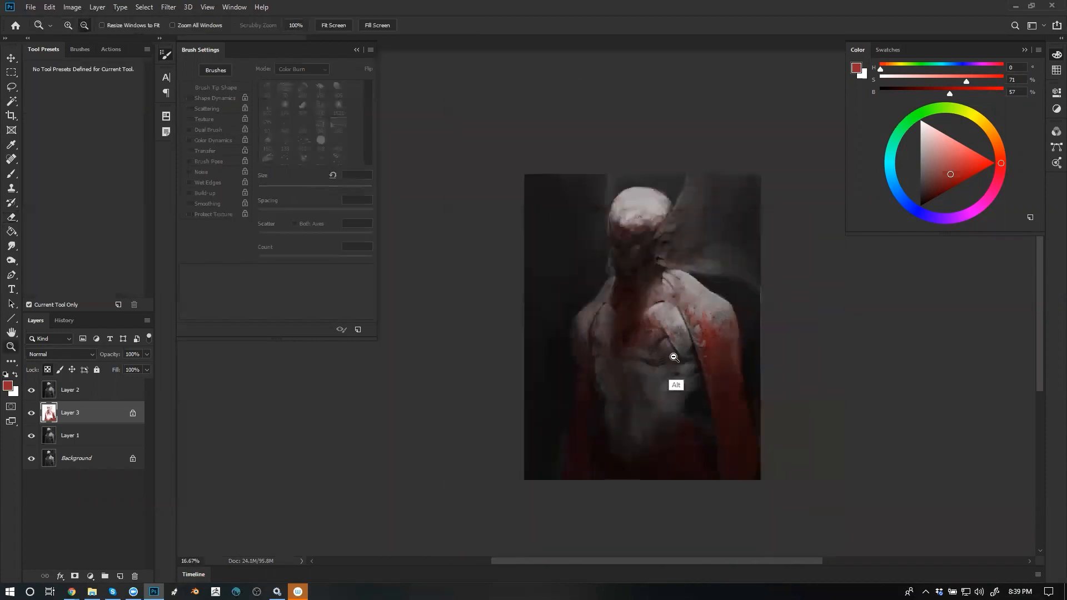
{"action": "key", "text": "ctrl+shift+h"}
{"action": "left_click_drag", "start_coordinate": [583, 353], "coordinate": [553, 270]}
{"action": "left_click", "coordinate": [570, 255]}
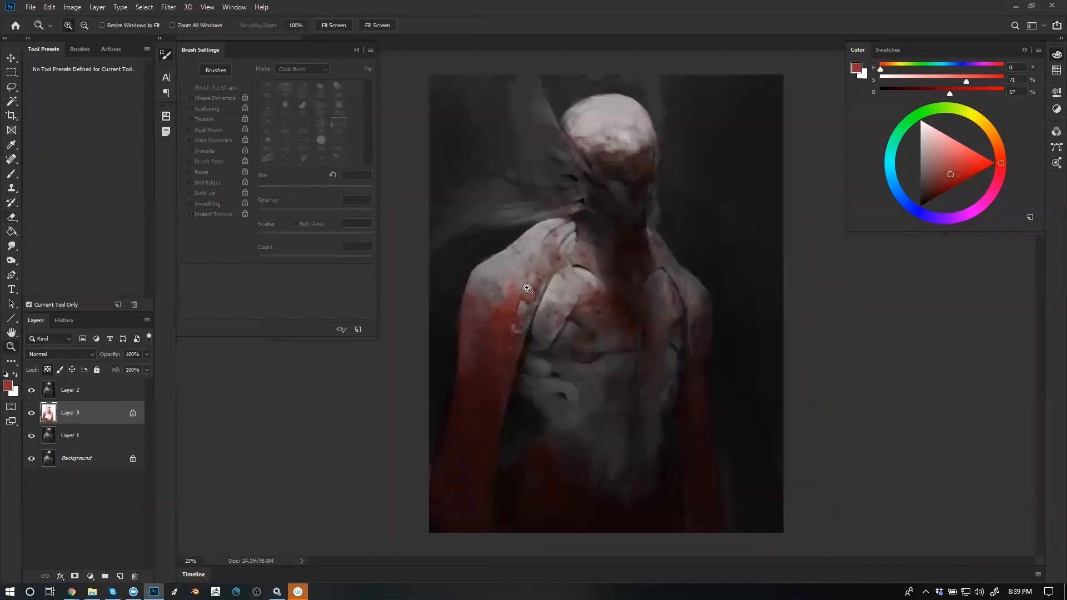
Erase pale blotches into the bright red of the near upper arm, enlarging the eraser to 100 px
{"action": "key", "text": "e"}
{"action": "key", "text": "bracketright"}
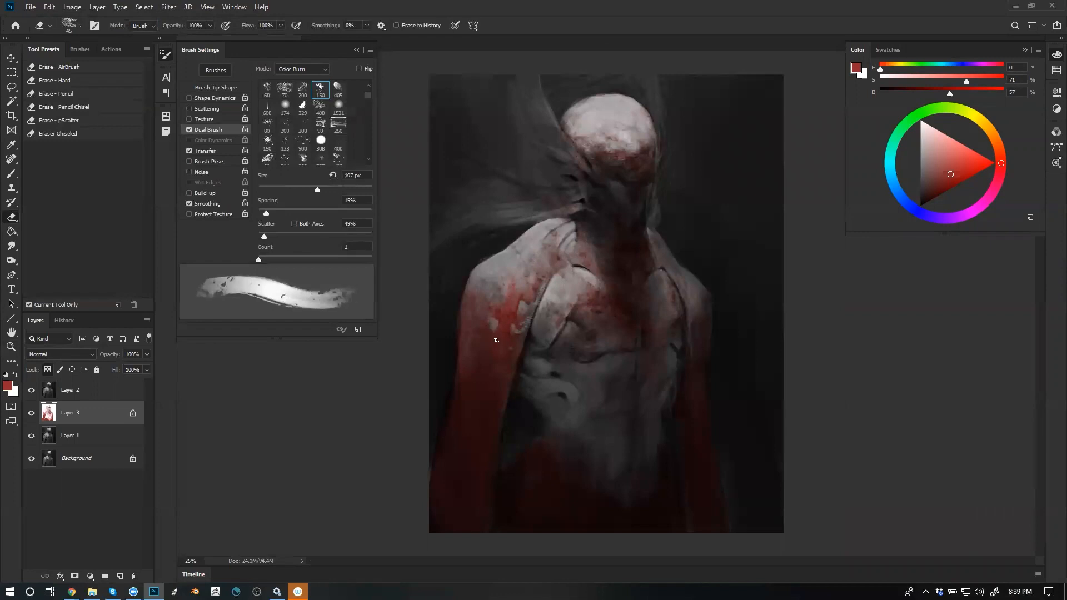
{"action": "key", "text": "bracketright"}
{"action": "key", "text": "bracketright"}
{"action": "key", "text": "bracketright"}
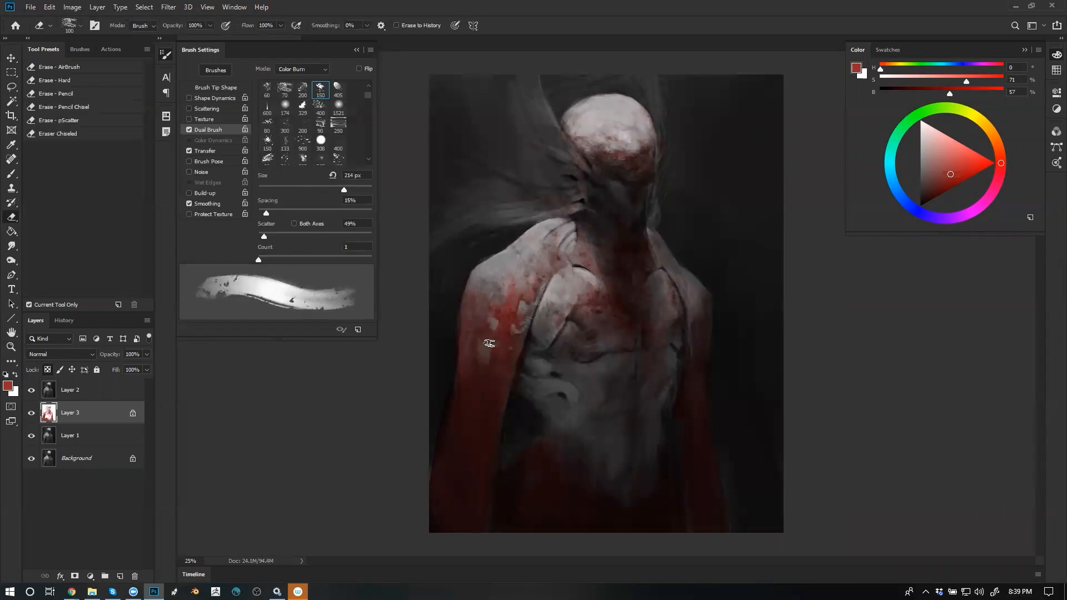
Brush a faint red over the streaks behind the head and thin it with the eraser at 250 px
{"action": "key", "text": "b"}
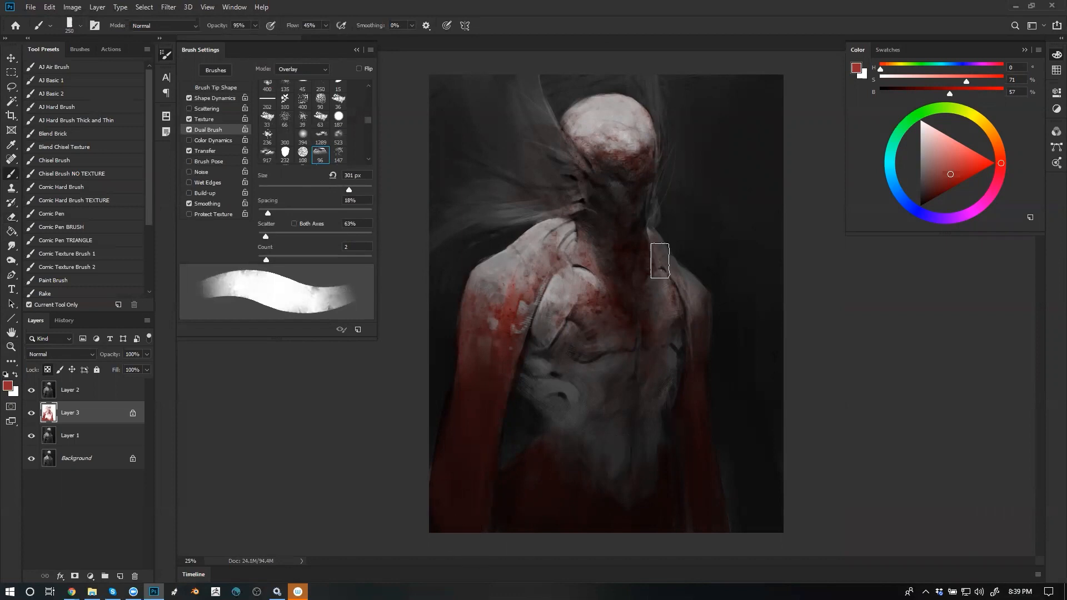
{"action": "key", "text": "e"}
{"action": "scroll", "coordinate": [611, 134], "scroll_direction": "up", "scroll_amount": 1}
{"action": "key", "text": "b"}
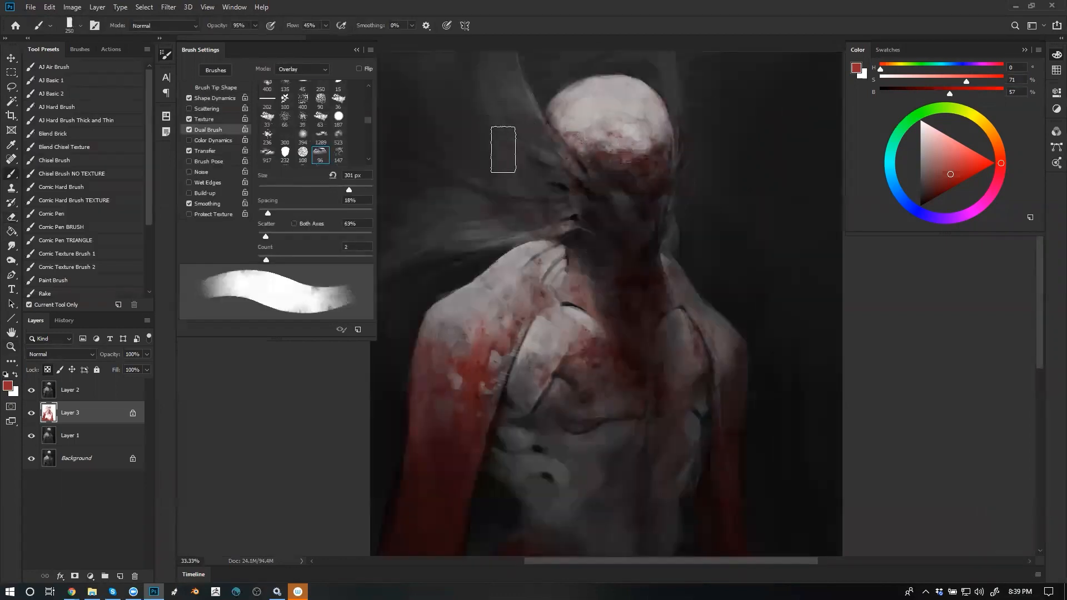
{"action": "key", "text": "e"}
{"action": "key", "text": "]"}
{"action": "key", "text": "bracketright"}
{"action": "key", "text": "bracketright"}
{"action": "key", "text": "bracketright"}
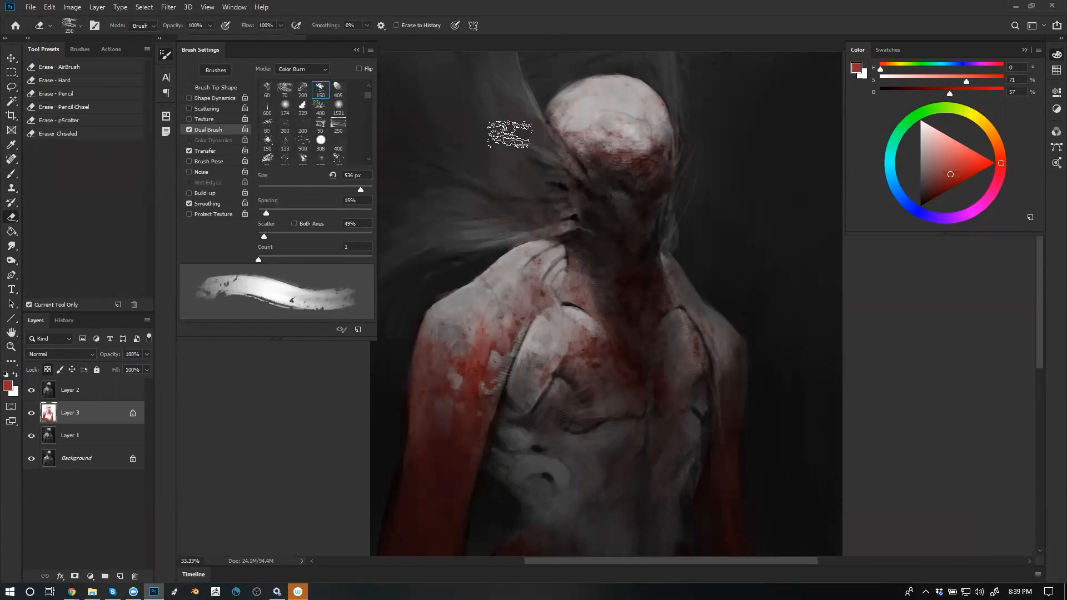
Erase finer marks into the streaks where they meet the jaw and neck, reducing the eraser to 30 px
{"action": "key", "text": "bracketleft"}
{"action": "key", "text": "bracketleft"}
{"action": "key", "text": "bracketleft"}
{"action": "key", "text": "bracketleft"}
{"action": "key", "text": "bracketleft"}
{"action": "key", "text": "bracketleft"}
{"action": "key", "text": "bracketleft"}
{"action": "key", "text": "bracketleft"}
{"action": "key", "text": "bracketleft"}
{"action": "key", "text": "bracketleft"}
{"action": "key", "text": "bracketleft"}
{"action": "key", "text": "bracketleft"}
{"action": "key", "text": "bracketleft"}
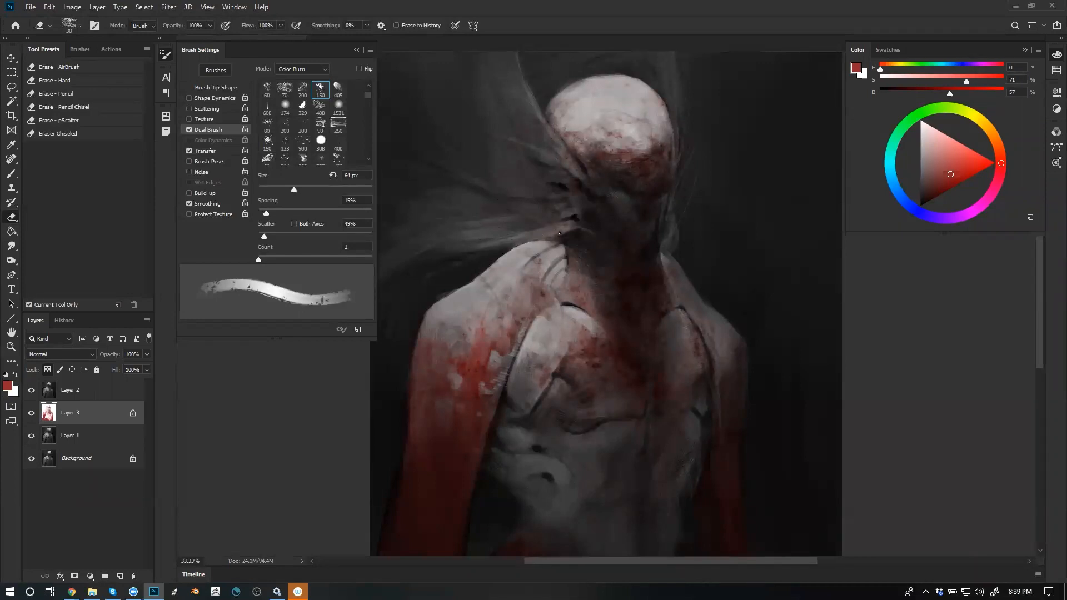
Lighten the skin between the neck and near collarbone with the eraser at 50 px, reduced to 20 px for detail
{"action": "key", "text": "bracketright"}
{"action": "key", "text": "bracketright"}
{"action": "key", "text": "bracketright"}
{"action": "left_click_drag", "start_coordinate": [576, 270], "coordinate": [576, 294]}
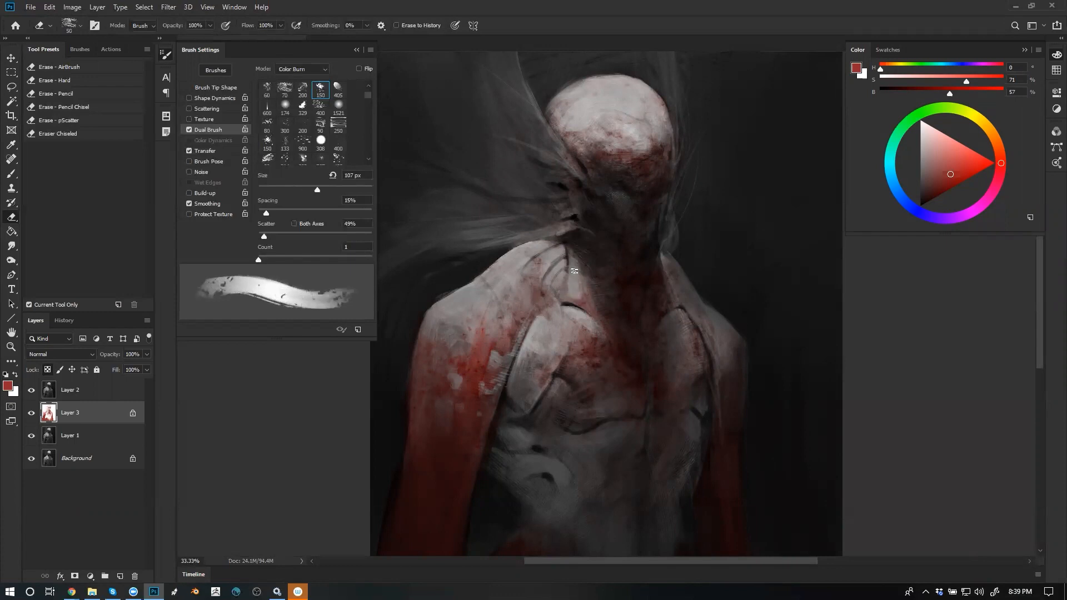
{"action": "key", "text": "bracketleft"}
{"action": "key", "text": "bracketleft"}
{"action": "key", "text": "bracketleft"}
{"action": "key", "text": "bracketleft"}
{"action": "key", "text": "bracketleft"}
{"action": "key", "text": "bracketleft"}
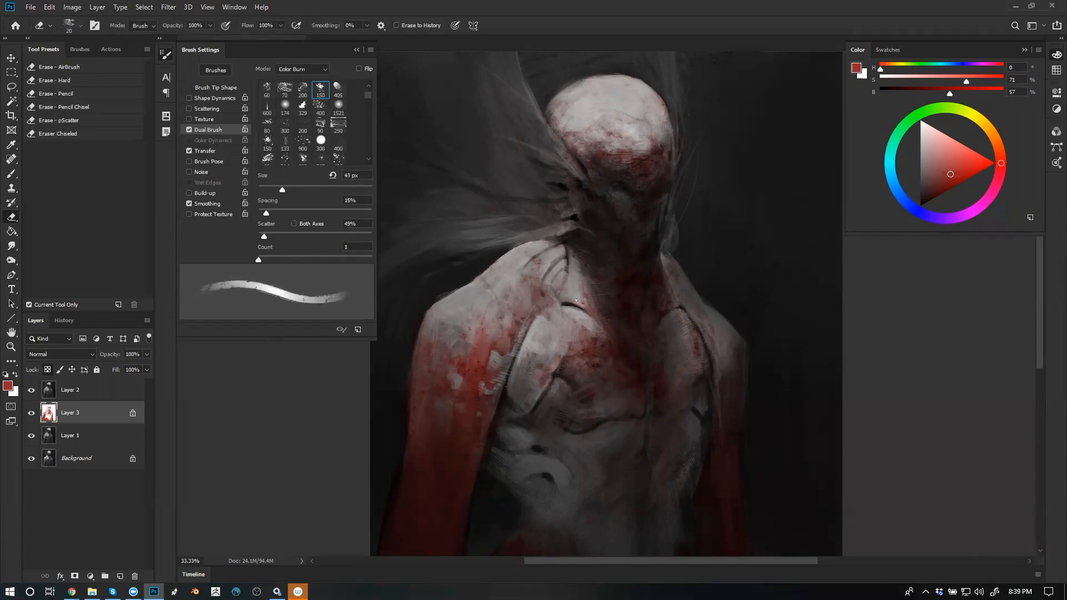
Erase light marks beside the near collarbone and along the far side of the neck, varying the eraser size
{"action": "key", "text": "bracketright"}
{"action": "key", "text": "bracketright"}
{"action": "key", "text": "bracketright"}
{"action": "key", "text": "bracketright"}
{"action": "key", "text": "bracketright"}
{"action": "key", "text": "bracketright"}
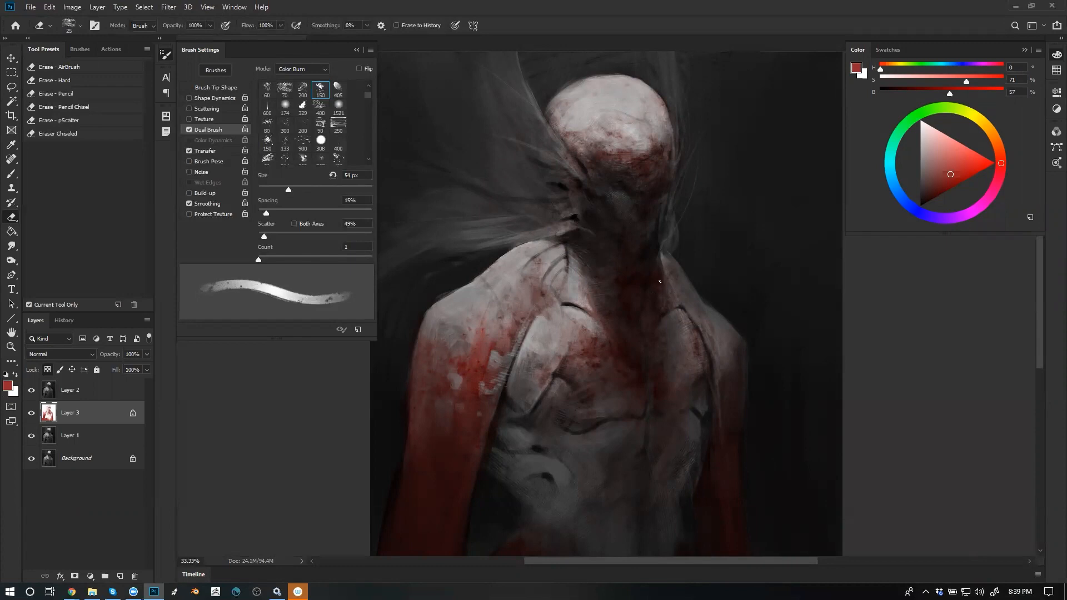
{"action": "key", "text": "Tab"}
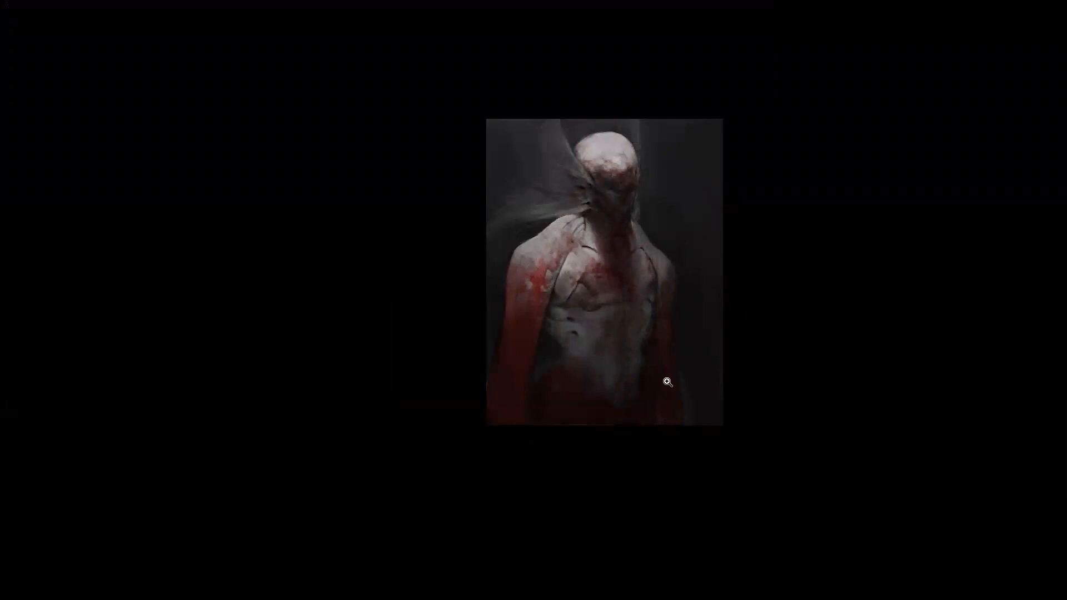
{"action": "left_click", "coordinate": [600, 293]}
{"action": "left_click", "coordinate": [628, 302]}
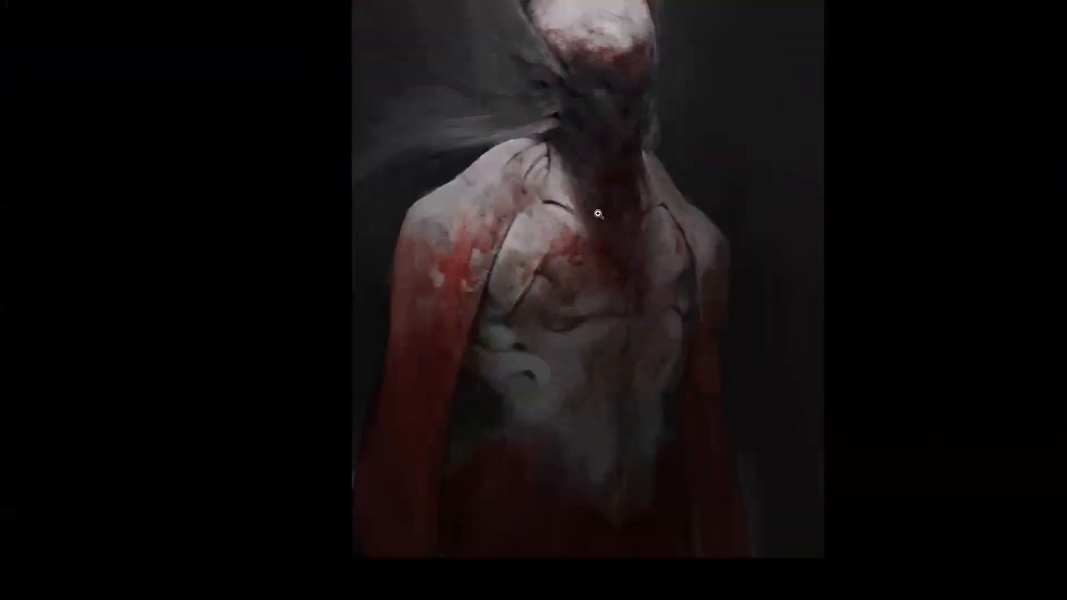
Flip the canvas horizontally and brush dark red over the pointed grey area of the lower abdomen, enlarging the brush
{"action": "key", "text": "ctrl+f"}
{"action": "left_click_drag", "start_coordinate": [598, 329], "coordinate": [562, 264]}
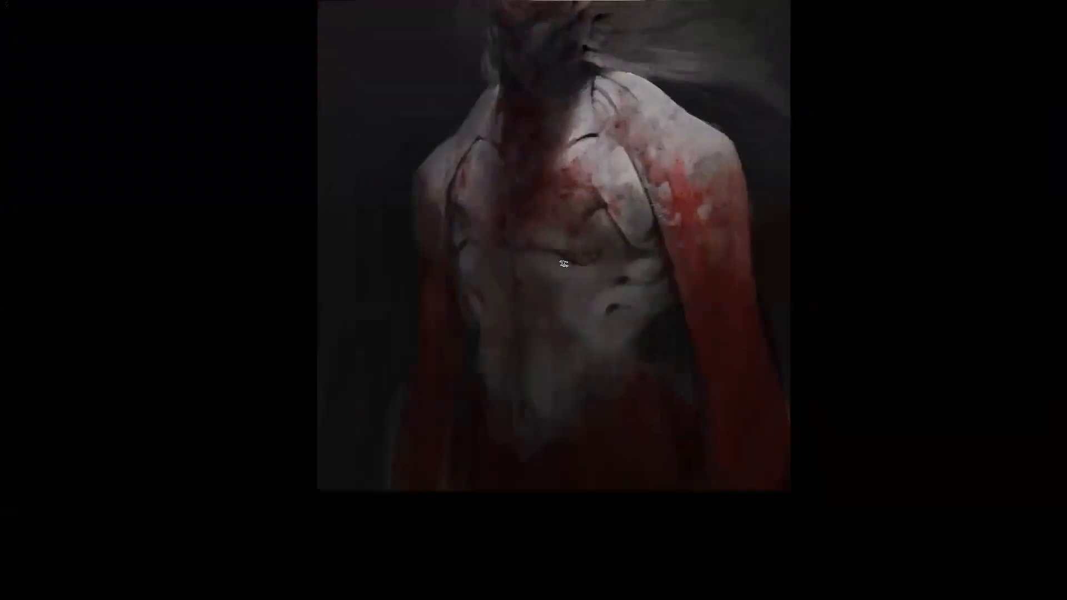
{"action": "left_click_drag", "start_coordinate": [526, 450], "coordinate": [502, 389]}
{"action": "key", "text": "]"}
{"action": "left_click_drag", "start_coordinate": [560, 452], "coordinate": [549, 377]}
{"action": "key", "text": "]"}
{"action": "key", "text": "]"}
{"action": "key", "text": "]"}
{"action": "key", "text": "]"}
{"action": "mouse_move", "coordinate": [576, 421]}
{"action": "left_mouse_down"}
{"action": "mouse_move", "coordinate": [531, 346]}
{"action": "mouse_move", "coordinate": [609, 355]}
{"action": "left_mouse_up"}
{"action": "left_click_drag", "start_coordinate": [548, 308], "coordinate": [515, 350]}
Reduce the brush size and paint red along the outer edge of the near pectoral beside the armpit
{"action": "key", "text": "["}
{"action": "key", "text": "["}
{"action": "key", "text": "["}
{"action": "key", "text": "["}
{"action": "key", "text": "["}
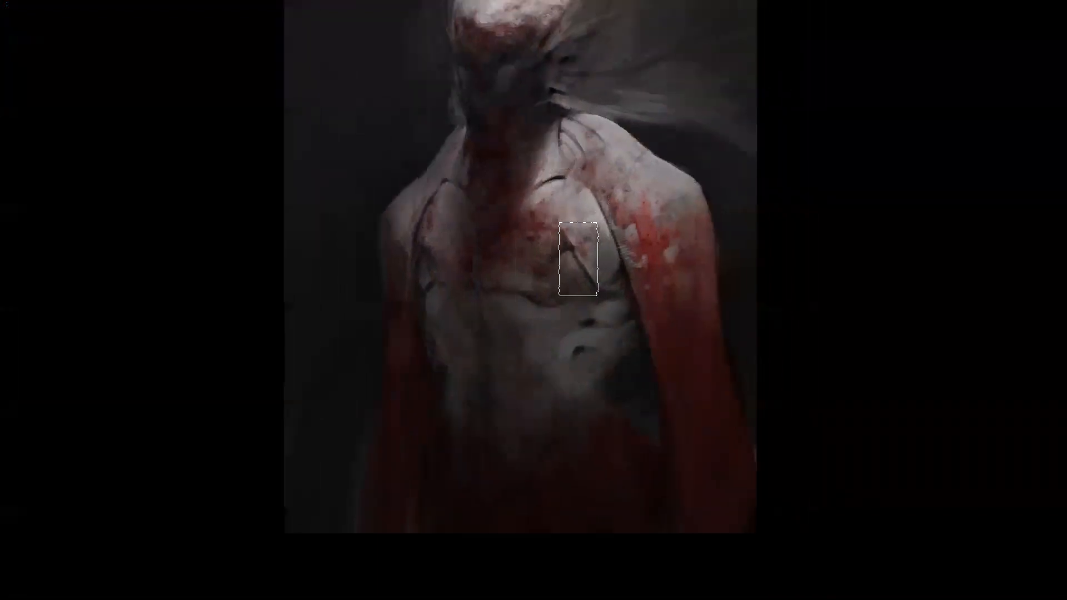
{"action": "mouse_move", "coordinate": [609, 282]}
{"action": "left_mouse_down"}
{"action": "mouse_move", "coordinate": [617, 295]}
{"action": "mouse_move", "coordinate": [595, 257]}
{"action": "mouse_move", "coordinate": [618, 279]}
{"action": "left_mouse_up"}
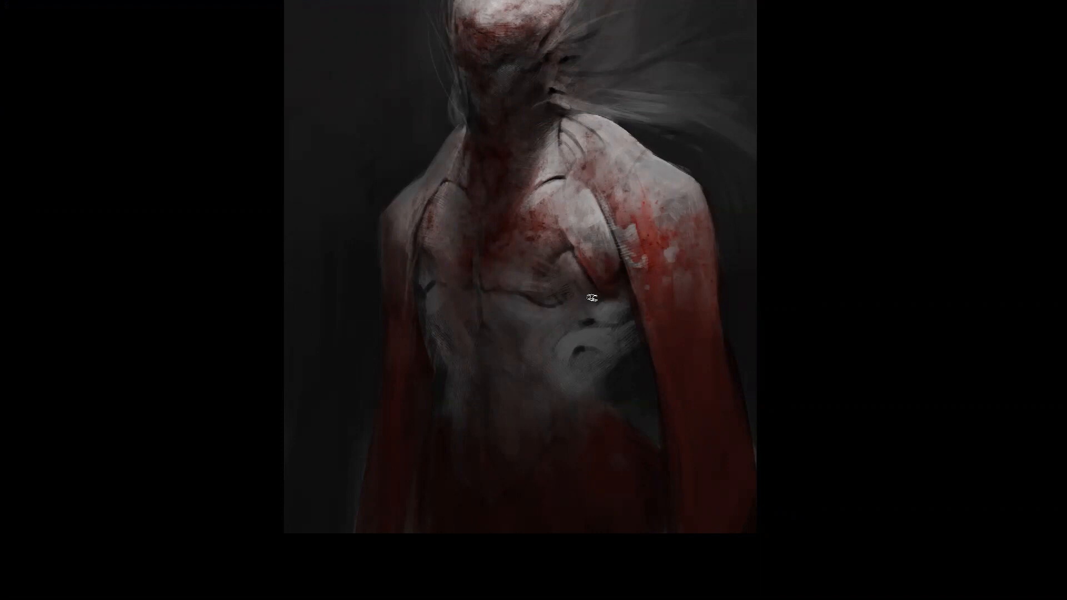
{"action": "key", "text": "["}
Flip the canvas back and try a dark red stroke over the centre of the lower abdomen, undoing it
{"action": "key", "text": "m"}
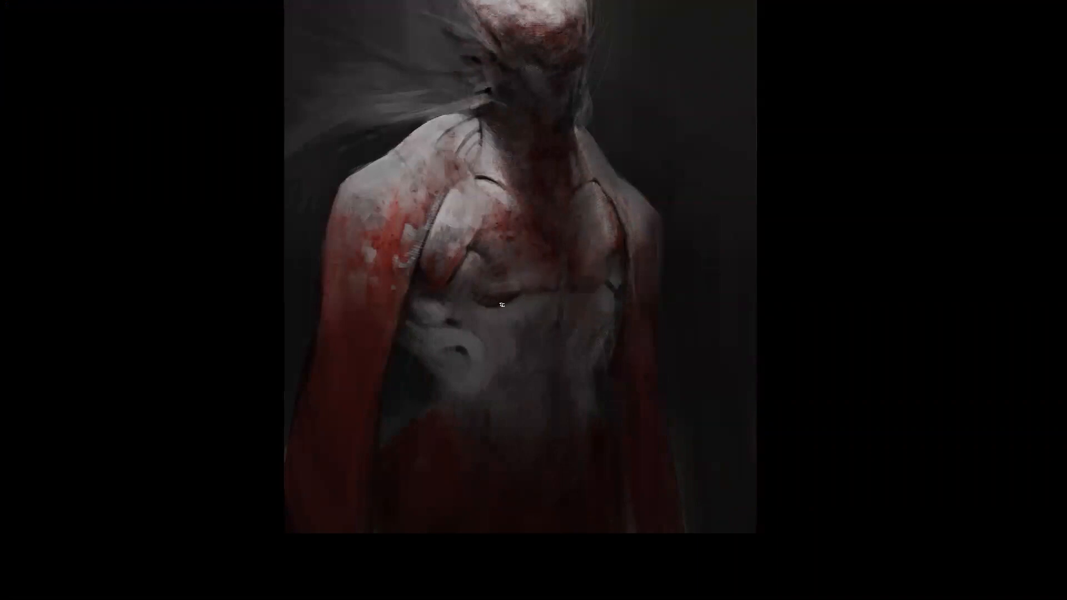
{"action": "left_click", "coordinate": [563, 301], "text": "alt"}
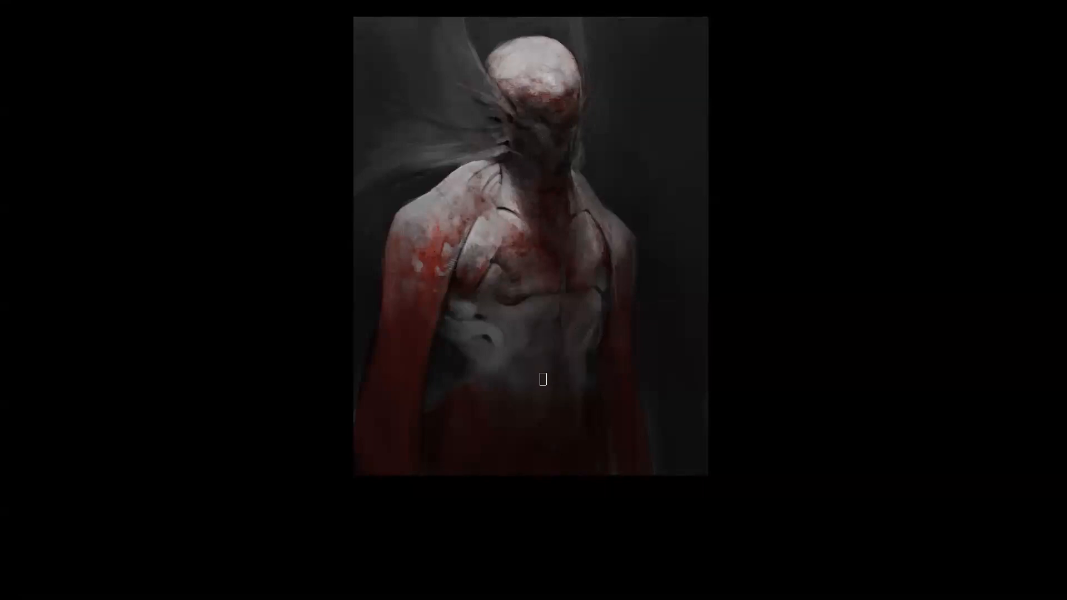
{"action": "mouse_move", "coordinate": [526, 425]}
{"action": "left_mouse_down"}
{"action": "mouse_move", "coordinate": [565, 369]}
{"action": "mouse_move", "coordinate": [528, 400]}
{"action": "mouse_move", "coordinate": [517, 438]}
{"action": "mouse_move", "coordinate": [565, 391]}
{"action": "left_mouse_up"}
{"action": "key", "text": "alt"}
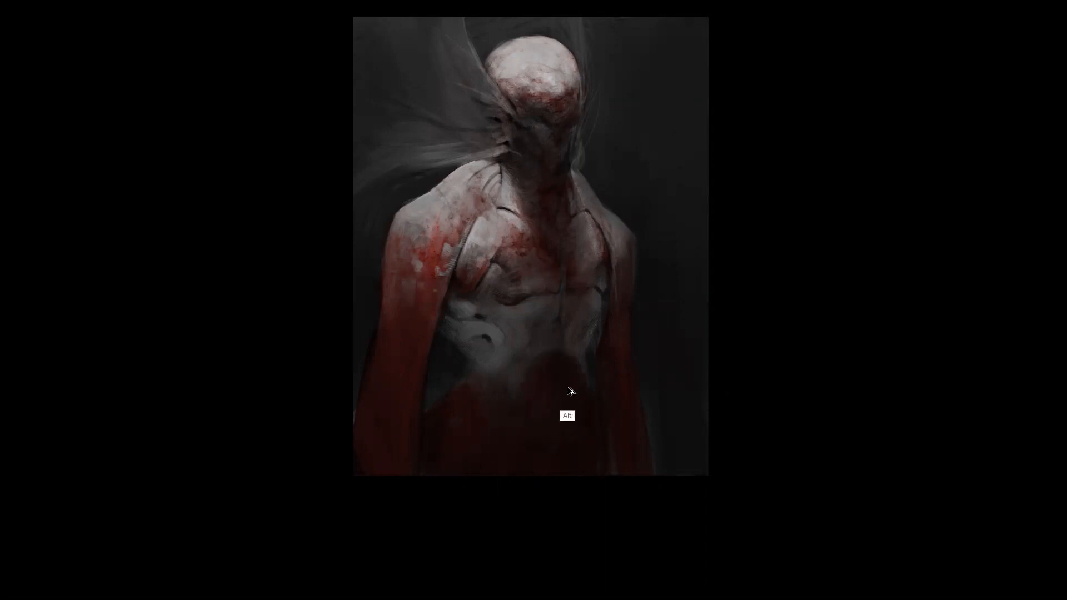
Hide and show Layer 3 to compare the painting with and without its colour
{"action": "key", "text": "f"}
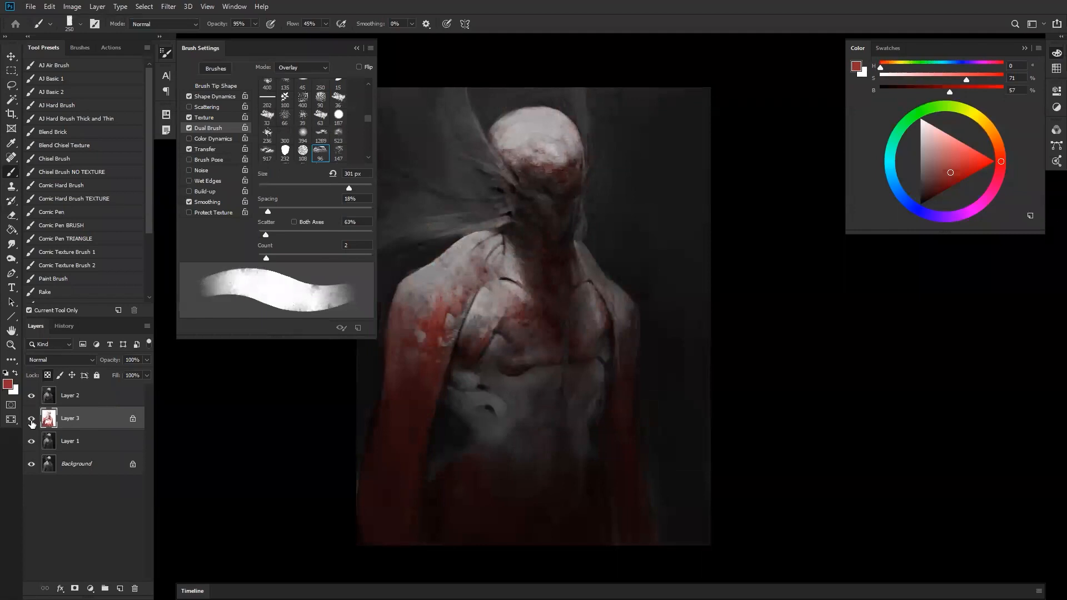
{"action": "left_click", "coordinate": [25, 422]}
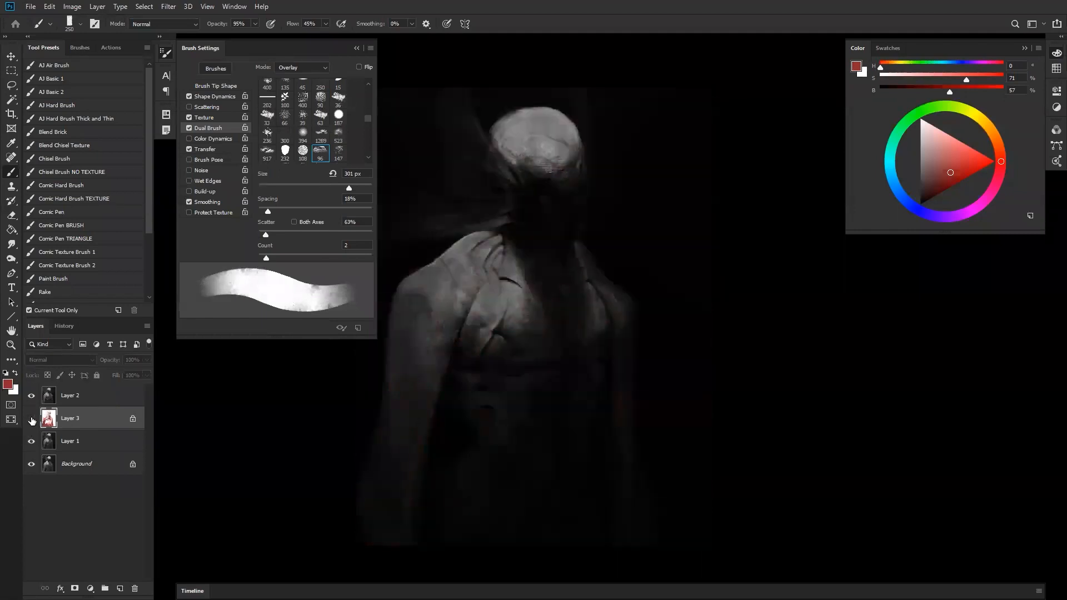
{"action": "left_click", "coordinate": [32, 418]}
{"action": "key", "text": "f"}
{"action": "key", "text": "f"}
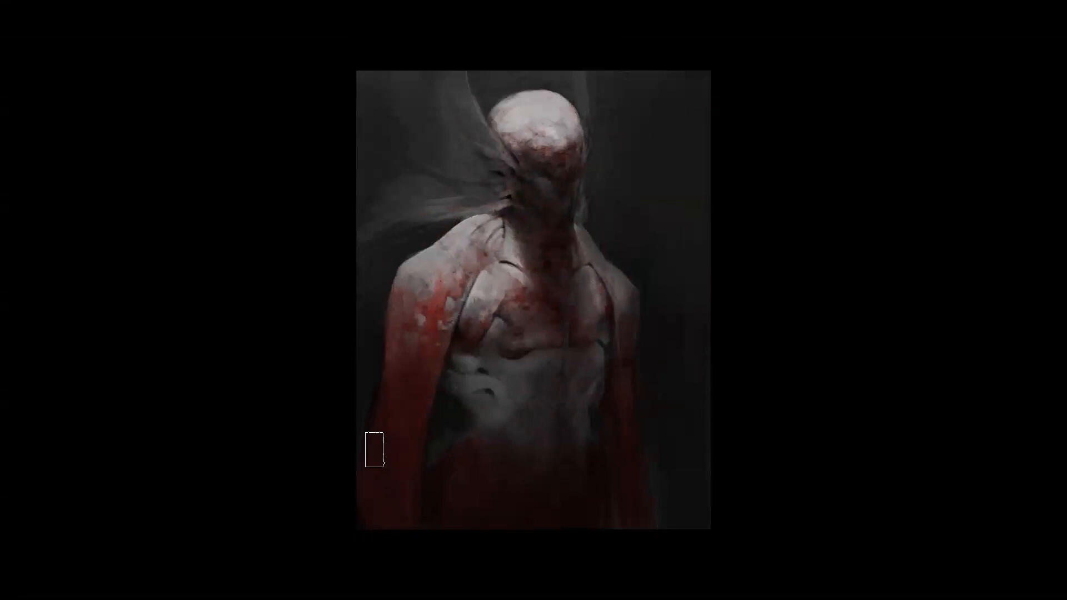
Enlarge the brush to 600 px and glaze dark red over the lower background beside the far arm
{"action": "key", "text": "bracketright"}
{"action": "key", "text": "bracketright"}
{"action": "key", "text": "bracketright"}
{"action": "key", "text": "bracketright"}
{"action": "key", "text": "bracketright"}
{"action": "key", "text": "bracketright"}
{"action": "key", "text": "bracketright"}
{"action": "key", "text": "bracketright"}
{"action": "key", "text": "bracketright"}
{"action": "key", "text": "bracketright"}
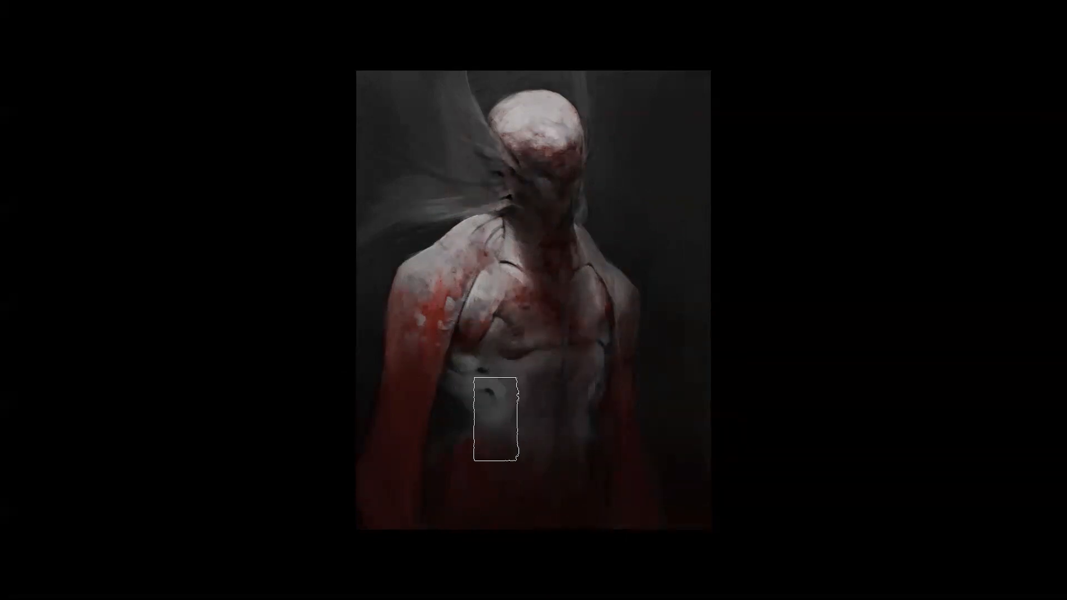
Darken the centre of the abdomen, try a stroke across the ribs with the eraser and undo it
{"action": "left_click", "coordinate": [583, 403]}
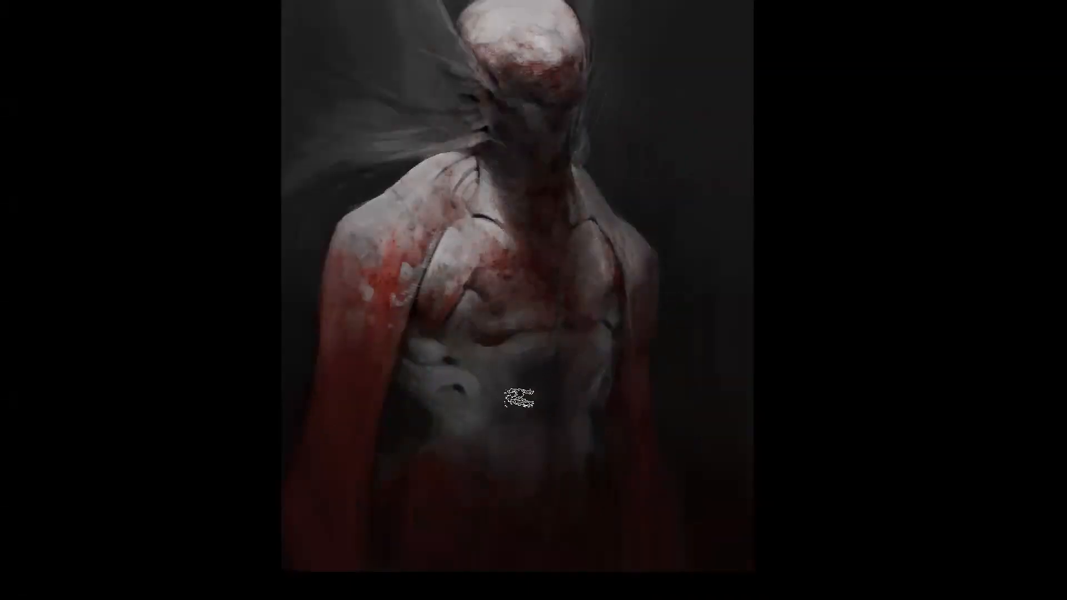
{"action": "key", "text": "e"}
{"action": "mouse_move", "coordinate": [435, 377]}
{"action": "left_mouse_down"}
{"action": "mouse_move", "coordinate": [440, 399]}
{"action": "mouse_move", "coordinate": [523, 404]}
{"action": "left_mouse_up"}
{"action": "key", "text": "ctrl+alt+z"}
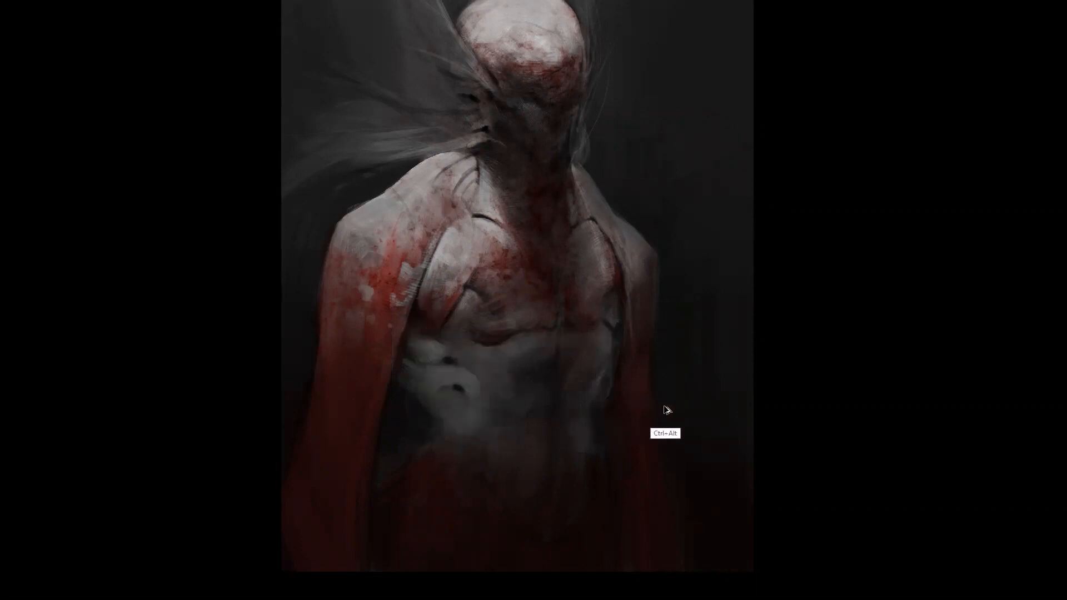
Compare the painting with Layer 2 and Layer 3 hidden, viewing it zoomed out, and show both layers again
{"action": "key", "text": "shift+f"}
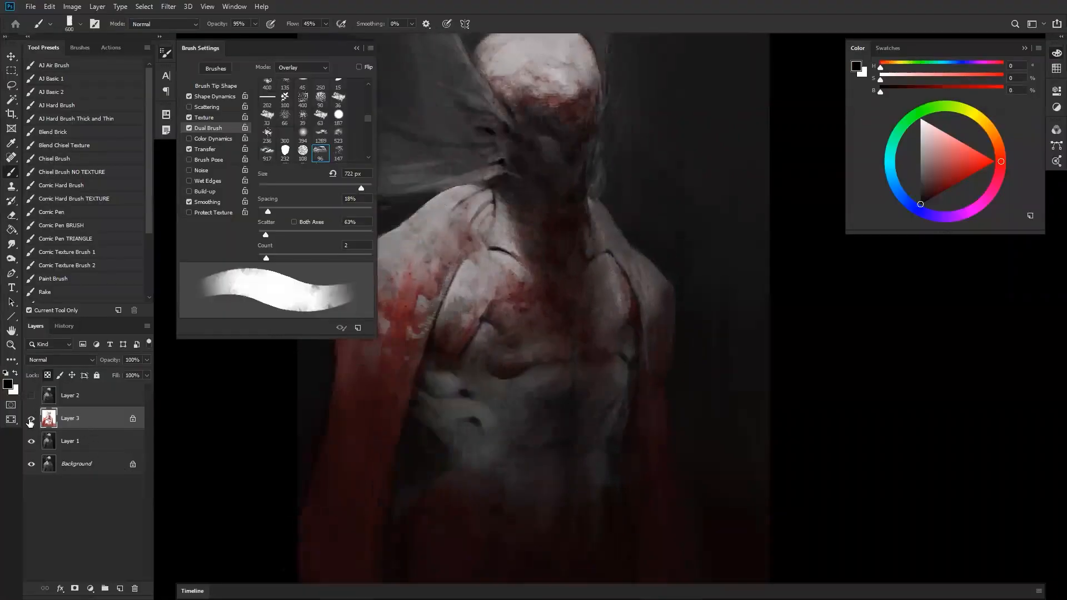
{"action": "left_click", "coordinate": [30, 418]}
{"action": "key", "text": "z"}
{"action": "left_click", "coordinate": [679, 302], "text": "alt"}
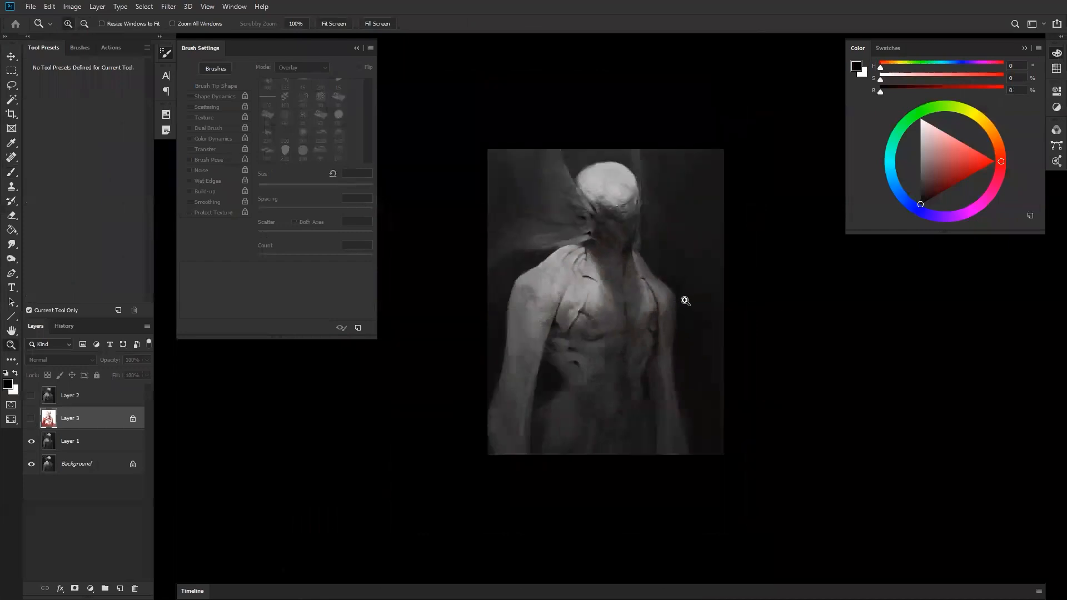
{"action": "left_click", "coordinate": [681, 302]}
{"action": "left_click", "coordinate": [31, 395]}
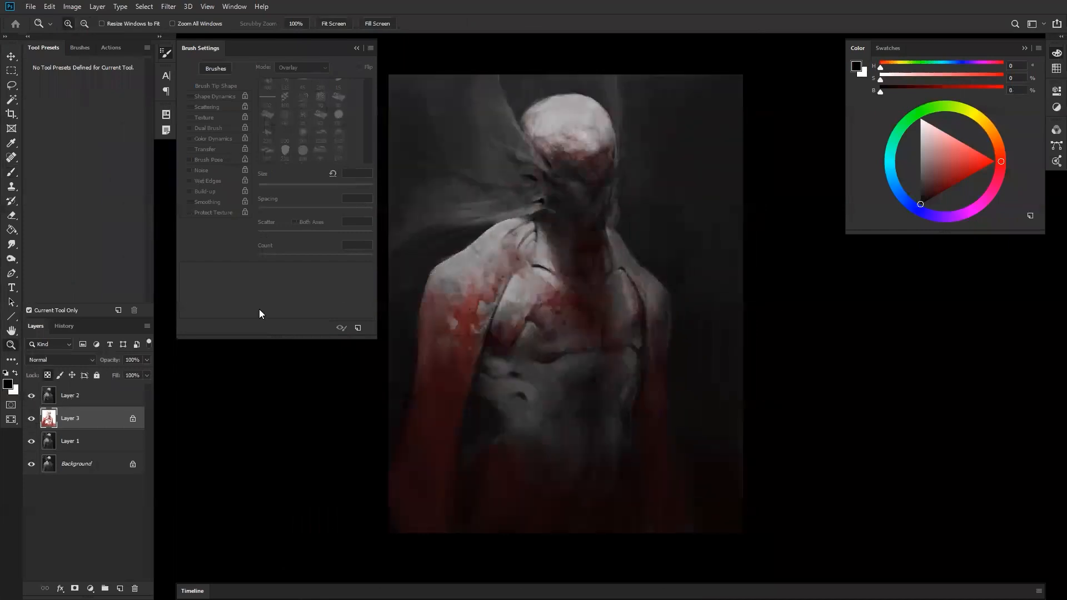
{"action": "key", "text": "f"}
{"action": "key", "text": "f"}
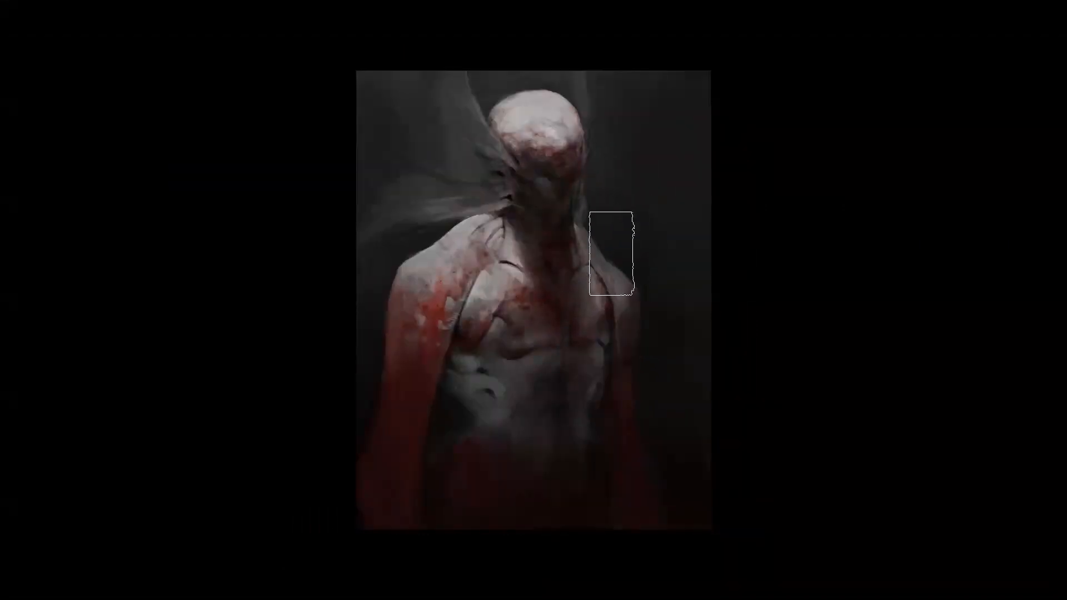
Choose a saturated yellow and brush it with a larger brush over the upper background behind the figure
{"action": "key", "text": "f"}
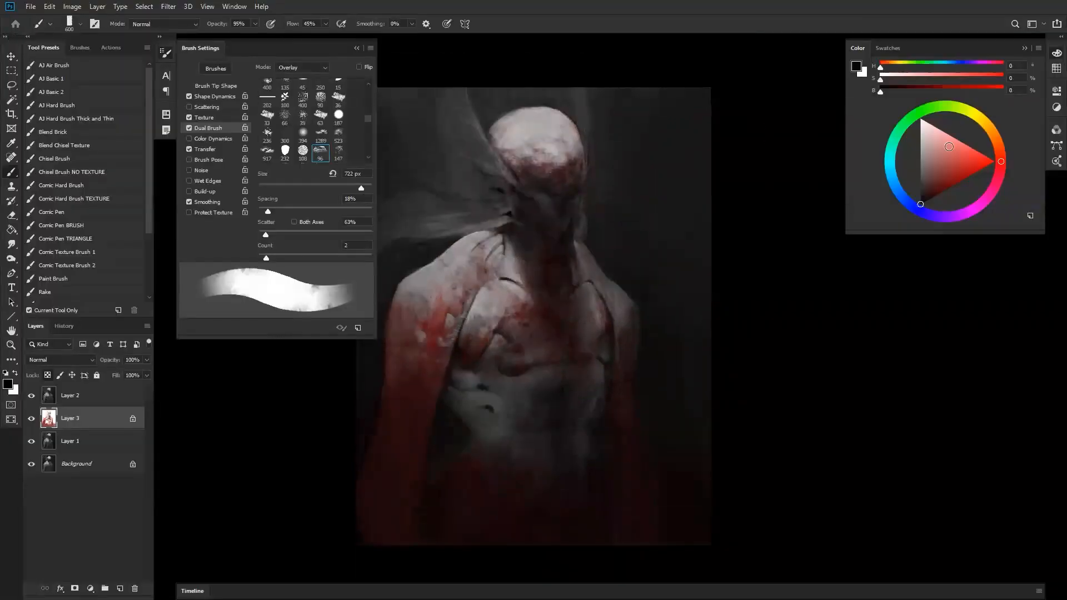
{"action": "left_click", "coordinate": [980, 119]}
{"action": "mouse_move", "coordinate": [980, 161]}
{"action": "left_mouse_down"}
{"action": "mouse_move", "coordinate": [949, 153]}
{"action": "mouse_move", "coordinate": [992, 161]}
{"action": "left_mouse_up"}
{"action": "key", "text": "f"}
{"action": "key", "text": "]"}
{"action": "key", "text": "]"}
{"action": "left_click_drag", "start_coordinate": [389, 70], "coordinate": [423, 89]}
{"action": "mouse_move", "coordinate": [400, 164]}
{"action": "left_mouse_down"}
{"action": "mouse_move", "coordinate": [439, 159]}
{"action": "mouse_move", "coordinate": [420, 145]}
{"action": "mouse_move", "coordinate": [390, 174]}
{"action": "mouse_move", "coordinate": [309, 174]}
{"action": "left_mouse_up"}
Add yellow strokes above the head and over the streaks behind it, varying the brush size
{"action": "key", "text": "["}
{"action": "key", "text": "["}
{"action": "key", "text": "["}
{"action": "key", "text": "["}
{"action": "left_click_drag", "start_coordinate": [576, 78], "coordinate": [576, 60]}
{"action": "key", "text": "]"}
{"action": "key", "text": "]"}
{"action": "key", "text": "]"}
{"action": "key", "text": "]"}
{"action": "mouse_move", "coordinate": [484, 88]}
{"action": "left_mouse_down"}
{"action": "mouse_move", "coordinate": [500, 57]}
{"action": "mouse_move", "coordinate": [547, 73]}
{"action": "left_mouse_up"}
{"action": "left_click_drag", "start_coordinate": [384, 173], "coordinate": [411, 215]}
Sample a colour from the head and blend the tint around it, across the upper background and the streaks
{"action": "left_click", "coordinate": [546, 111], "text": "alt"}
{"action": "left_click_drag", "start_coordinate": [527, 110], "coordinate": [516, 115]}
{"action": "key", "text": "]"}
{"action": "key", "text": "]"}
{"action": "mouse_move", "coordinate": [402, 169]}
{"action": "left_mouse_down"}
{"action": "mouse_move", "coordinate": [402, 114]}
{"action": "mouse_move", "coordinate": [590, 74]}
{"action": "mouse_move", "coordinate": [570, 60]}
{"action": "mouse_move", "coordinate": [595, 84]}
{"action": "left_mouse_up"}
{"action": "key", "text": "["}
{"action": "left_click_drag", "start_coordinate": [629, 138], "coordinate": [594, 178]}
{"action": "mouse_move", "coordinate": [411, 214]}
{"action": "left_mouse_down"}
{"action": "mouse_move", "coordinate": [385, 158]}
{"action": "mouse_move", "coordinate": [444, 144]}
{"action": "mouse_move", "coordinate": [460, 161]}
{"action": "left_mouse_up"}
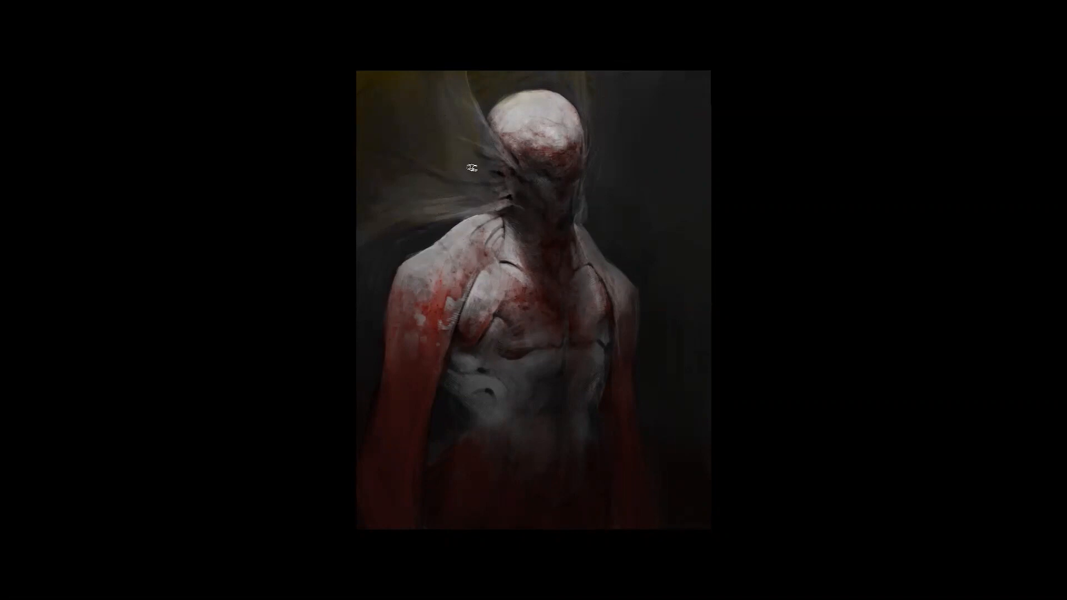